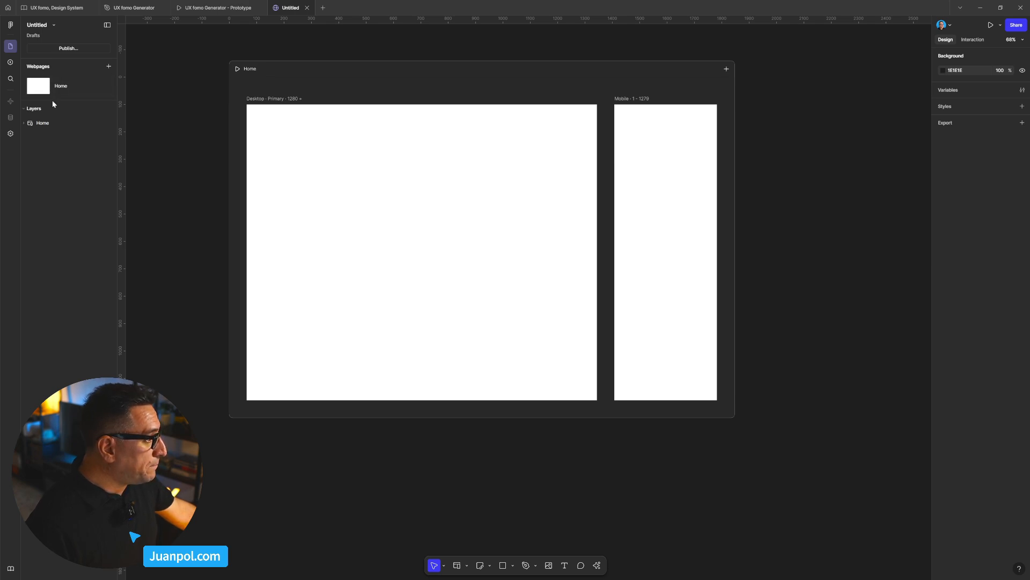
- Add a second webpage to the site and enlarge the webpages list so both entries fit
left_click_drag(53, 103, 53, 119)
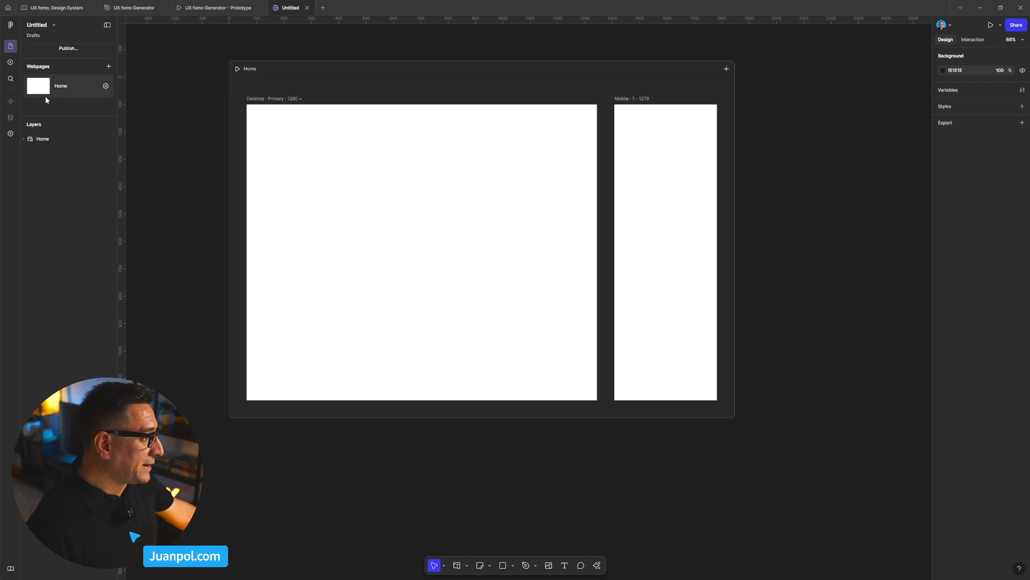
left_click(109, 66)
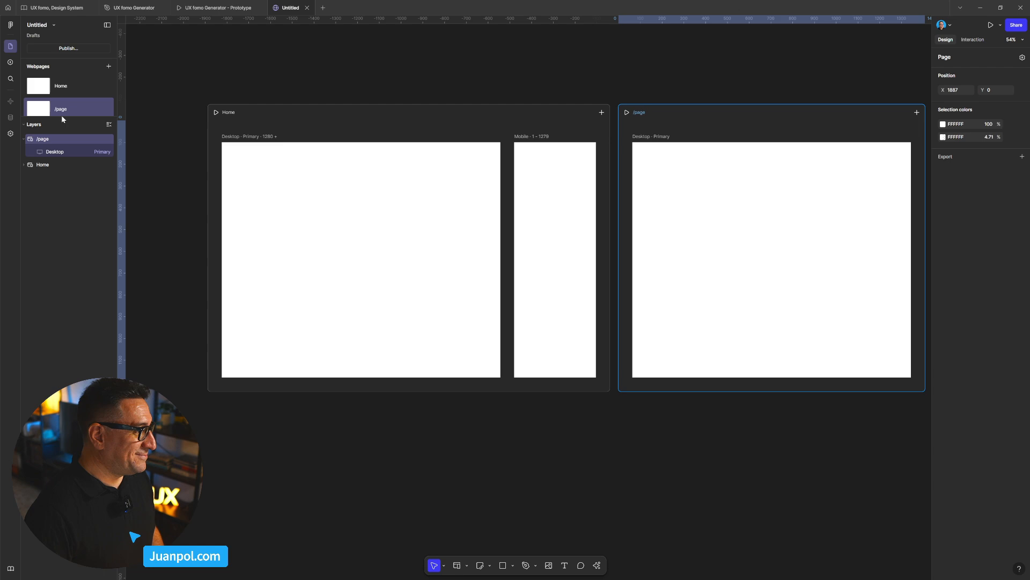
left_click_drag(62, 116, 60, 145)
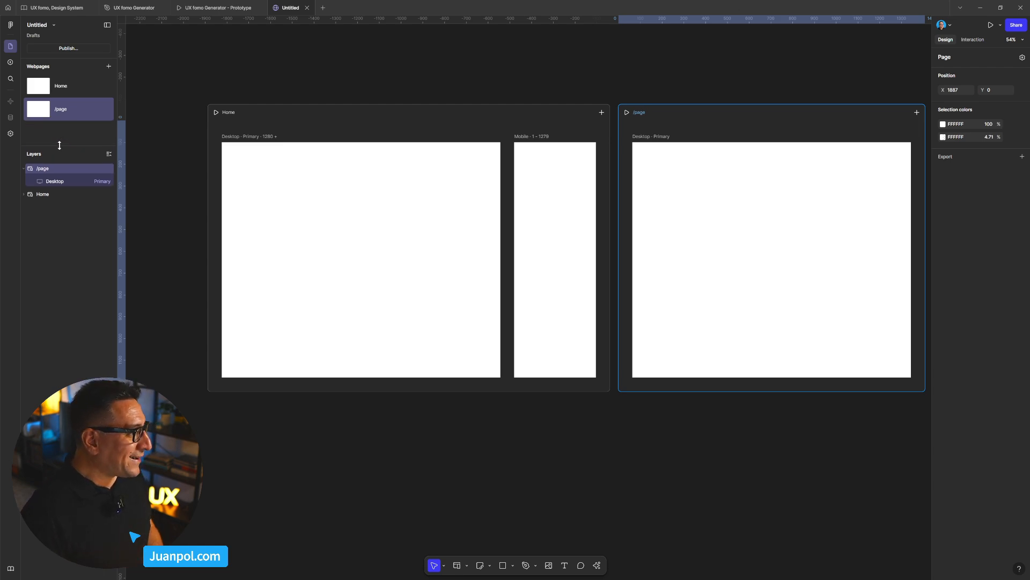
- Switch back and forth between the Home and /page webpages to view each on the canvas, then clear the selection
left_click(62, 89)
left_click(61, 107)
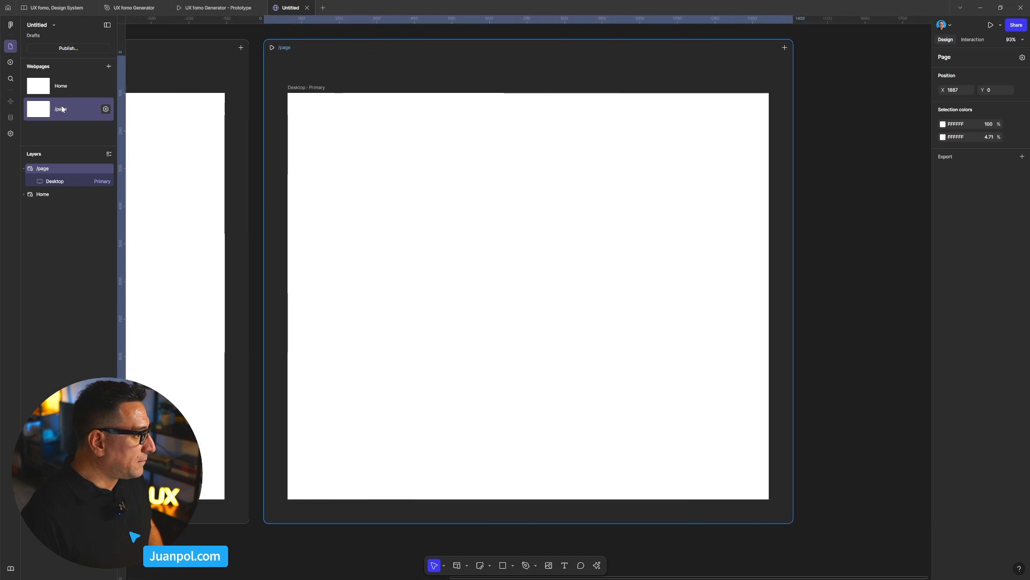
left_click(68, 89)
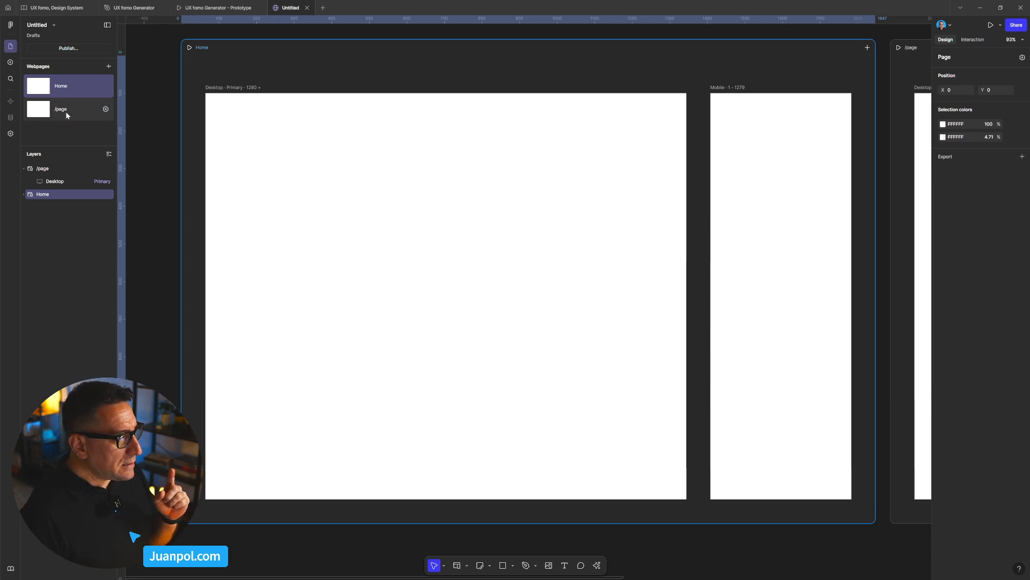
left_click(66, 111)
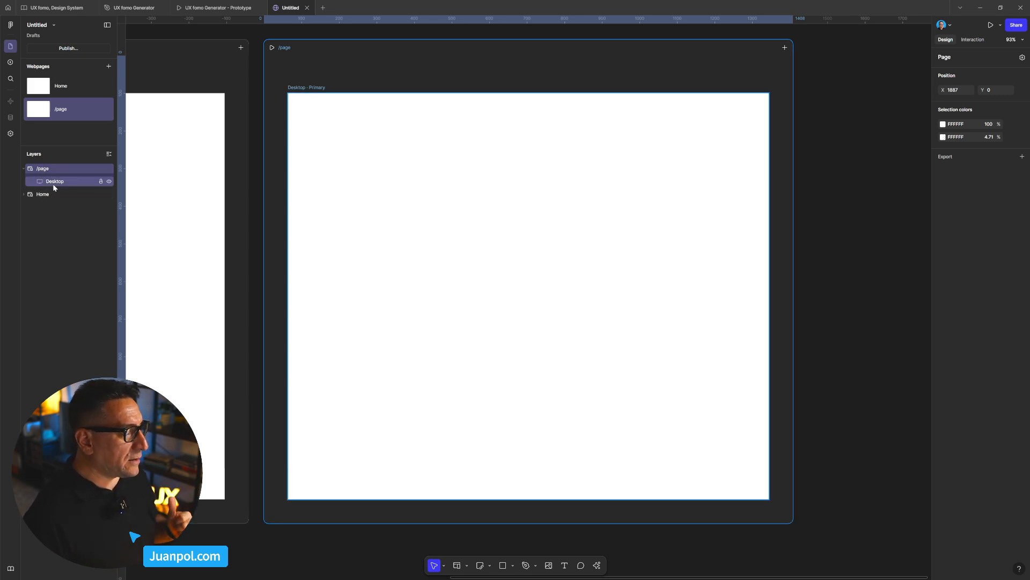
left_click(834, 293)
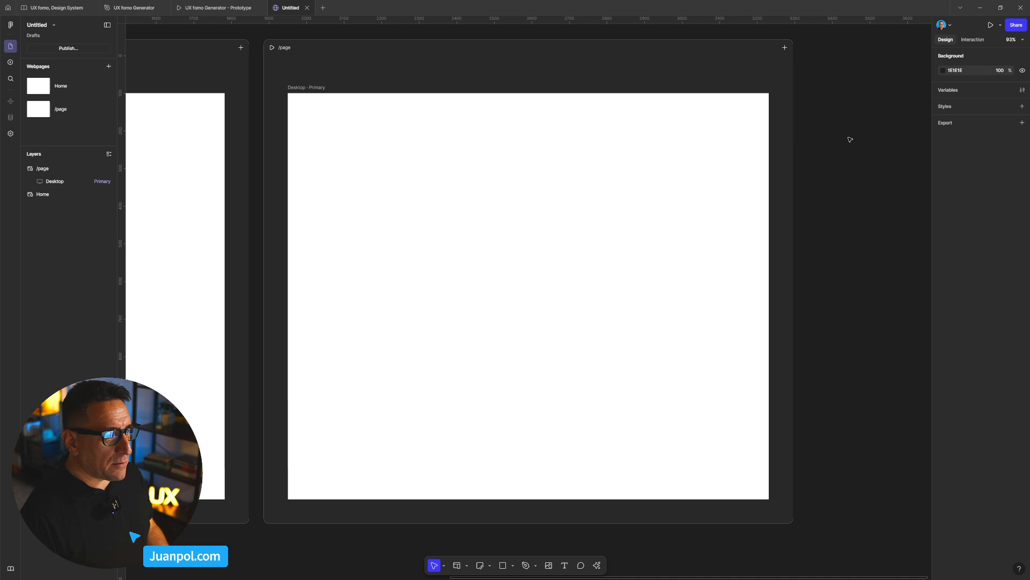
- Change the canvas background colour to the light grey AFACAC
scroll(846, 150, "down", 3)
left_click(943, 71)
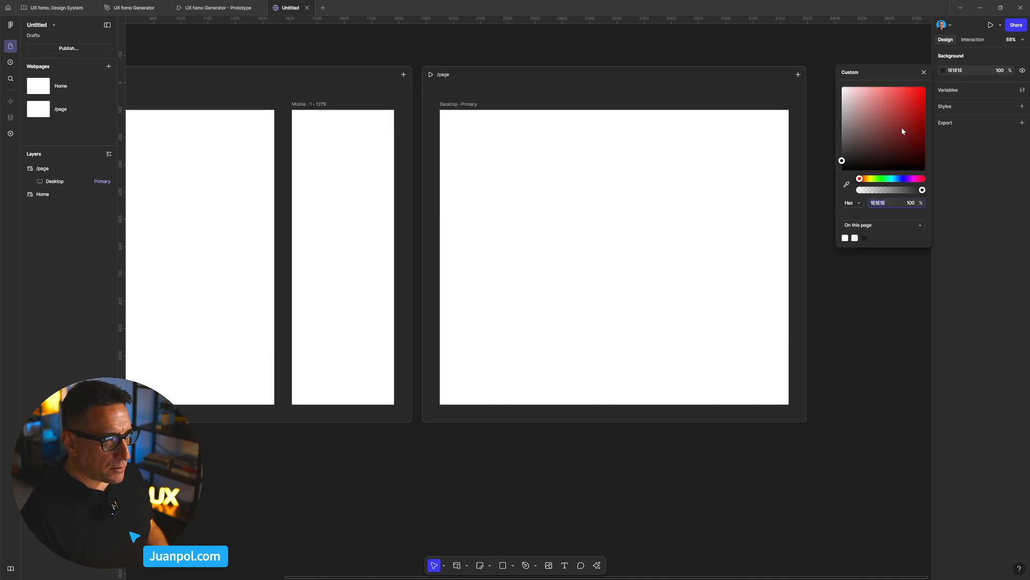
left_click_drag(844, 162, 843, 113)
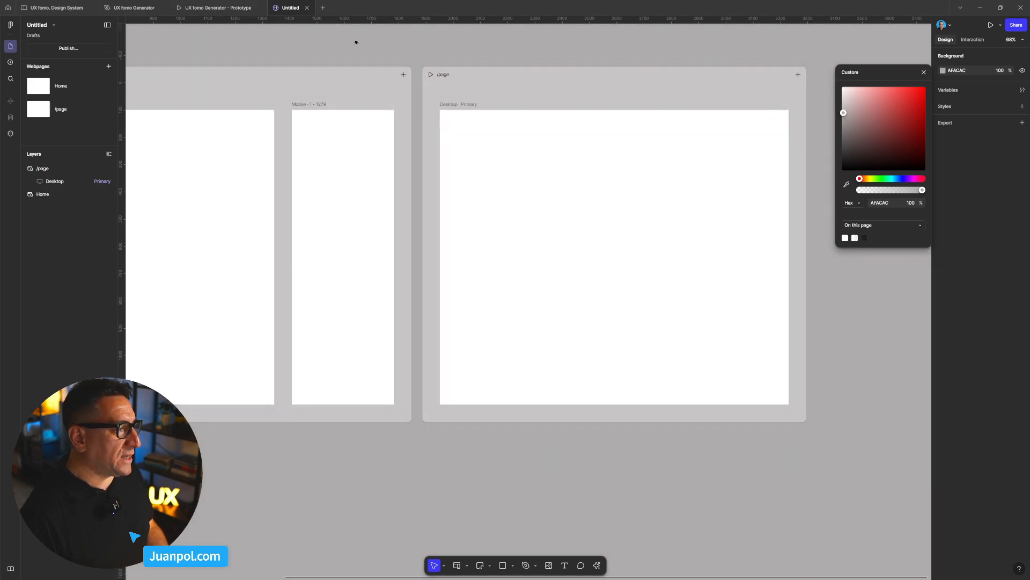
- Move the /page webpage frame horizontally away from the Home frame, to X 1973
scroll(333, 62, "down", 5)
left_click_drag(315, 44, 410, 124)
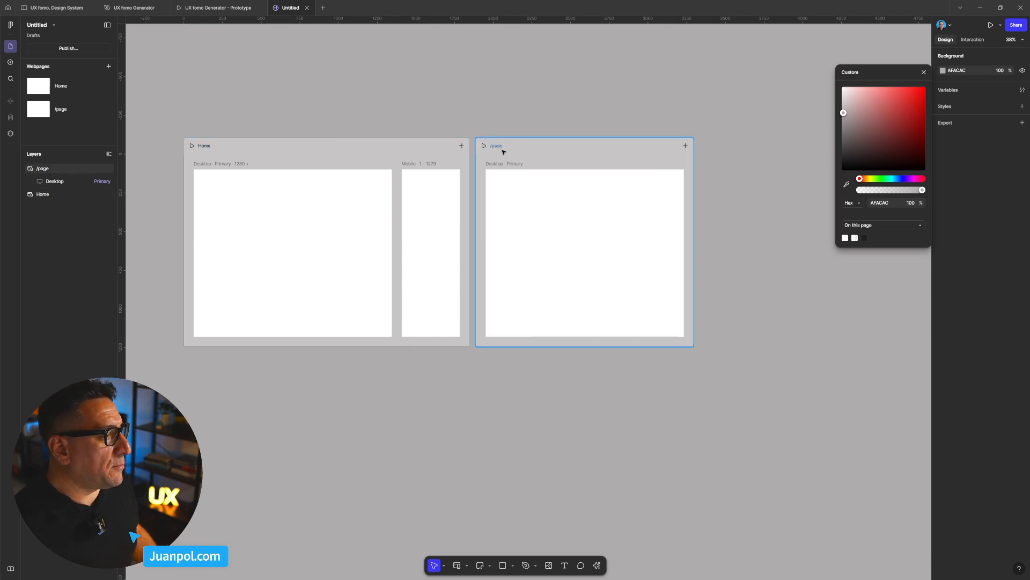
left_click_drag(519, 147, 542, 147)
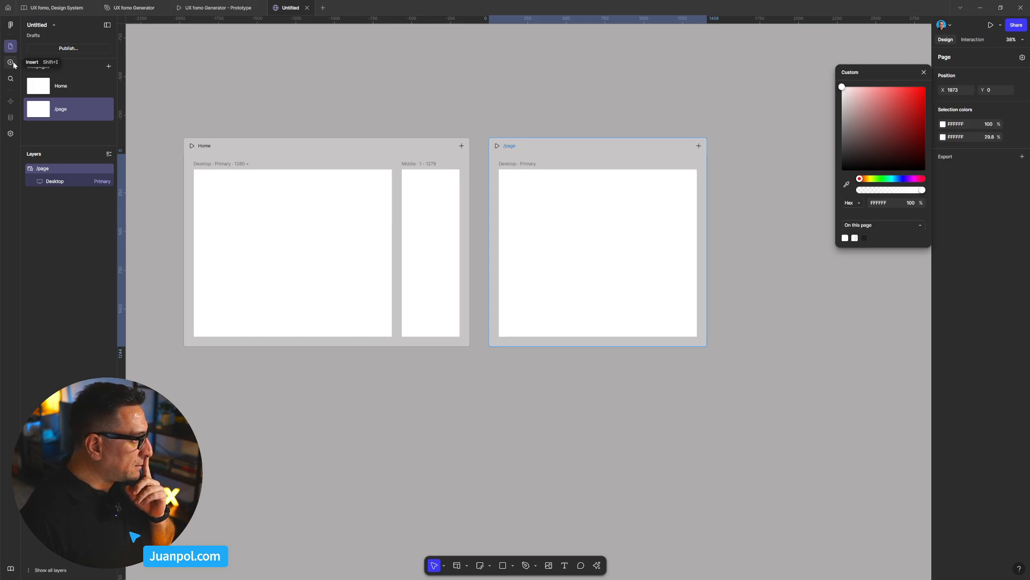
- Browse the insertable block categories Pages, Navigation, Heroes, Features and Embeds, and check the available libraries
left_click(11, 63)
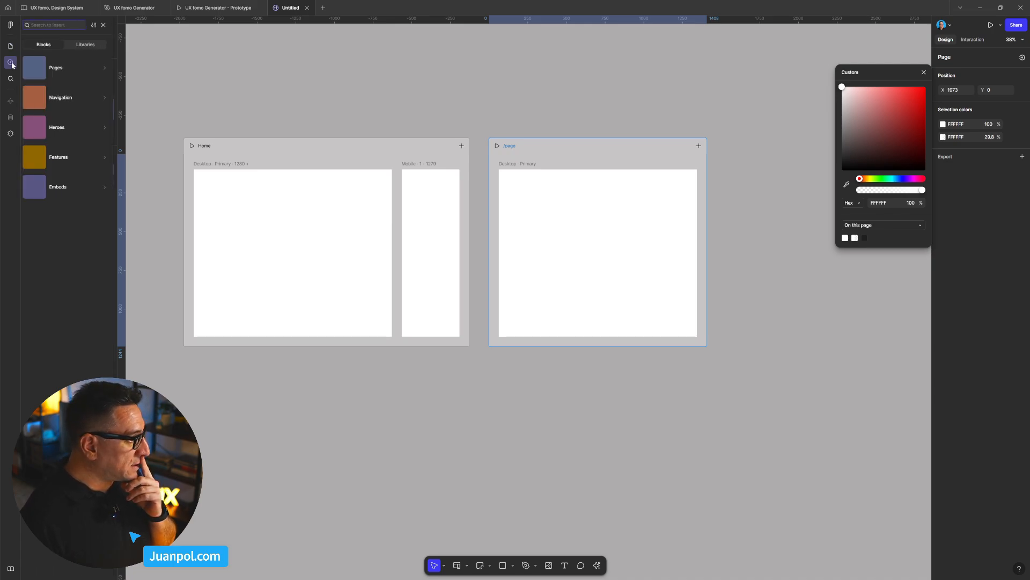
mouse_move(59, 64)
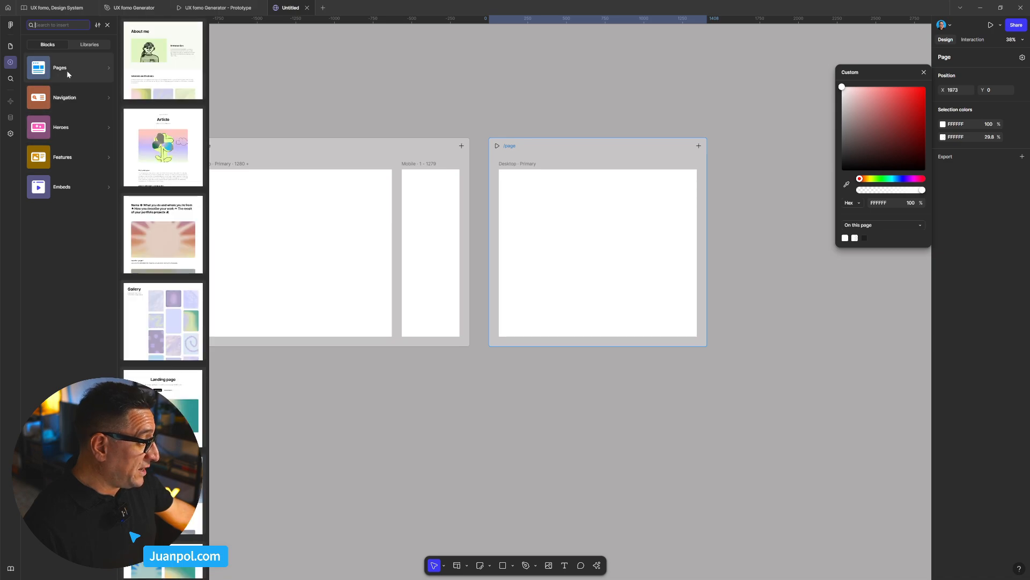
mouse_move(75, 95)
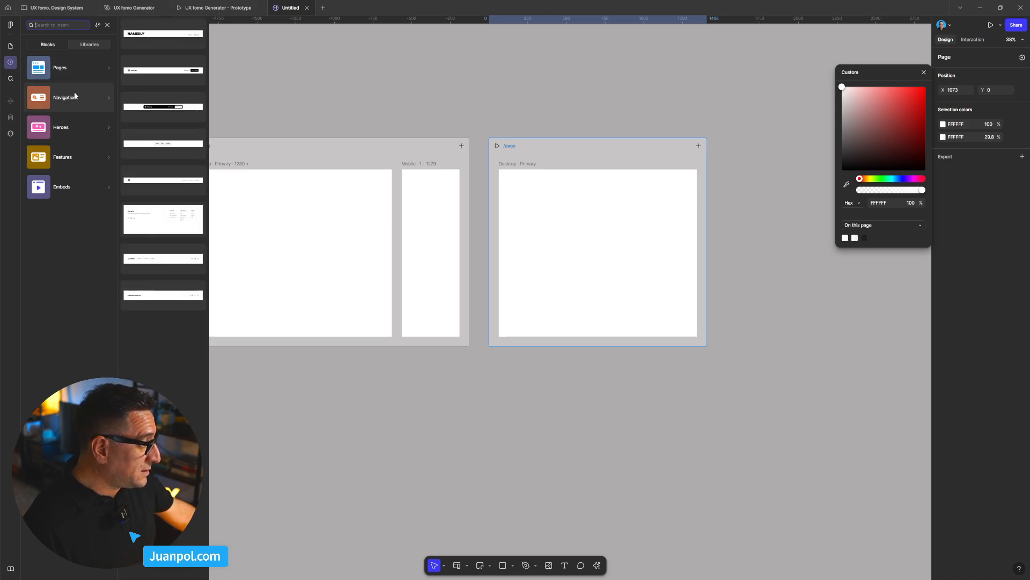
mouse_move(77, 121)
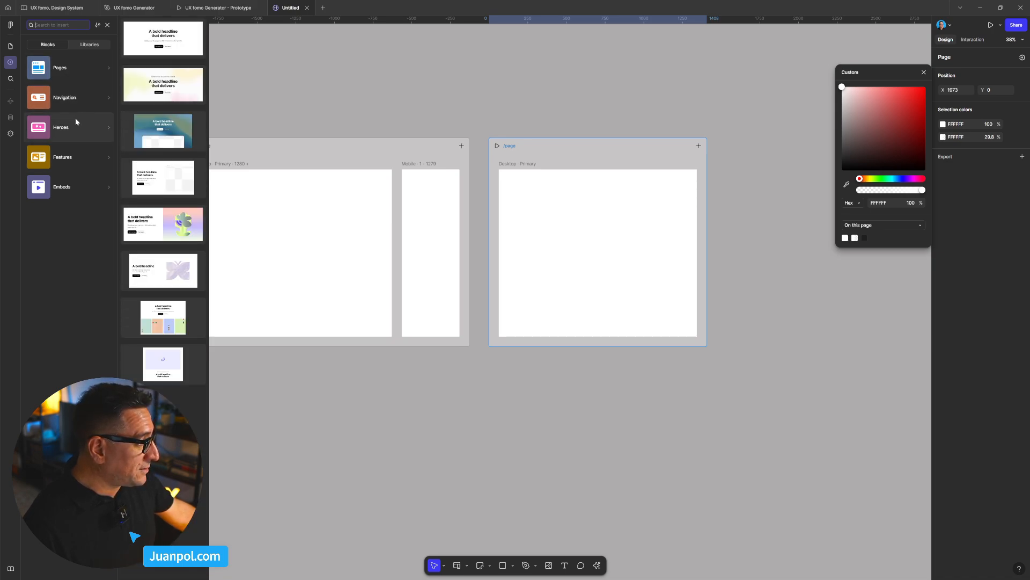
mouse_move(72, 155)
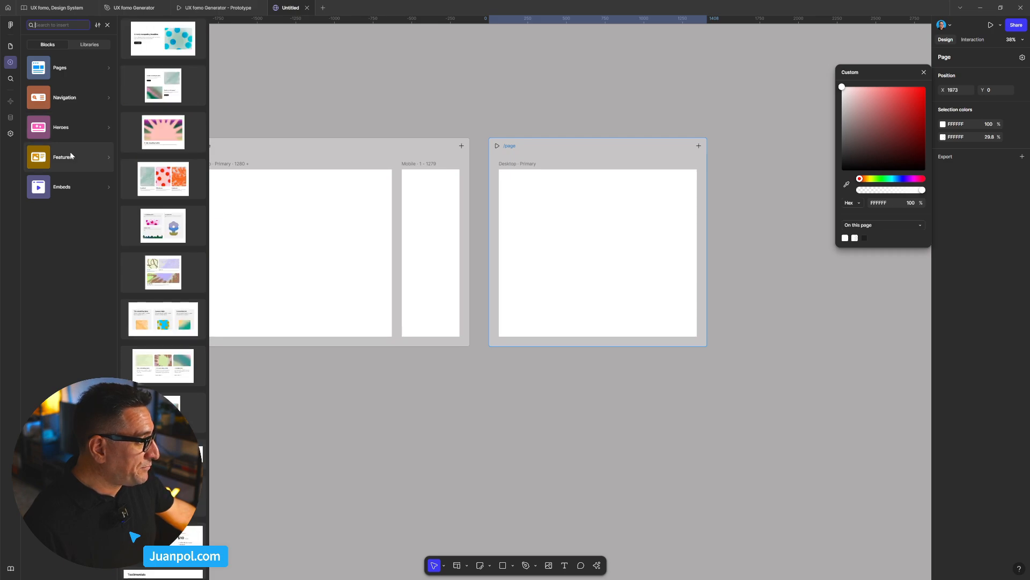
mouse_move(70, 189)
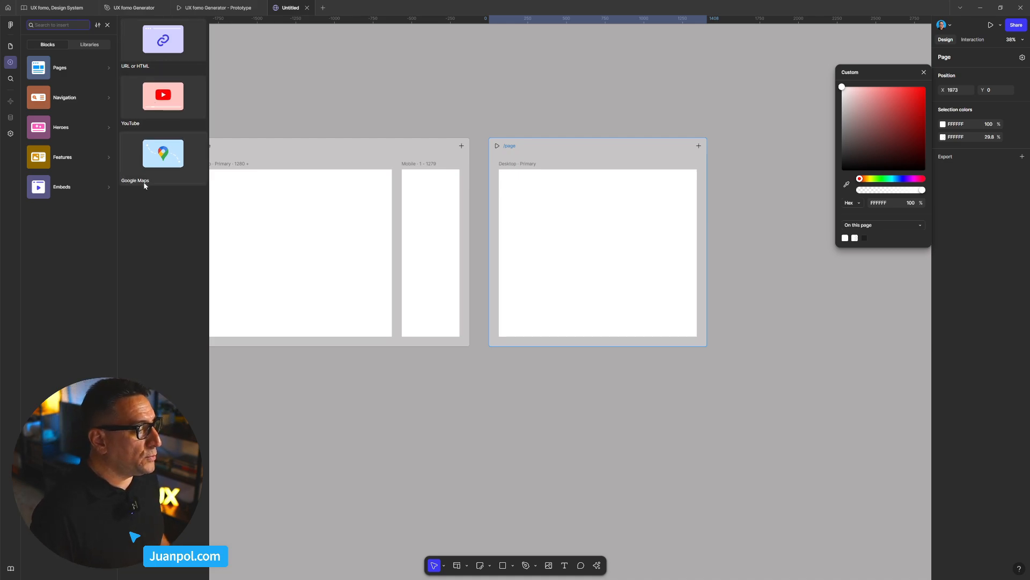
left_click(87, 46)
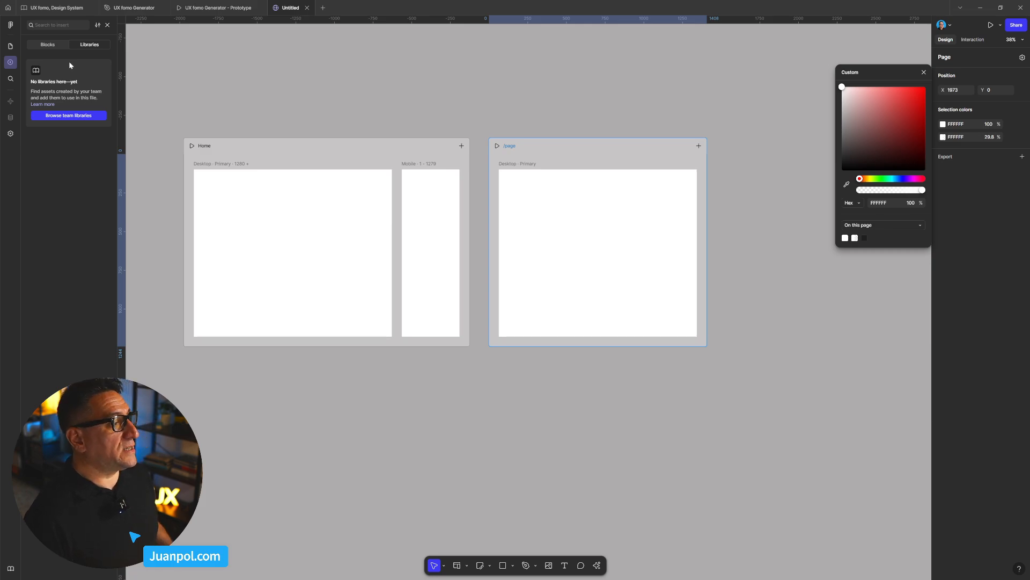
left_click(59, 46)
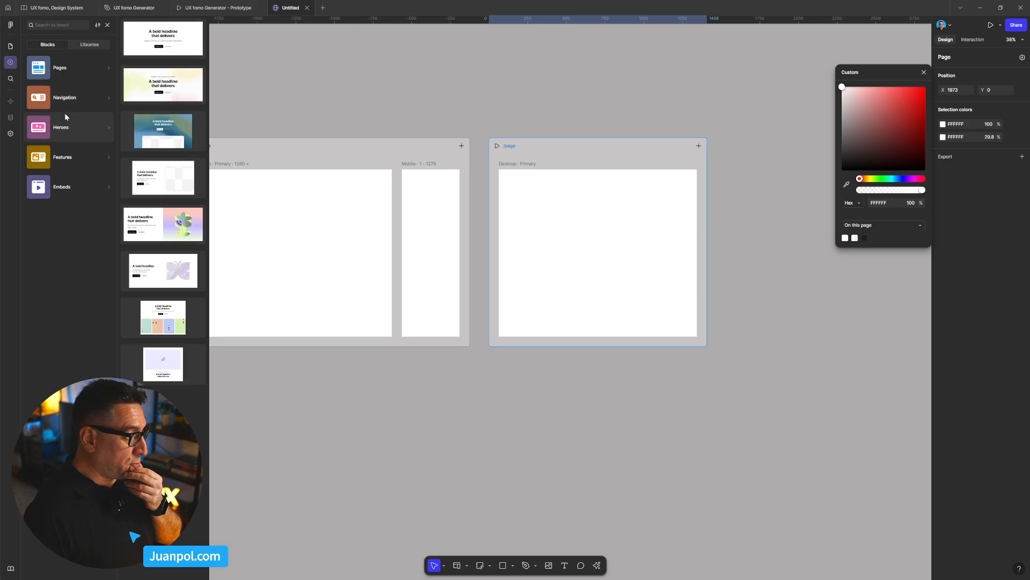
left_click(87, 45)
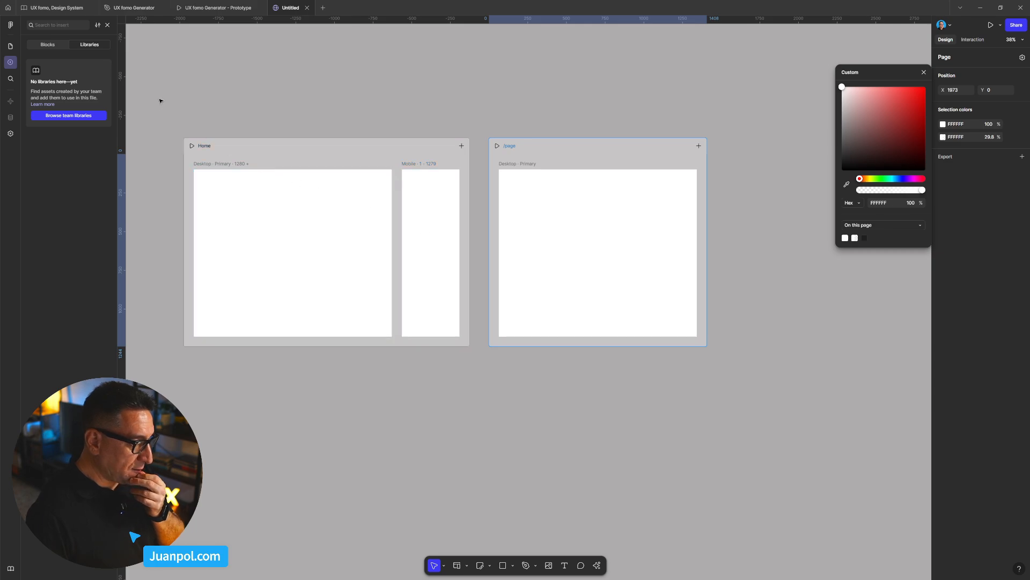
- Search the site for "home" and clear the search term
left_click(10, 79)
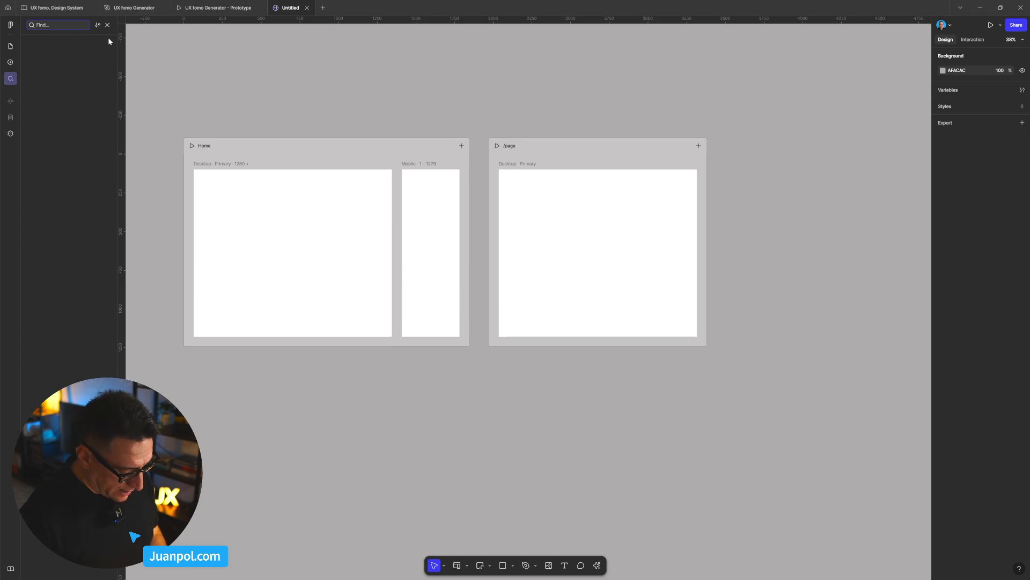
type("home")
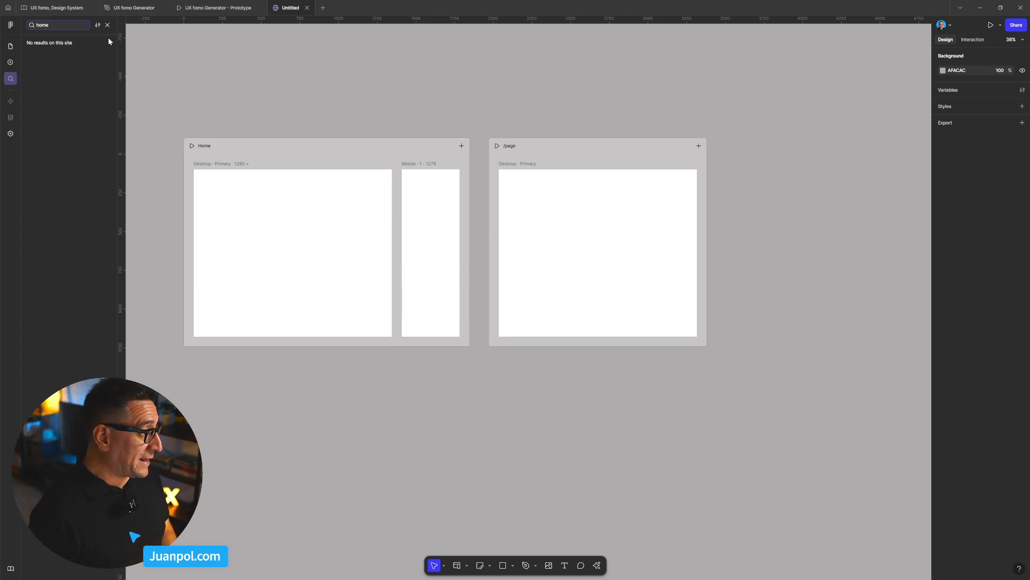
key("BackSpace")
key("BackSpace")
key("BackSpace")
key("BackSpace")
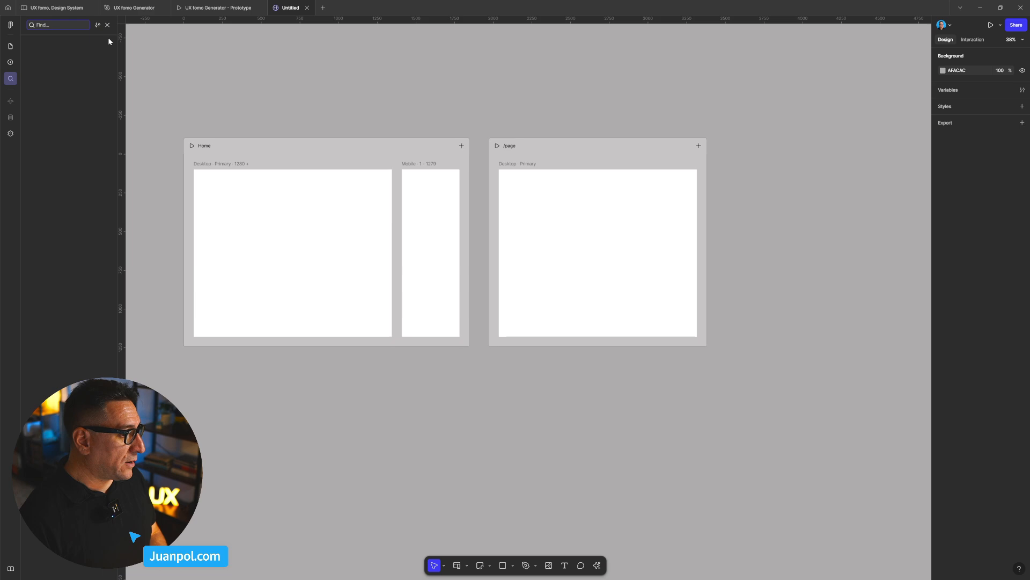
left_click(346, 100)
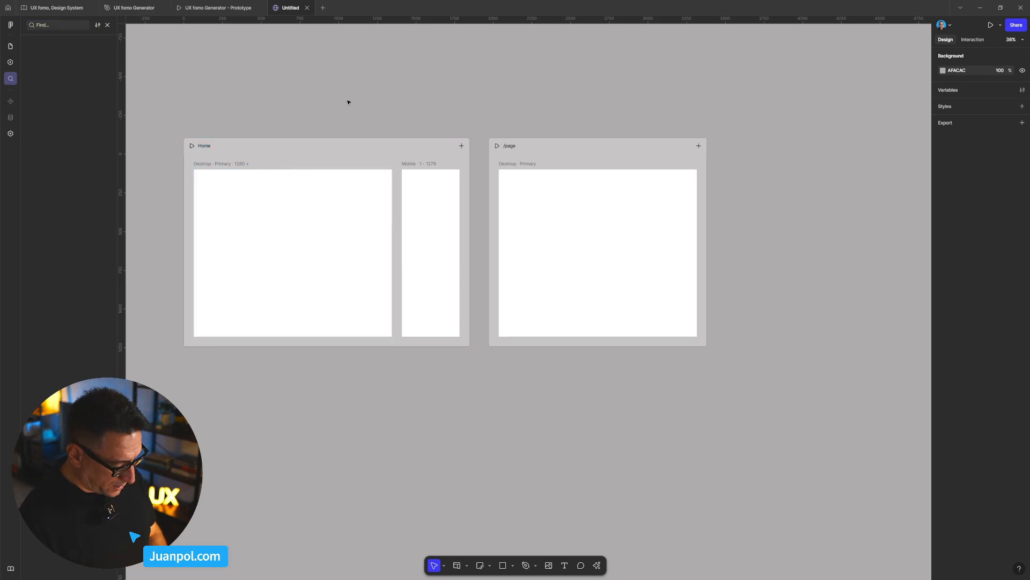
- Add a text object reading "gdfgfdgdg" on the empty canvas above the Home frame
key("t")
left_click(362, 93)
type("gdfgdfgdf")
scroll(371, 118, "up", 3)
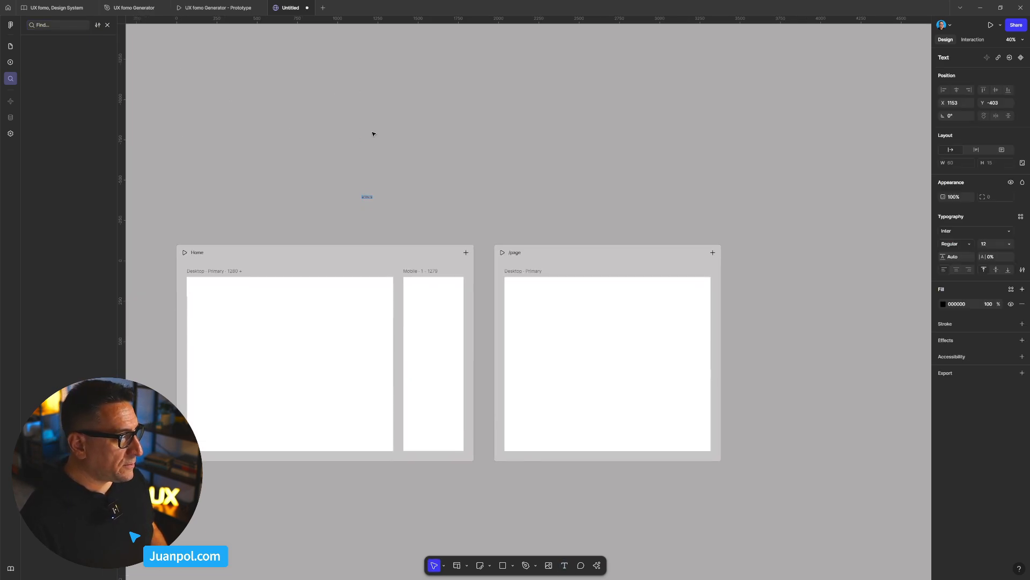
scroll(378, 189, "up", 5)
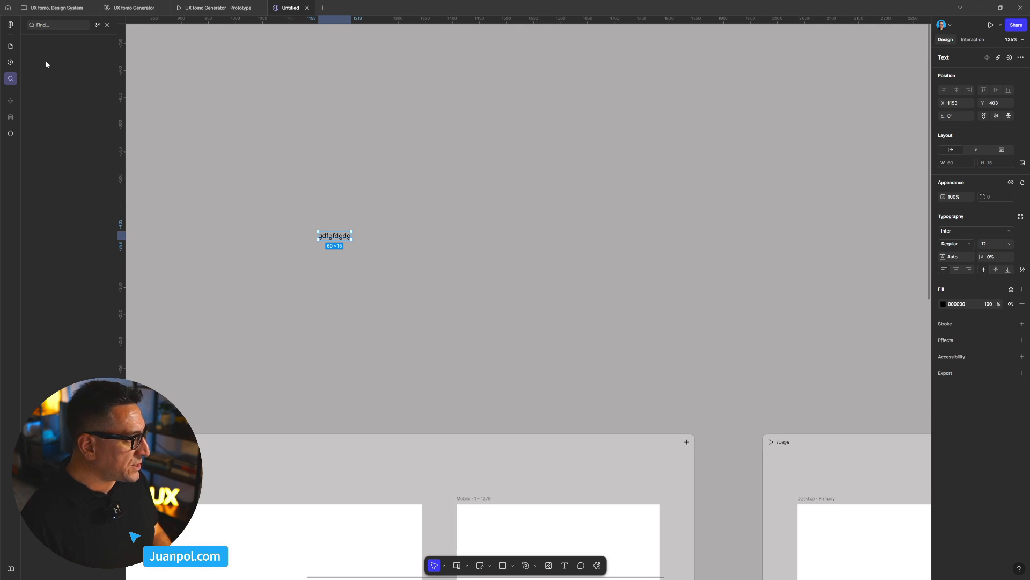
- Rename the "gdfgfdgdg" text layer as "texto"
left_click(10, 46)
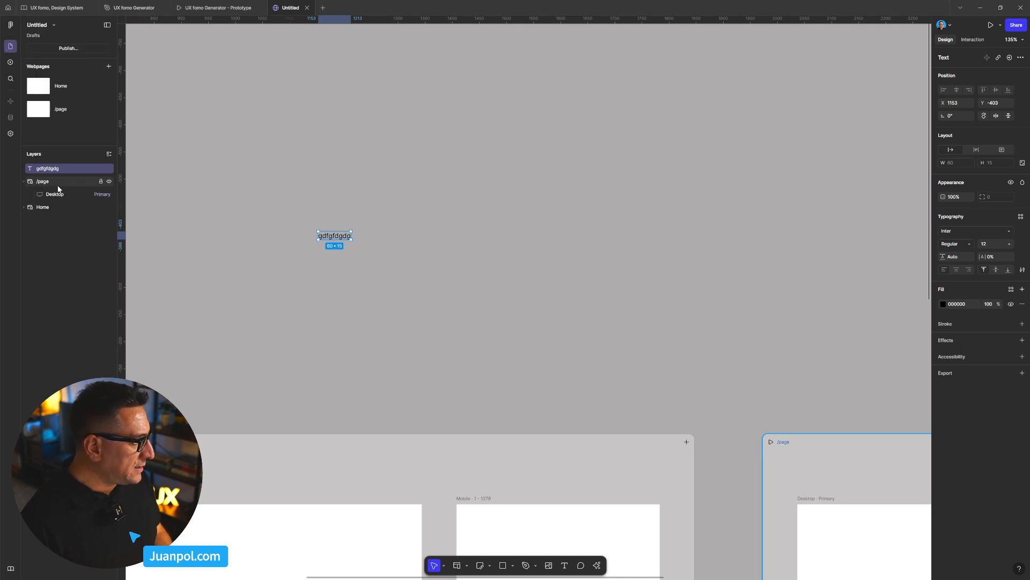
double_click(52, 169)
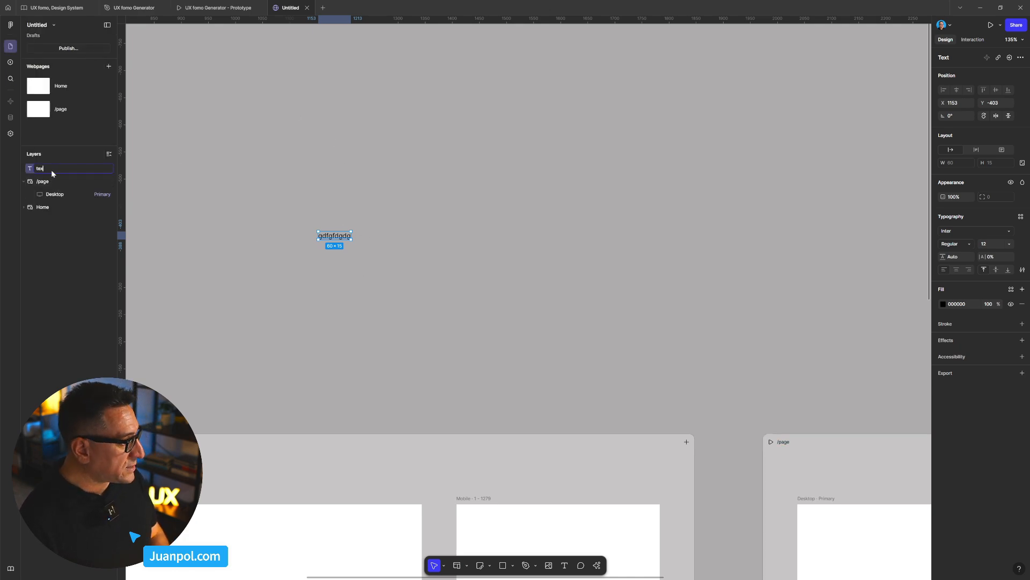
type("texto")
key("Return")
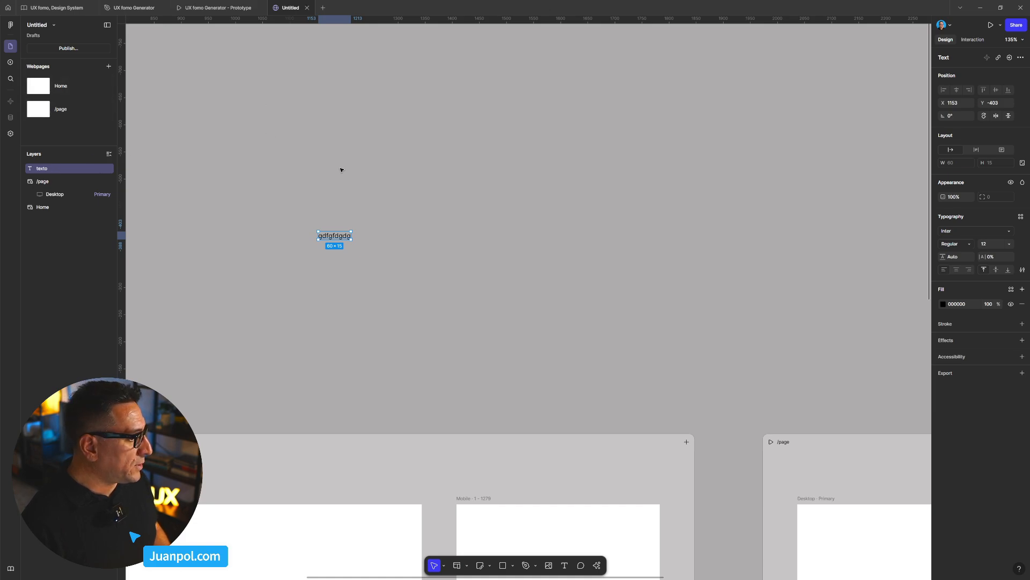
- Move away from the text object and find it by searching the site for "texto"
left_click(280, 355)
left_click_drag(812, 391, 254, 41)
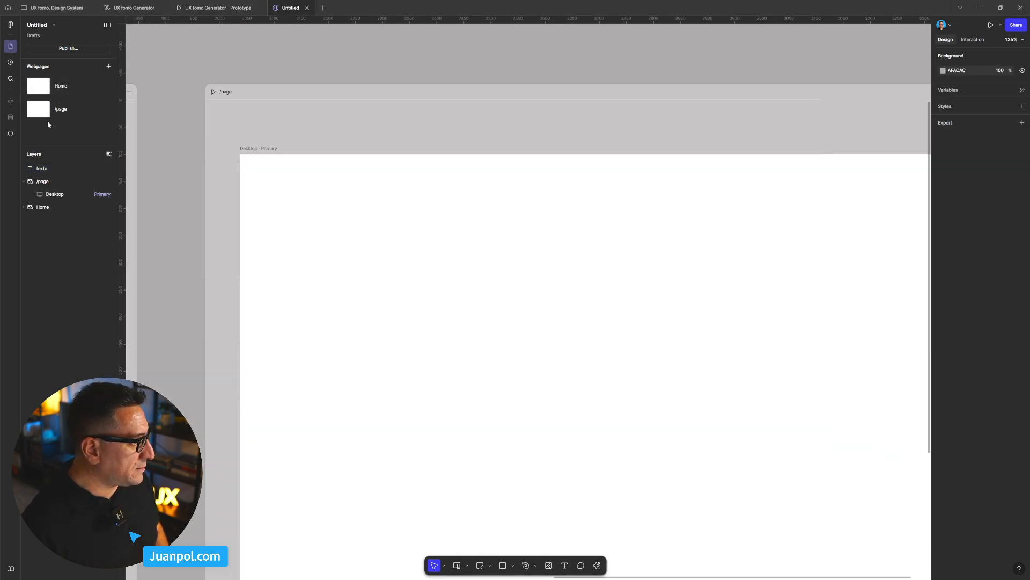
left_click(10, 82)
type("tex")
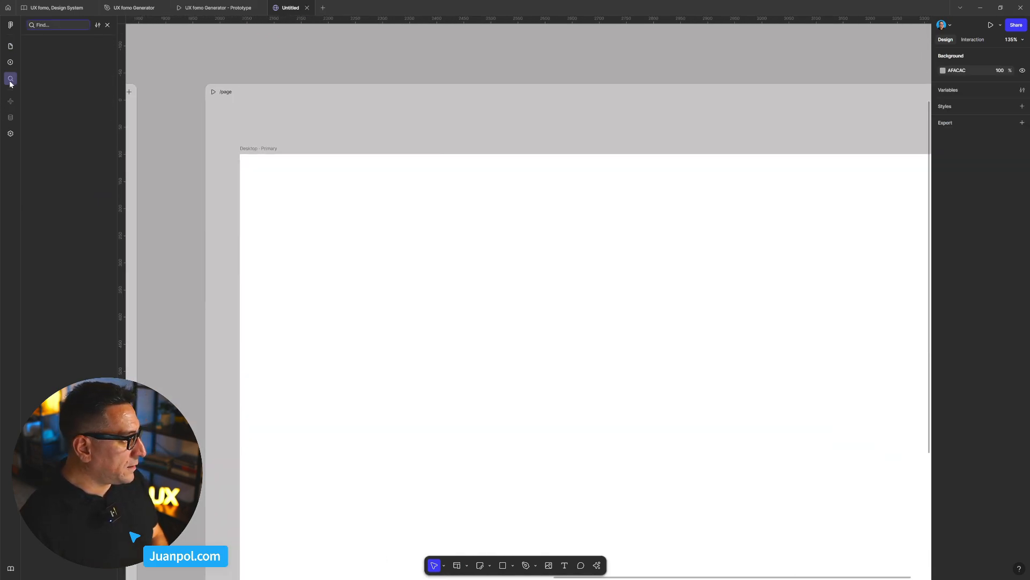
key("Return")
type("to")
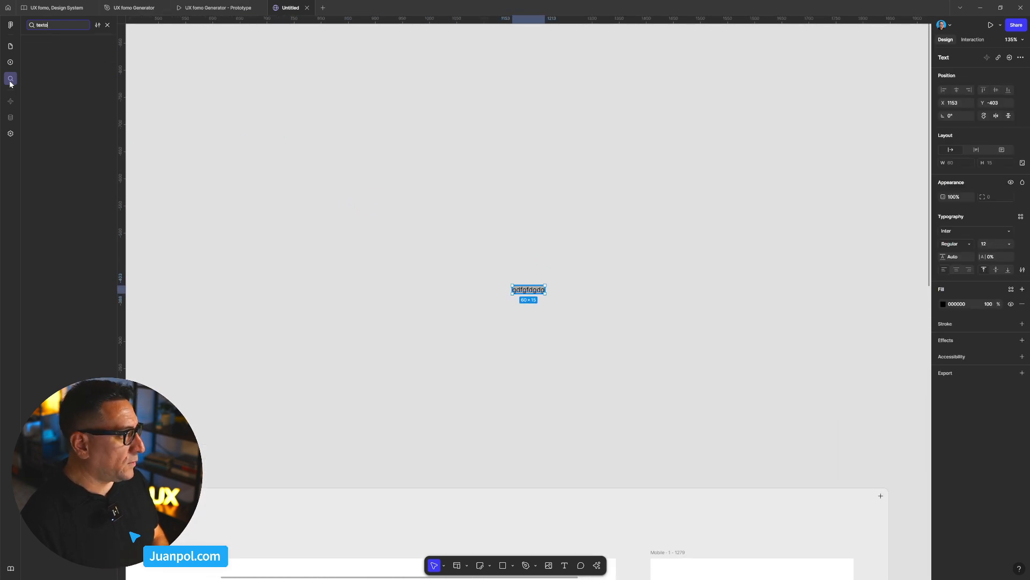
- Delete the "gdfgfdgdg" text object from the canvas
left_click(553, 269)
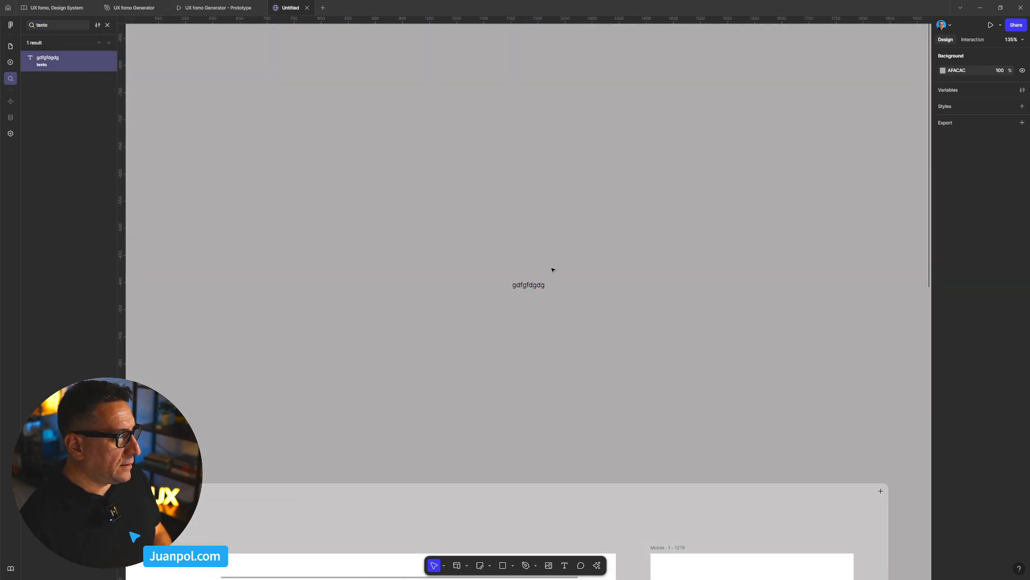
left_click_drag(483, 266, 587, 316)
key("Delete")
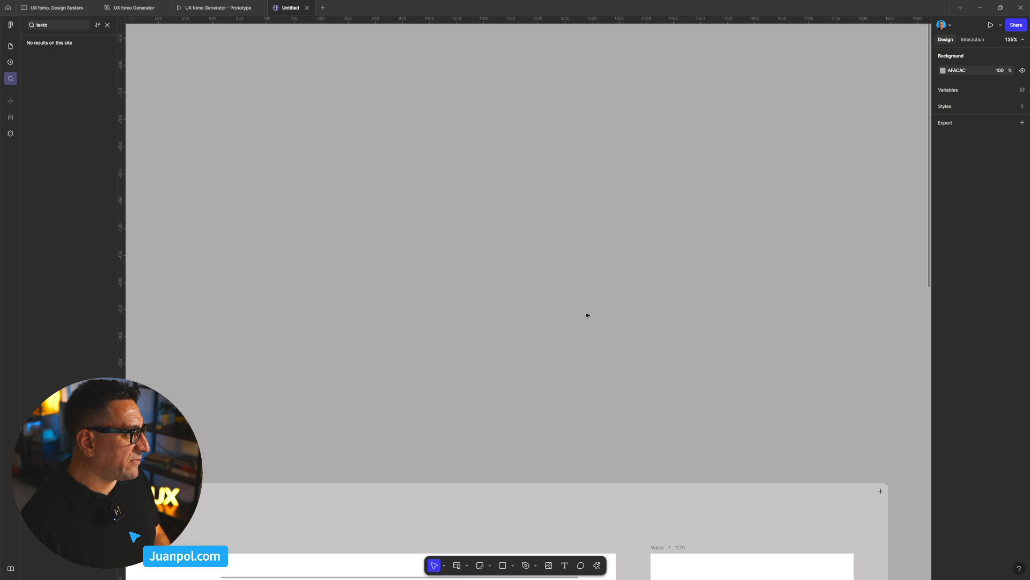
scroll(241, 113, "down", 5)
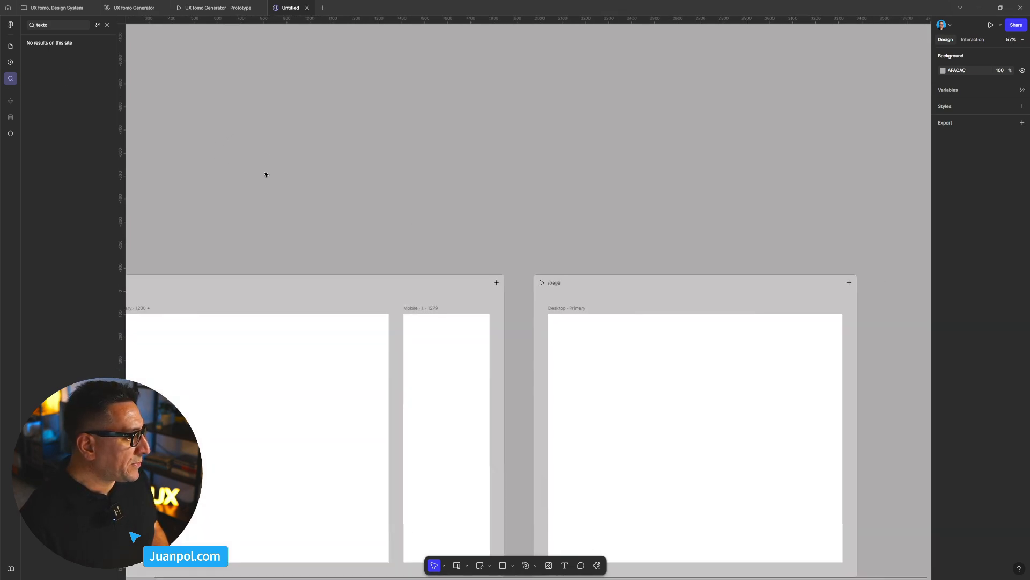
- Review the general site settings, including title, description, images and custom code, and return to the webpages and layers
left_click_drag(276, 232, 393, 118)
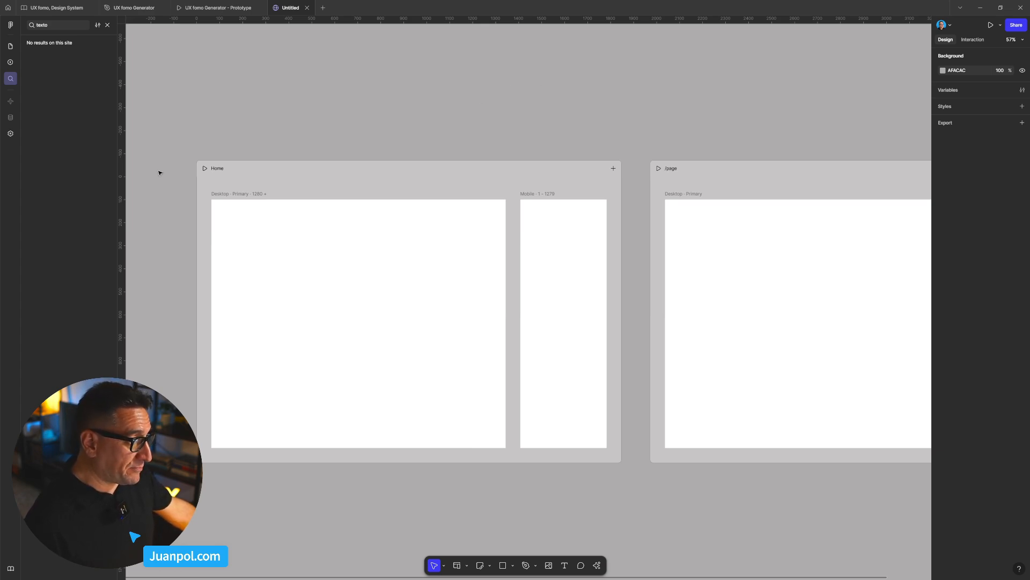
left_click(10, 134)
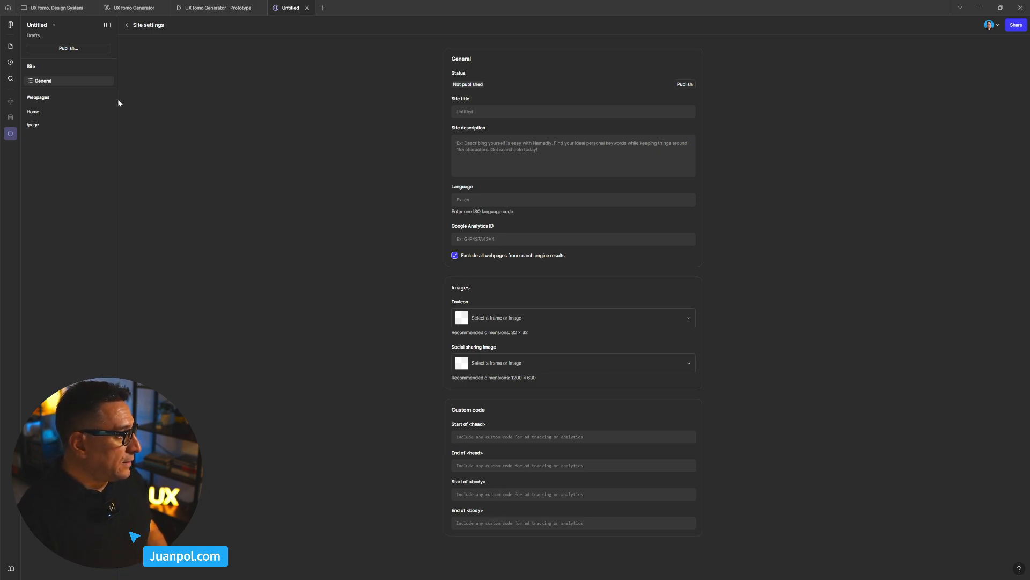
left_click(11, 46)
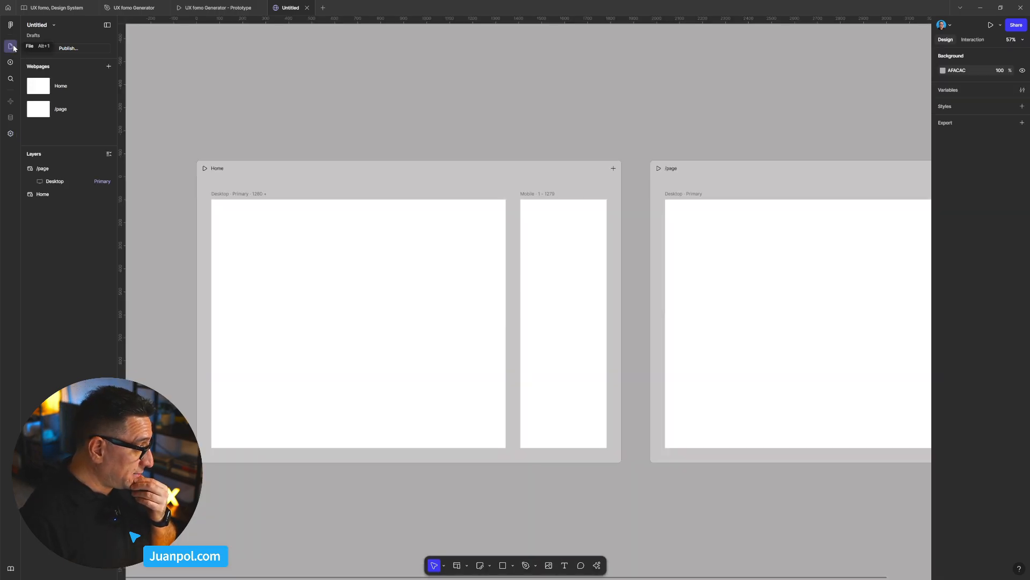
scroll(498, 135, "right", 2)
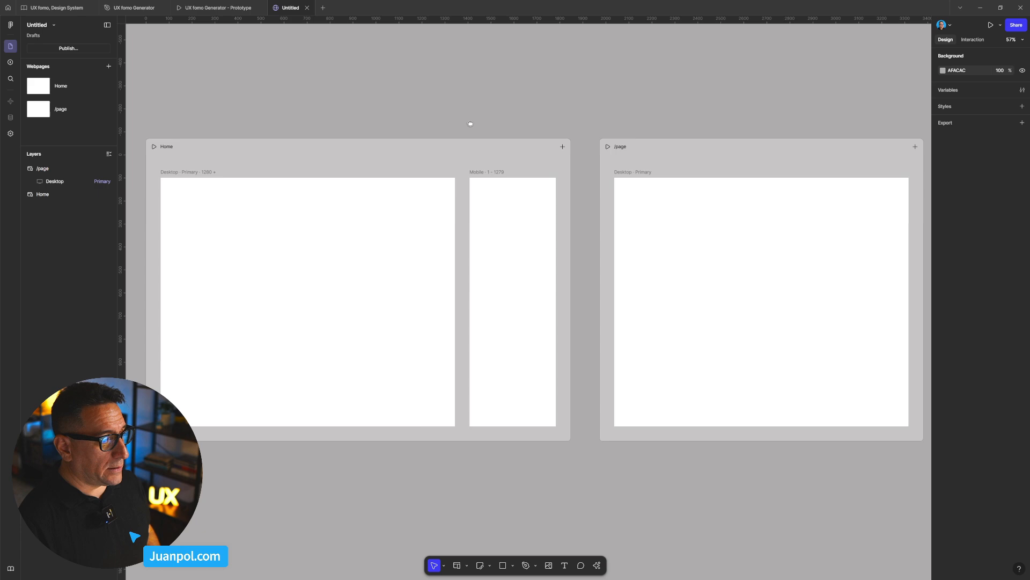
- Examine the available frame, embed, shape, pen, comment and AI action tools with the Home webpage's Desktop frame selected
left_click(345, 179)
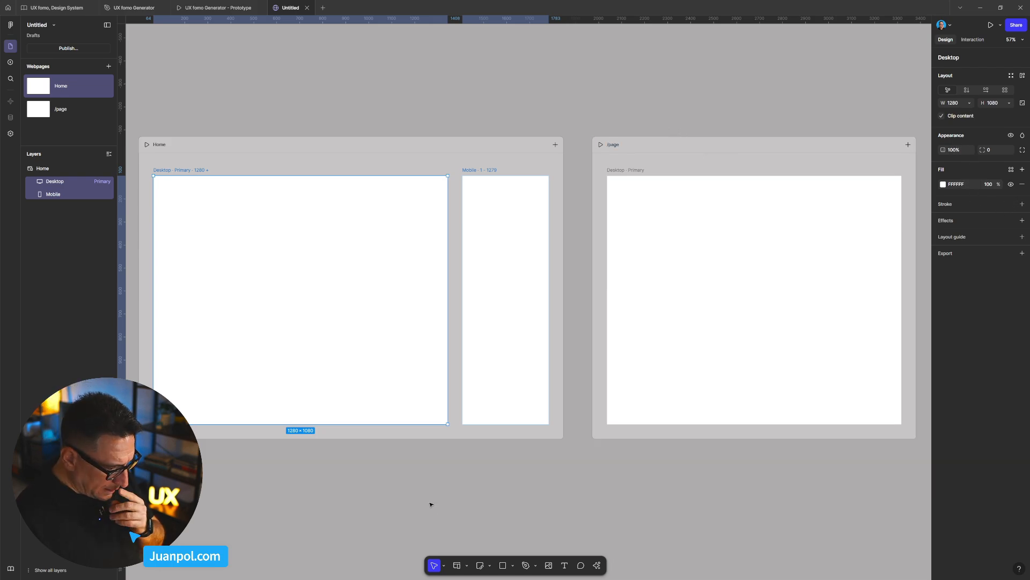
left_click(467, 567)
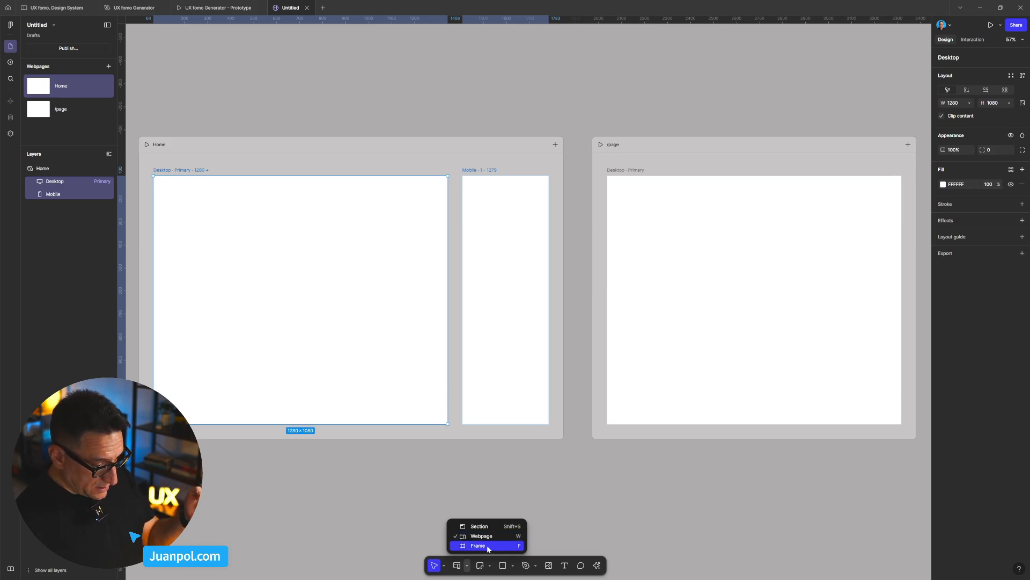
left_click(489, 565)
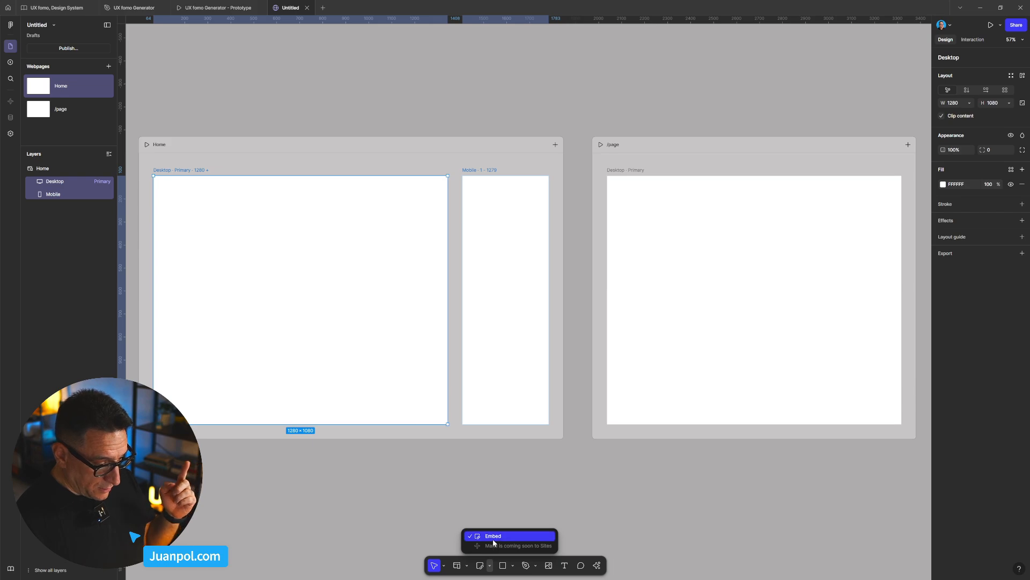
left_click(513, 566)
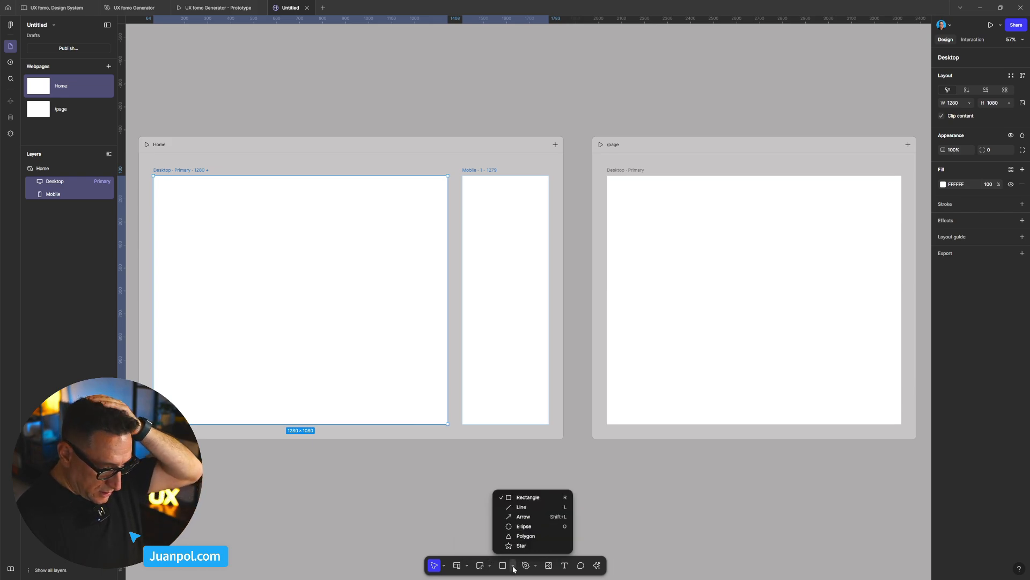
left_click(535, 565)
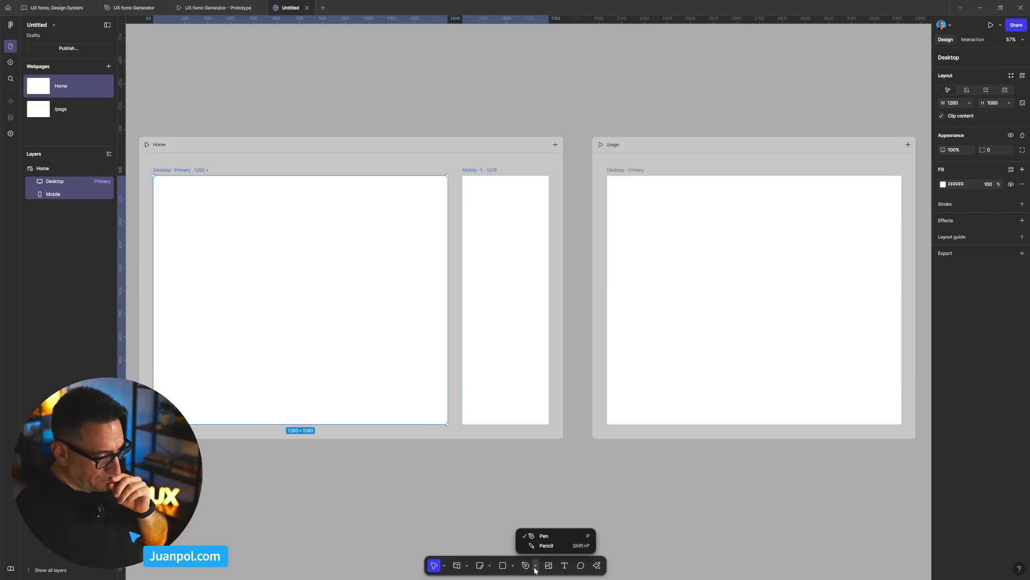
left_click(581, 566)
key("Escape")
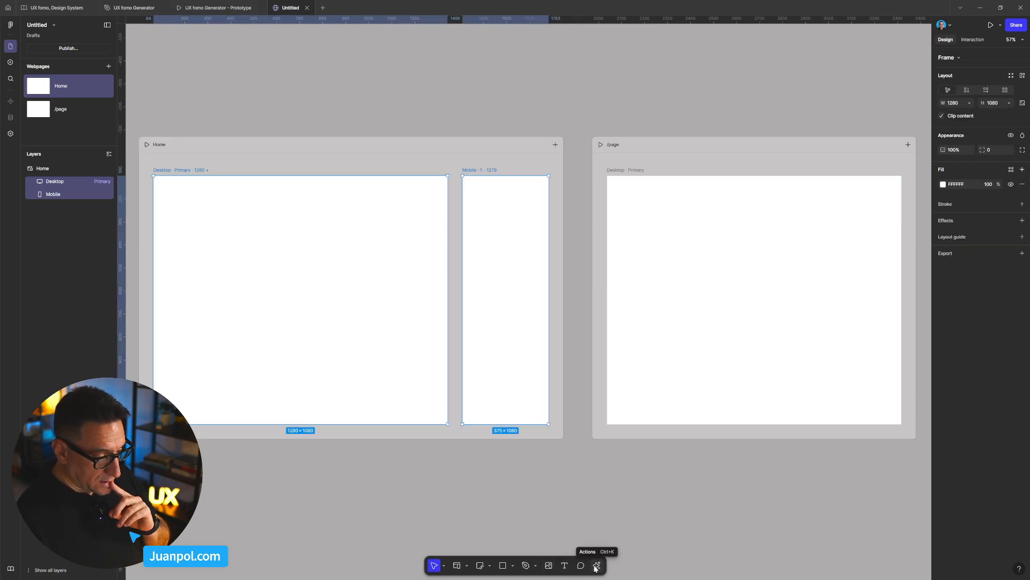
left_click(596, 566)
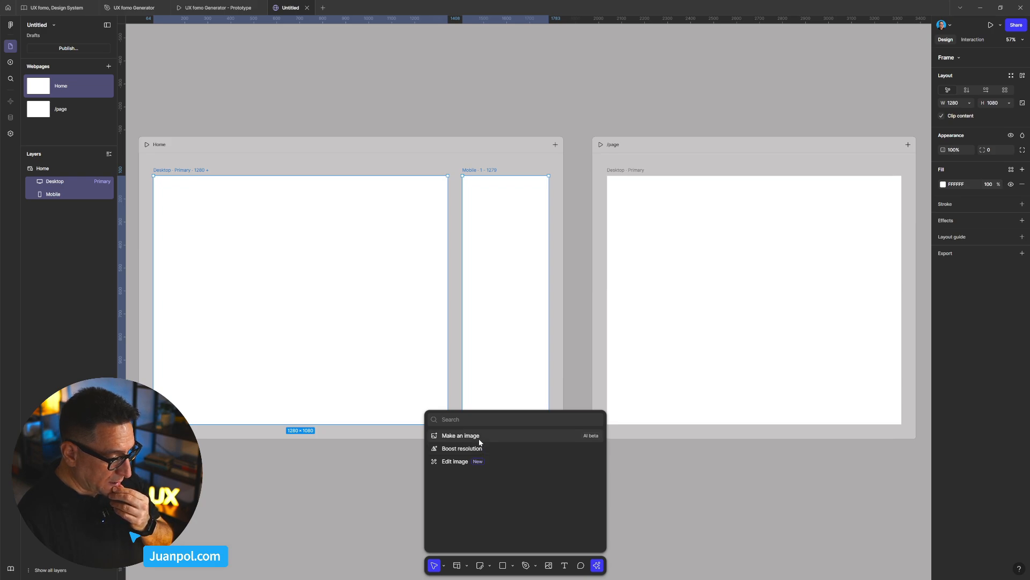
left_click(672, 502)
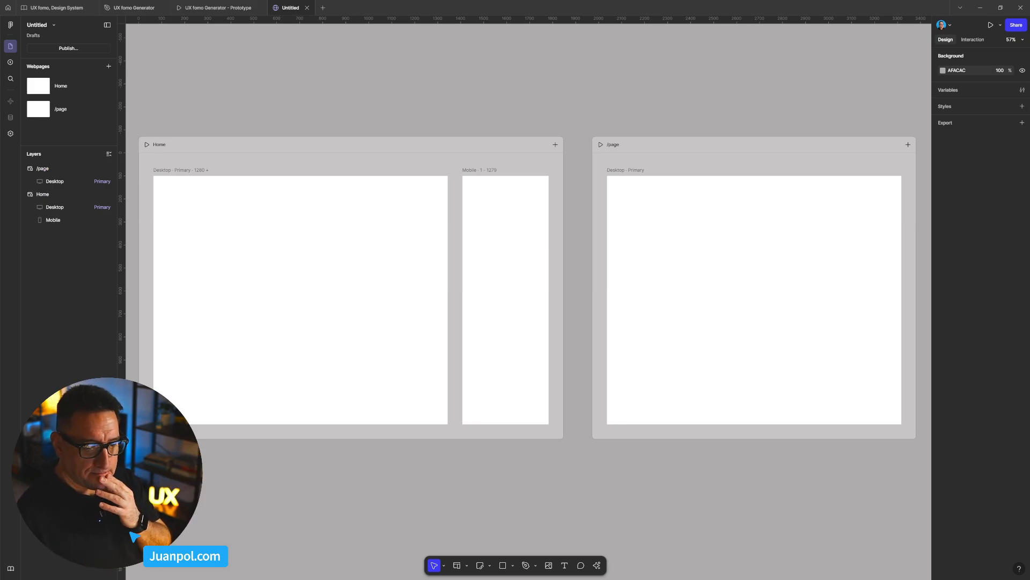
- Delete the blank /page webpage and bring the Home webpage into view
right_click(74, 110)
left_click(86, 160)
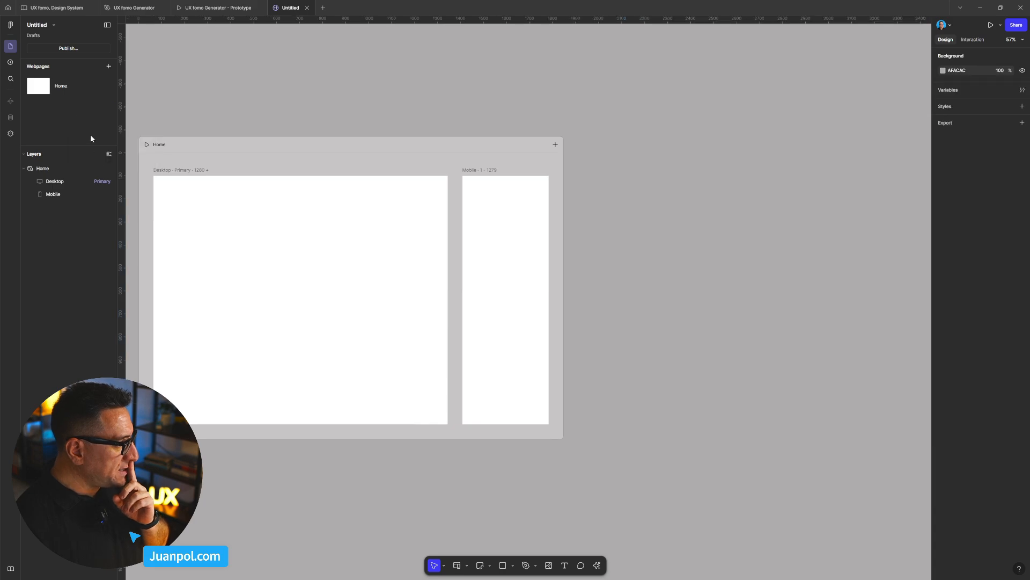
left_click(67, 89)
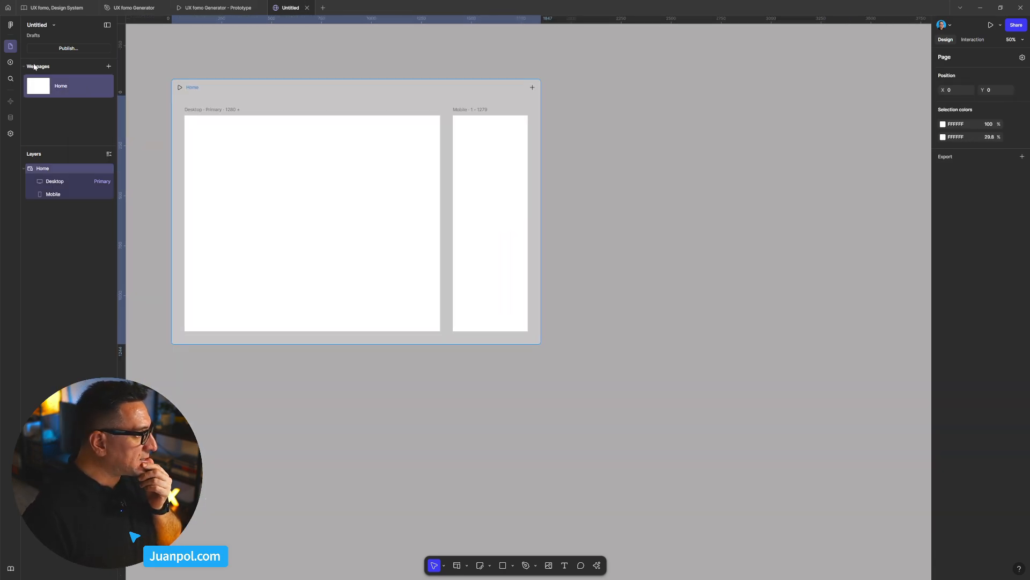
key("Escape")
- Insert the Landing Page template with the pink-to-green image from the Pages blocks as a new webpage
left_click(10, 62)
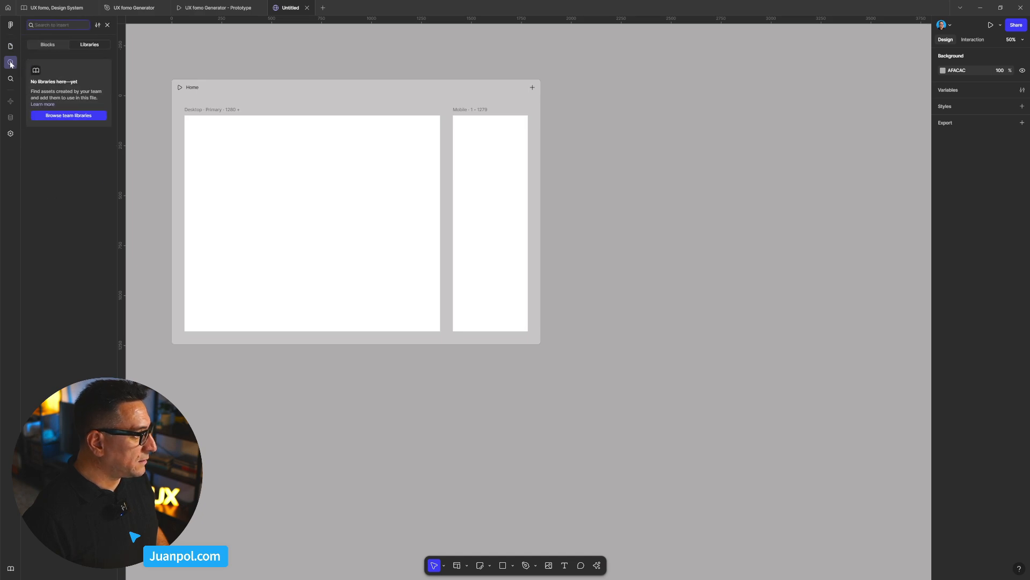
left_click(47, 44)
left_click(95, 71)
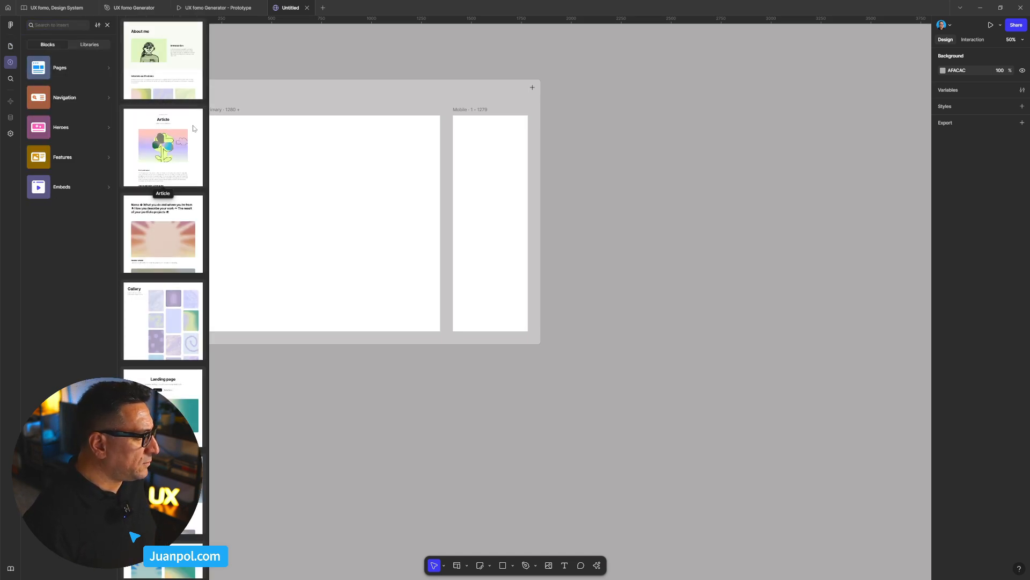
scroll(188, 290, "down", 3)
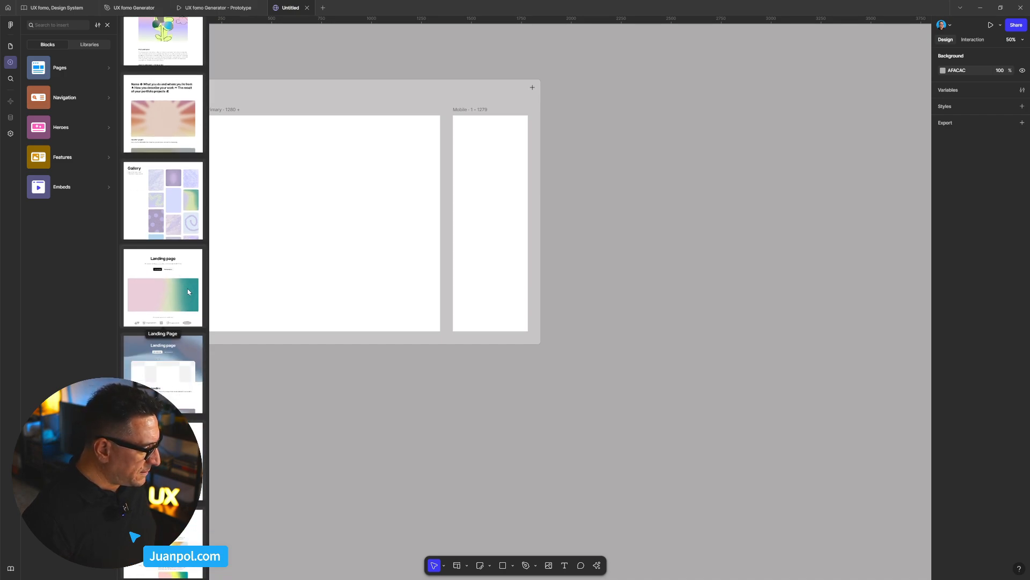
scroll(185, 306, "down", 1)
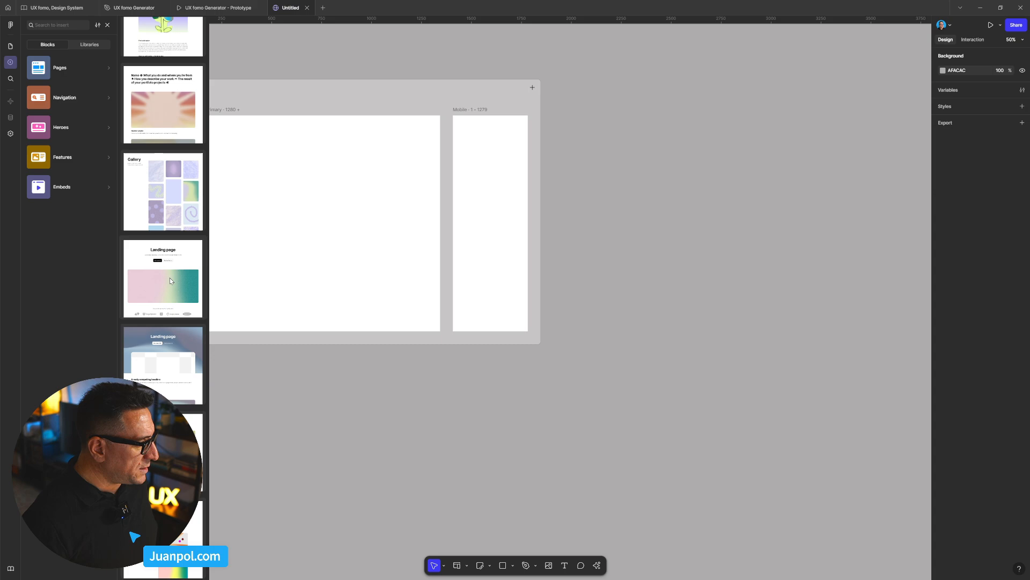
left_click(170, 274)
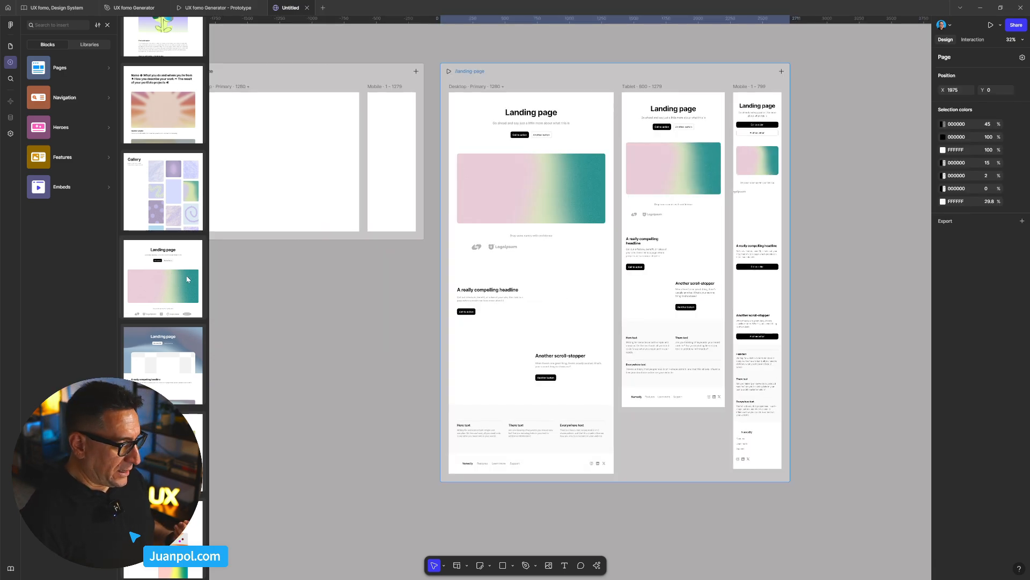
- Set the inserted landing page as the site's homepage and delete the former blank homepage
left_click(10, 46)
right_click(55, 92)
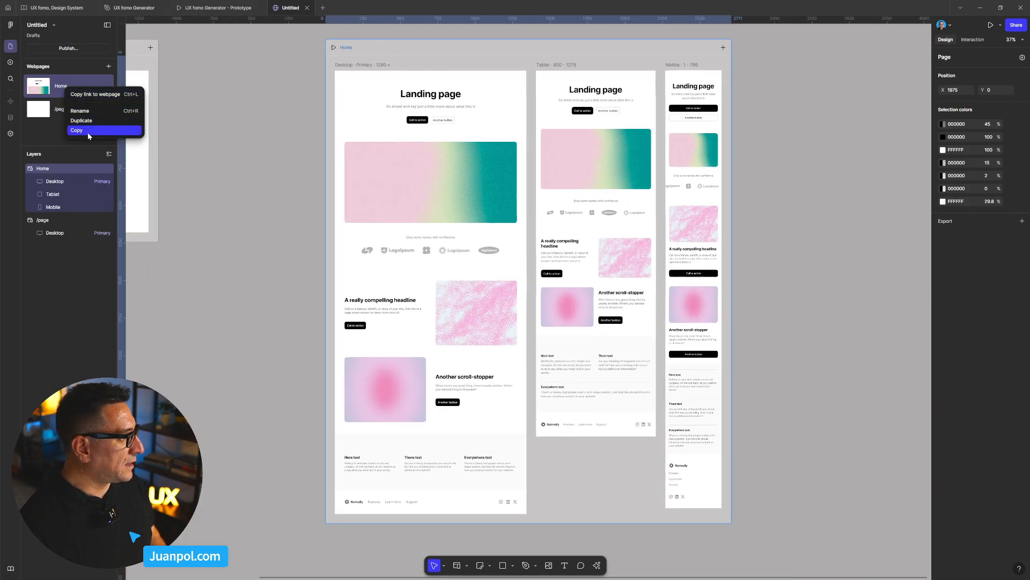
left_click(56, 109)
right_click(57, 109)
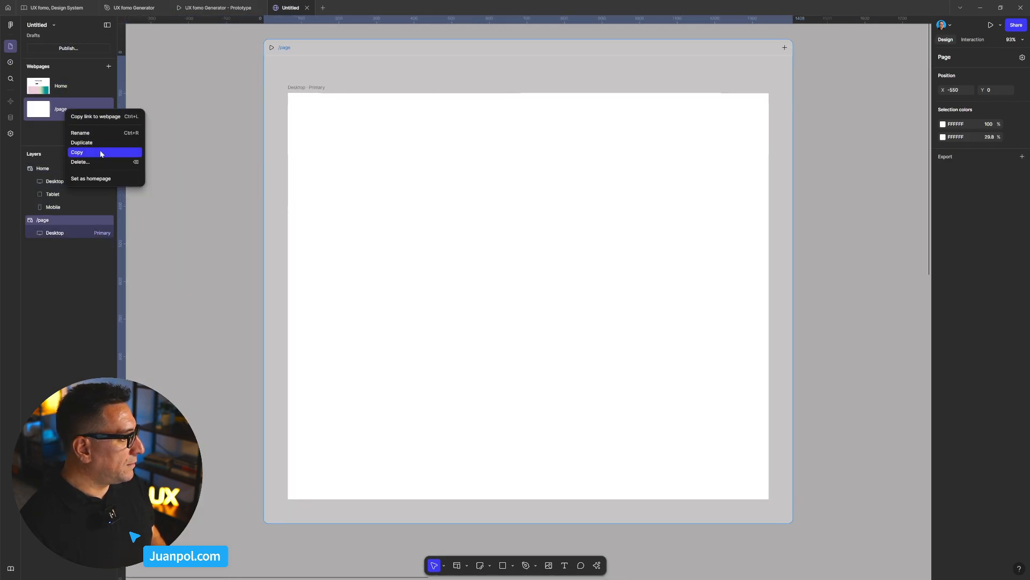
left_click(93, 163)
left_click(59, 89)
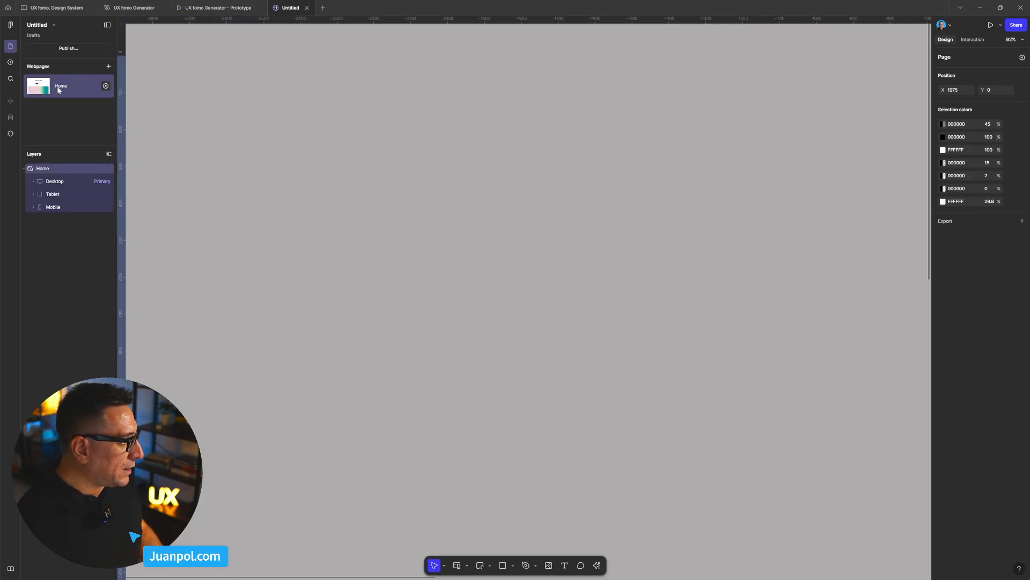
- Examine the Home page's Desktop, Tablet and Mobile breakpoints and how their Image and Hero layers correspond
left_click(752, 195)
scroll(752, 196, "up", 2)
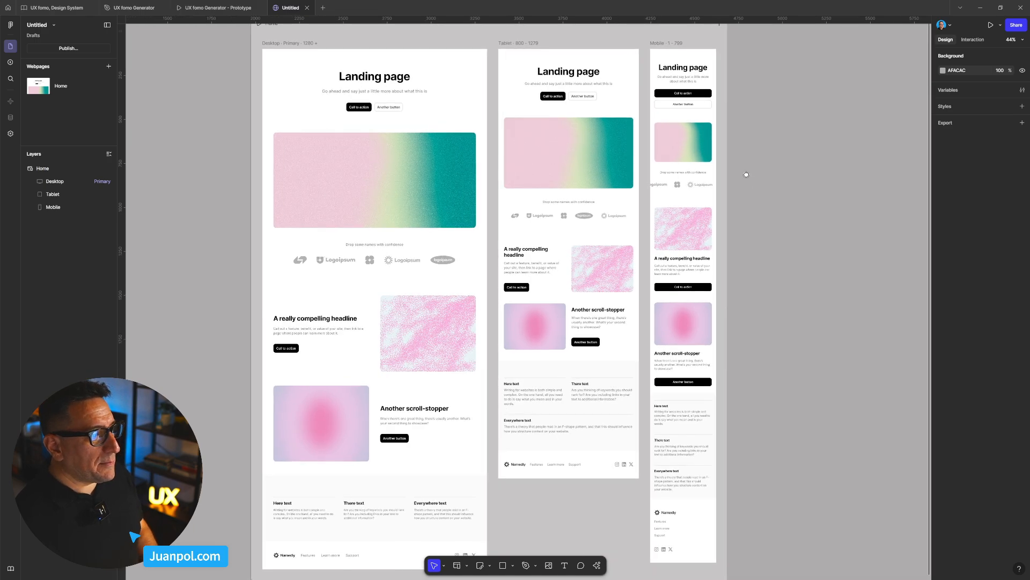
left_click_drag(745, 175, 760, 246)
scroll(408, 132, "up", 1)
left_click(293, 114)
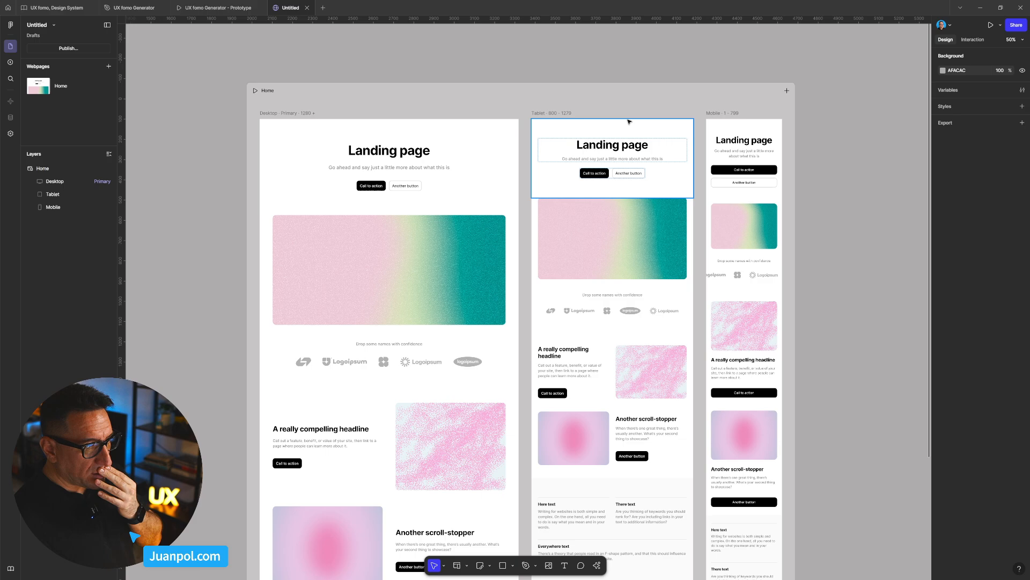
left_click(715, 117)
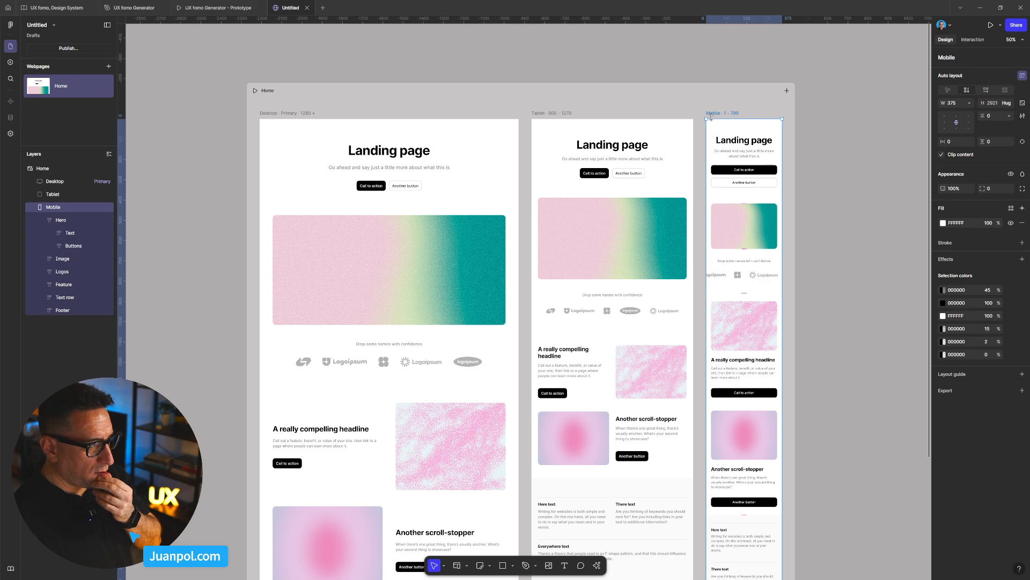
left_click(447, 226)
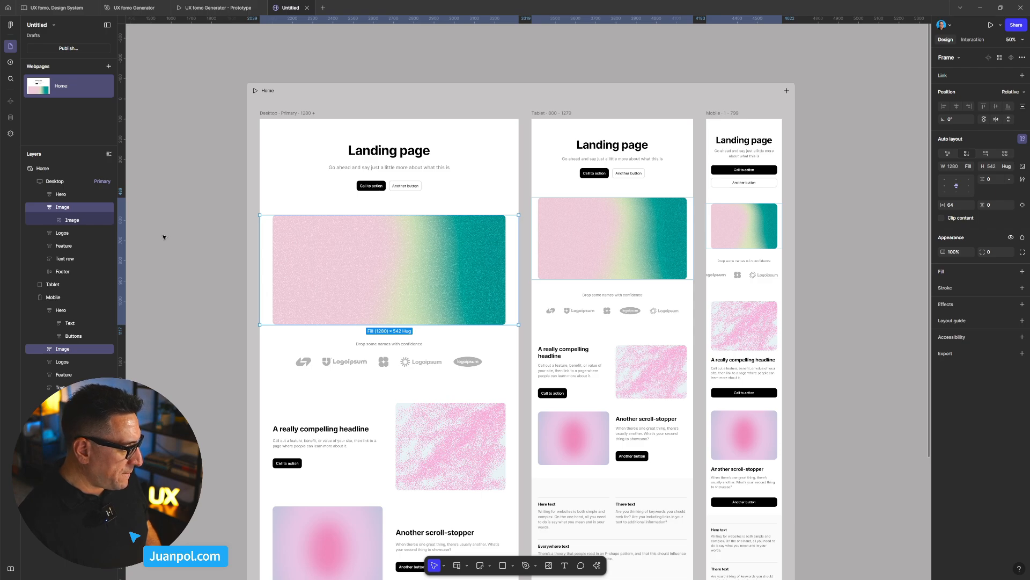
left_click(63, 310)
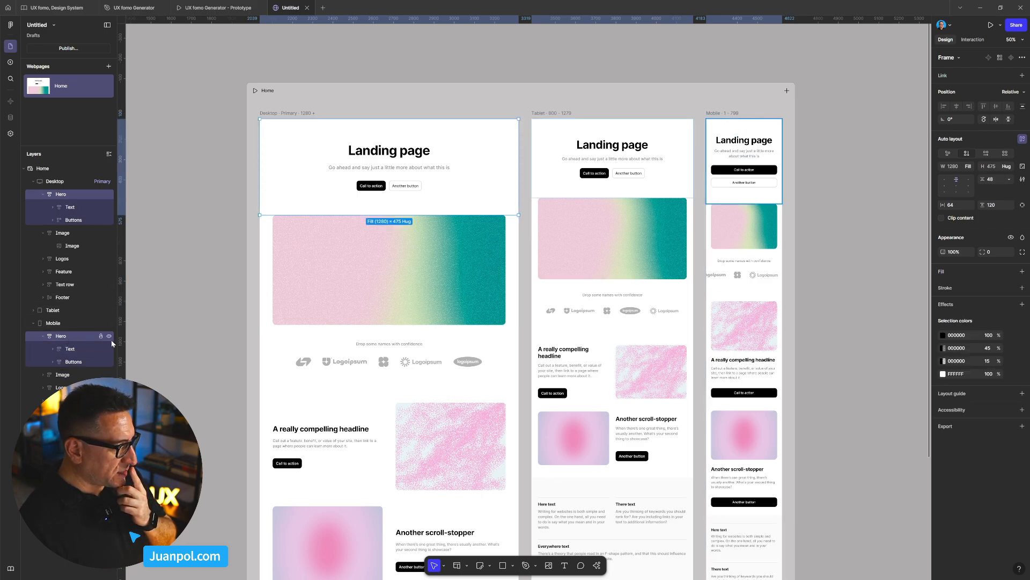
- Replace the "Landing page" heading in the Desktop hero with "Cominidad UX fomo"
double_click(380, 153)
type("UX")
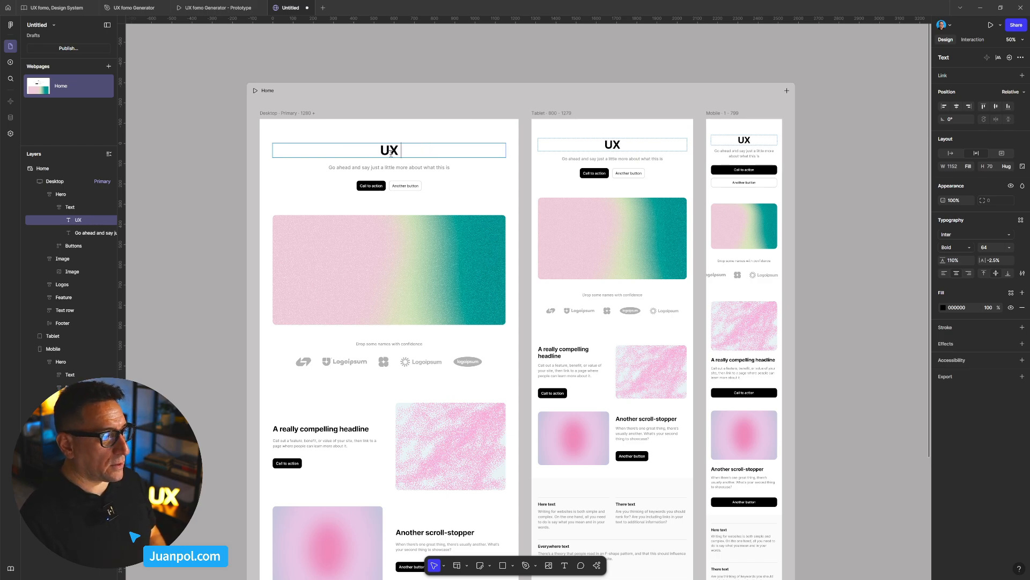
type(" fomo")
key("Home")
type("Comi")
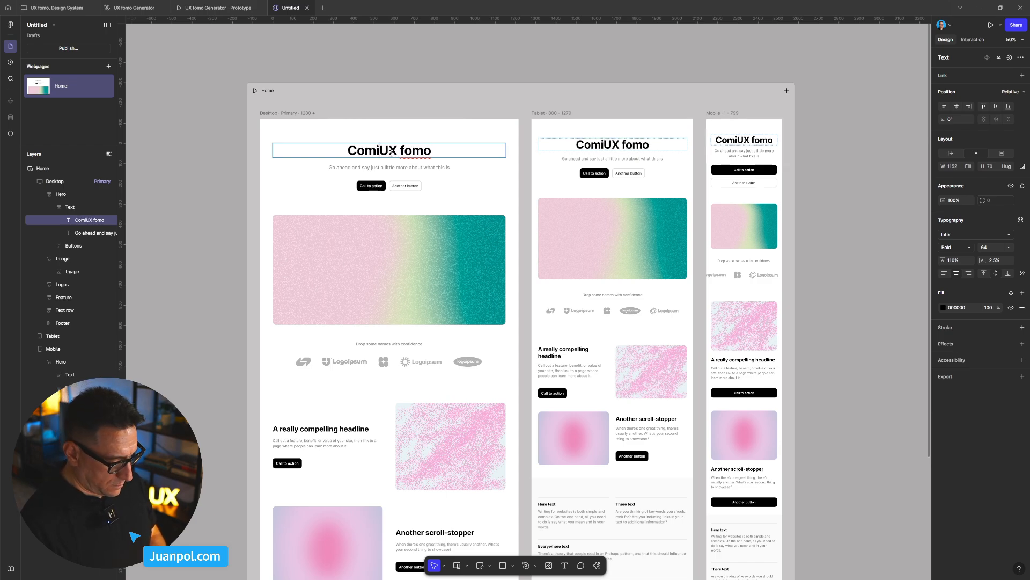
type("nidad")
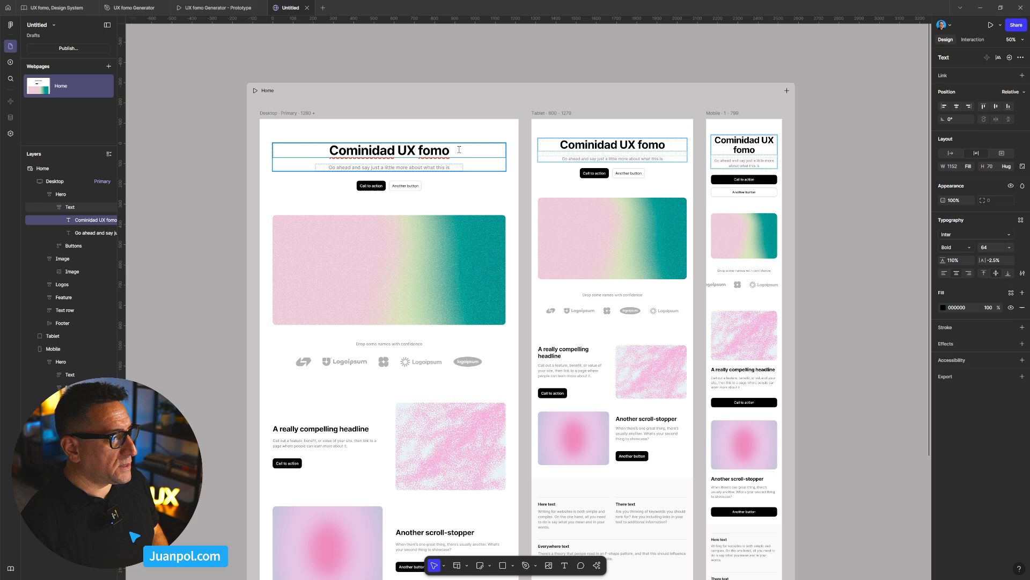
key("Escape")
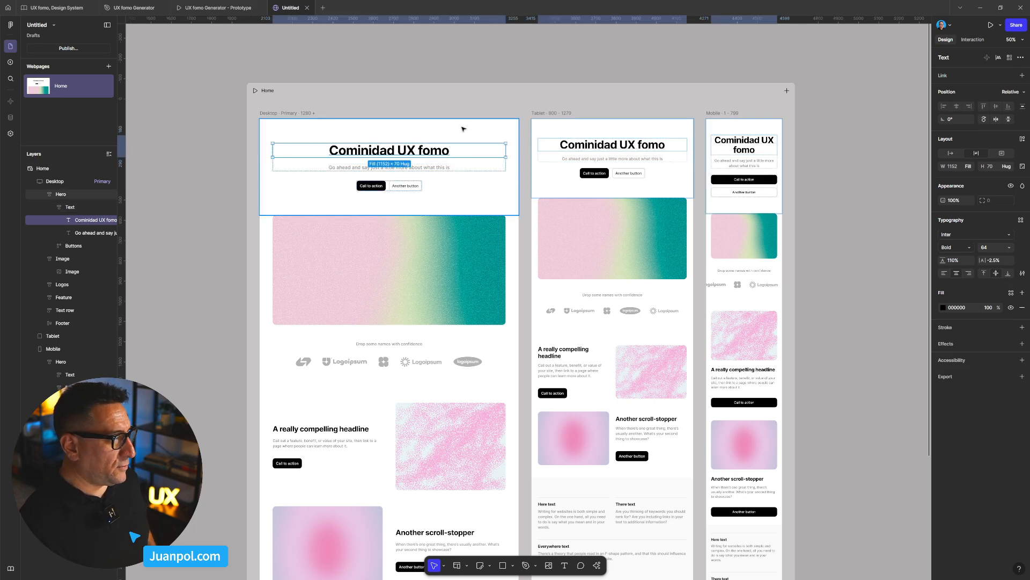
- Correct the Desktop hero heading to "Comunidad UX fomo" and select the Hero frame
left_click(464, 129)
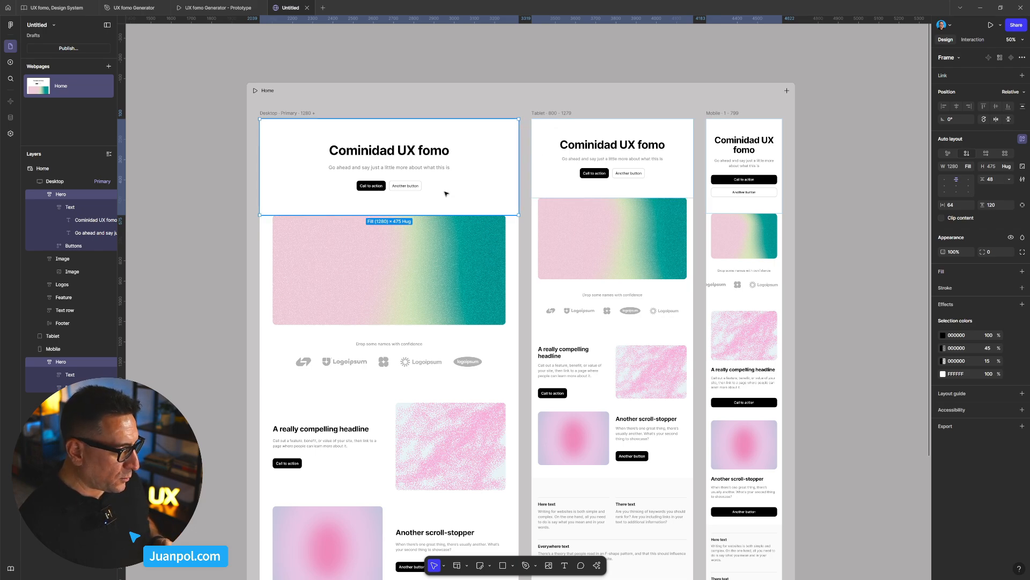
left_click(360, 154)
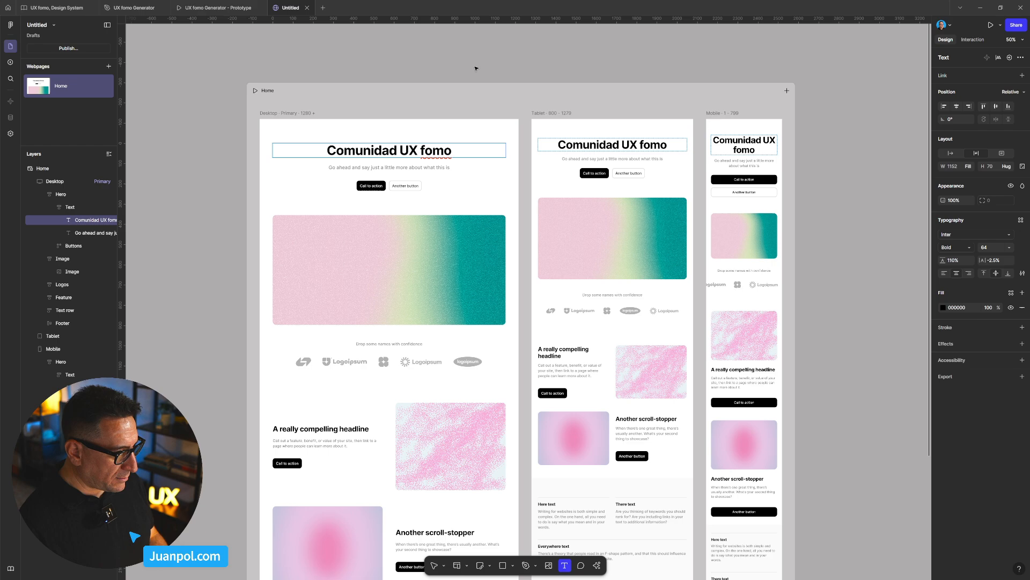
left_click(476, 68)
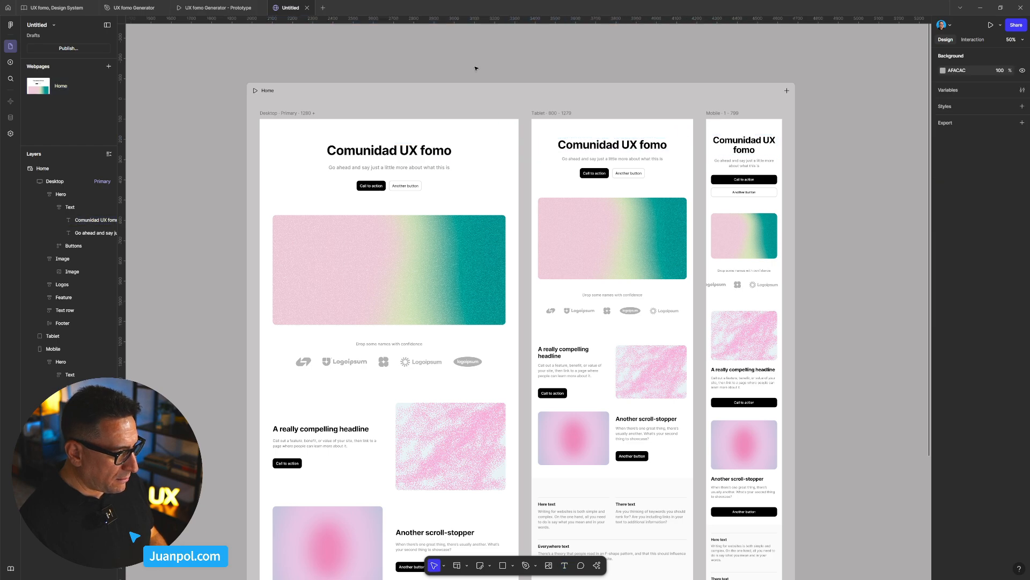
left_click(478, 190)
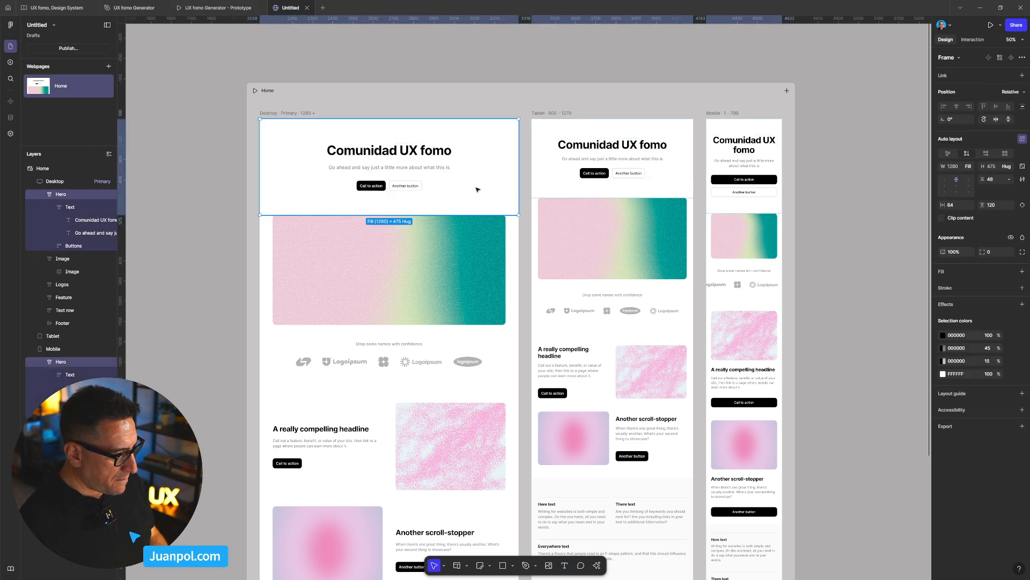
- Try moving the Hero section below the Image section and further down the page, and restore its original place
left_click_drag(466, 210, 467, 310)
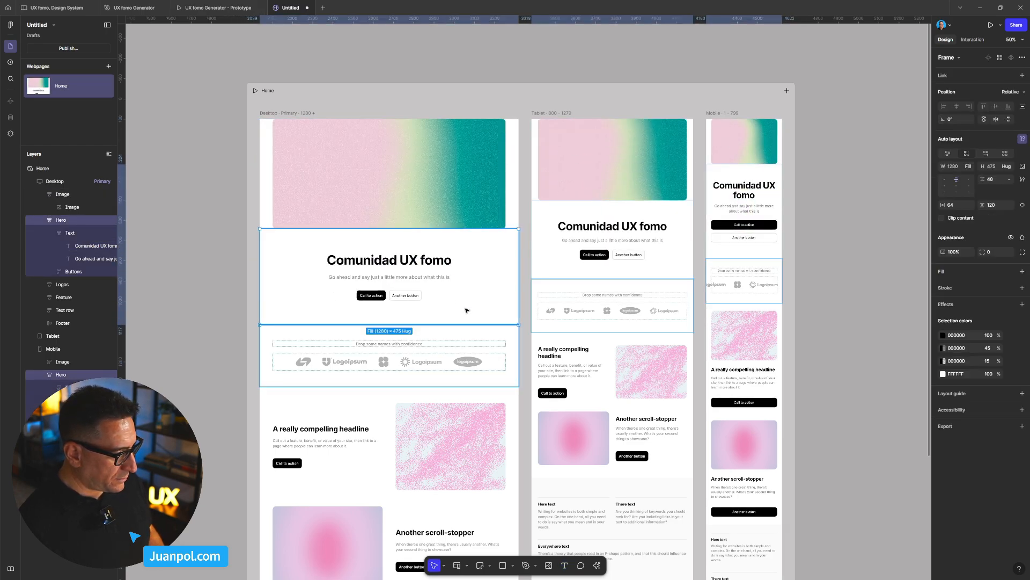
key("ctrl+z")
scroll(490, 295, "down", 1)
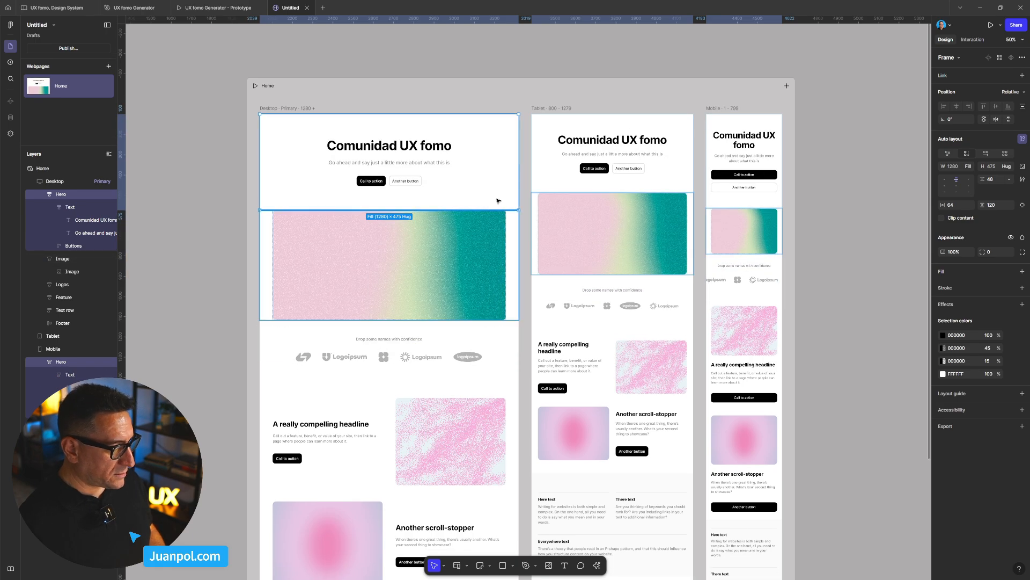
key("Down")
key("Down")
key("Down")
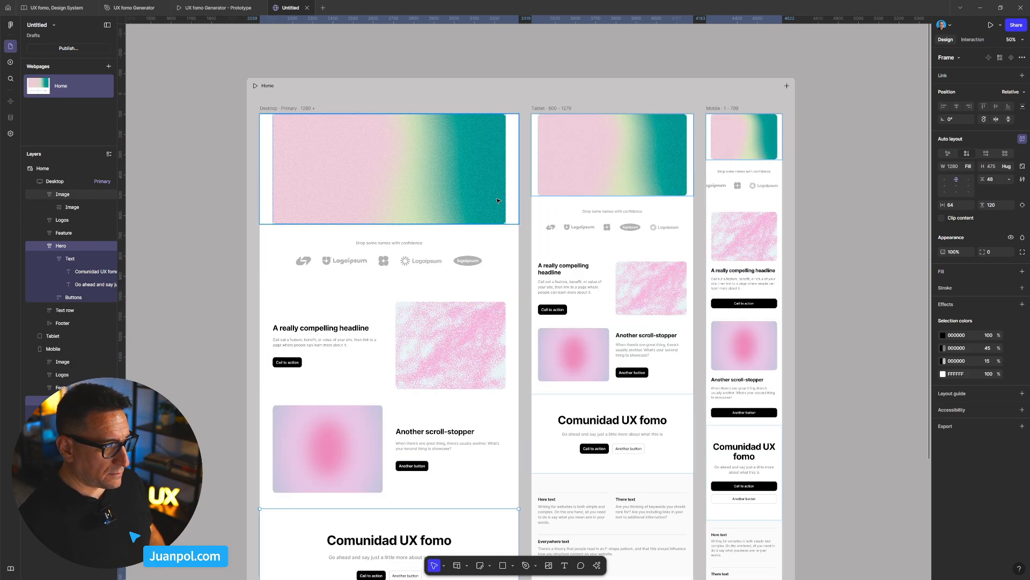
key("Up")
key("Up")
key("Up")
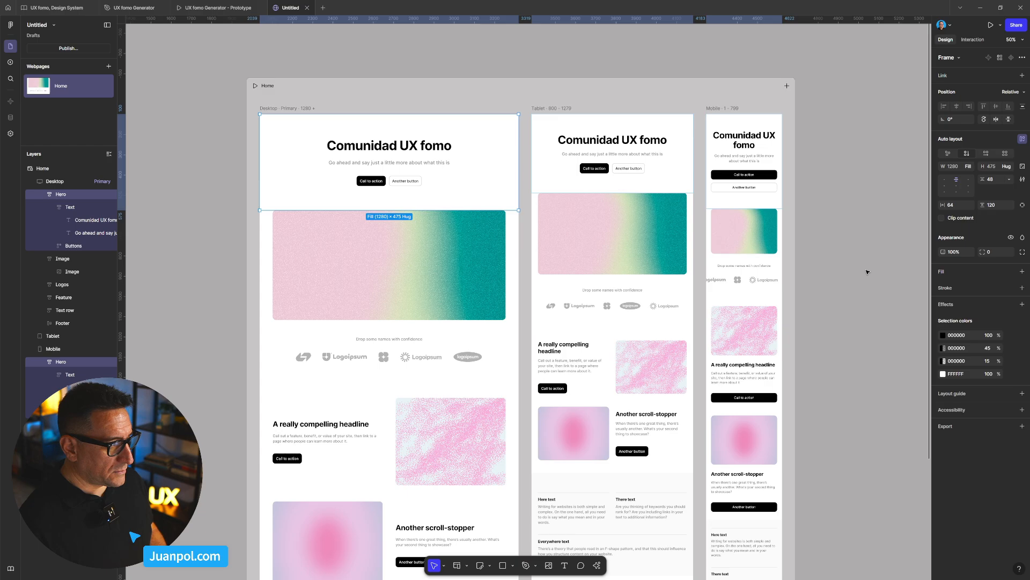
left_click(841, 320)
left_click_drag(840, 320, 826, 263)
scroll(778, 257, "down", 2)
left_click_drag(778, 294, 718, 317)
left_click(464, 247)
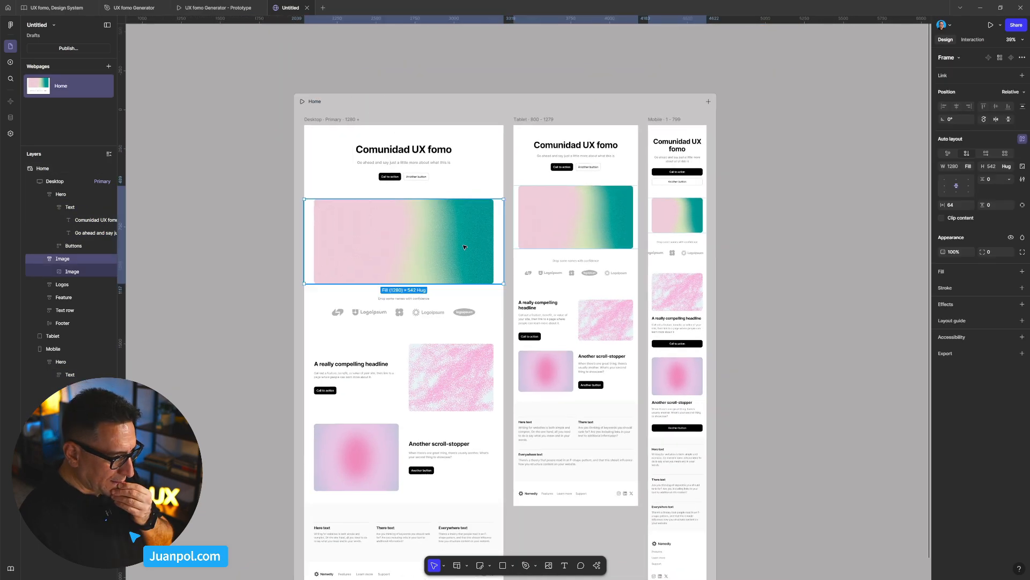
left_click_drag(758, 256, 774, 303)
scroll(419, 231, "up", 4)
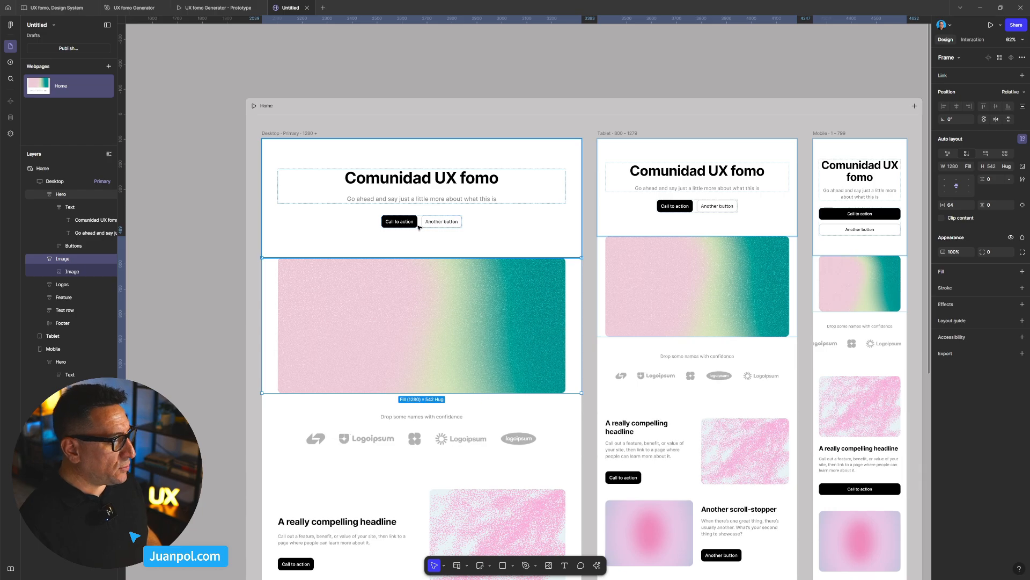
- Add a text reading "Link" on the empty canvas above the Home page
scroll(419, 231, "down", 3)
left_click_drag(460, 71, 467, 204)
scroll(468, 199, "down", 1)
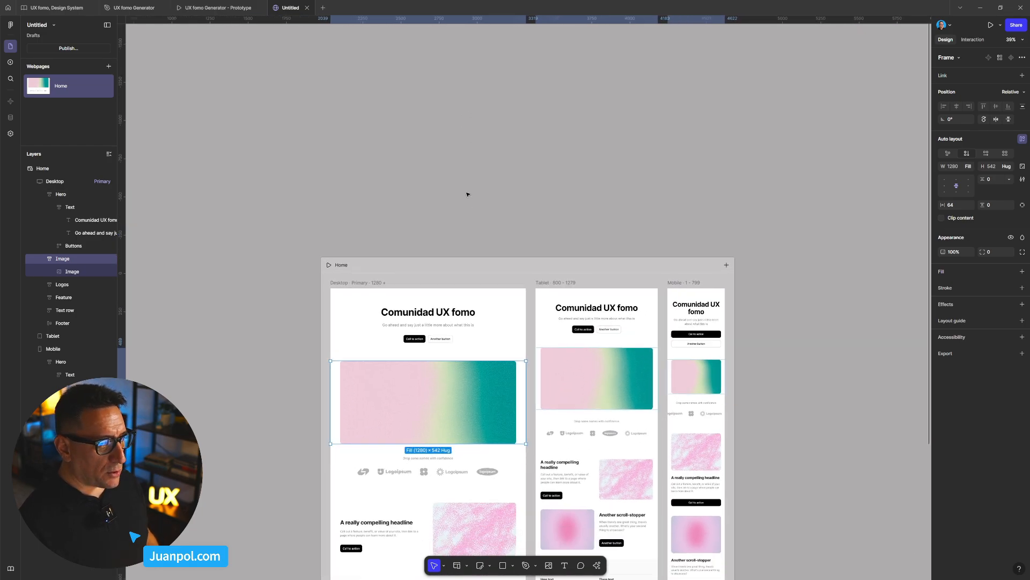
key("t")
left_click(400, 164)
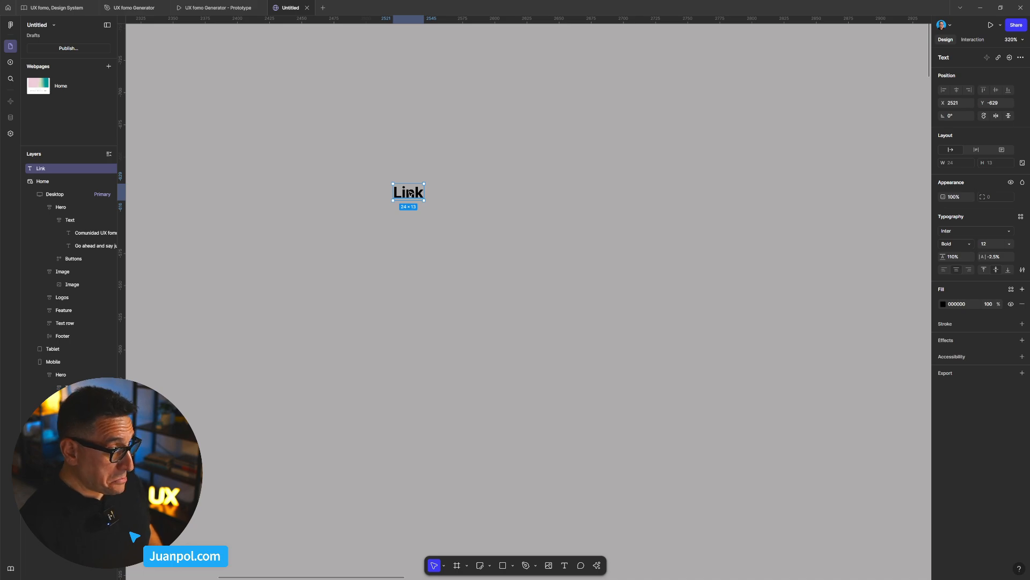
- Wrap the Link text in an auto layout frame named "Button" with a vertical padding of 12
key("shift+a")
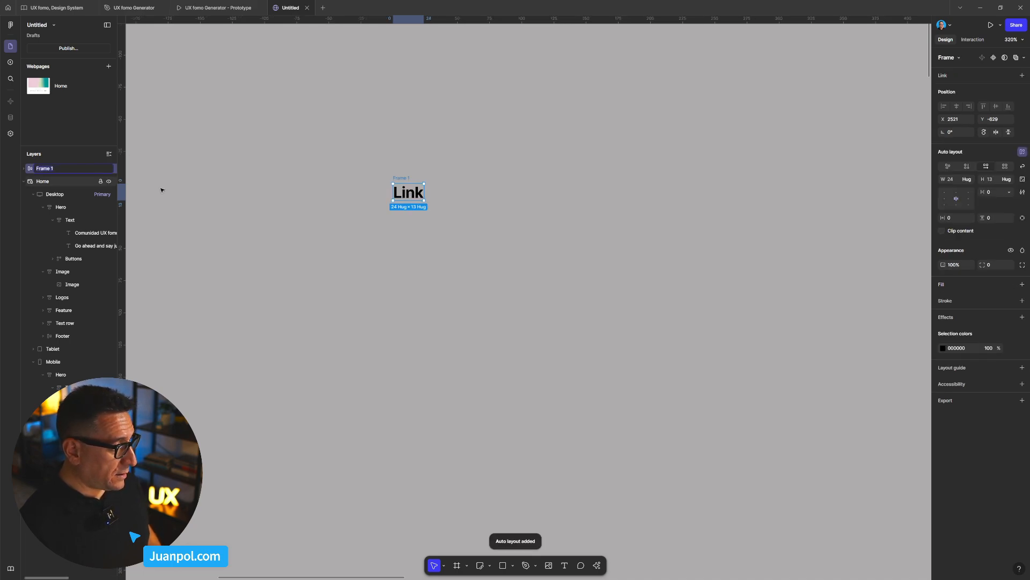
type("Button")
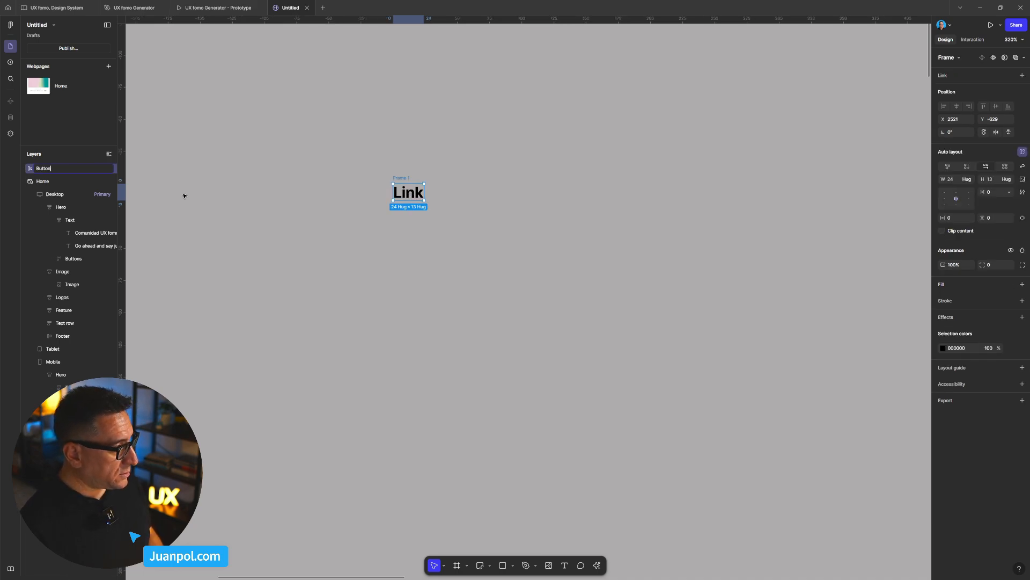
key("Return")
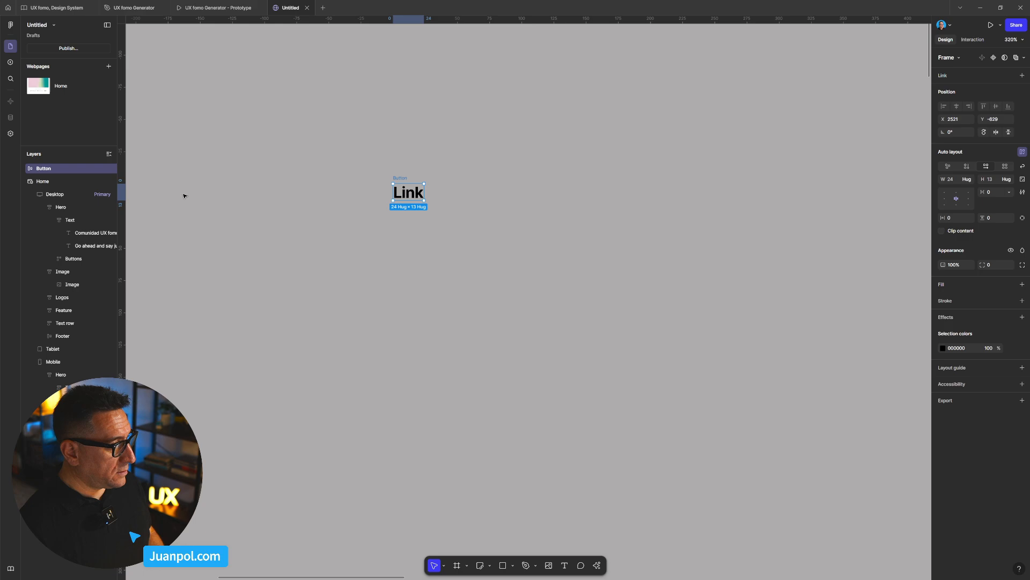
left_click(950, 219)
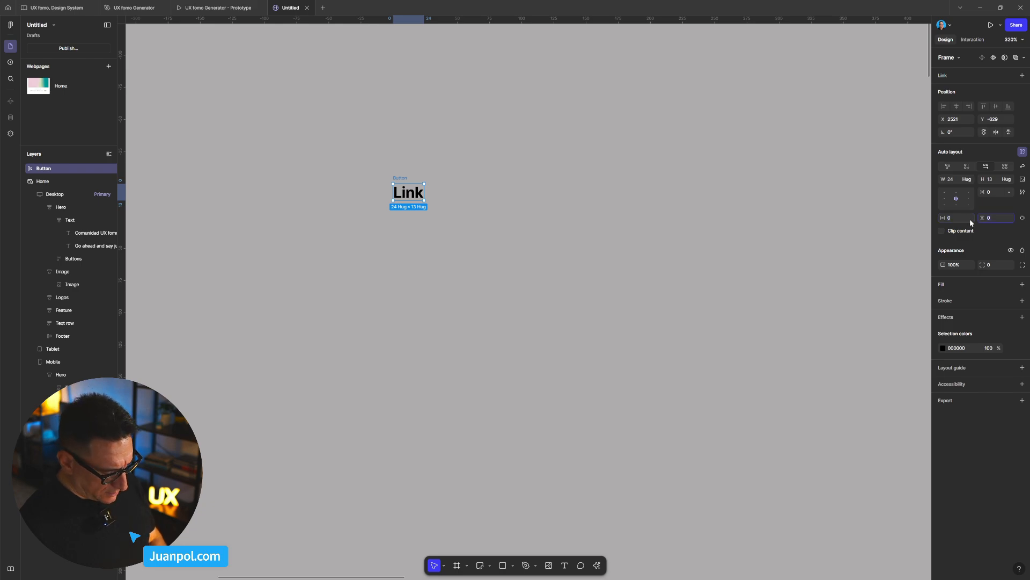
type("12")
key("Return")
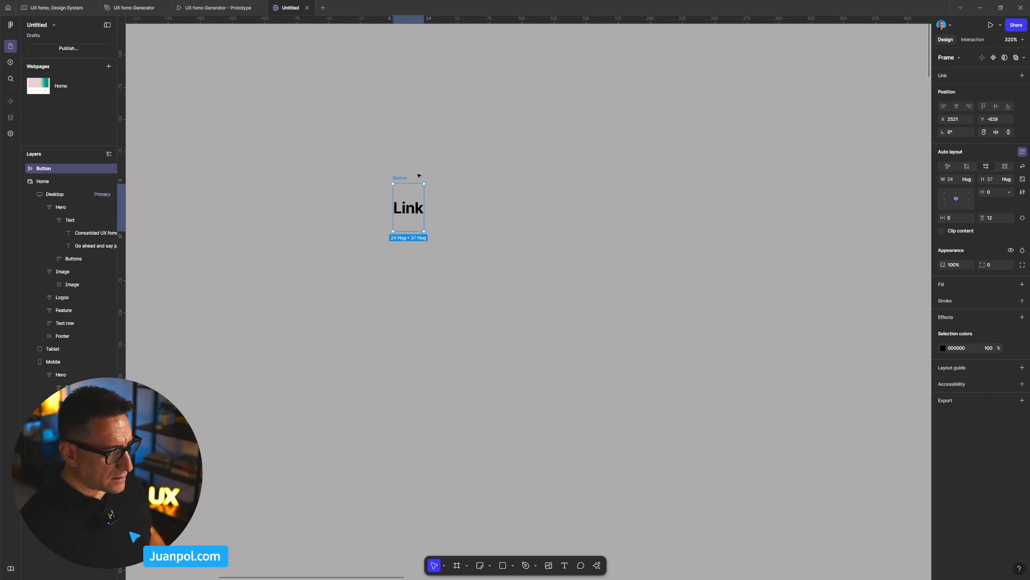
- Duplicate the Button frame to make a horizontal row of four link buttons
key("shift+0")
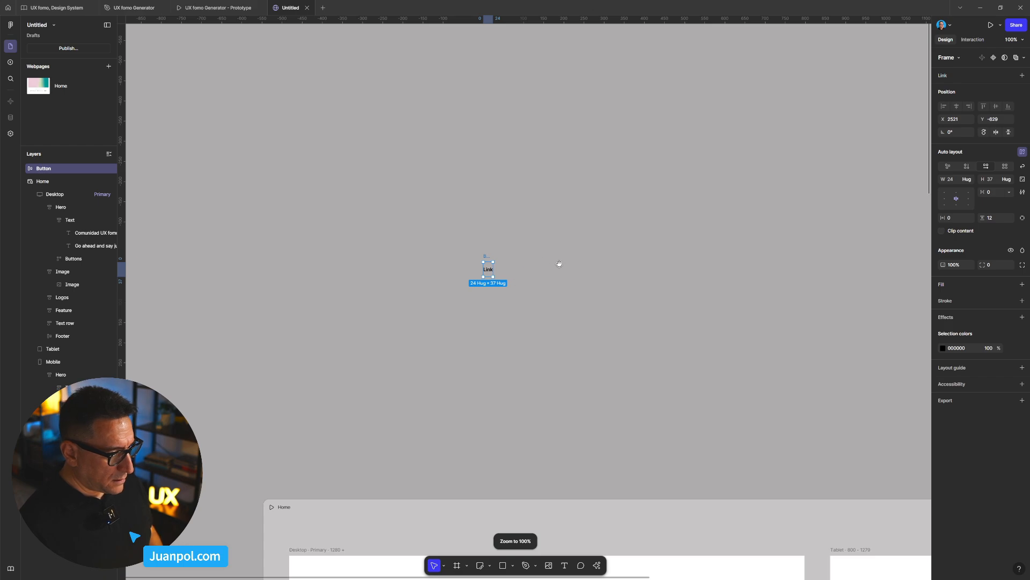
left_click_drag(542, 286, 458, 239)
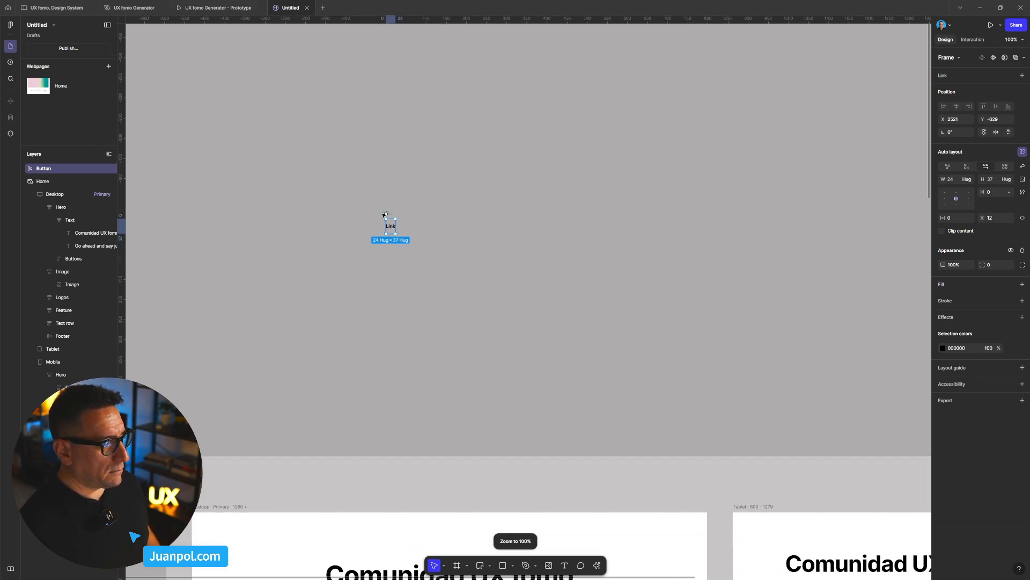
left_click_drag(390, 214, 420, 215, "alt")
left_click_drag(462, 240, 352, 206)
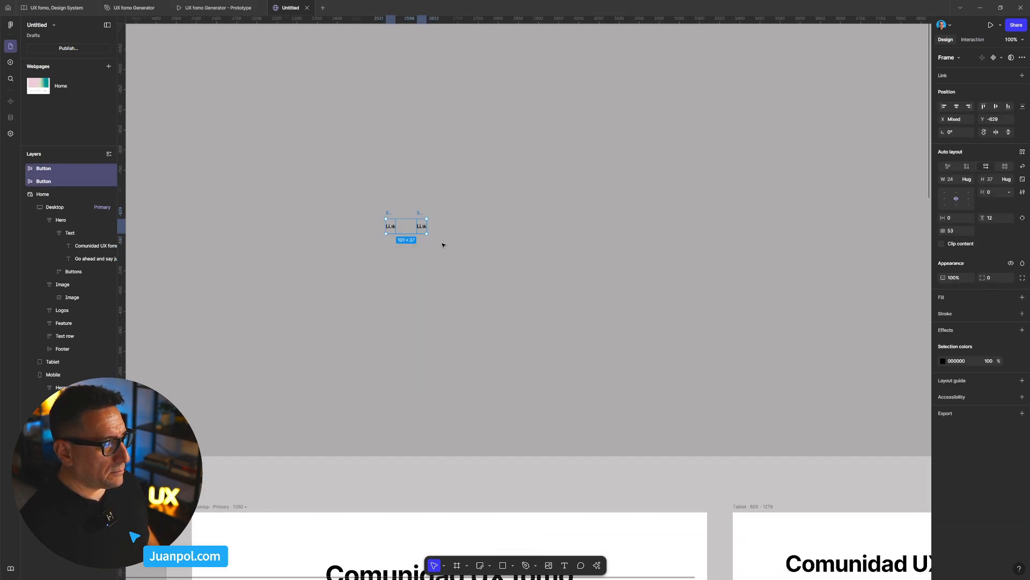
left_click_drag(402, 229, 479, 231)
left_click_drag(558, 249, 357, 200)
- Wrap the four buttons in an auto layout frame named "menu" with a horizontal gap of 24
key("shift+a")
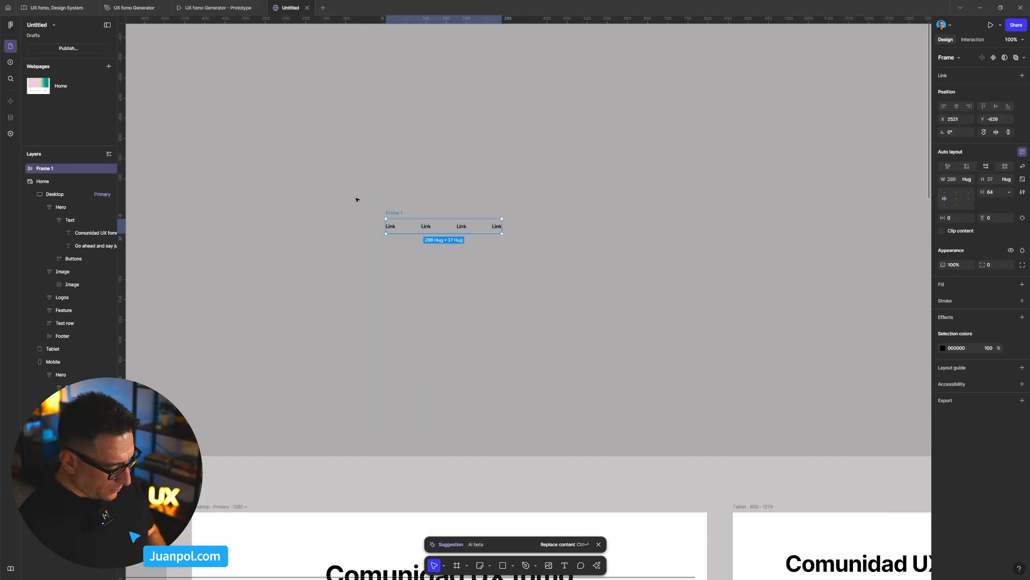
key("ctrl+r")
type("me")
key("Return")
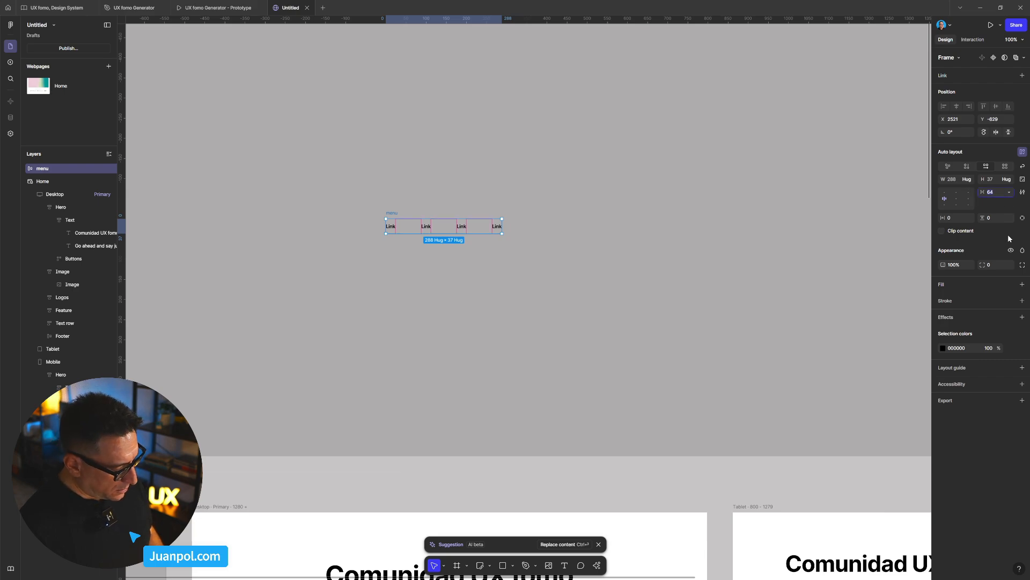
type("2")
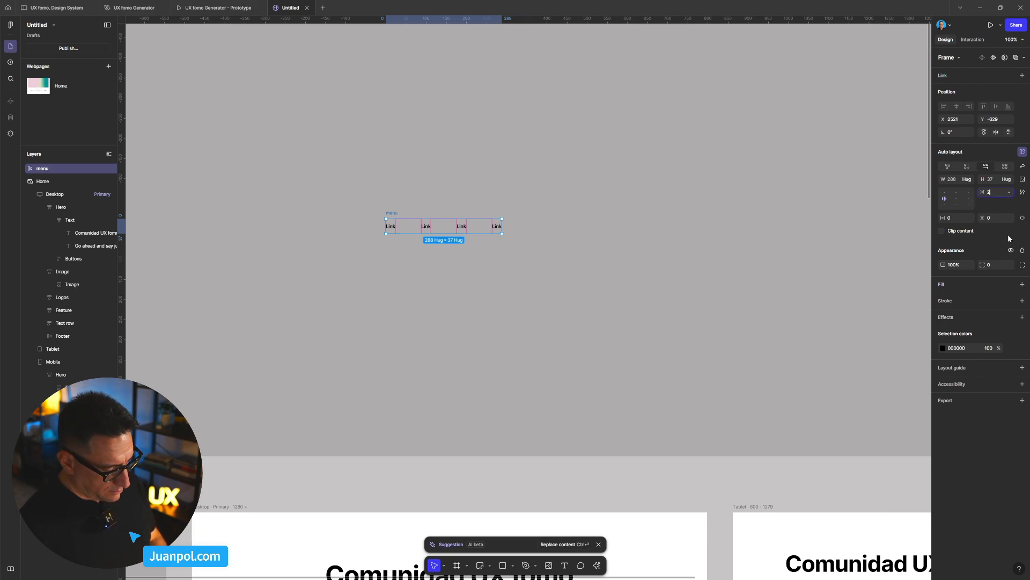
type("4")
key("Return")
- Relabel the first three menu buttons "Servicios", "Tutoriales" and "Acerca de"
key("shift+2")
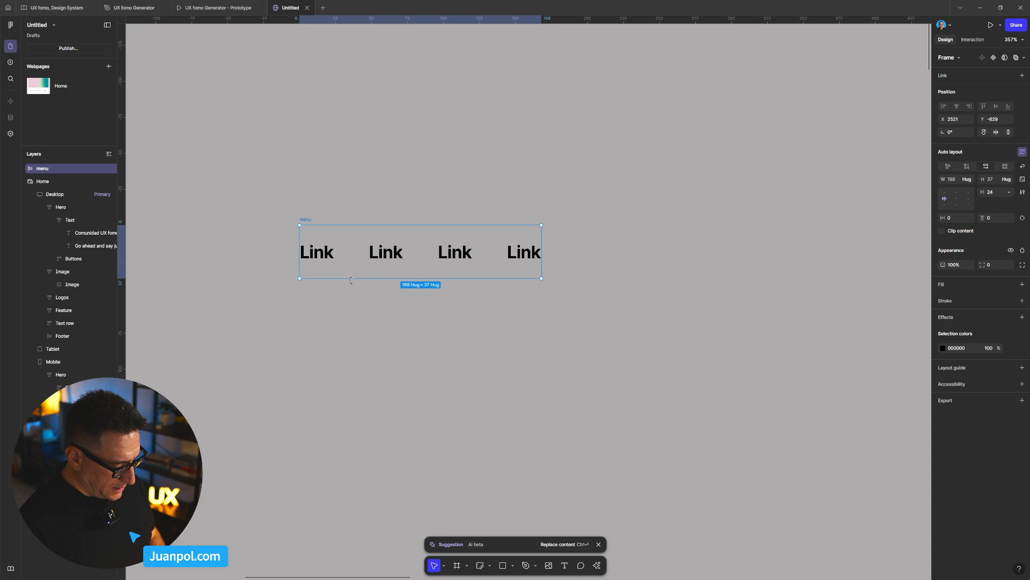
key("t")
double_click(325, 253)
type("Ser")
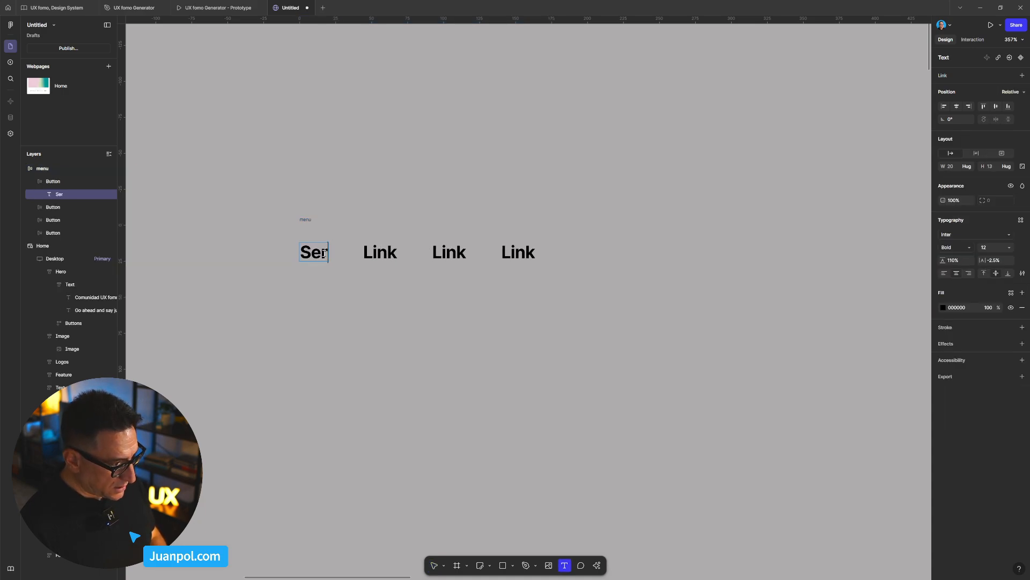
type("vicios")
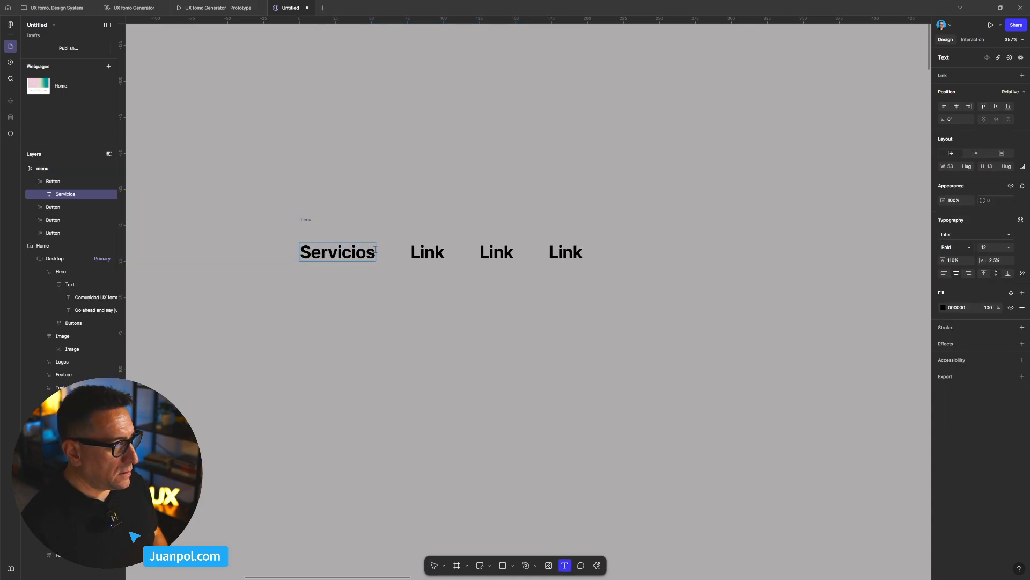
double_click(417, 253)
type("Tutoriales")
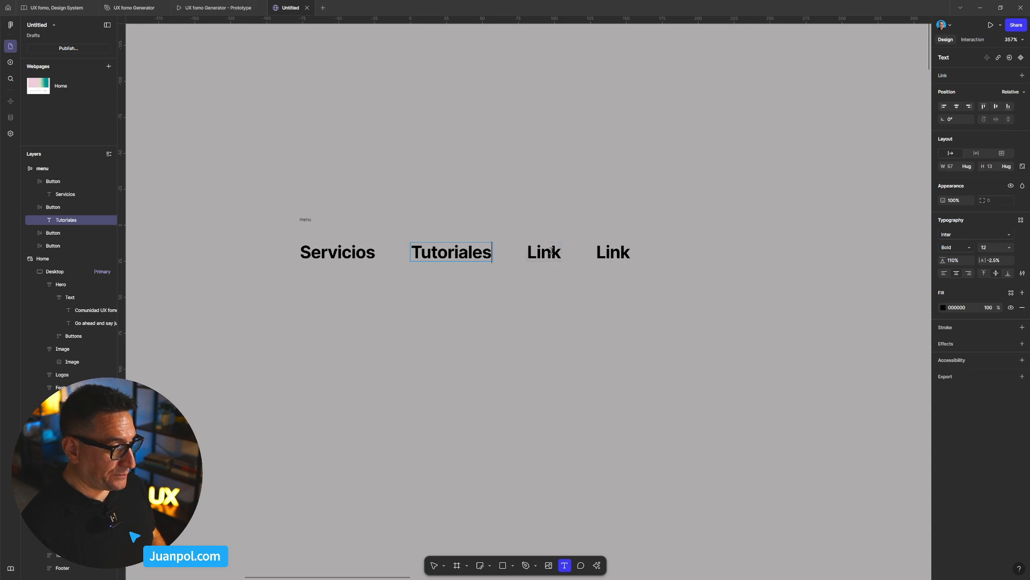
double_click(552, 251)
type("Acerca de")
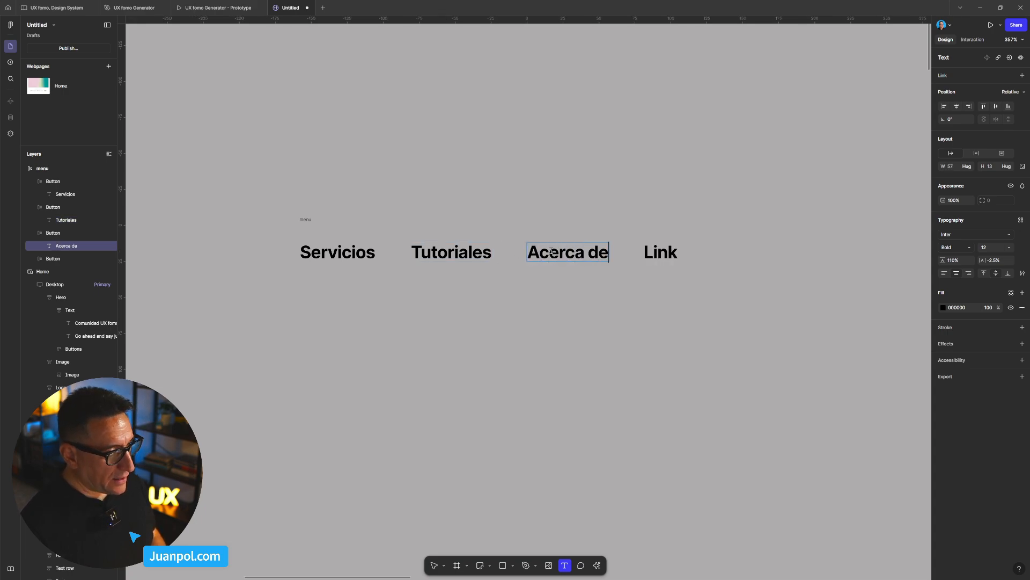
- Relabel the remaining Link button "Contacto" and place it after "Acerca de" at the end of the menu
double_click(660, 252)
key("Escape")
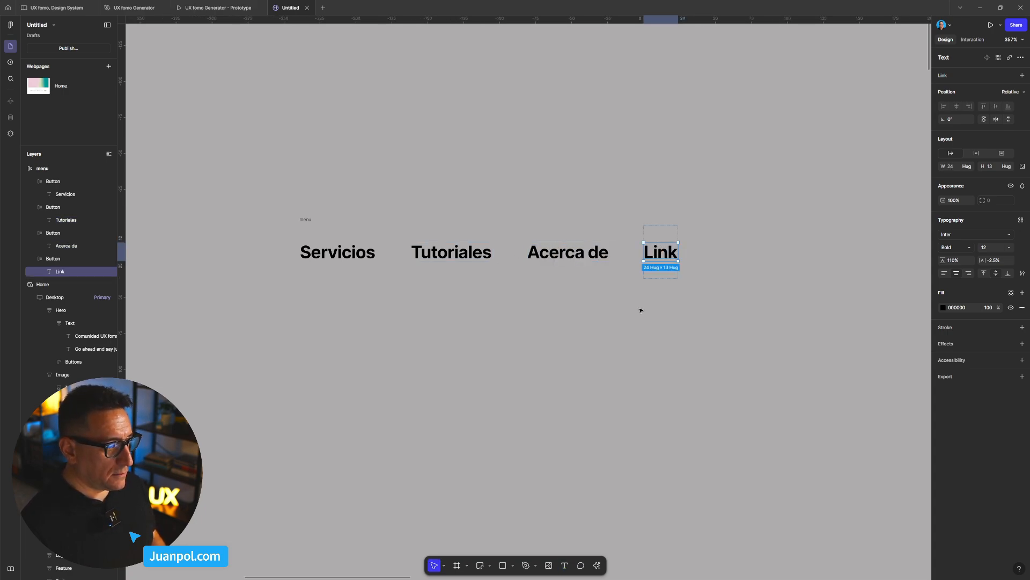
key("Escape")
key("Left")
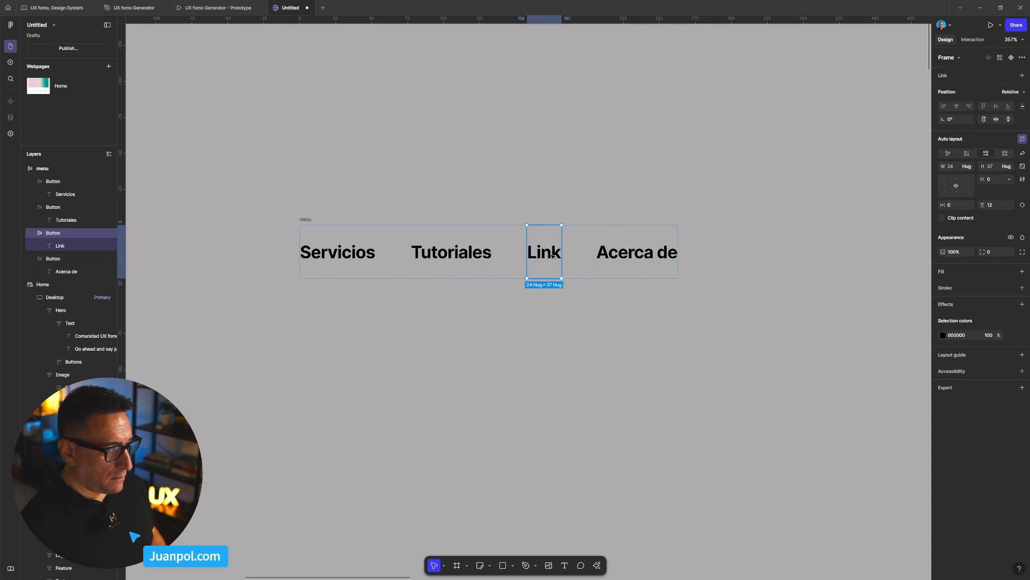
double_click(542, 251)
type("Con")
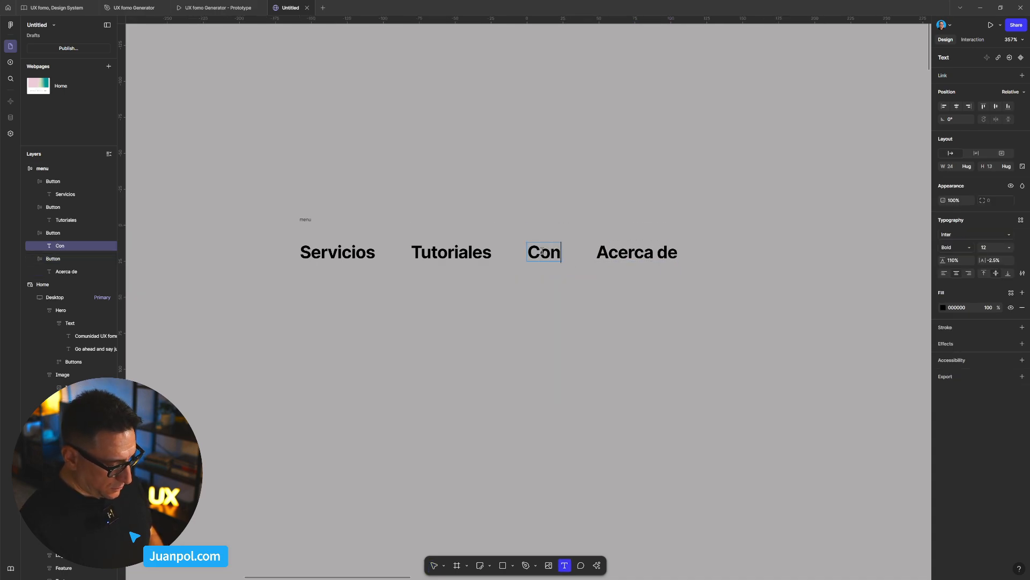
type("tacto")
left_click(574, 215)
scroll(581, 228, "down", 4)
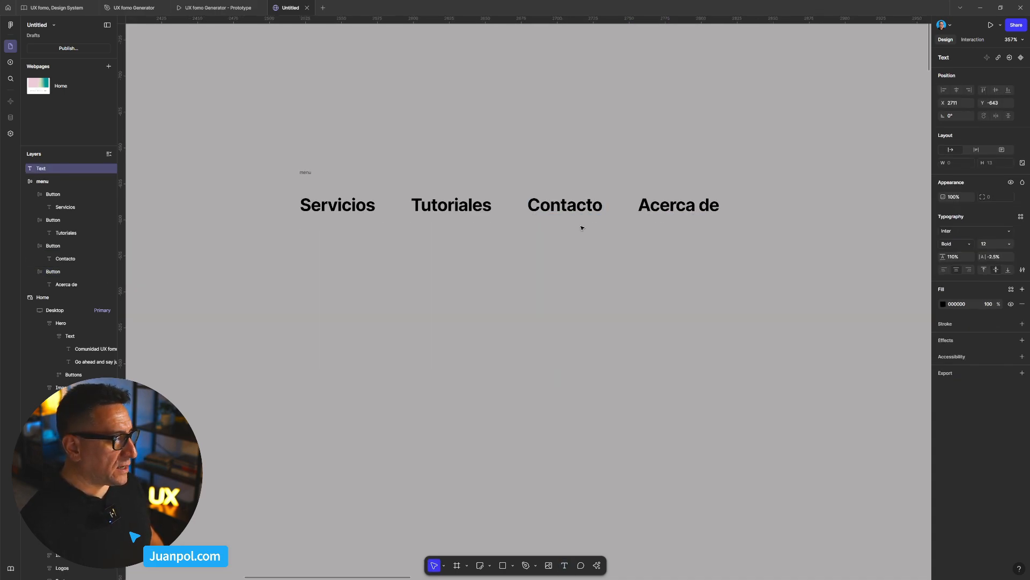
key("Escape")
scroll(585, 258, "down", 4)
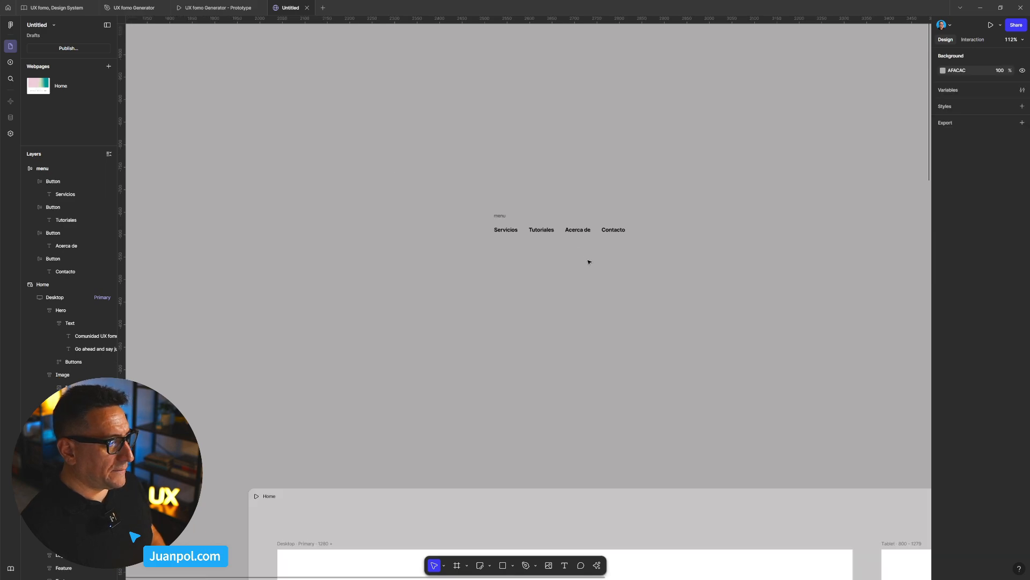
- Move the menu frame to just above the Home page's Desktop breakpoint, at about X 2799, Y -303
left_click_drag(589, 262, 549, 175)
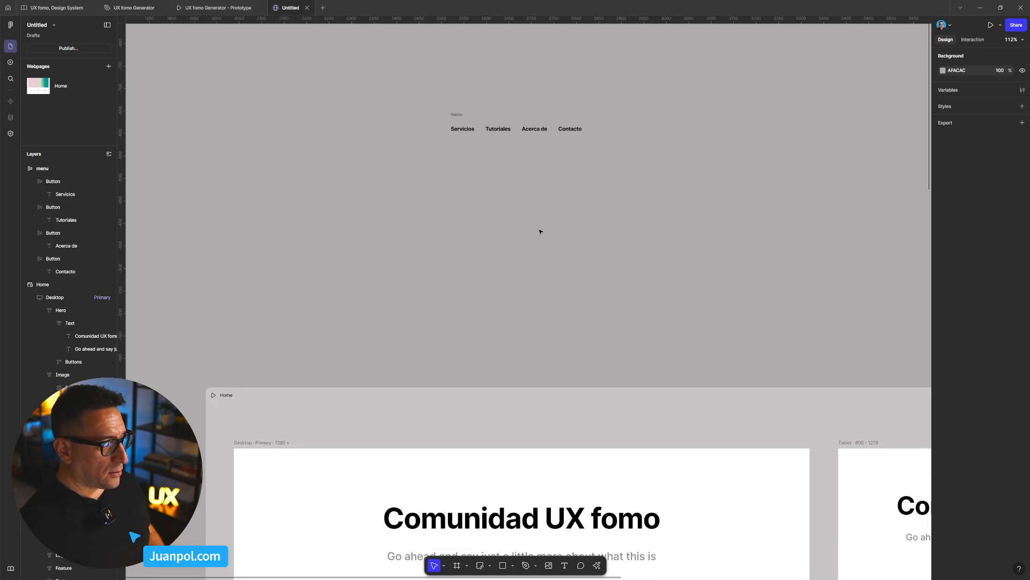
left_click_drag(457, 114, 494, 231)
scroll(525, 279, "down", 3, "ctrl")
left_click_drag(541, 304, 447, 158)
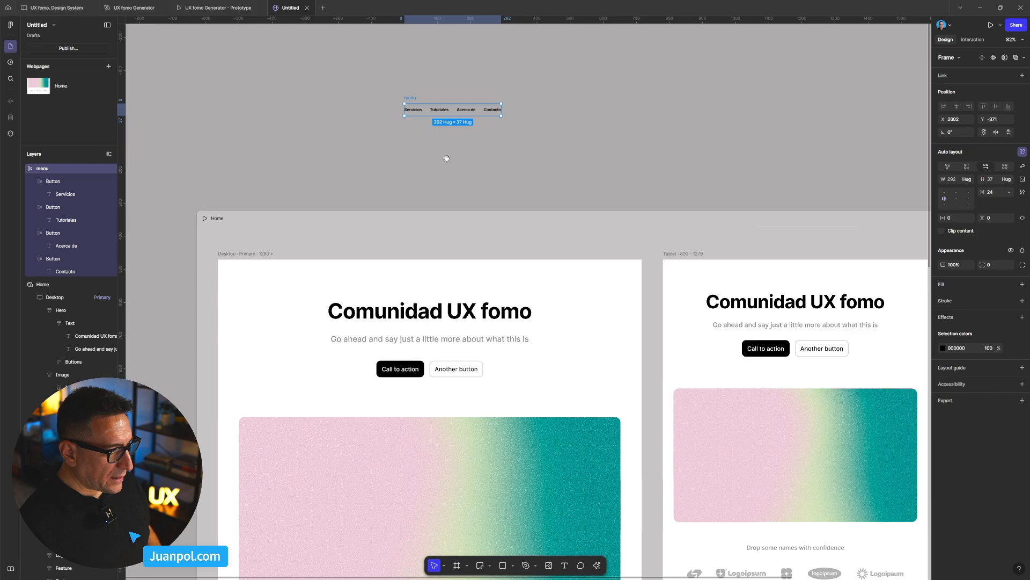
left_click_drag(415, 99, 481, 122)
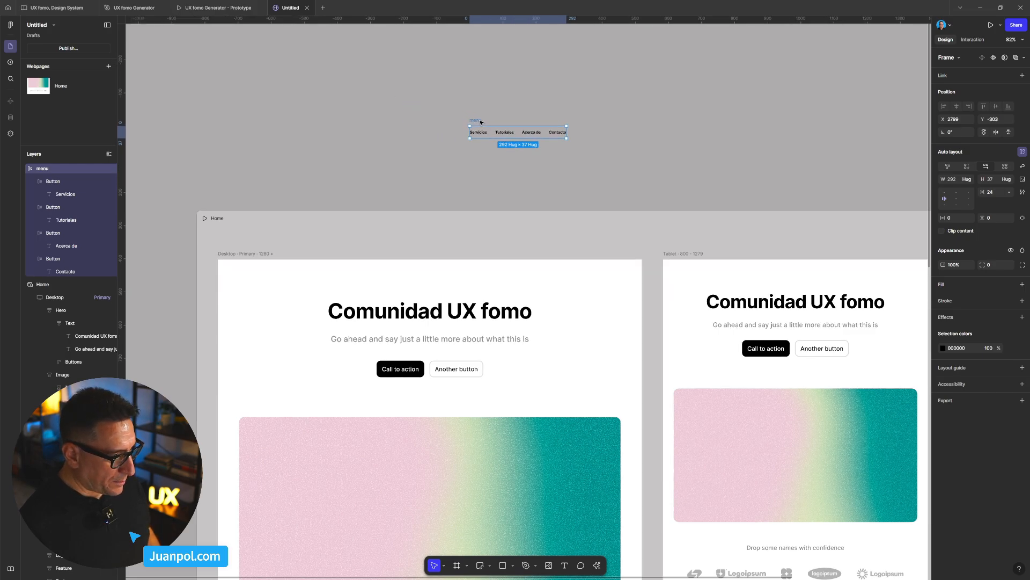
left_click(348, 145)
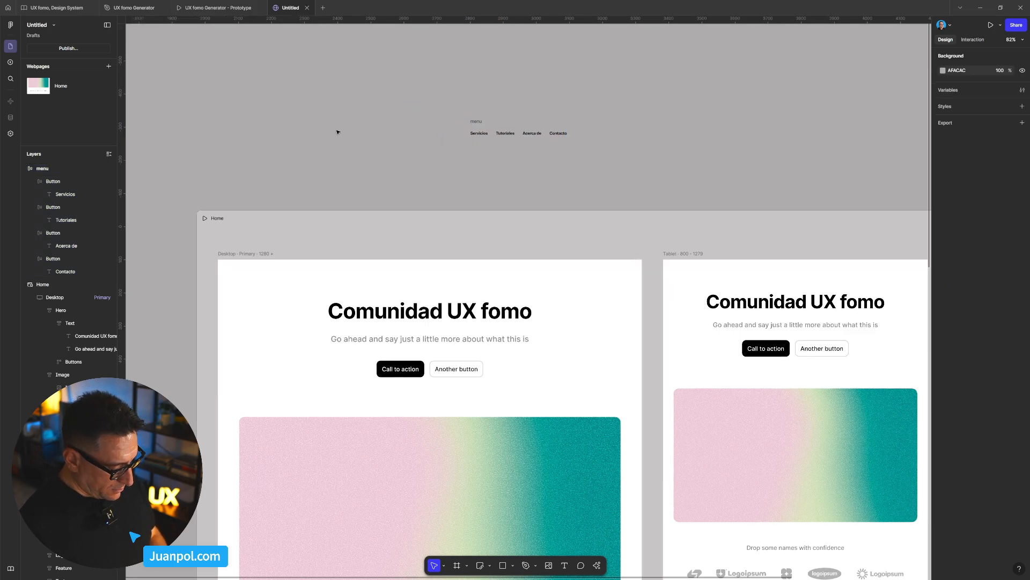
- Draw a frame about 124 × 42 beside the menu frame, name it "logo" and position it at about X 2355, Y -312
key("f")
left_click_drag(314, 114, 355, 127)
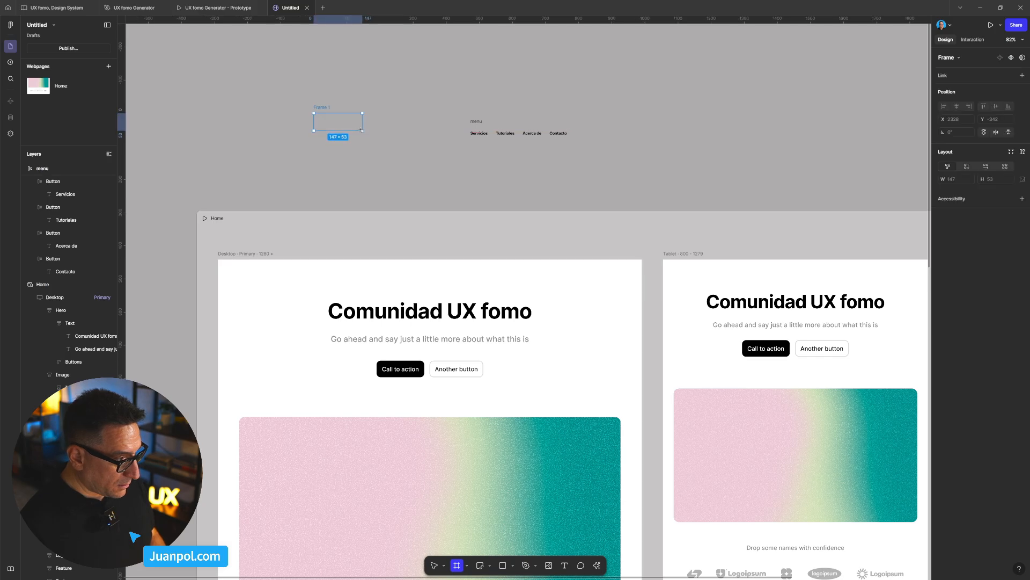
key("ctrl+r")
type("l")
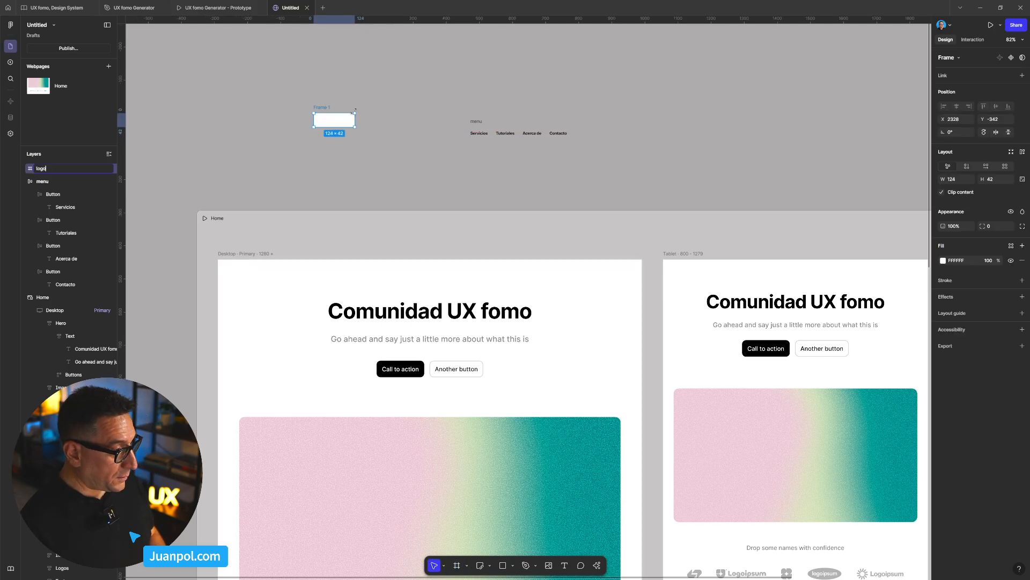
key("Return")
left_click_drag(320, 109, 329, 119)
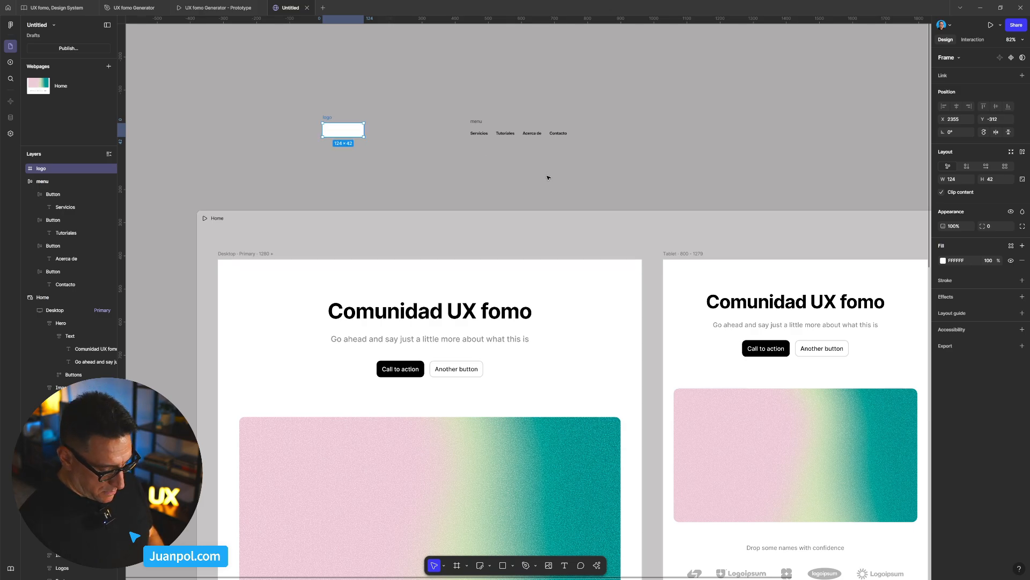
- Fill the logo frame with the teal sampled from the gradient image on the Desktop breakpoint
key("i")
left_click(490, 429)
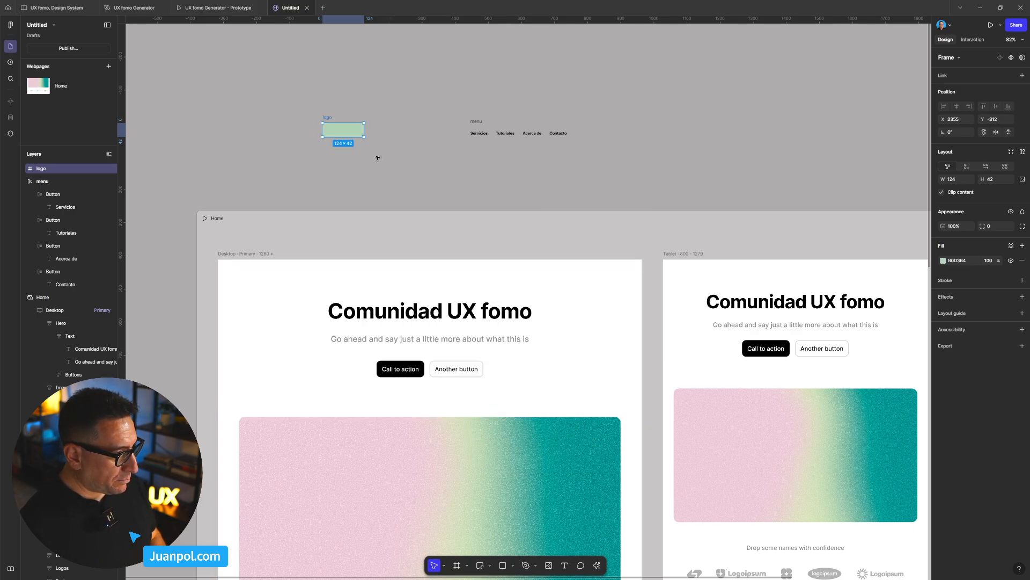
key("i")
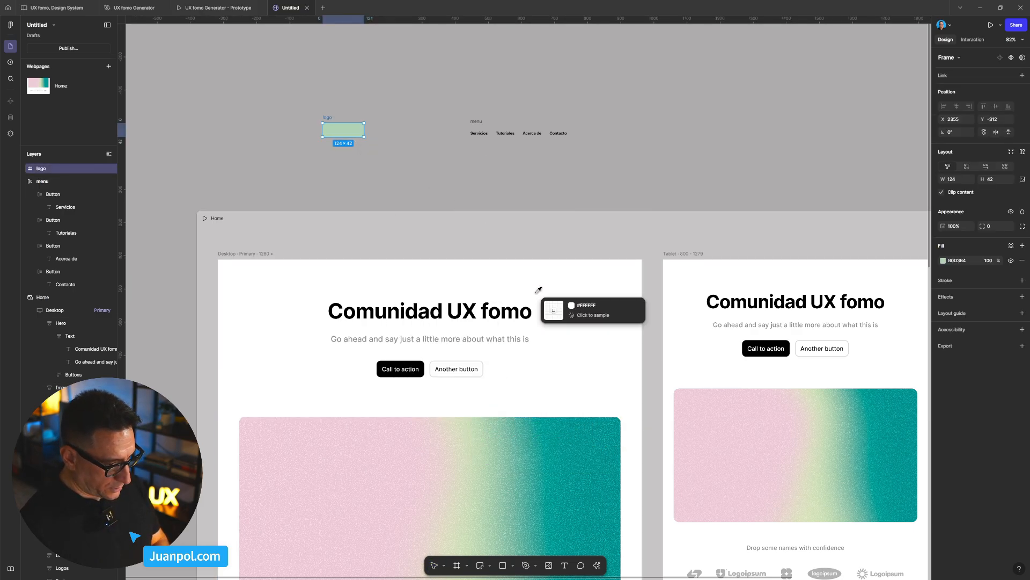
left_click(581, 441)
- Wrap the logo and menu frames together in an auto layout frame named "header"
left_click_drag(623, 171, 283, 92)
key("shift+a")
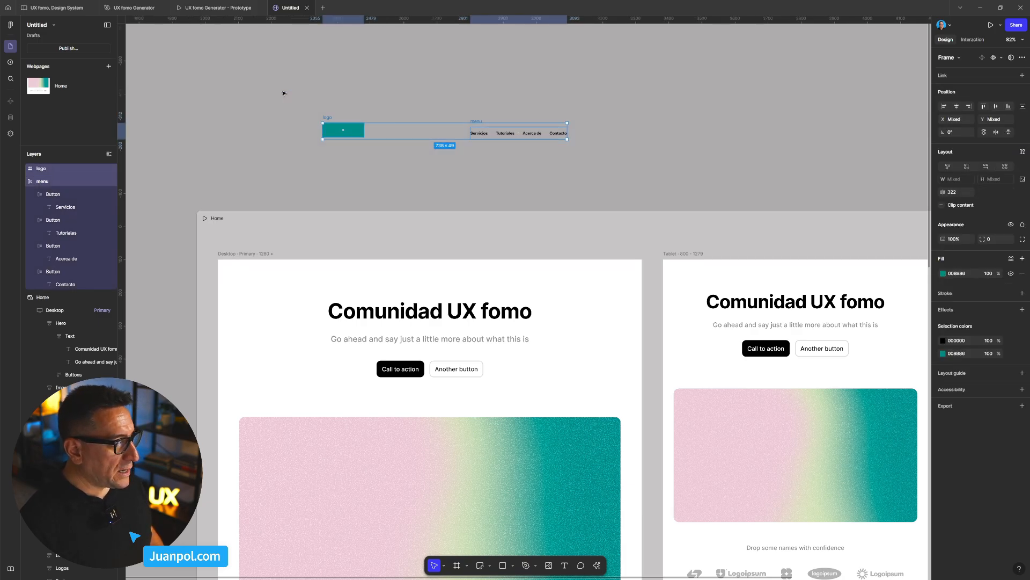
key("ctrl+r")
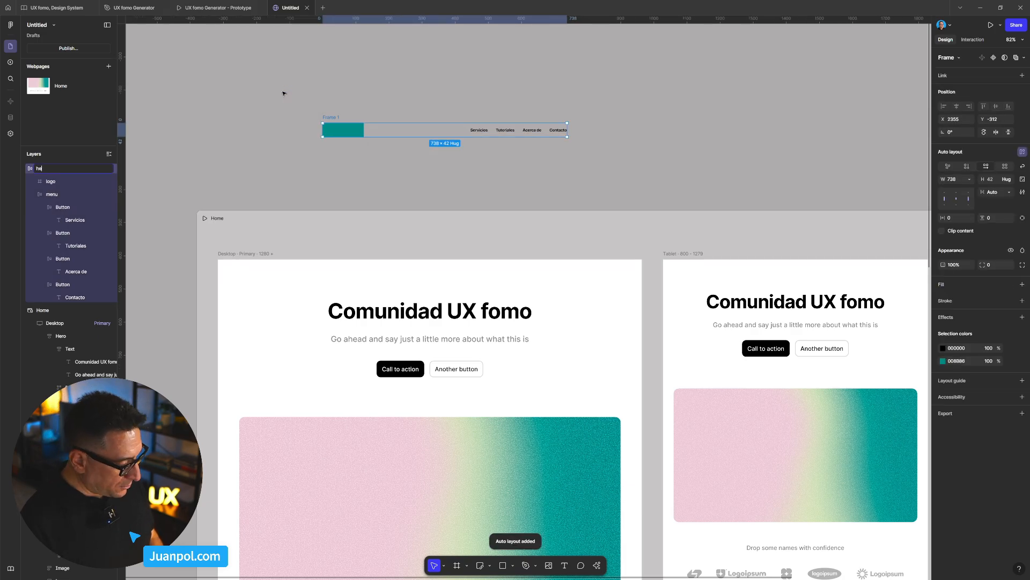
type("header")
key("Return")
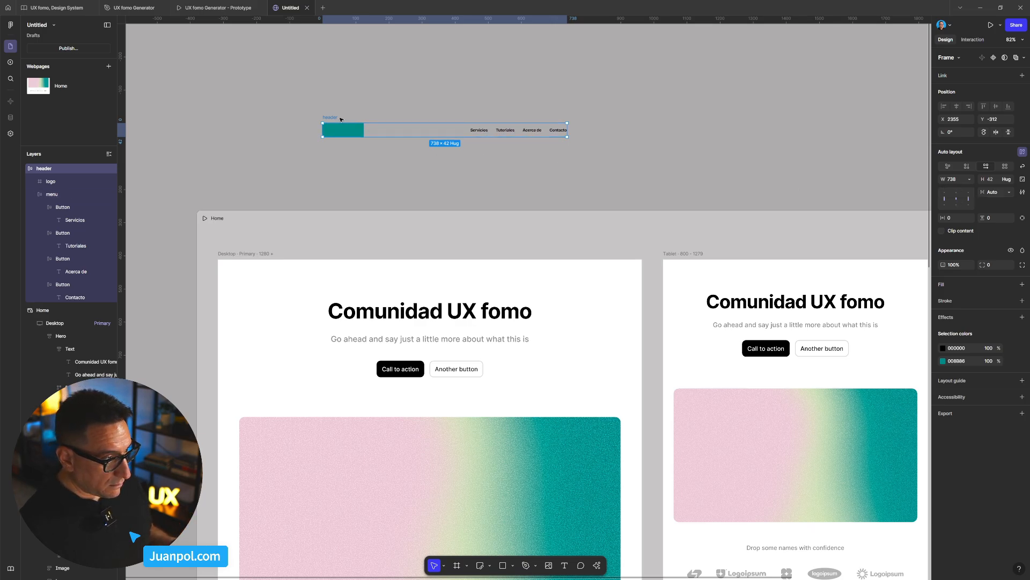
- Rename the header frame "Header" and set its horizontal padding to 64, matching the hero section's side padding
left_click(583, 136)
left_click(375, 130)
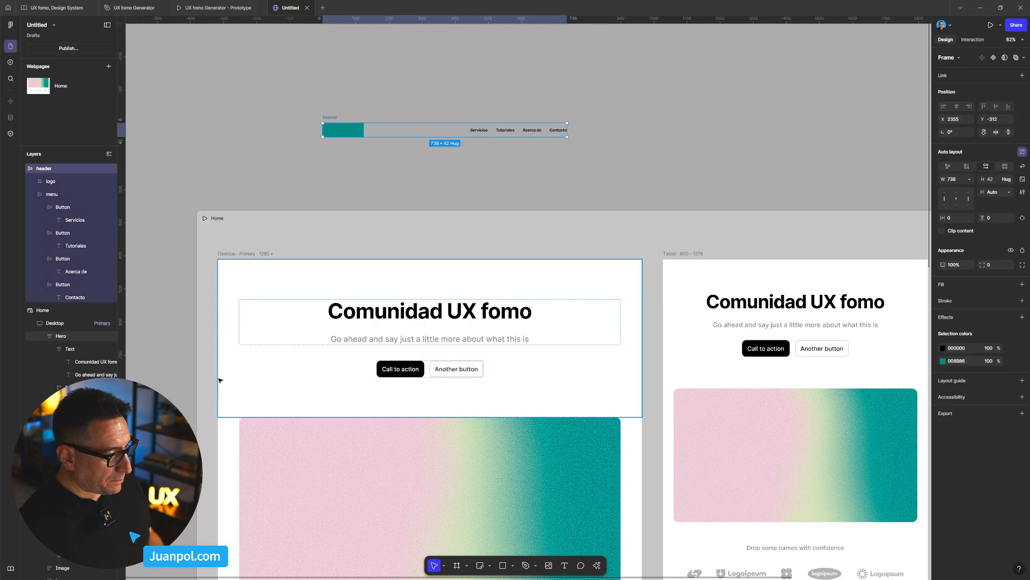
left_click(252, 343)
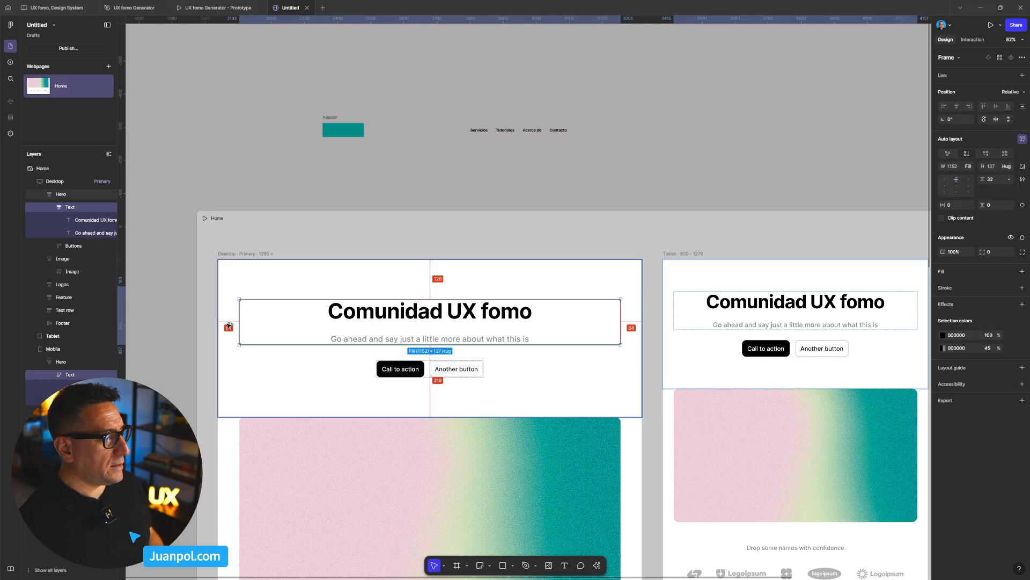
left_click(245, 325)
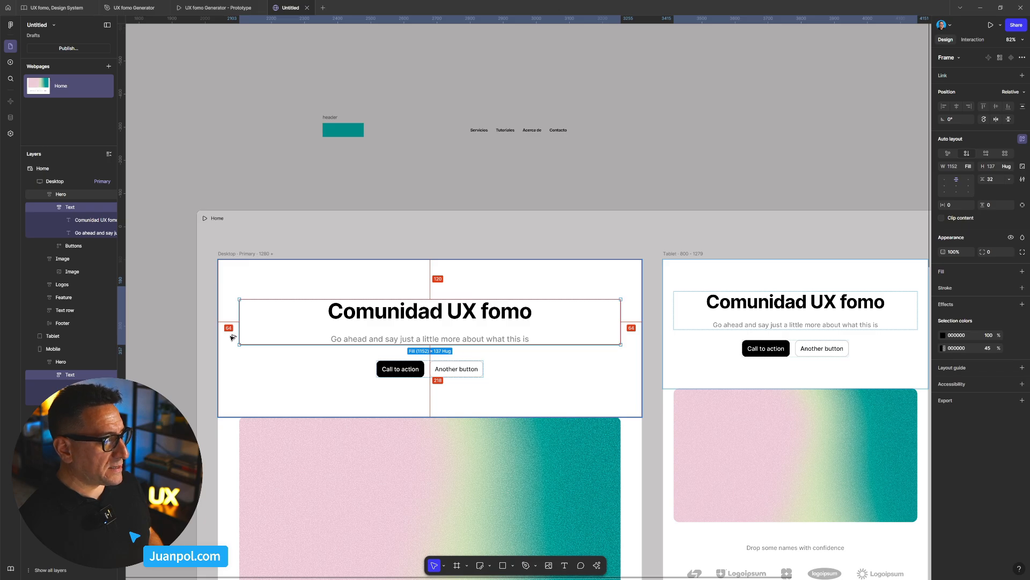
left_click(240, 283)
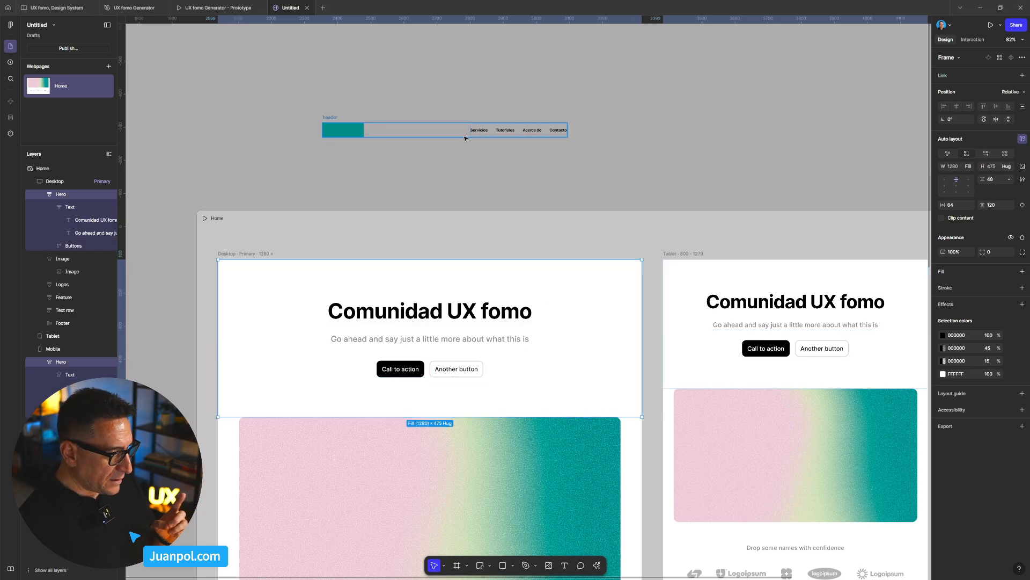
left_click(335, 119)
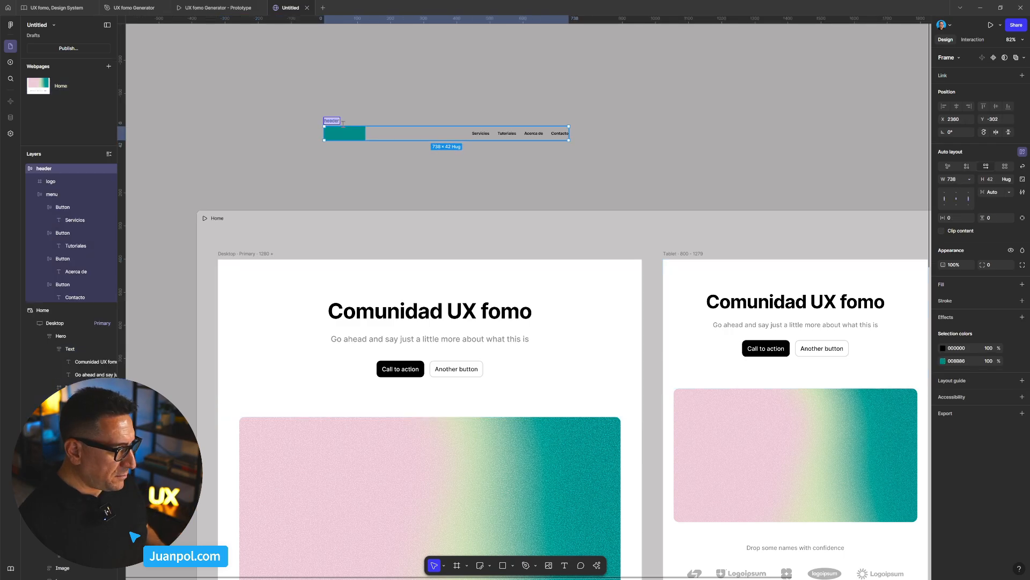
type("Header")
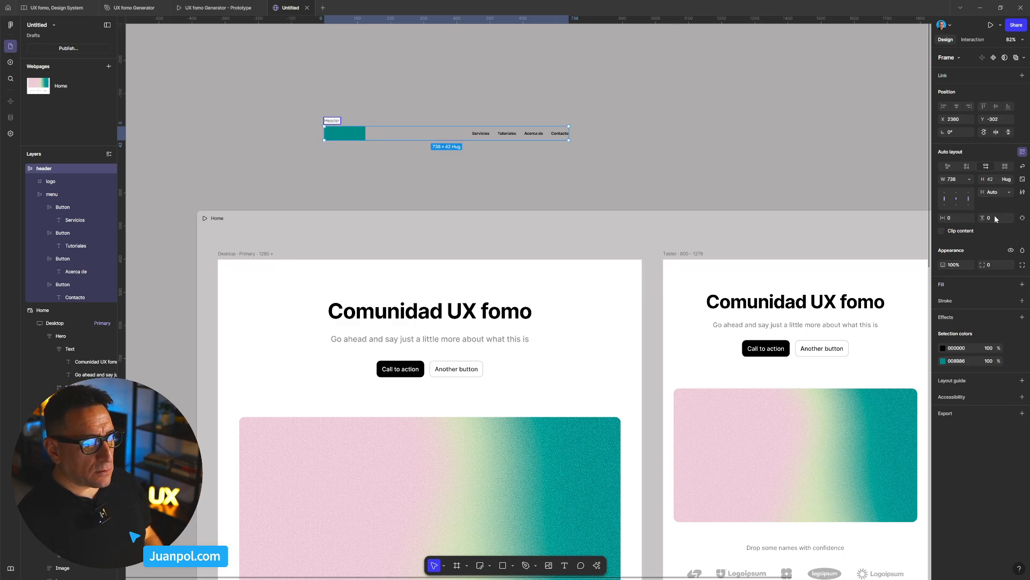
left_click(955, 217)
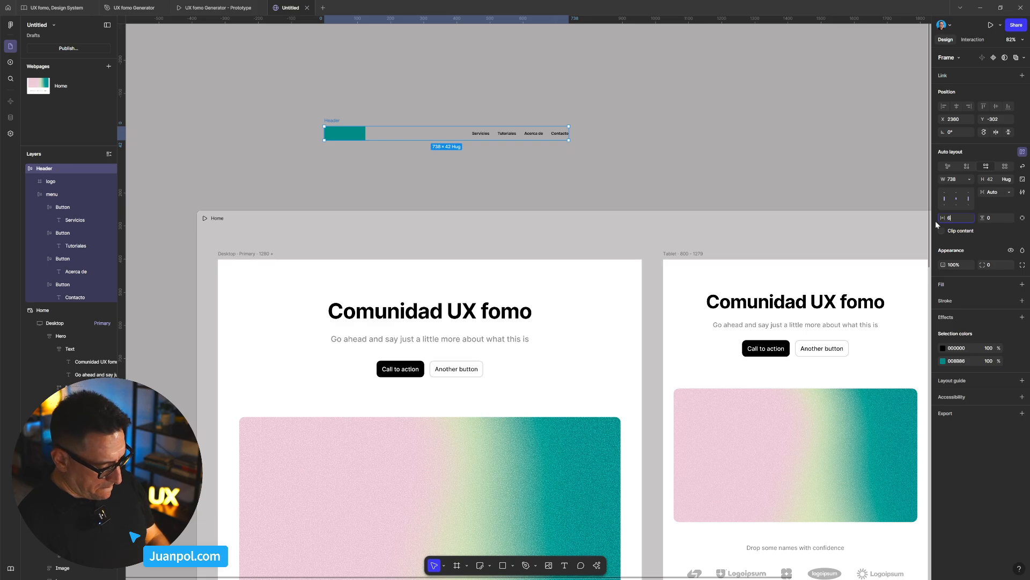
type("64")
key("Return")
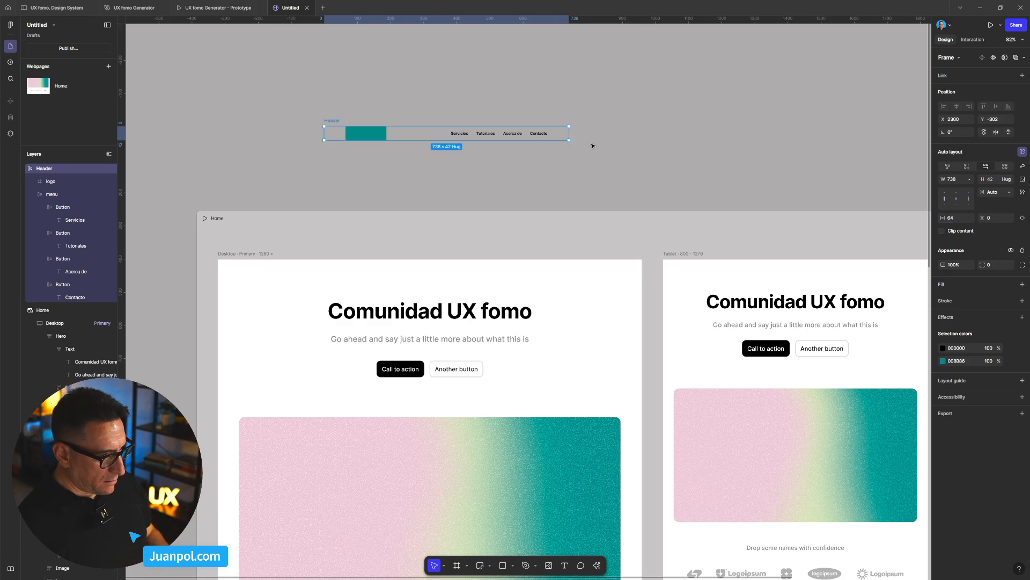
- Set the font size of the four menu labels in the header to 16
left_click_drag(445, 127, 545, 136)
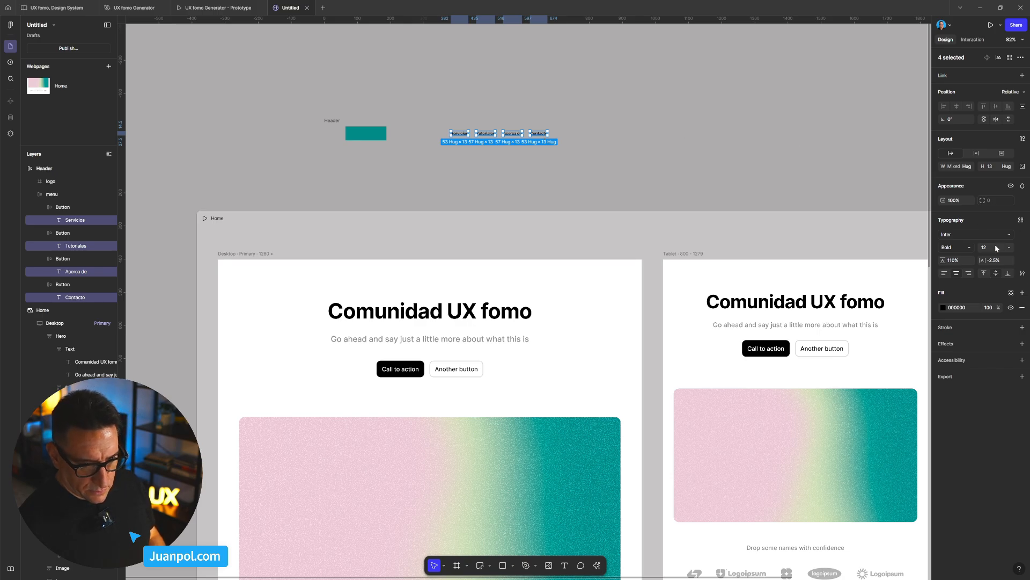
type("16")
key("Return")
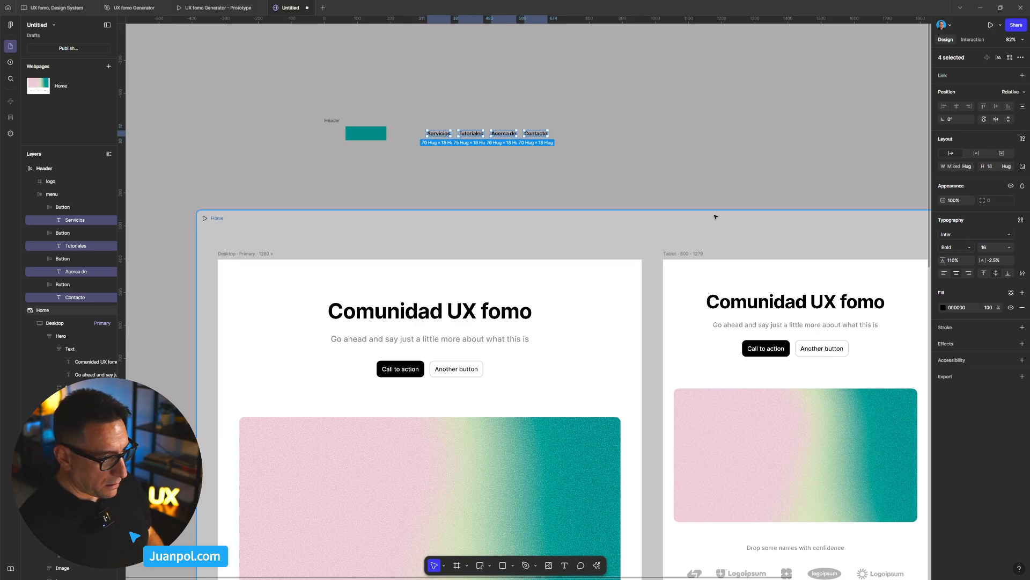
left_click(637, 163)
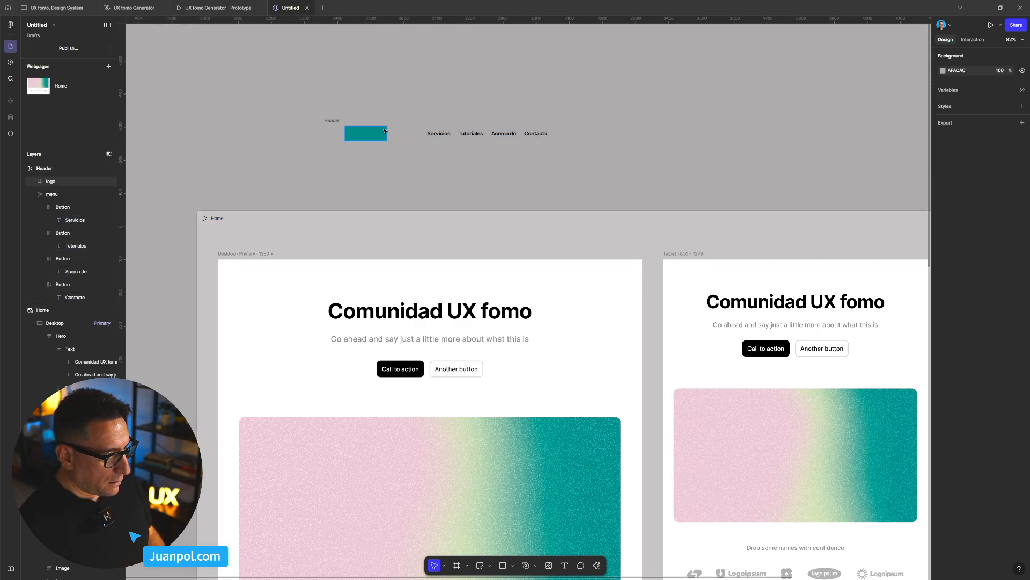
- Place the Header above the Hero section in the Desktop breakpoint and set its width to Fill container
left_click_drag(337, 122, 241, 418)
key("Up")
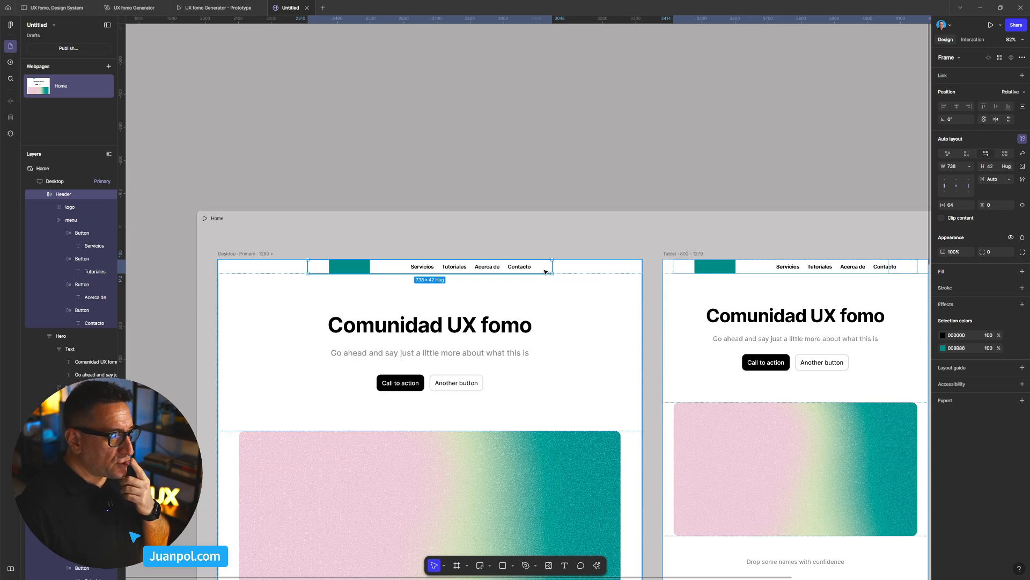
left_click(970, 167)
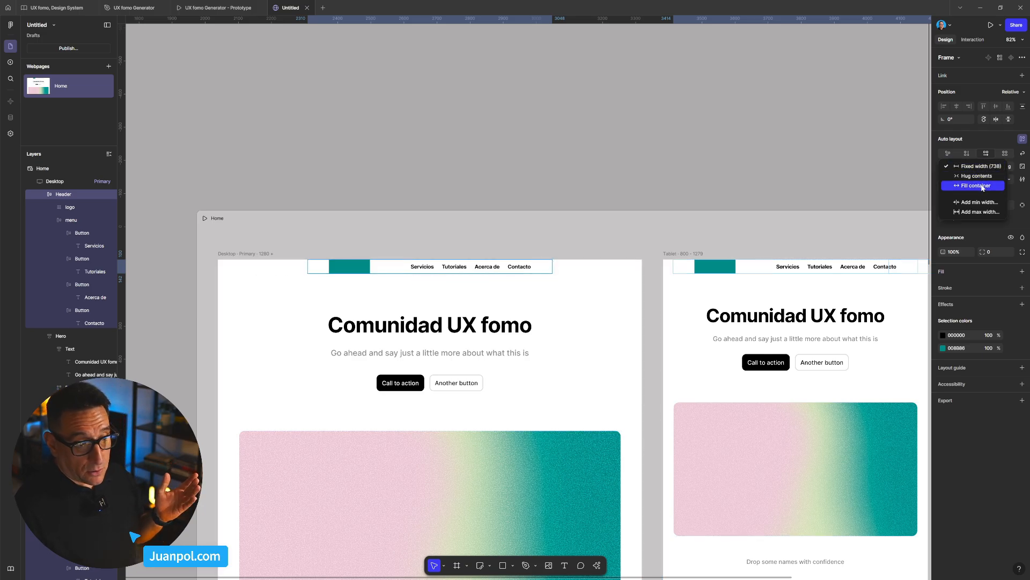
left_click(977, 186)
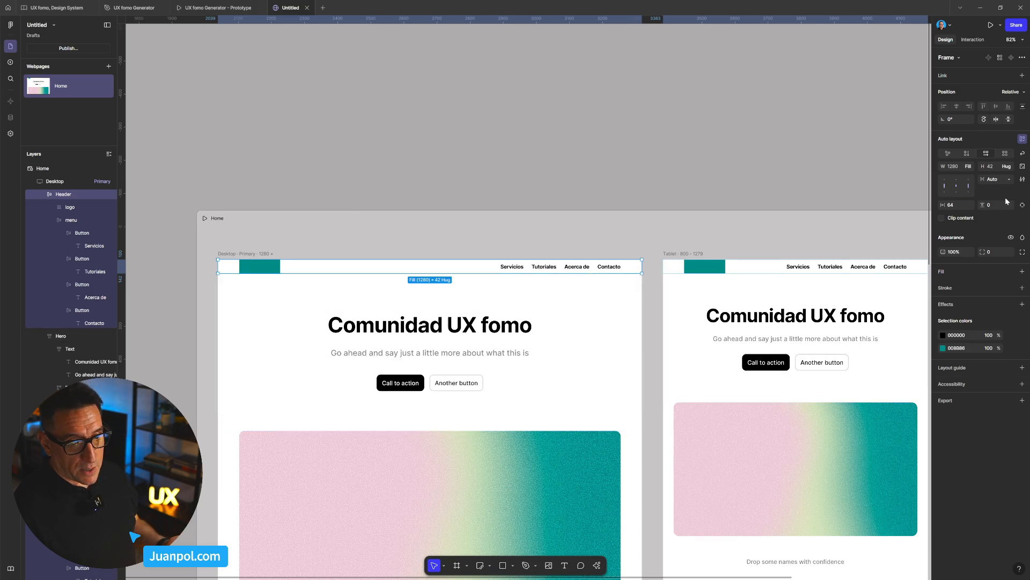
- Set the Header's vertical padding to 32
left_click(995, 207)
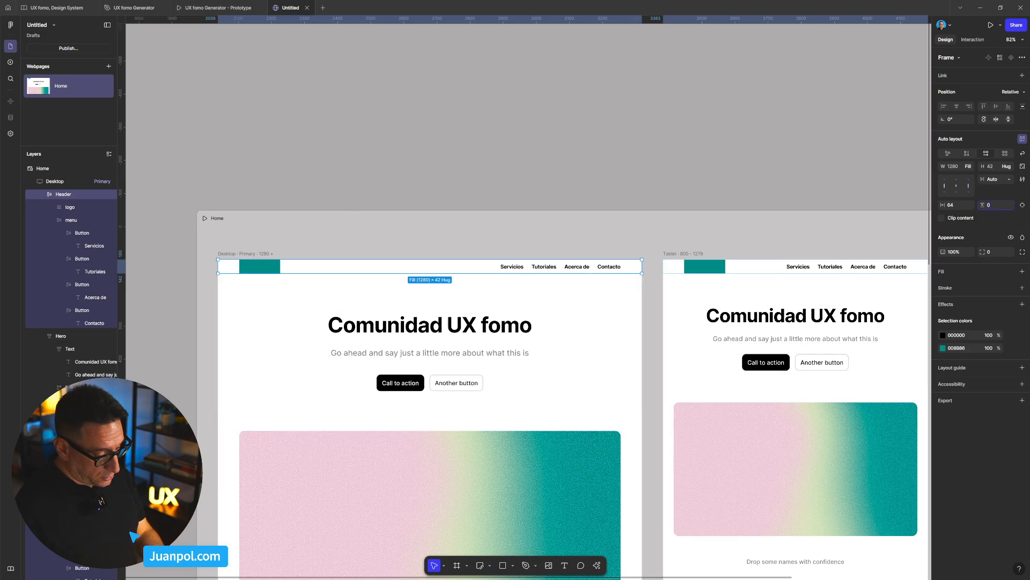
type("24")
key("BackSpace")
key("BackSpace")
type("32")
key("Return")
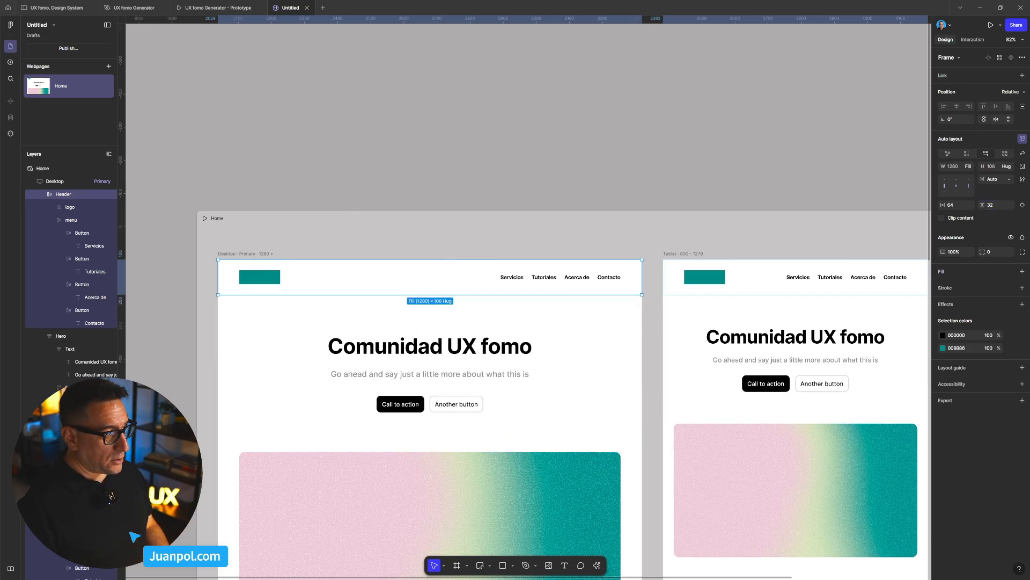
left_click(644, 139)
- Move the Header out of the page onto the canvas above it and delete the Tablet and Mobile copies
scroll(644, 139, "down", 5)
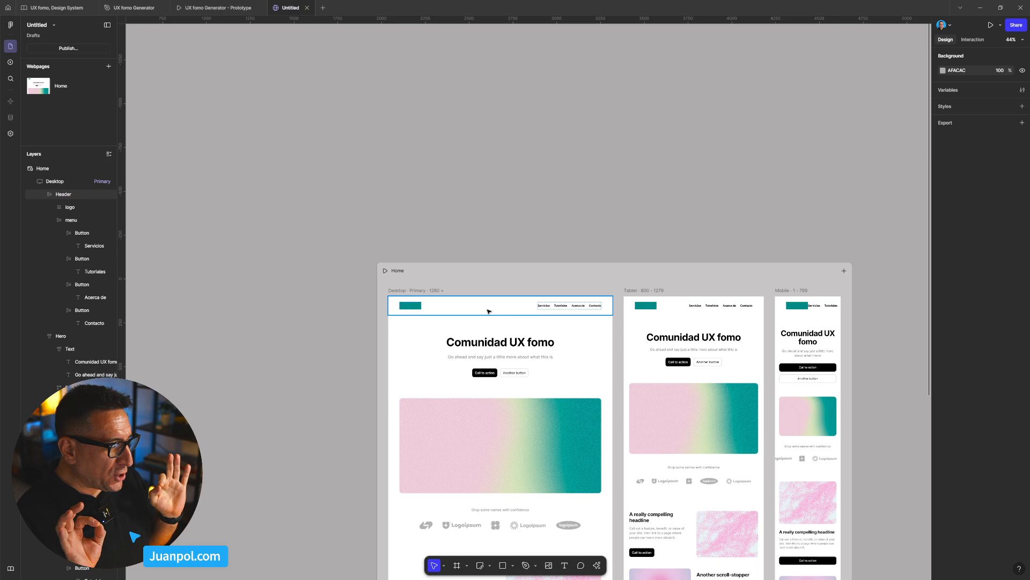
left_click_drag(489, 311, 491, 151)
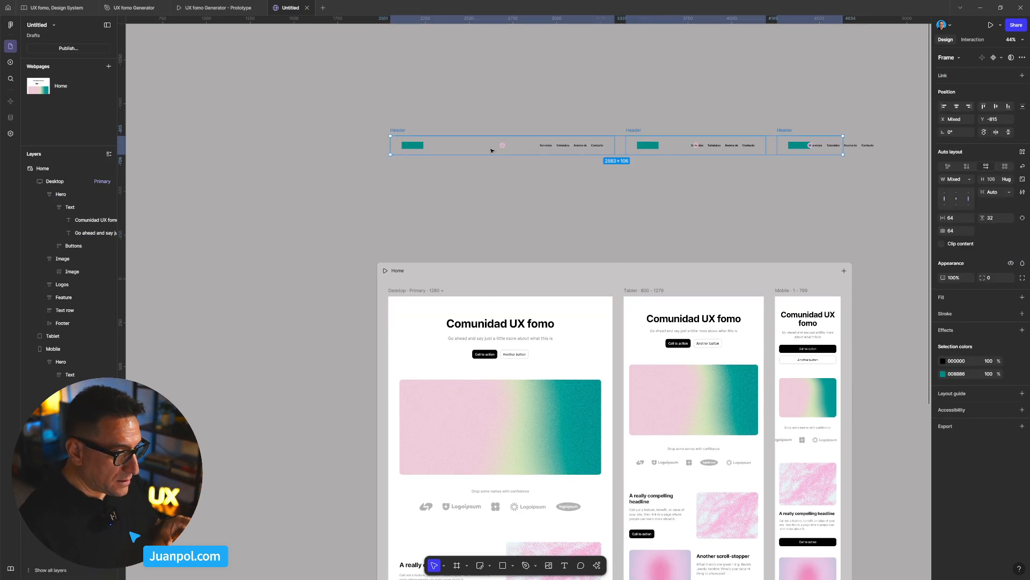
left_click(674, 193)
left_click(632, 132)
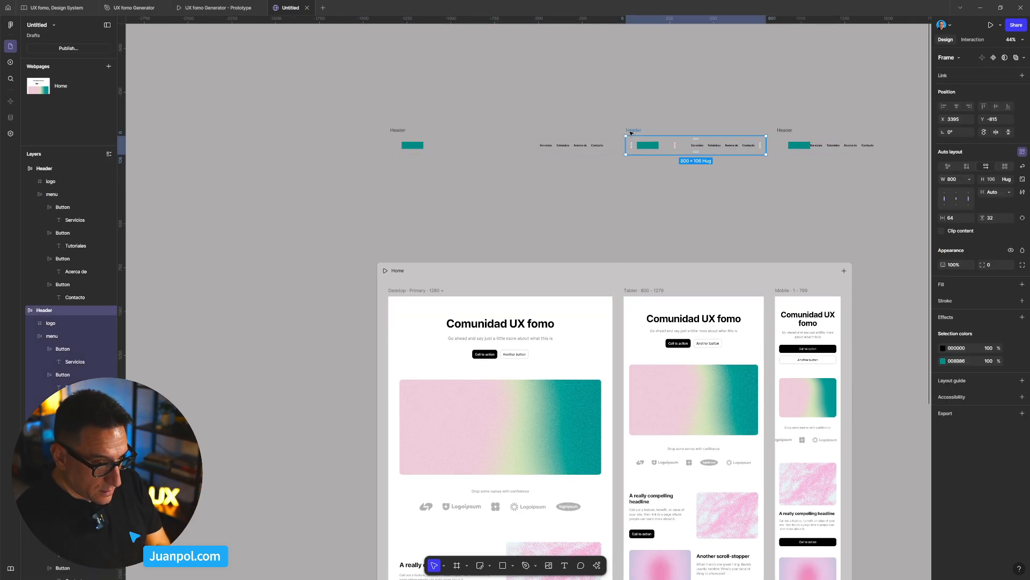
key("Delete")
left_click(783, 130)
key("Delete")
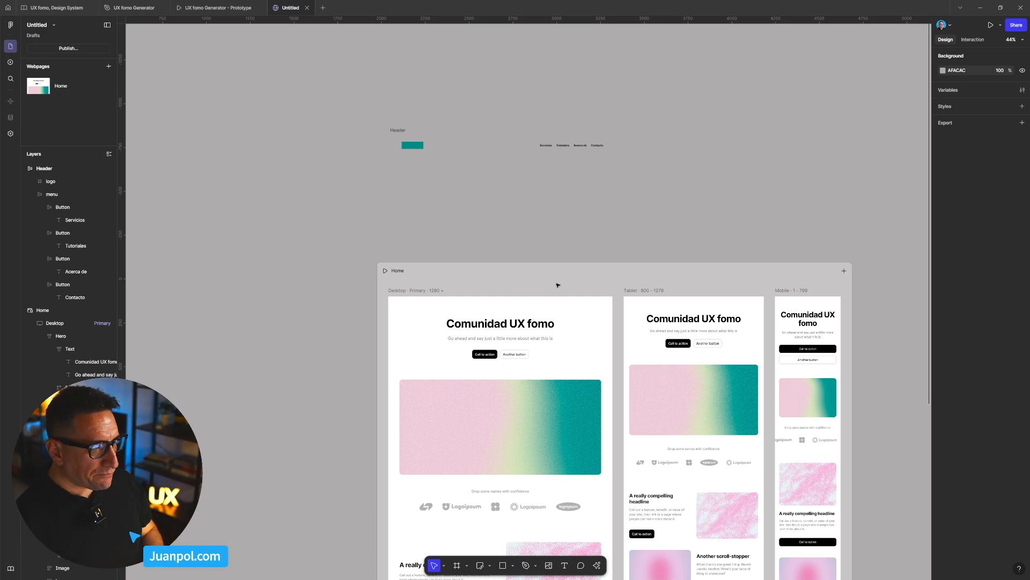
- Convert the remaining Header frame into a component and move it slightly upward to about X 2055, Y -855
scroll(517, 166, "down", 3)
scroll(486, 211, "up", 5)
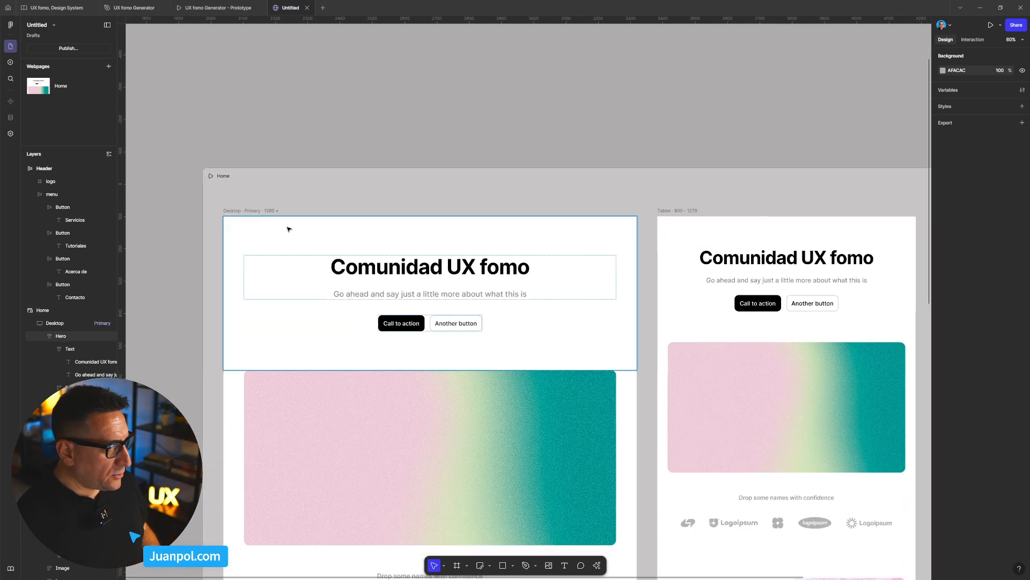
left_click_drag(764, 166, 582, 127)
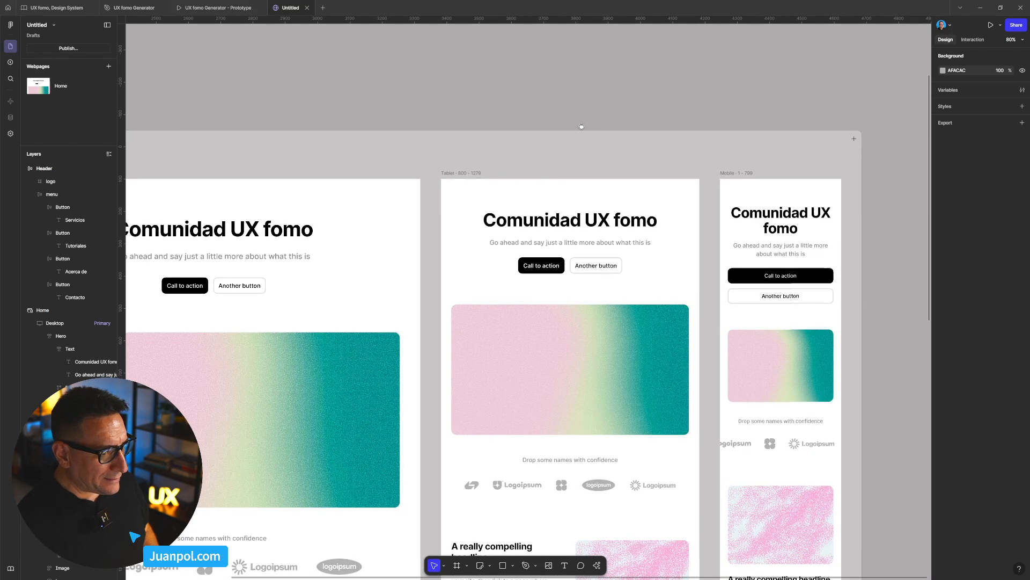
left_click_drag(435, 122, 680, 263)
left_click_drag(605, 214, 641, 313)
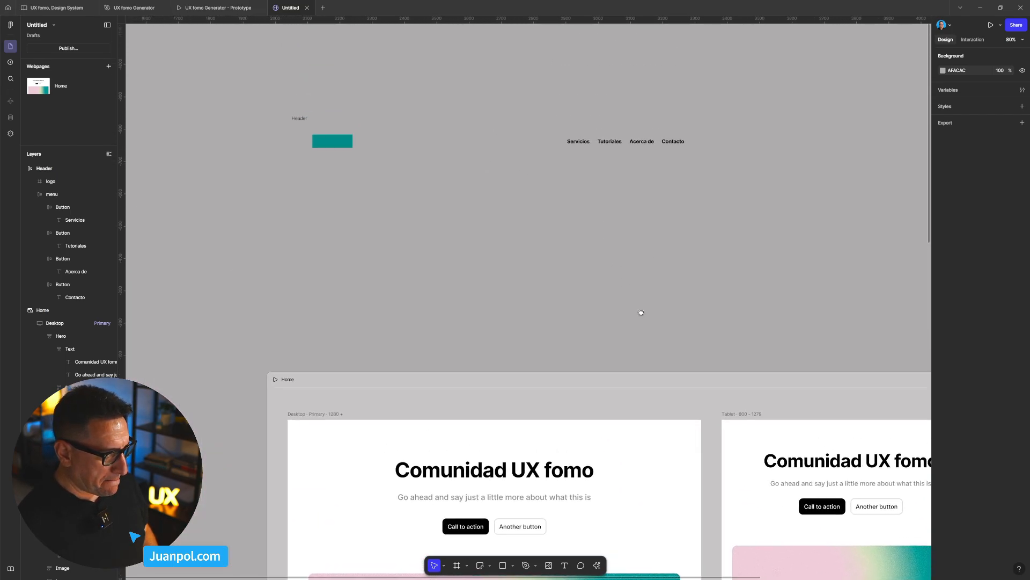
scroll(451, 168, "up", 3)
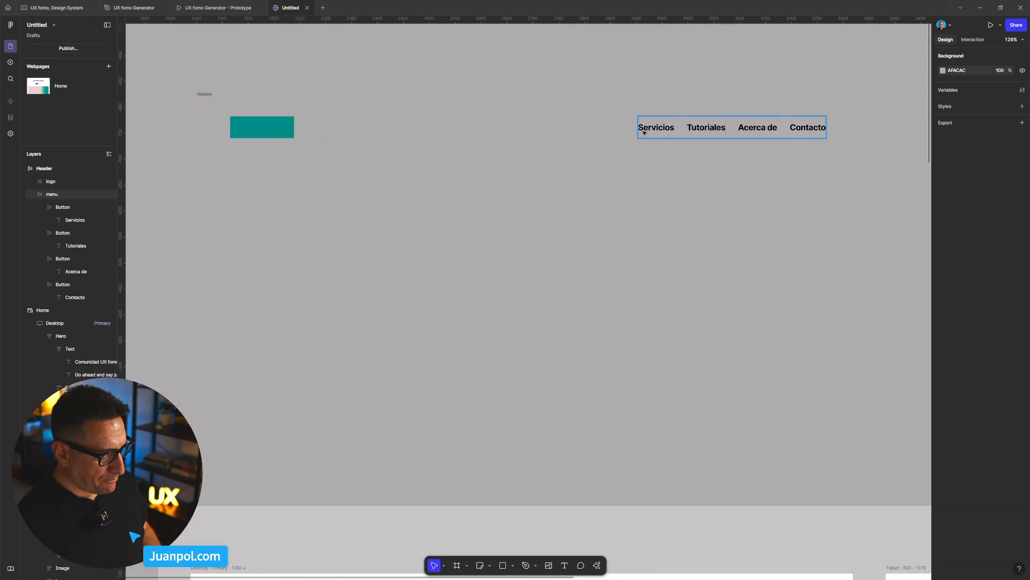
scroll(267, 124, "up", 1)
left_click(195, 118)
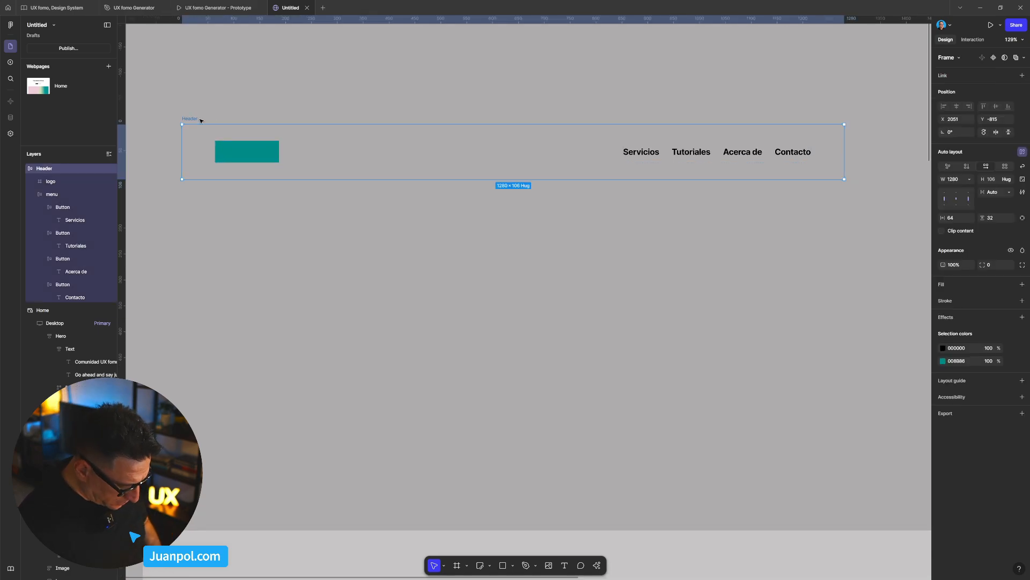
key("ctrl+alt+k")
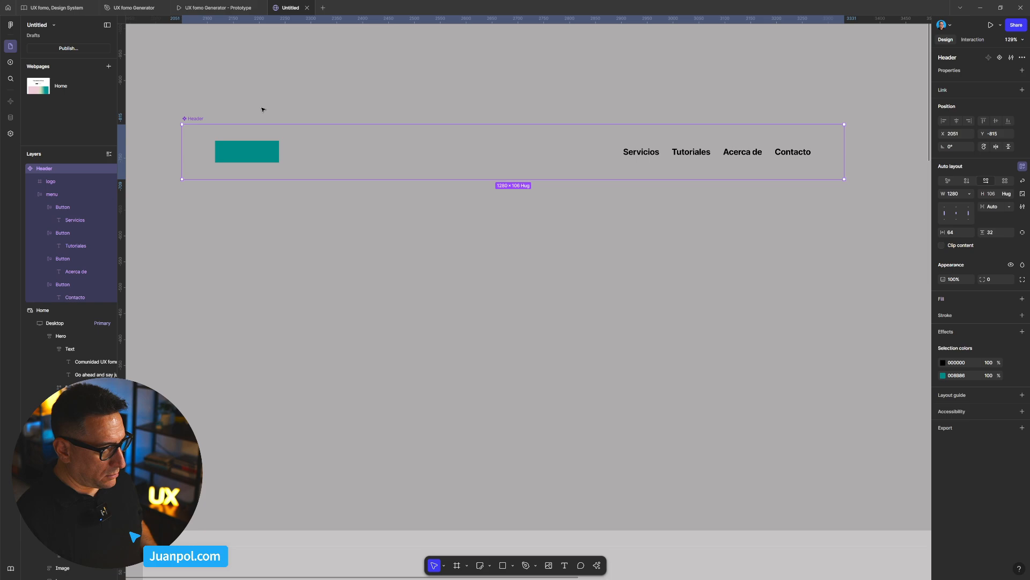
left_click_drag(189, 121, 191, 100)
scroll(408, 268, "down", 5)
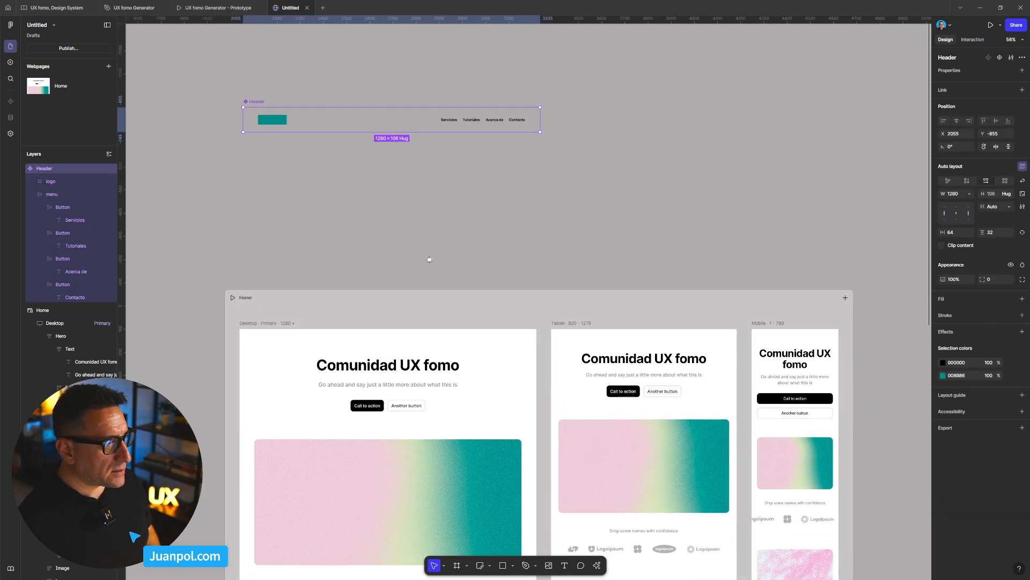
- Move the Header component to about X 2123, Y -924 and set the logo placeholder's corner radius to 99
left_click_drag(302, 191, 318, 175)
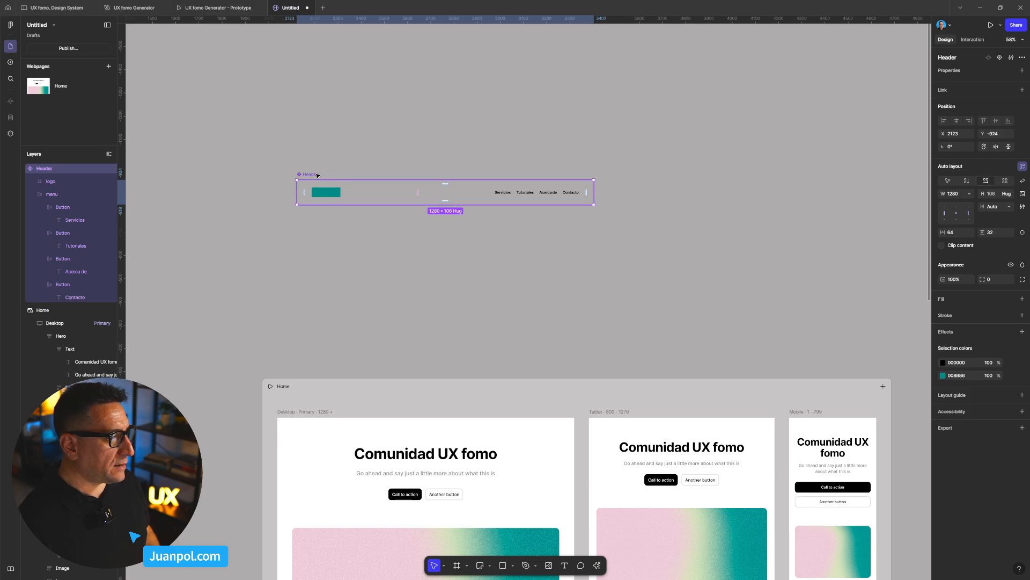
key("shift+2")
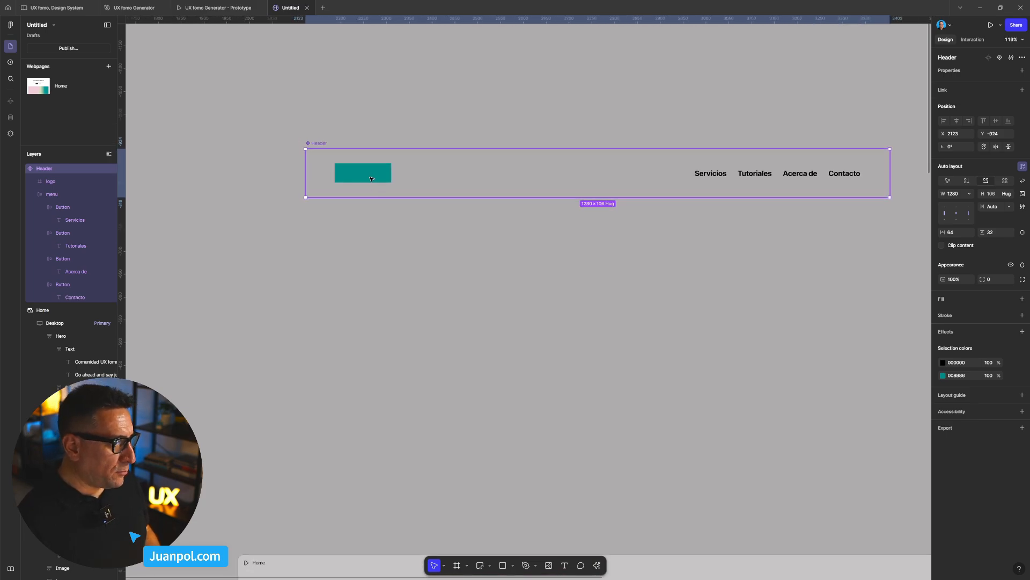
left_click(363, 173)
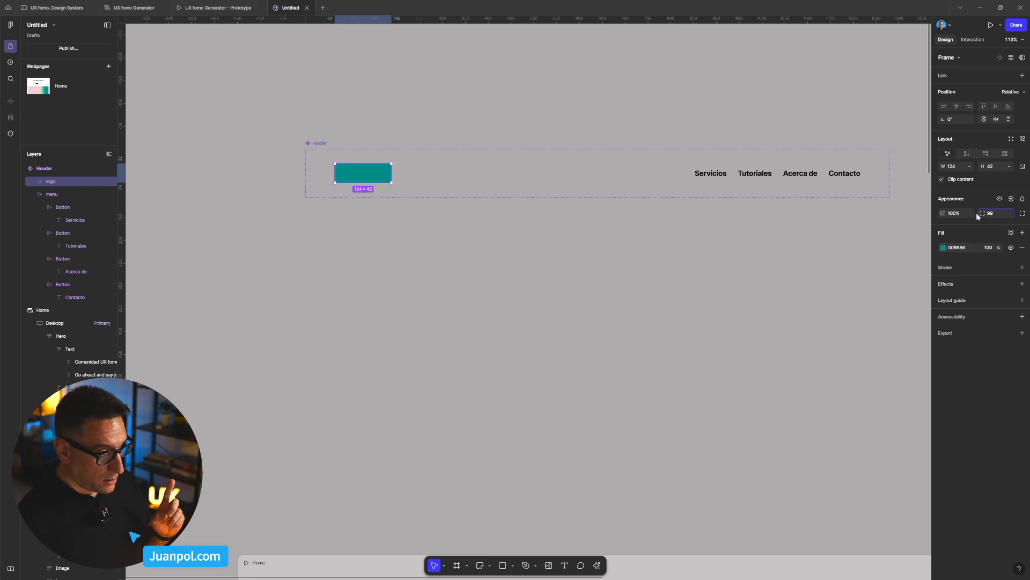
key("Return")
left_click(651, 289)
left_click_drag(651, 290, 549, 289)
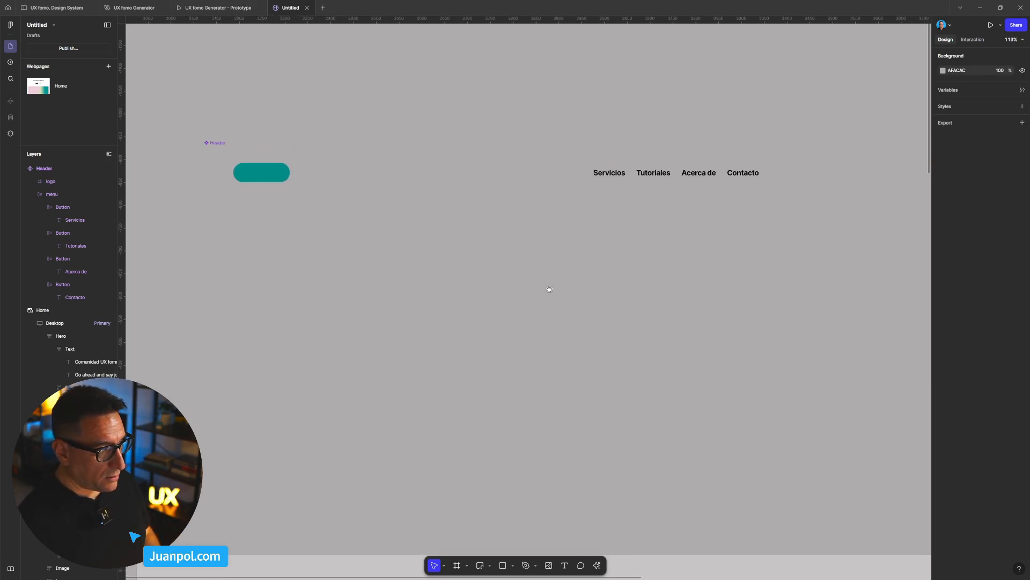
- Paste a copy of the Servicios text between the logo placeholder and the menu, and delete the teal logo placeholder
left_click(618, 175)
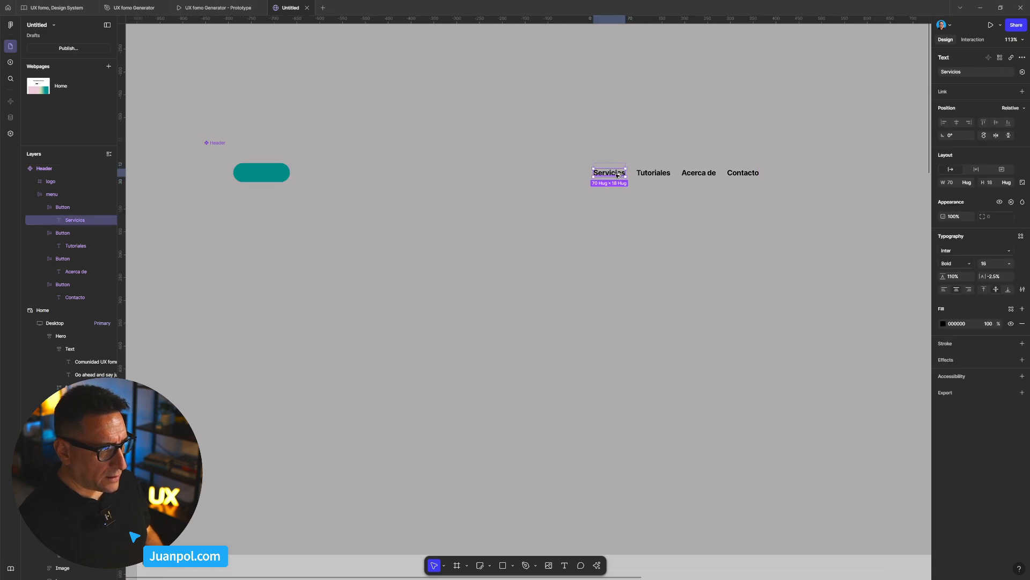
left_click(426, 178)
key("ctrl+v")
left_click(290, 177)
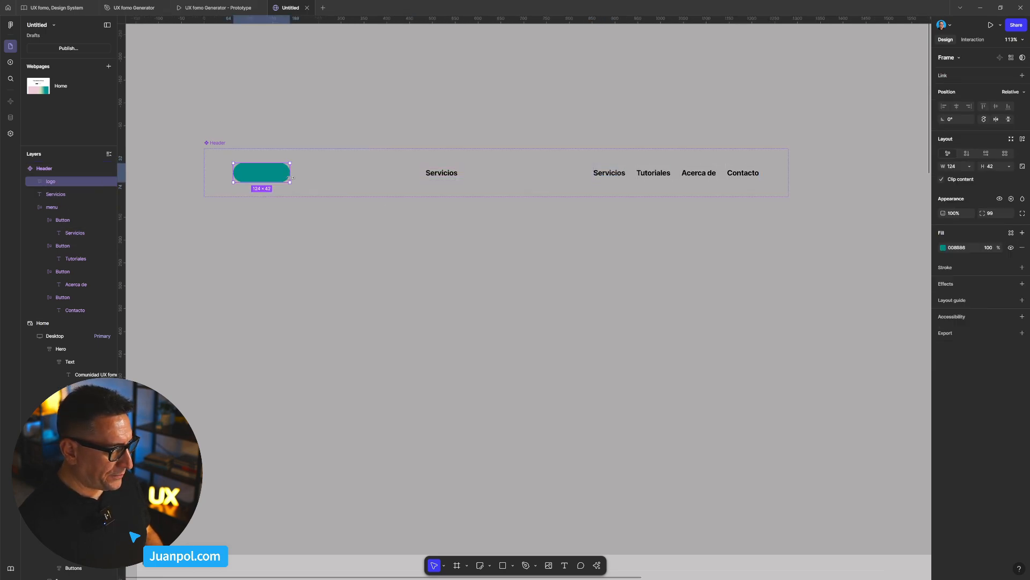
key("Delete")
- Replace the wording of the copied Servicios text at the start of the Header with "UX fomo"
left_click(256, 175)
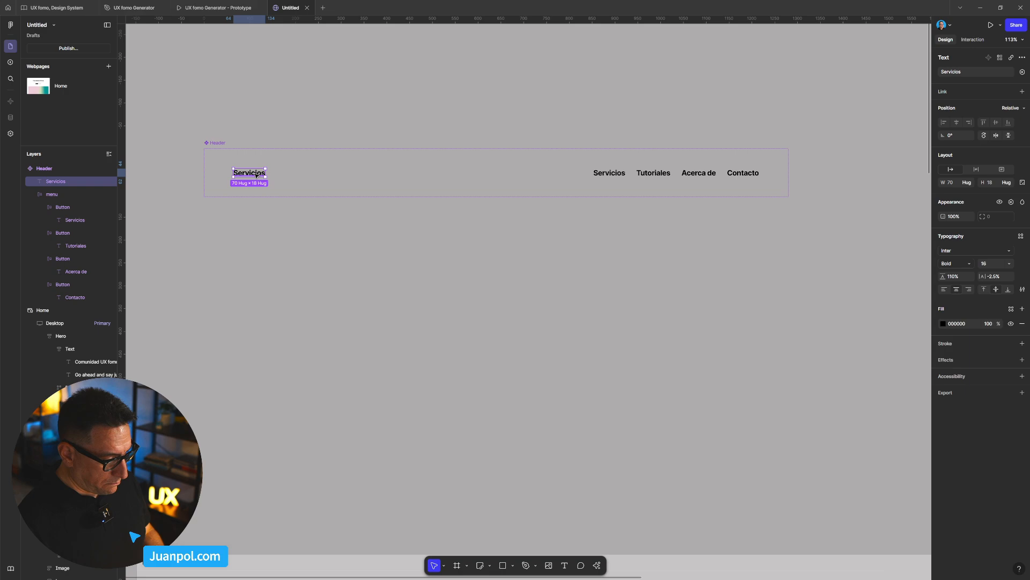
double_click(256, 175)
type("UX fomo")
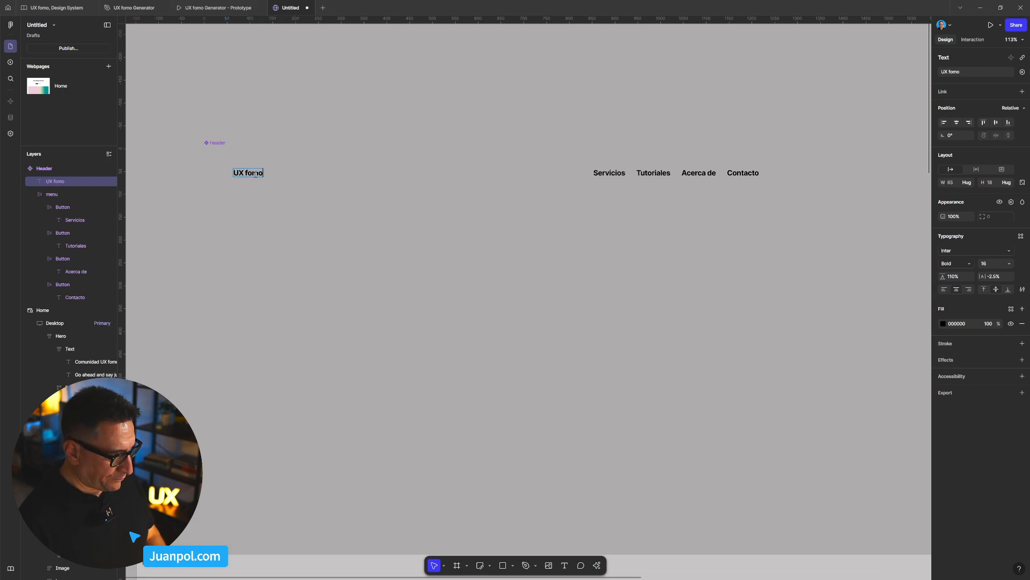
- Try adding "Comunidad" in front of the Header's logo text and restore its wording to "UX fomo"
key("BackSpace")
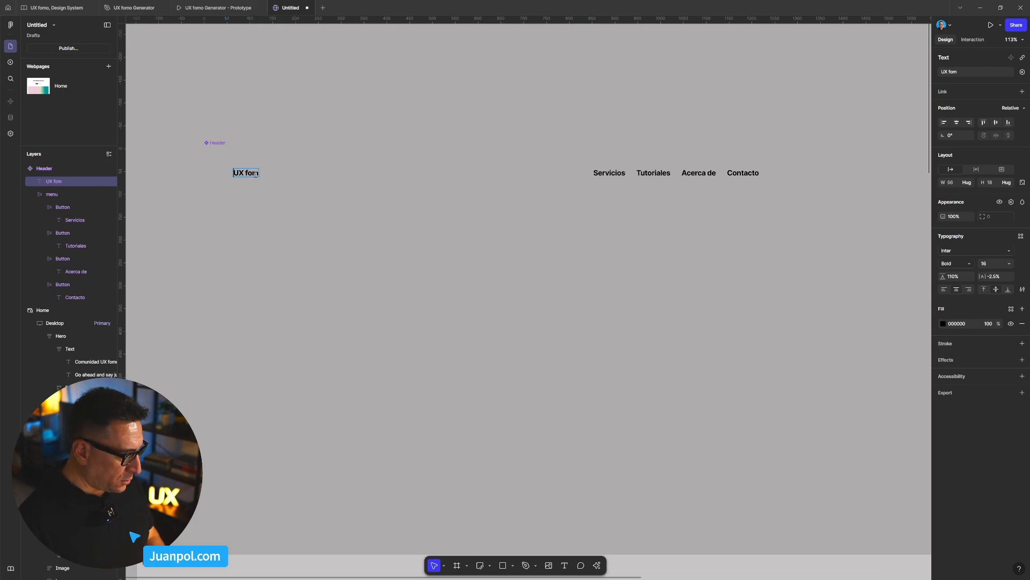
key("Home")
type("Comunid")
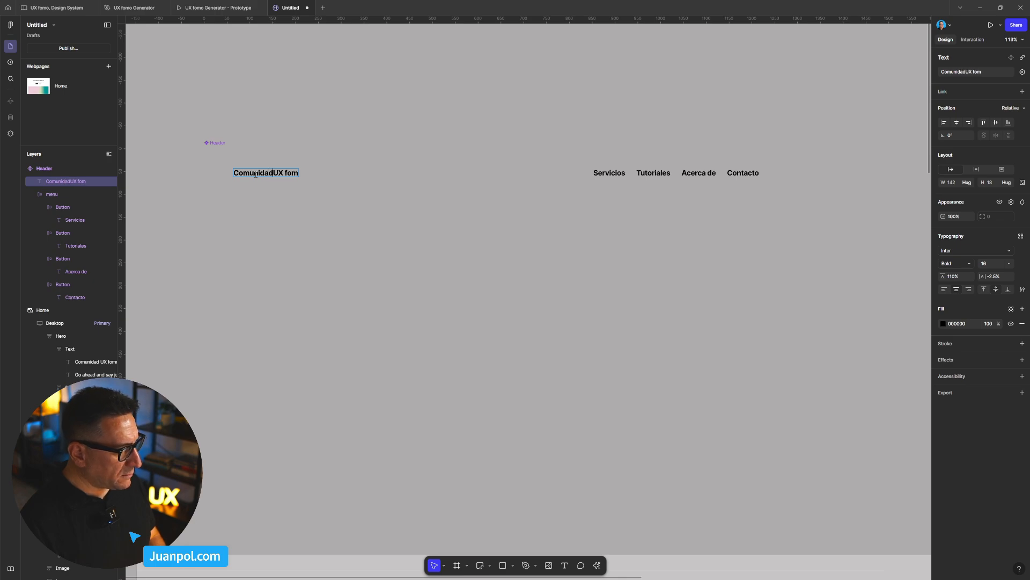
key("BackSpace")
key("BackSpace")
key("BackSpace")
key("BackSpace")
key("BackSpace")
key("BackSpace")
key("BackSpace")
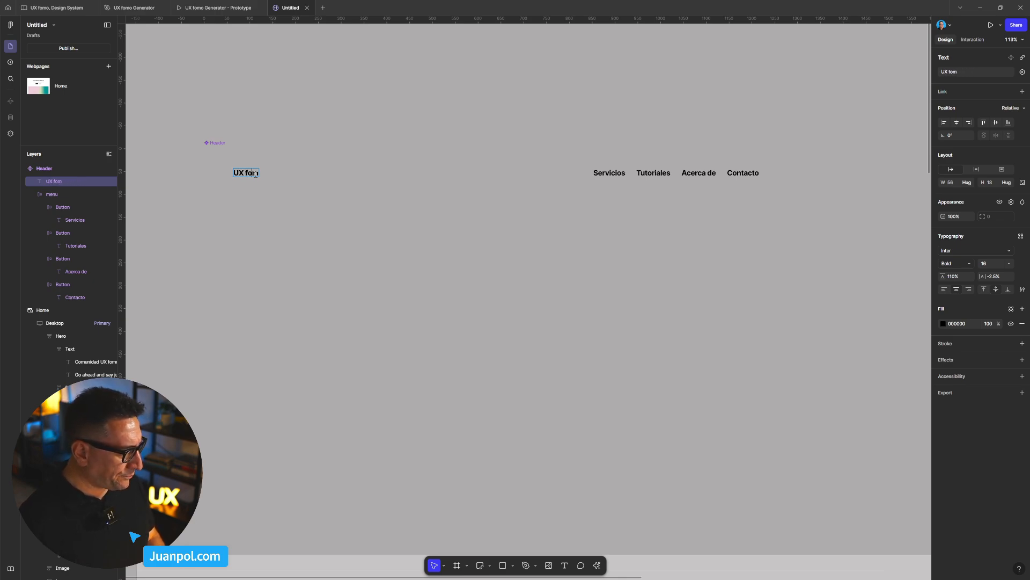
type("o")
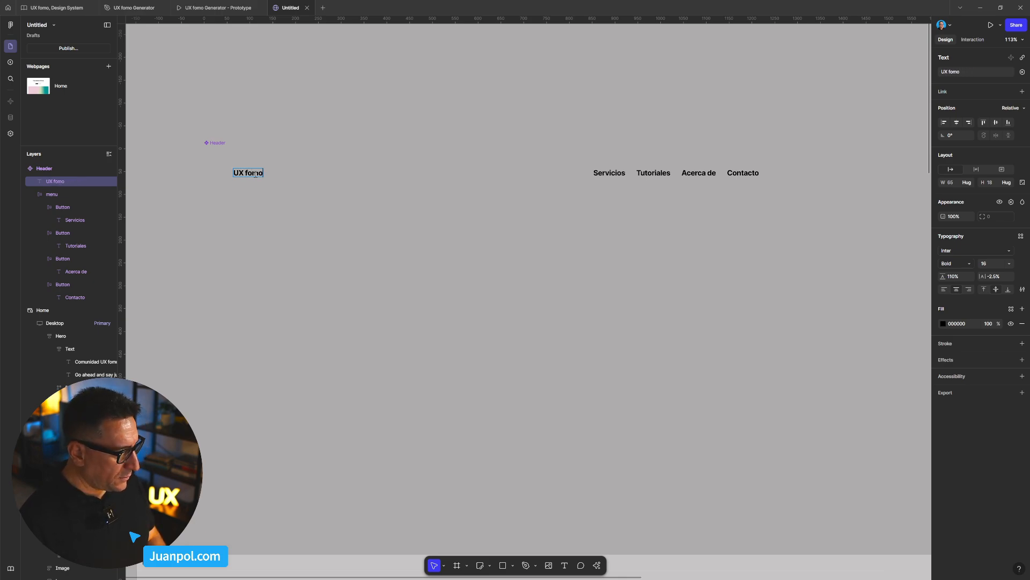
left_click(354, 279)
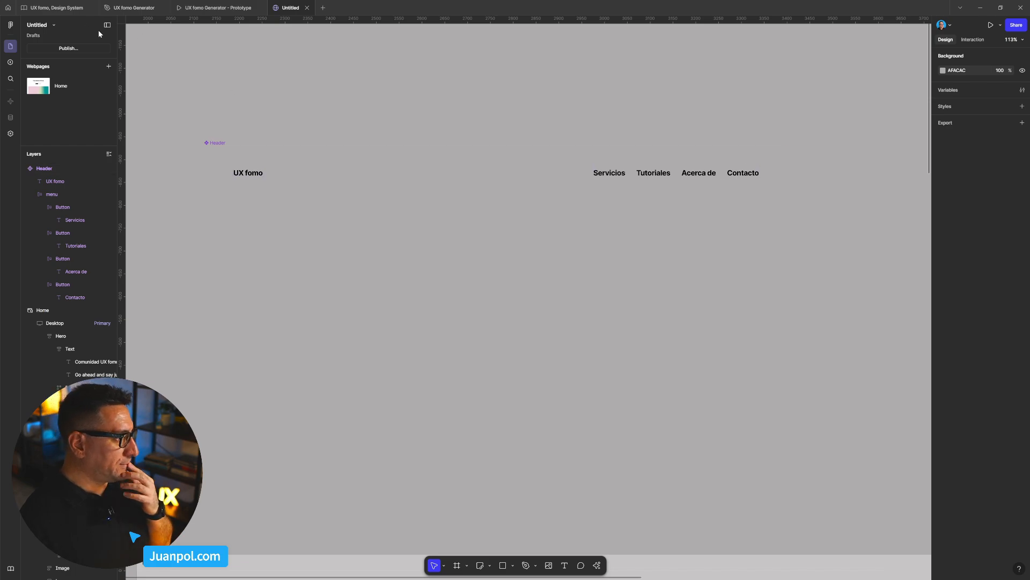
- Switch to the UX fomo, Design System file, duplicate the light horizontal UX fomo logo outside its frame and cut the duplicate
mouse_move(51, 12)
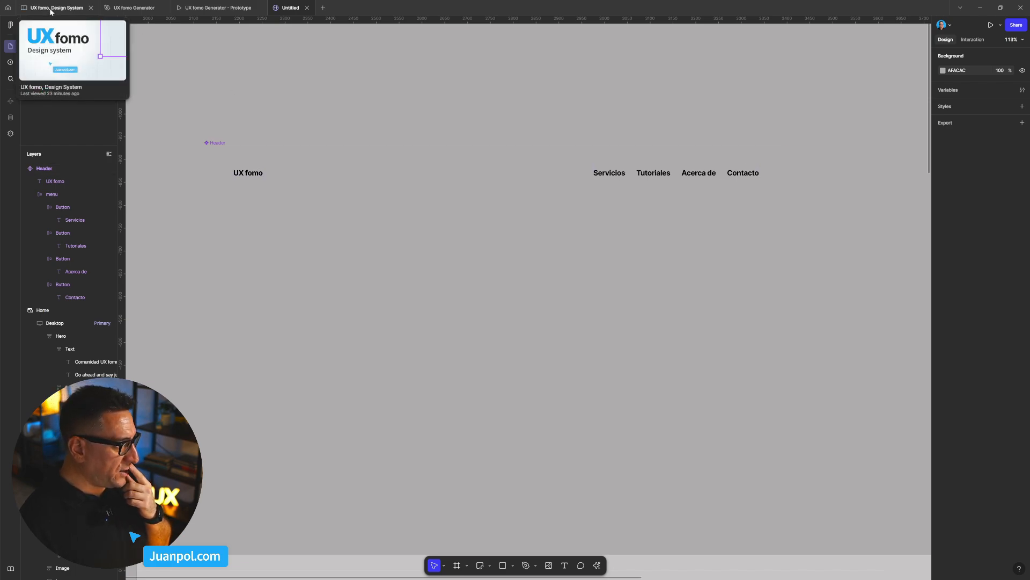
left_click(50, 12)
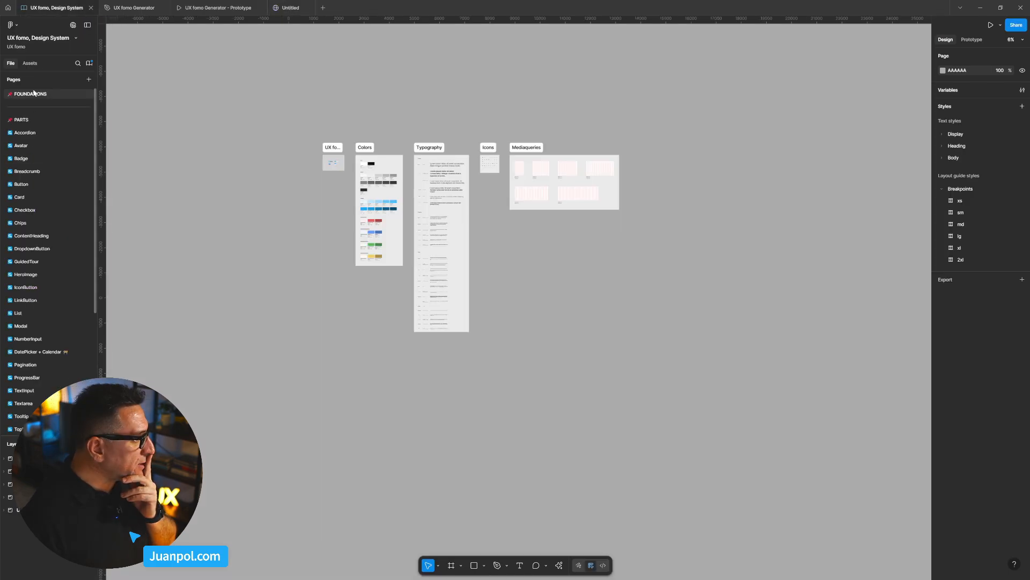
scroll(334, 159, "up", 10)
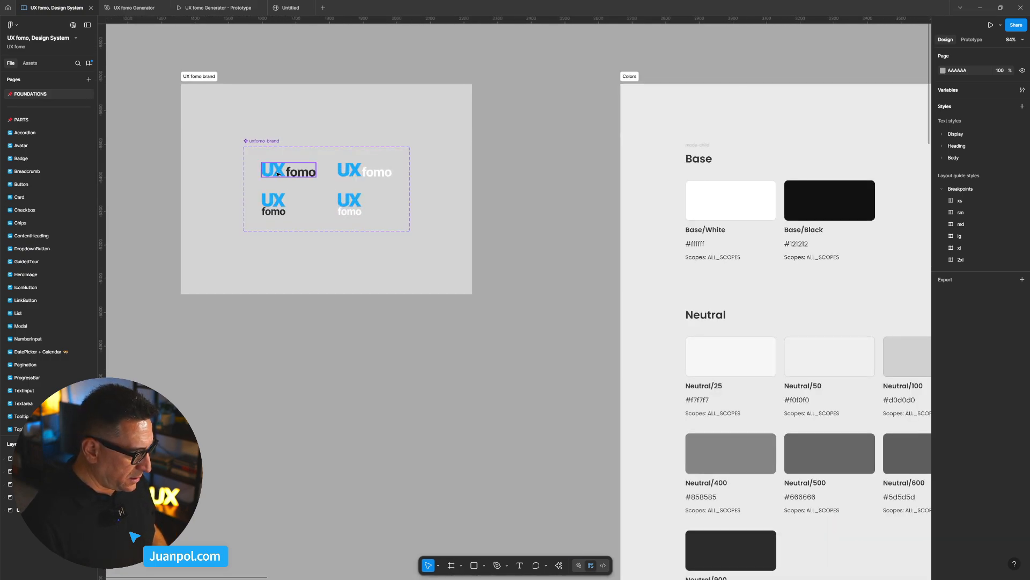
left_click_drag(277, 173, 450, 382)
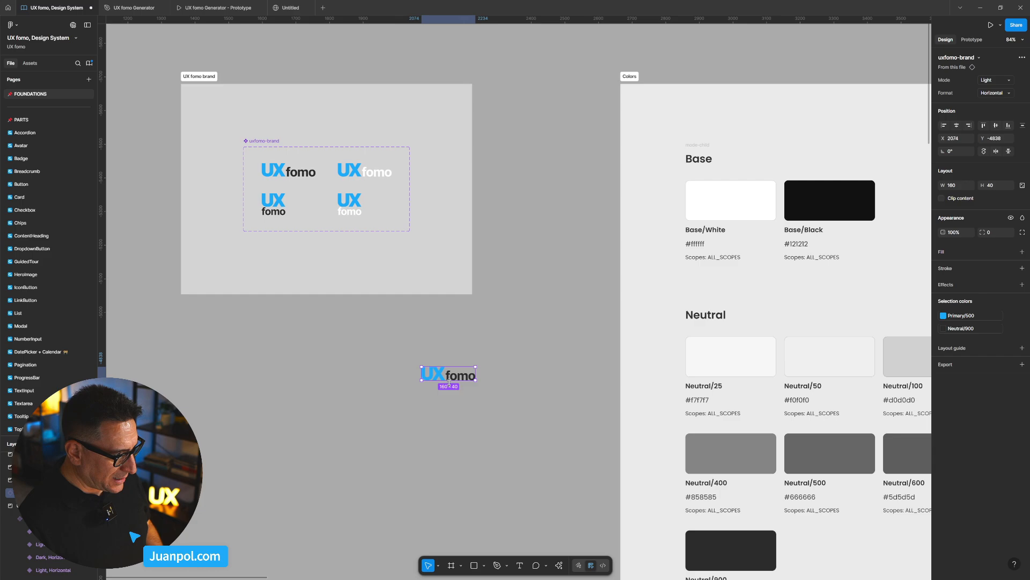
key("Delete")
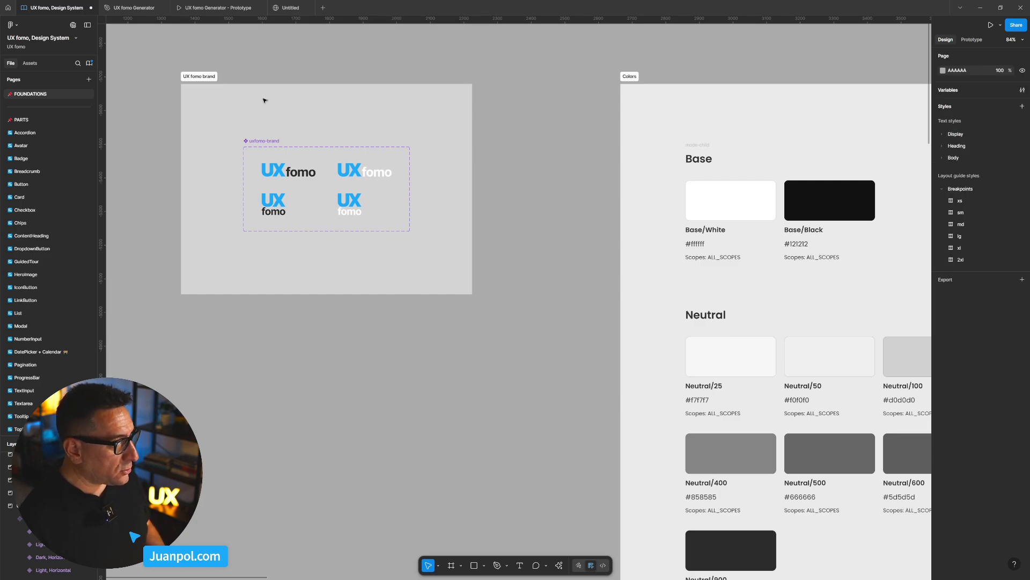
- Return to the Untitled site, paste the UX fomo logo into the Header and delete the plain UX fomo text
left_click(290, 9)
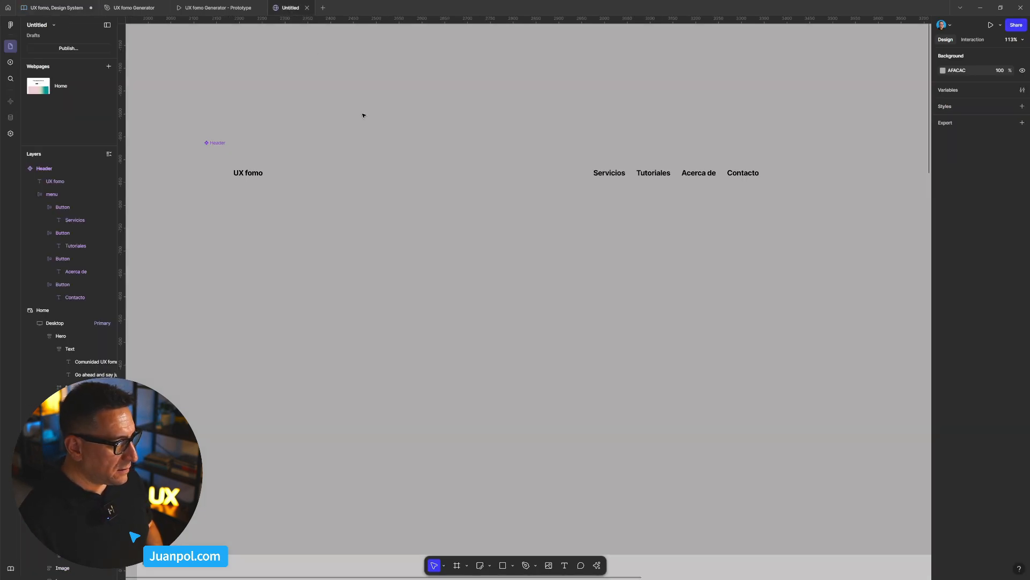
scroll(387, 140, "up", 2)
scroll(386, 140, "left", 2)
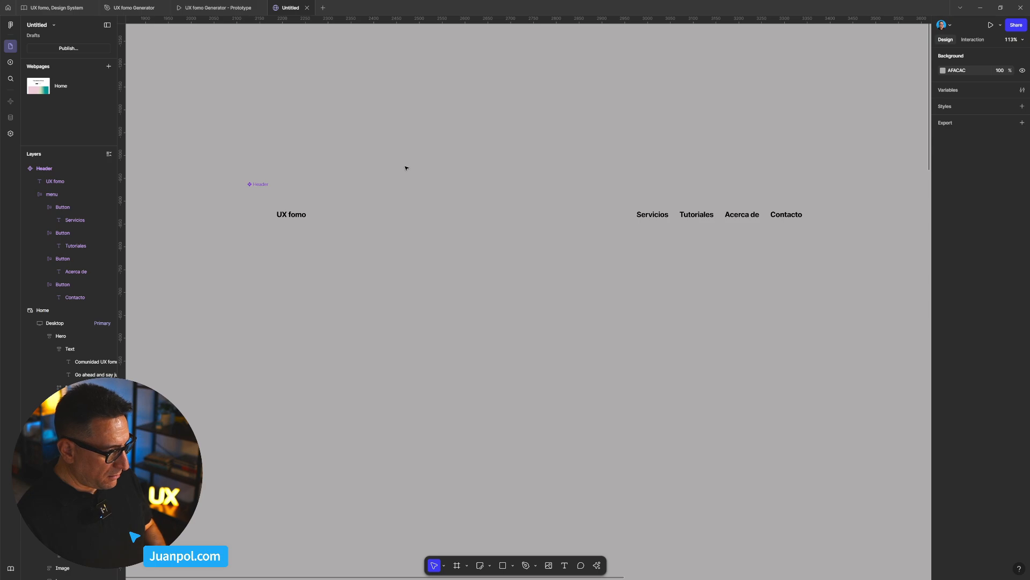
key("ctrl+v")
left_click_drag(488, 301, 343, 219)
left_click(291, 219)
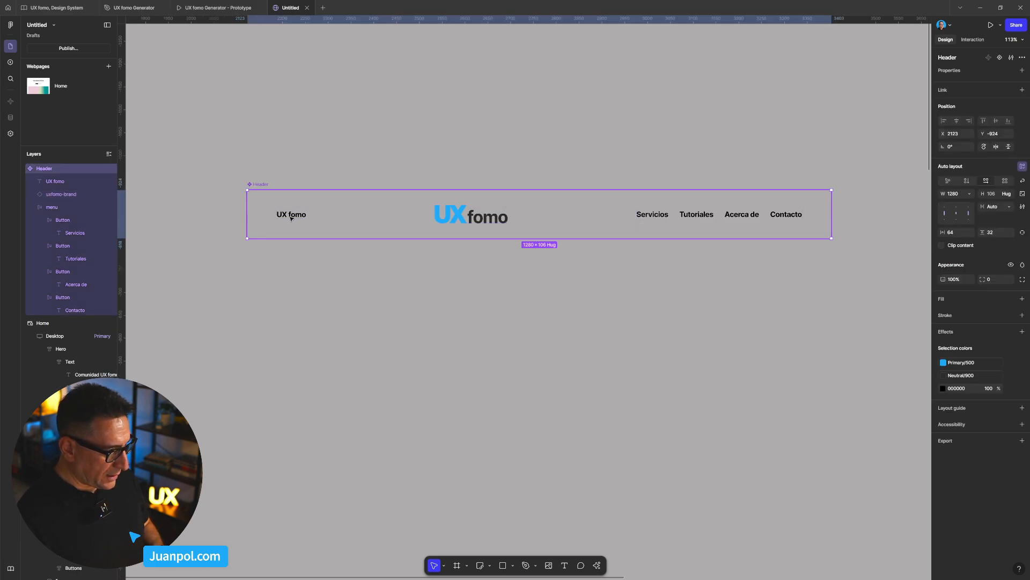
left_click(290, 218)
key("Delete")
scroll(338, 246, "down", 3)
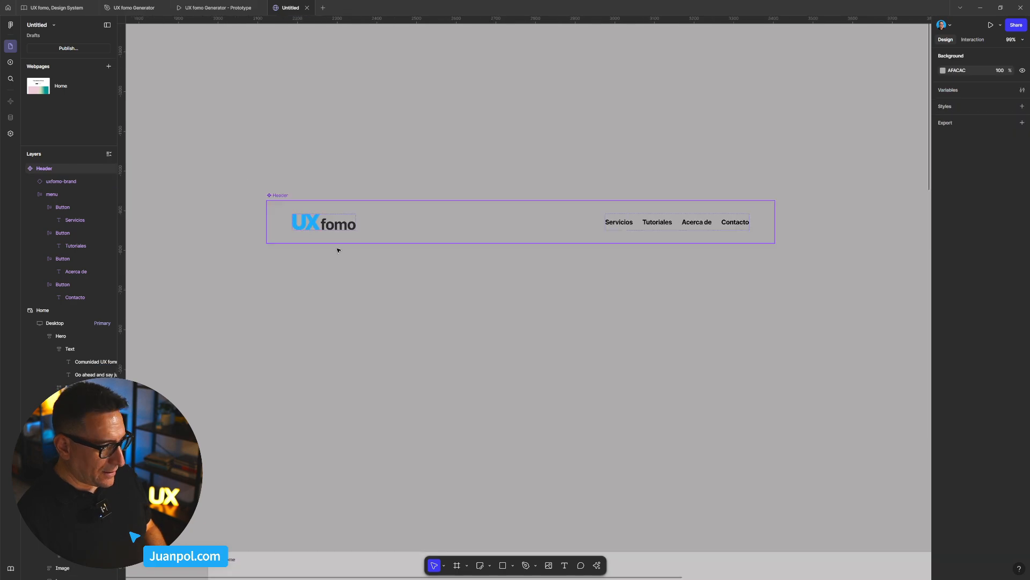
- Move the Header component further above the Home page, to about X 2168, Y -1011
scroll(368, 299, "down", 5)
left_click_drag(234, 149, 249, 119)
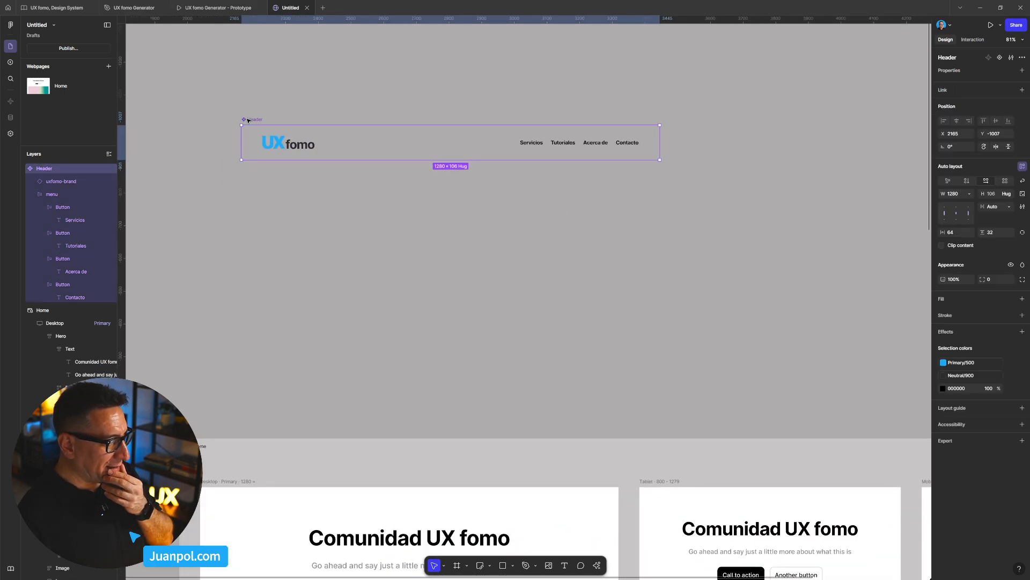
scroll(437, 385, "down", 2)
scroll(437, 386, "up", 2)
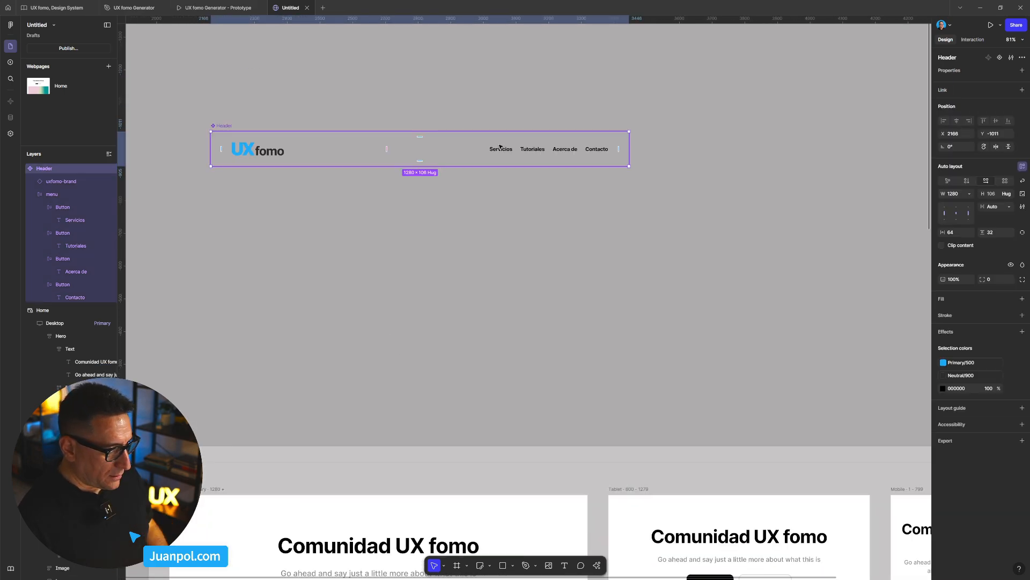
- Set the four menu texts, Servicios, Tutoriales, Acerca de and Contacto, to font size 20 with Auto line height
left_click(501, 150)
left_click(532, 149, "shift")
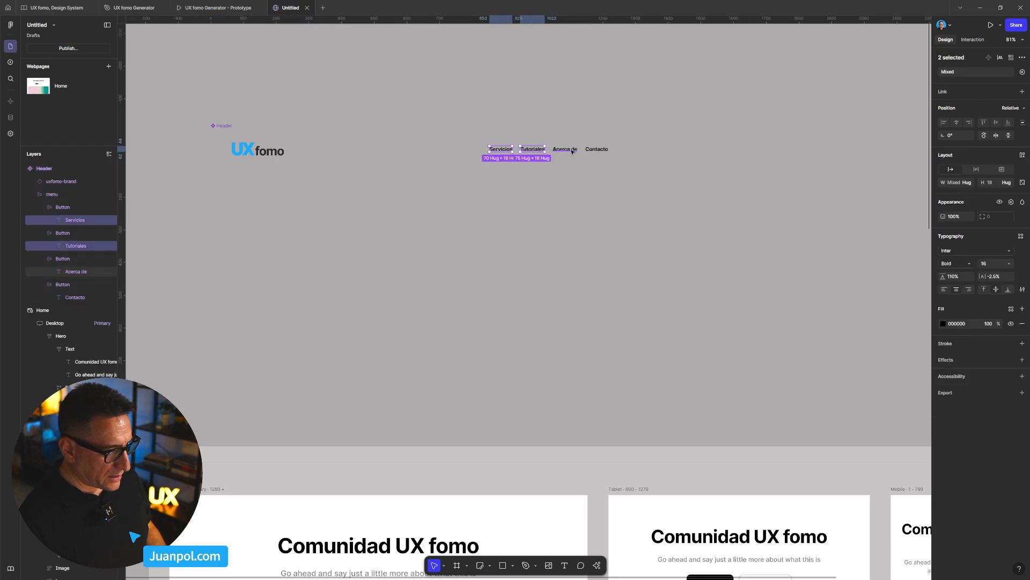
left_click(566, 149, "shift")
left_click(597, 149, "shift")
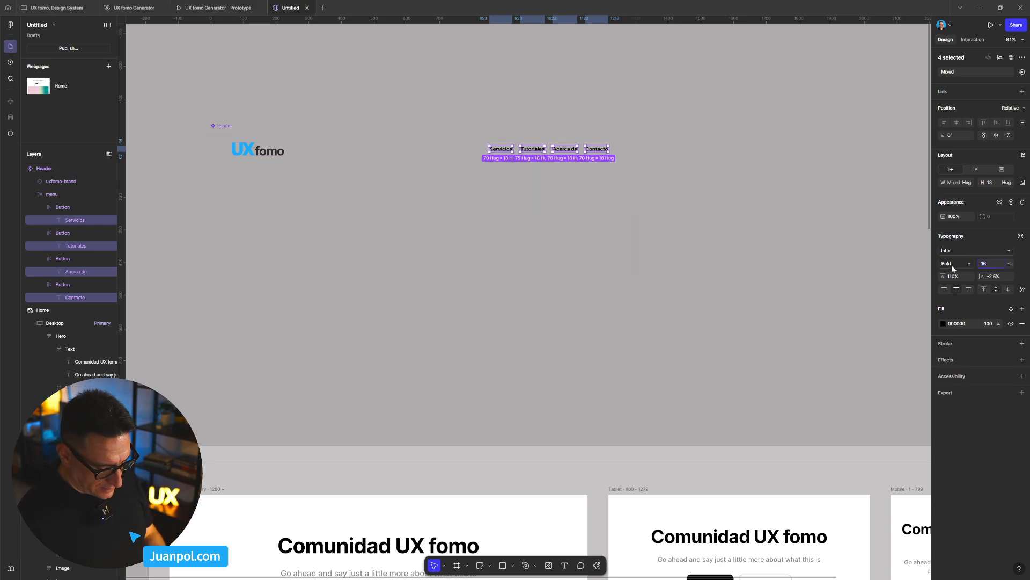
key("Return")
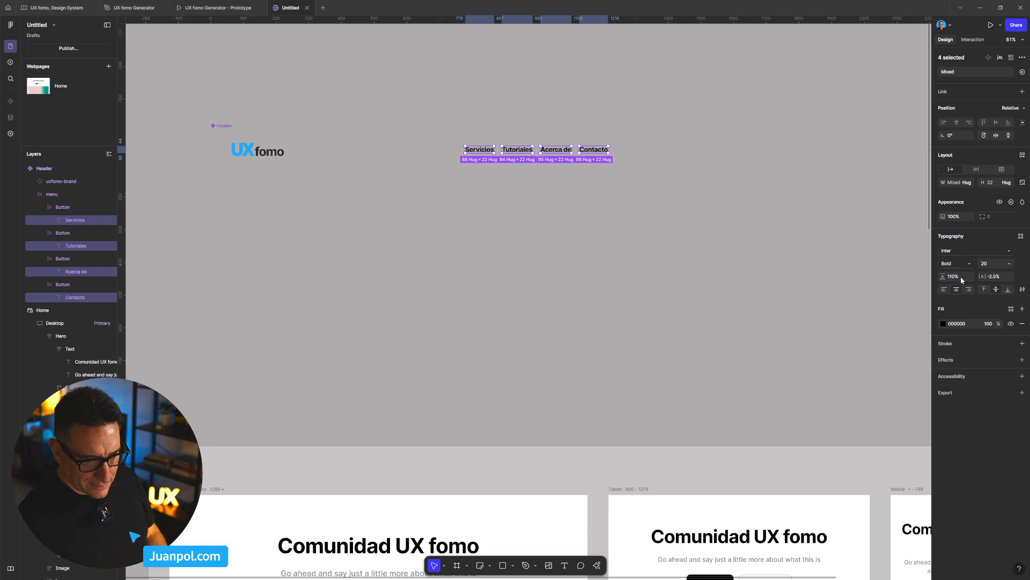
type("auto")
key("Return")
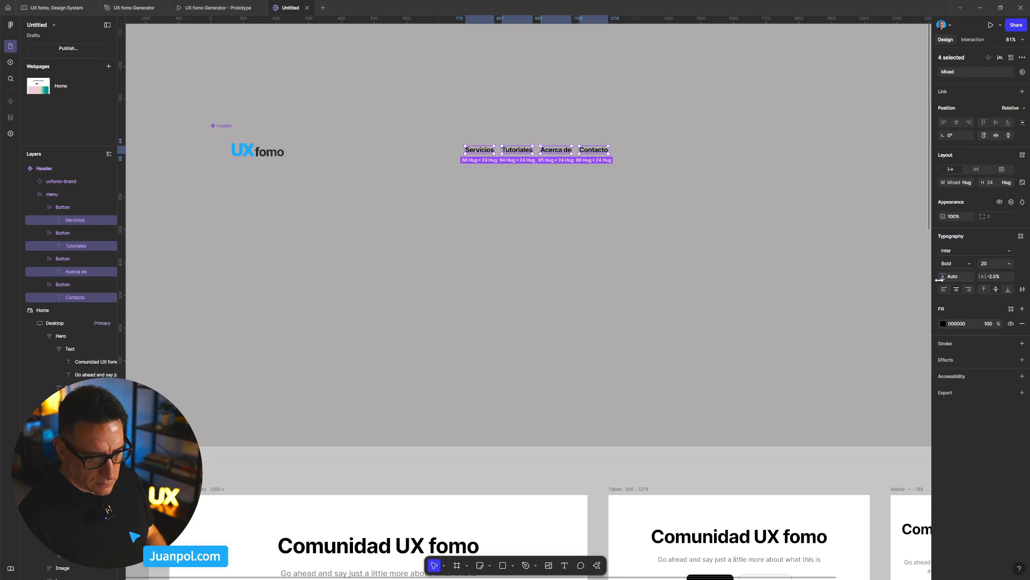
- Set the horizontal gap between the items of the Header's menu frame to 32
left_click(483, 143)
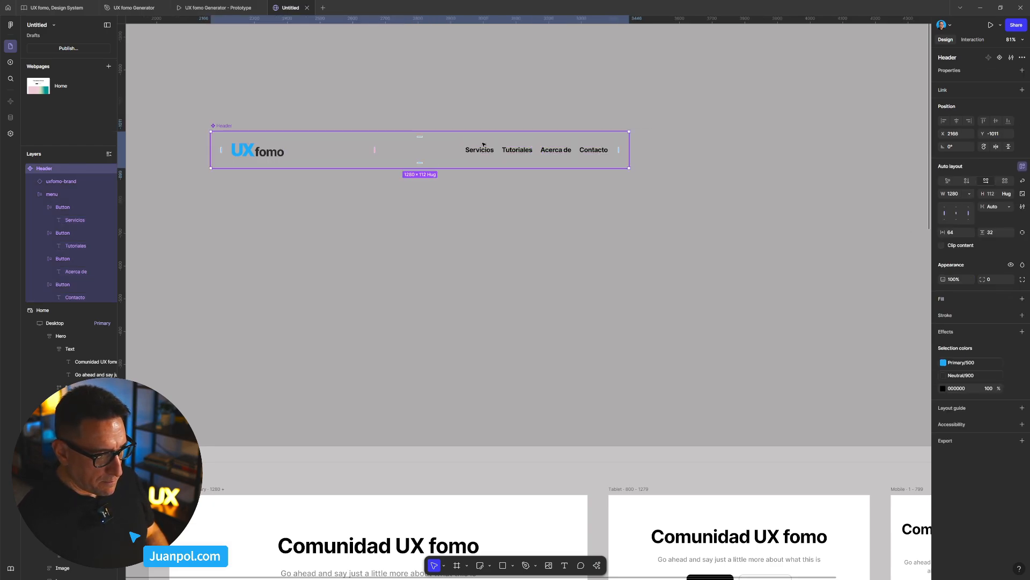
left_click(990, 178)
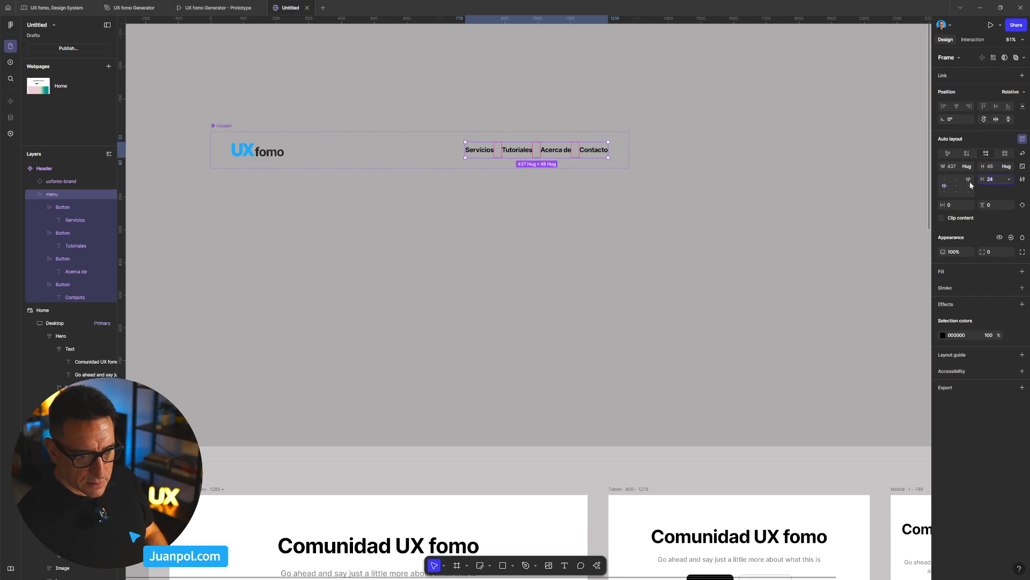
type("32")
key("Return")
left_click(519, 280)
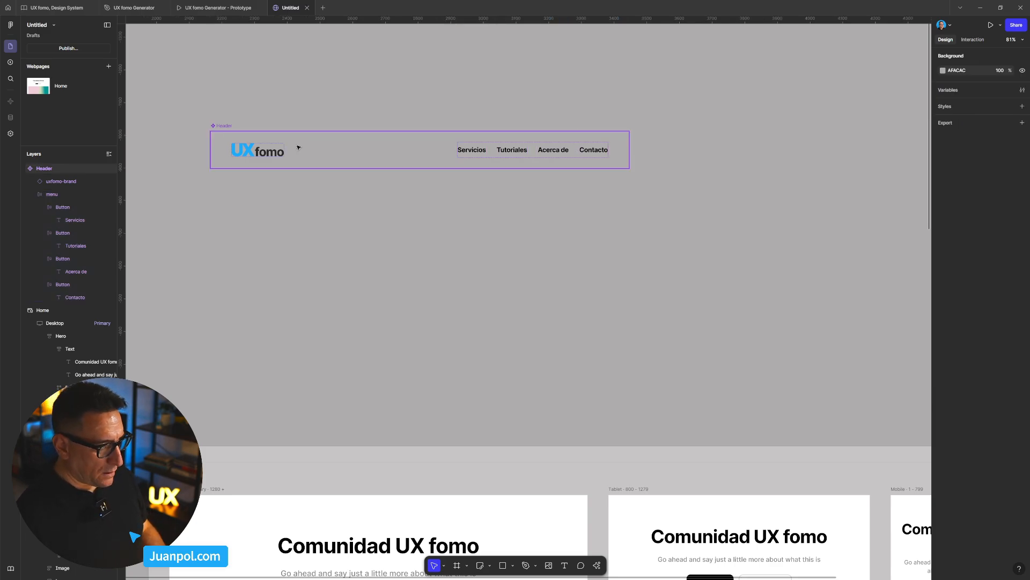
- Add a second variant to the Header component and give the set, moved to about X 1988, Y -995, an FFFFFF fill
scroll(343, 260, "down", 3)
left_click_drag(378, 299, 392, 192)
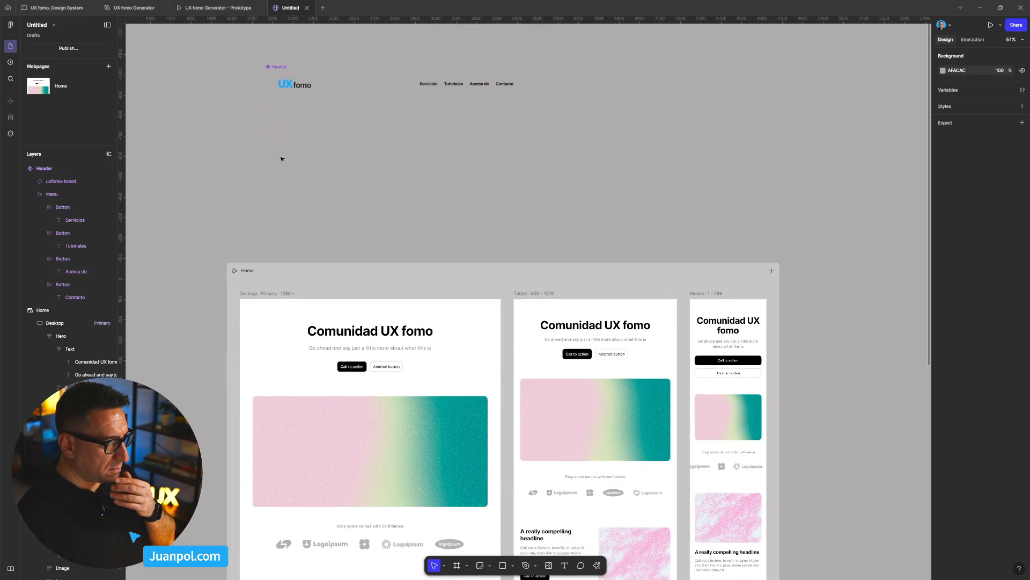
left_click(277, 68)
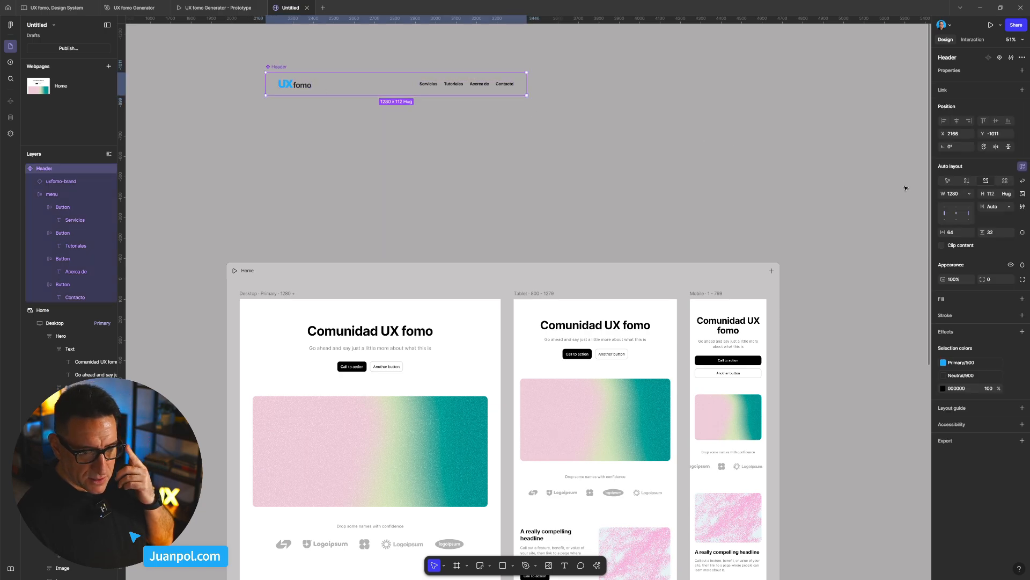
left_click(1000, 58)
left_click_drag(272, 64, 240, 70)
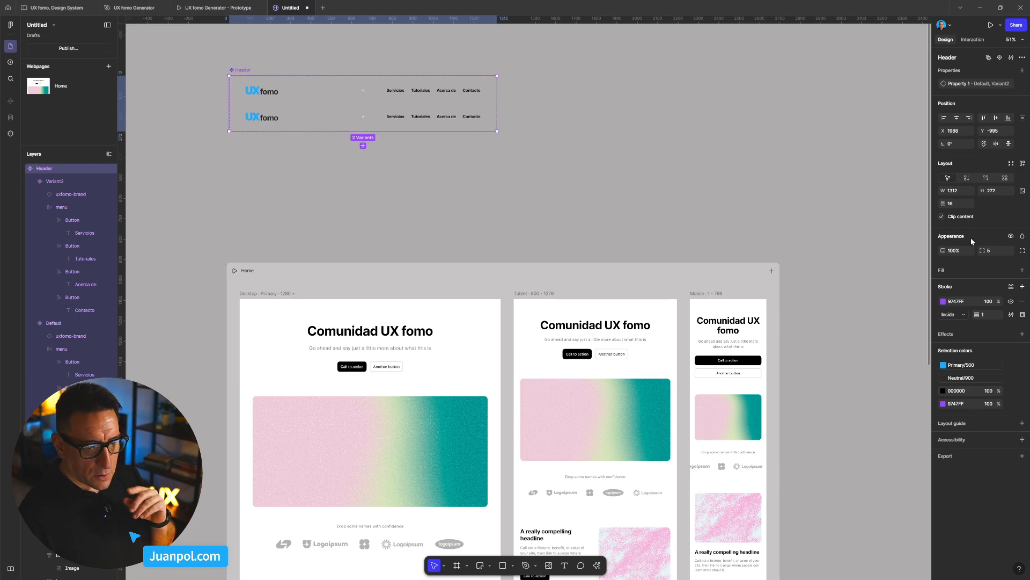
left_click(1021, 270)
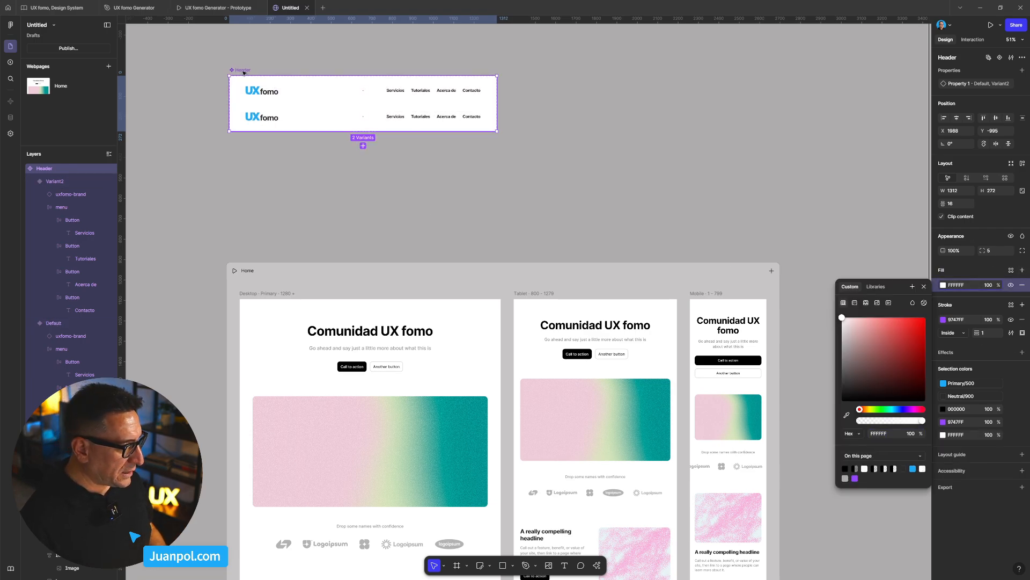
- Enlarge the Header component set to about 1403 × 383 and space its two variants 47 apart, inset from the set's edges
left_click_drag(498, 137, 517, 159)
scroll(418, 176, "up", 3, "ctrl")
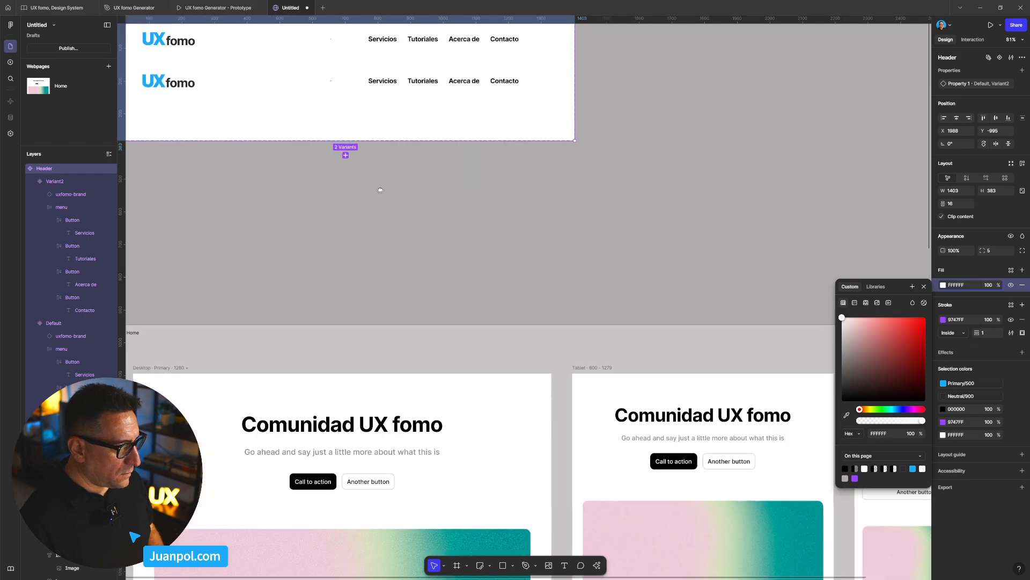
left_click_drag(380, 188, 469, 271)
left_click(249, 151)
left_click(274, 127, "shift")
left_click_drag(285, 167, 292, 193)
left_click(324, 242)
left_click(317, 177)
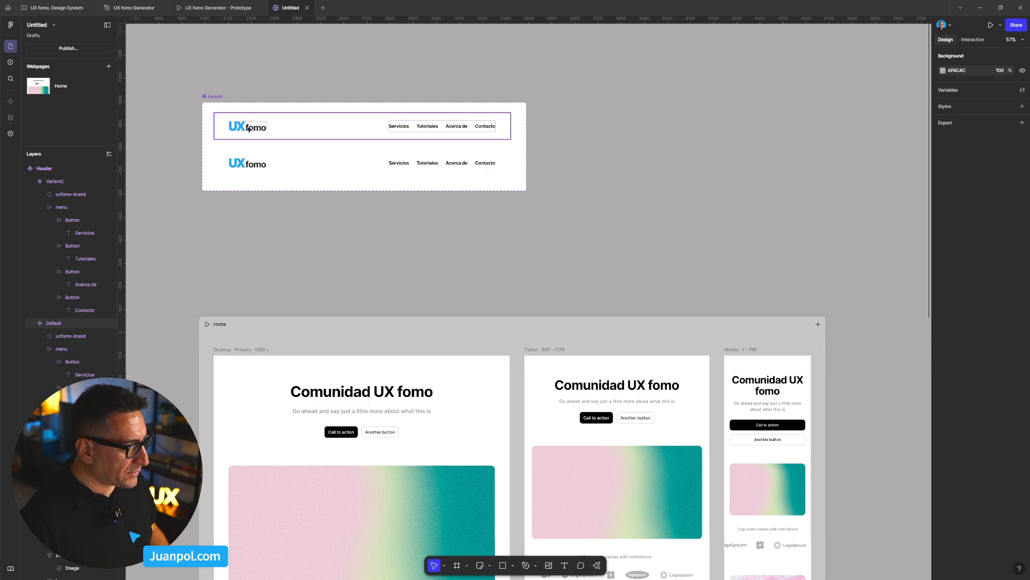
- Rename the Header's variant property to type and the first variant's value to Desktop
left_click(249, 129)
type("type")
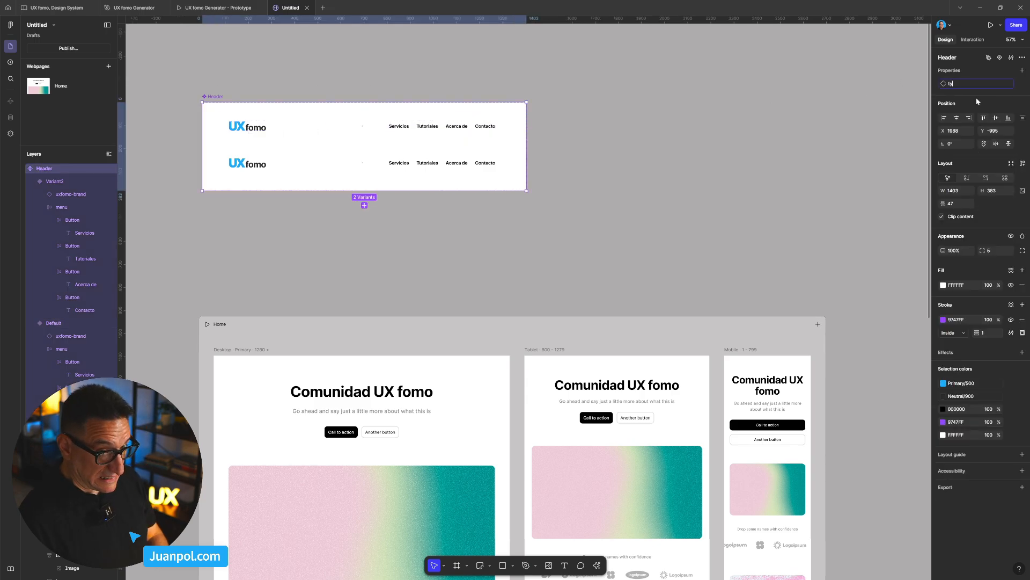
key("Return")
left_click(337, 134)
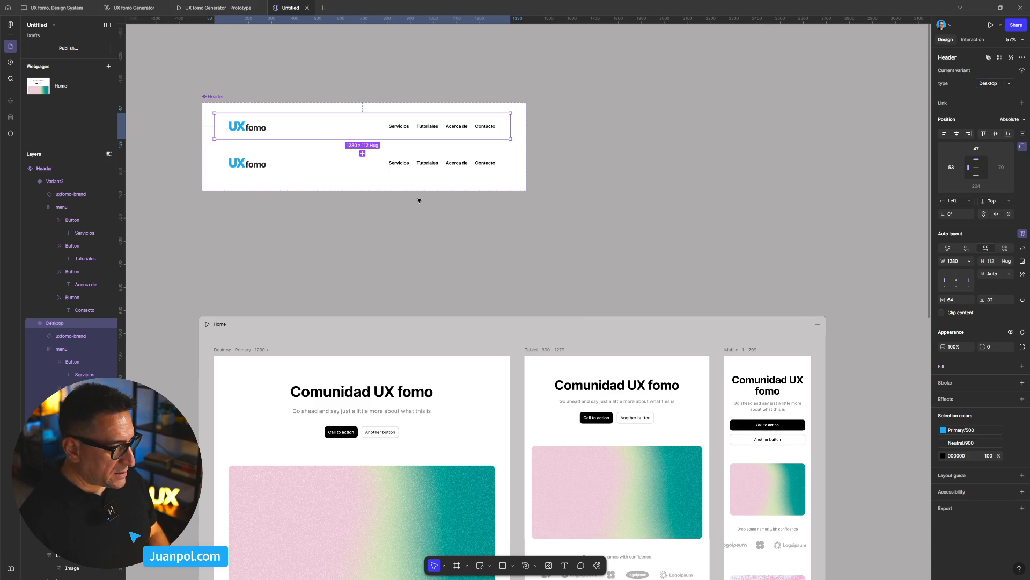
- Set the second Header variant's type value to Tablet
left_click(370, 166)
left_click(1001, 85)
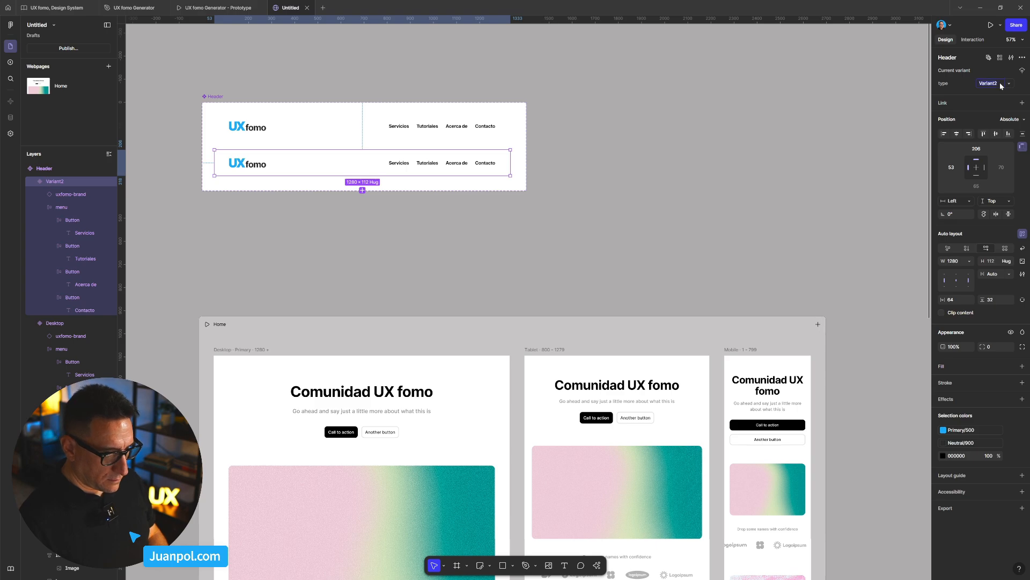
type("Tablet")
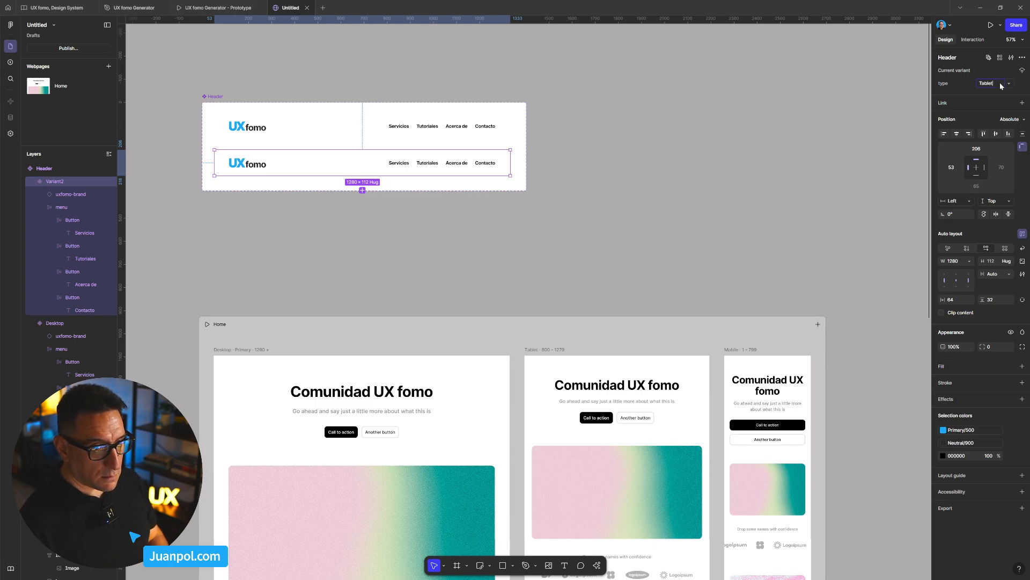
key("Return")
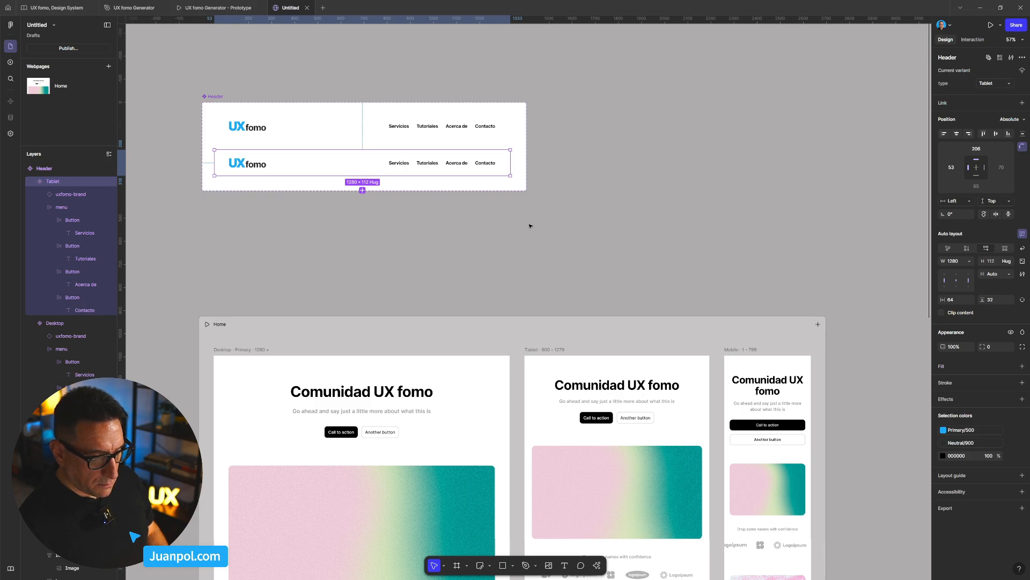
key("Escape")
- Add a third variant to the Header component set, below the Tablet variant
left_click(369, 171)
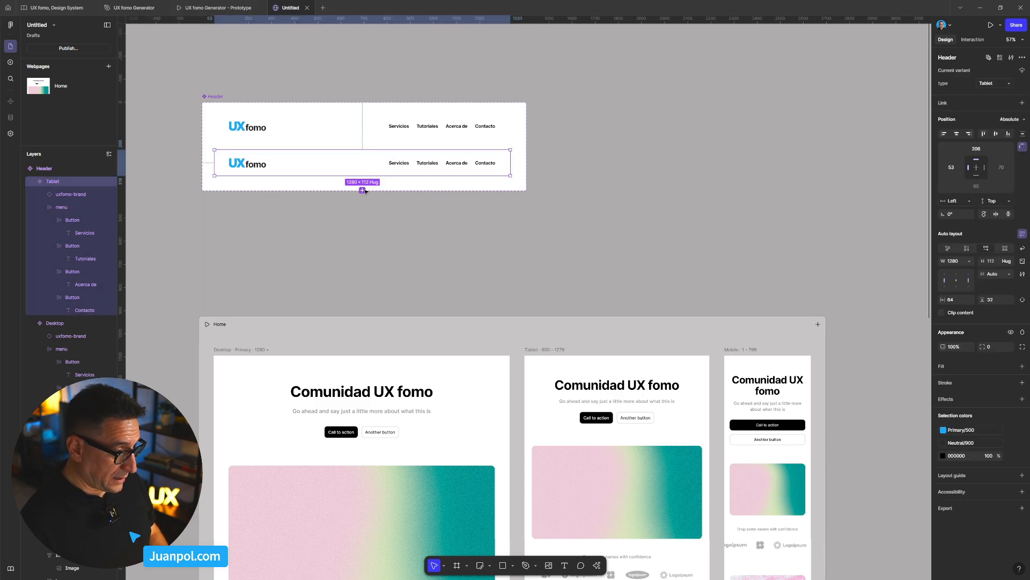
left_click(363, 190)
left_click(224, 100)
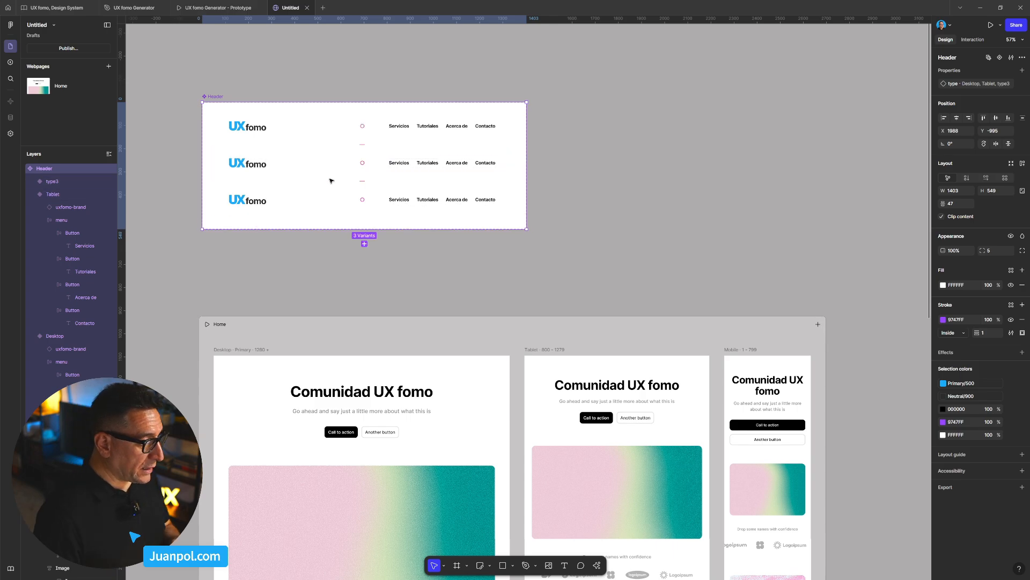
- Check the side padding of the Tablet page's image and set the Tablet header variant's horizontal padding to 32
left_click(548, 450)
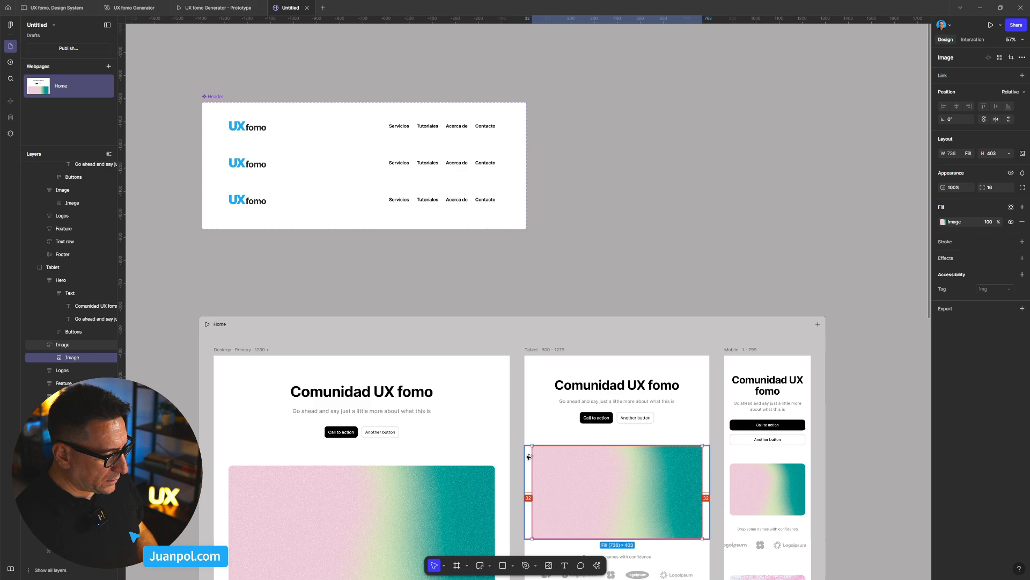
left_click(263, 163)
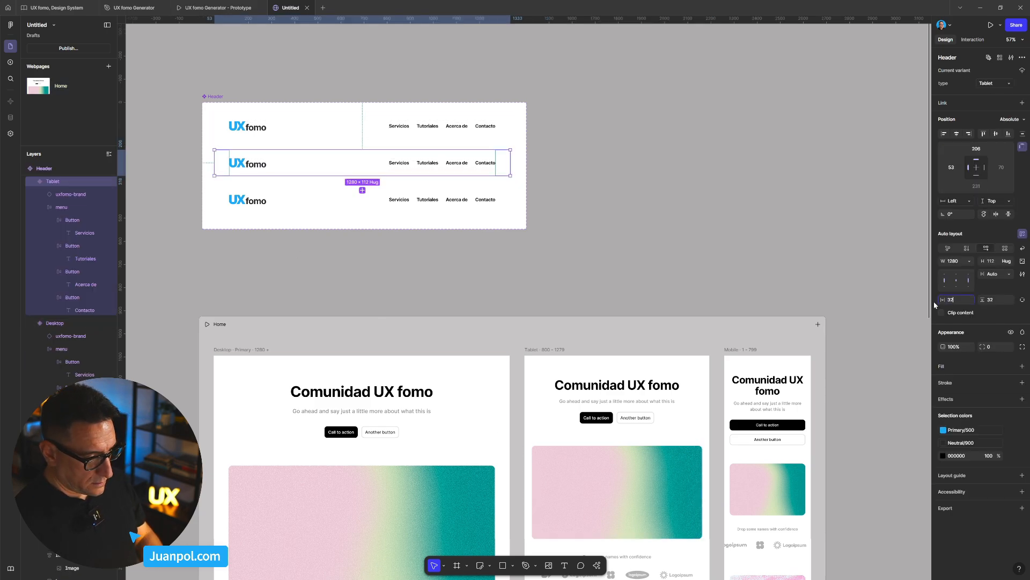
key("Return")
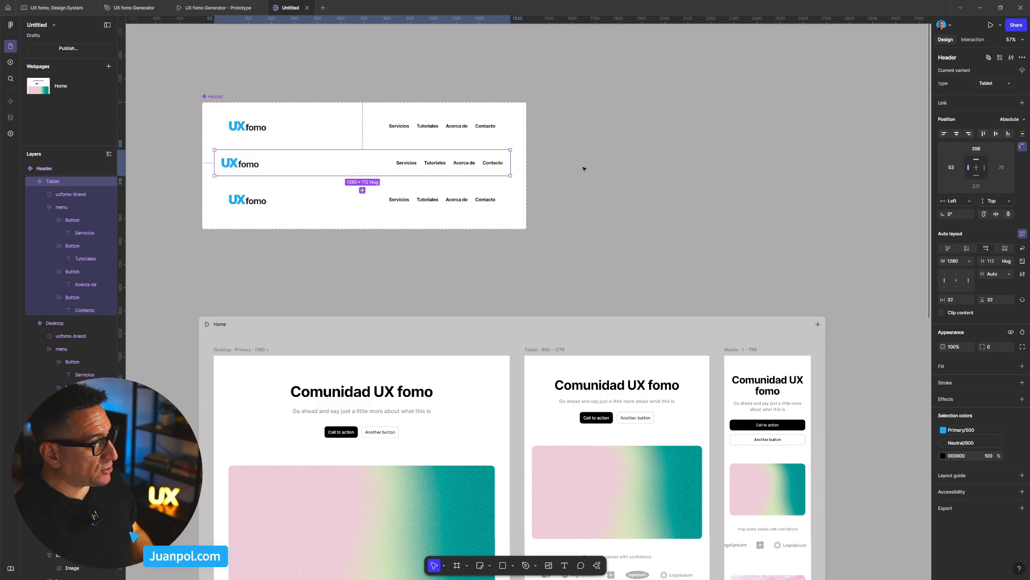
left_click(607, 167)
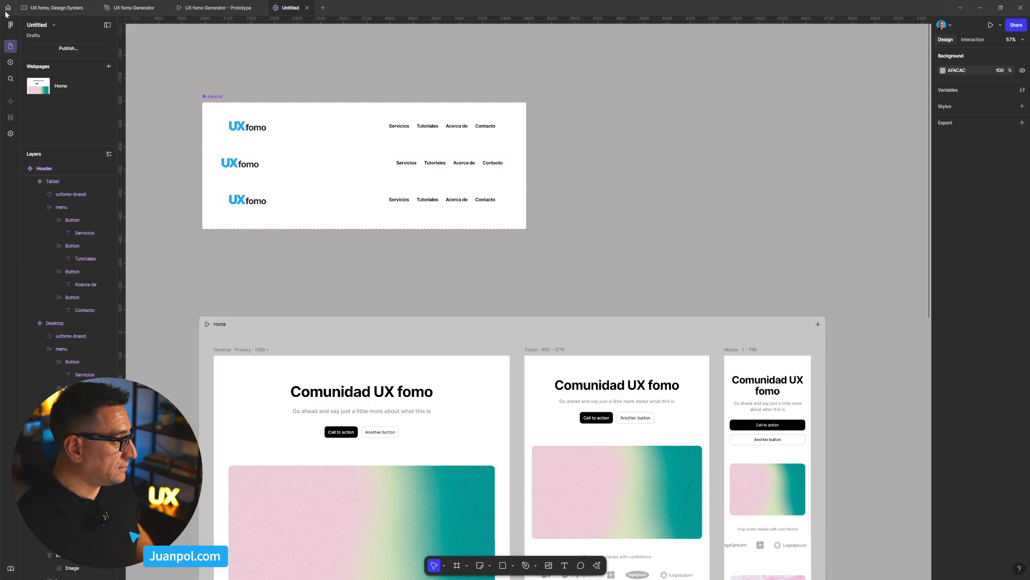
- Switch to the UX fomo, Design System file and pull an instance of the menu icon out of its Icons frame for reuse
left_click(57, 8)
scroll(484, 334, "down", 3)
left_click_drag(826, 385, 659, 343)
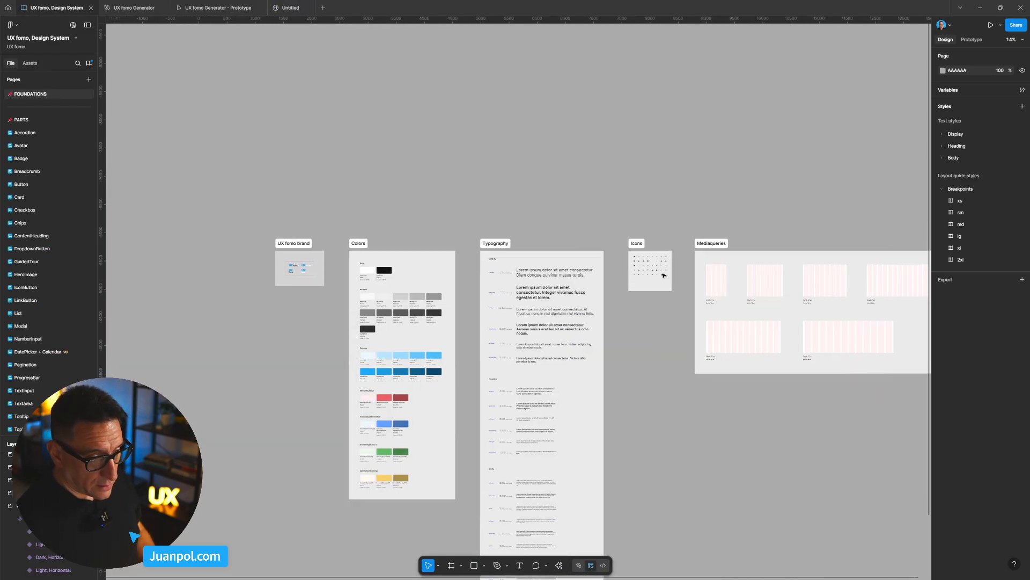
scroll(659, 268, "up", 6)
scroll(660, 322, "up", 5)
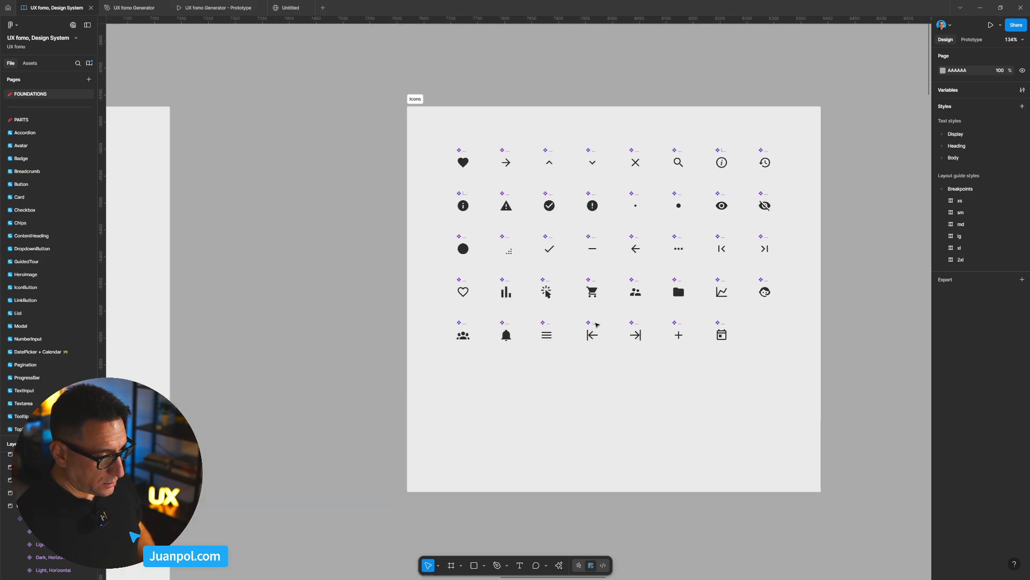
left_click_drag(556, 337, 323, 324)
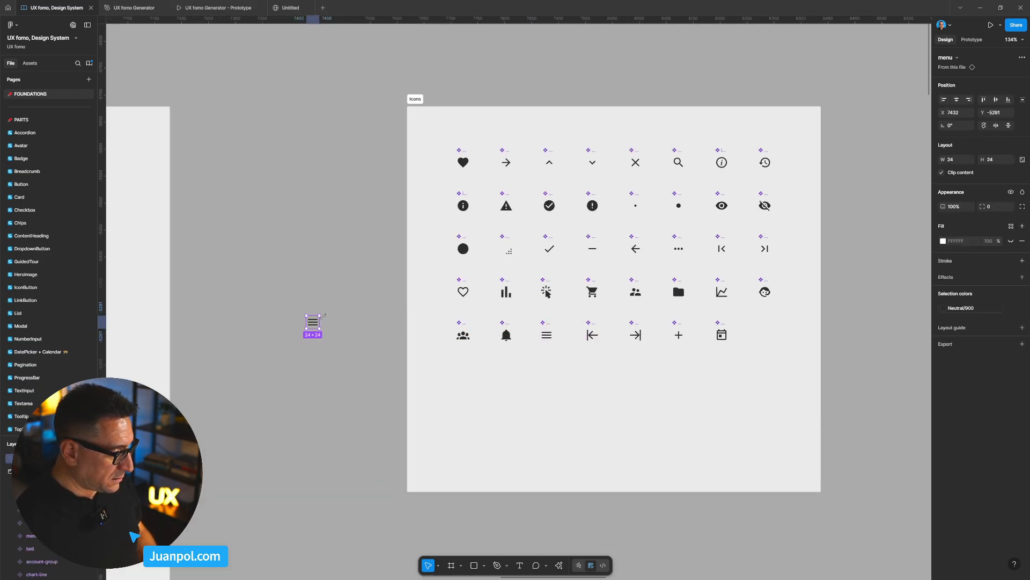
- Return to the Untitled site and replace the four text links in the Header's Tablet variant with the menu icon
left_click(290, 7)
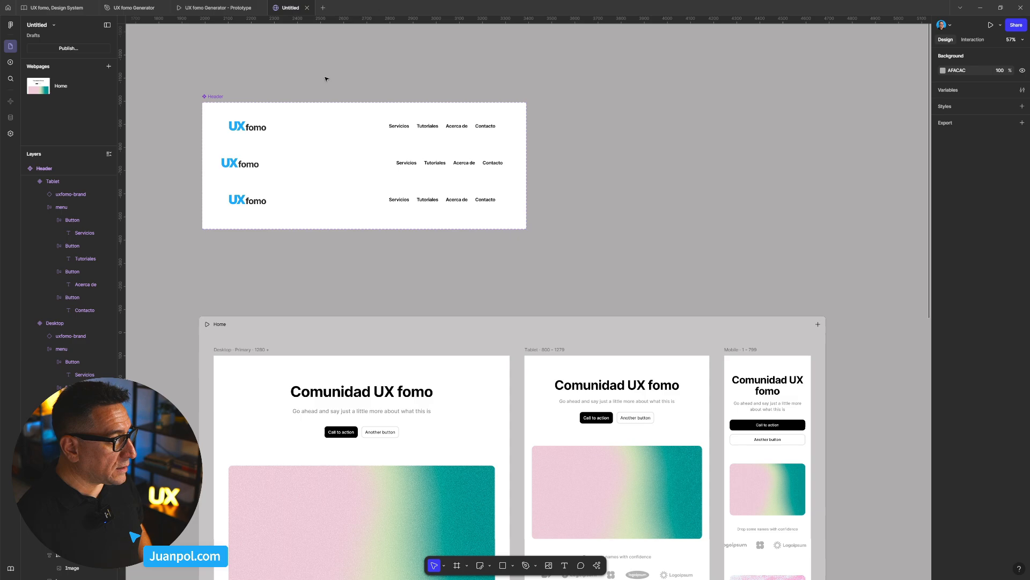
scroll(509, 280, "left", 3)
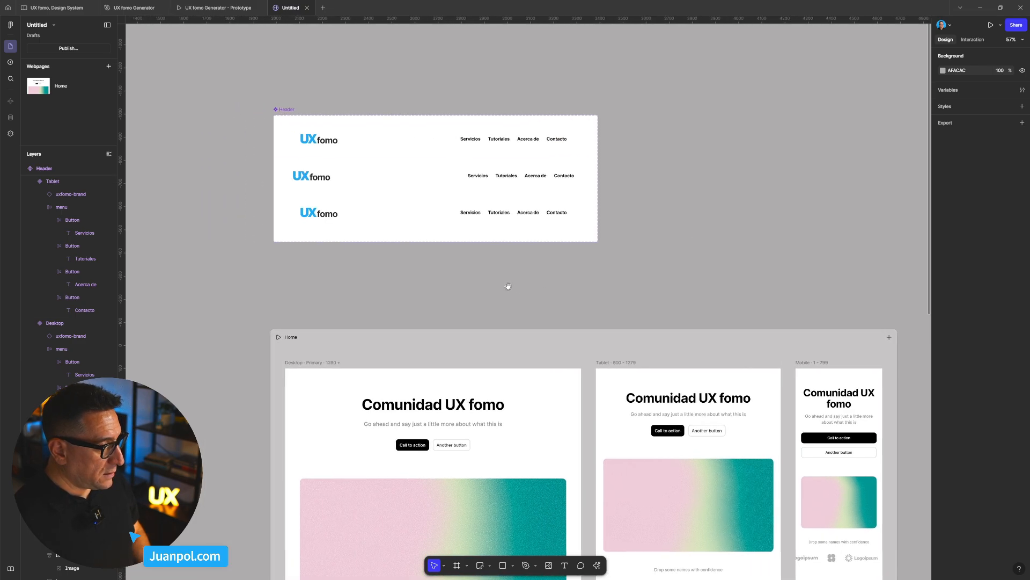
left_click(402, 183)
left_click(402, 182)
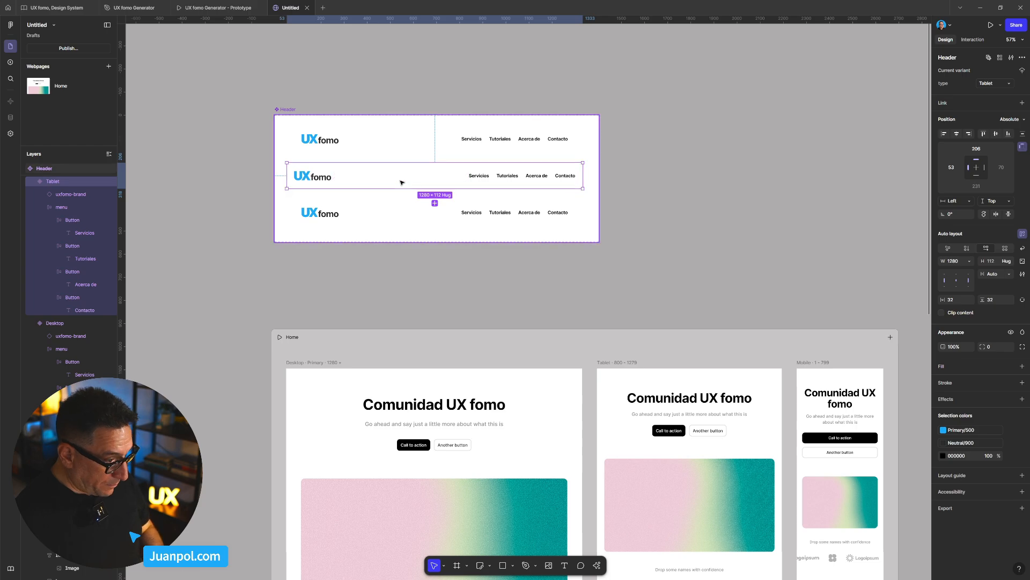
key("ctrl+v")
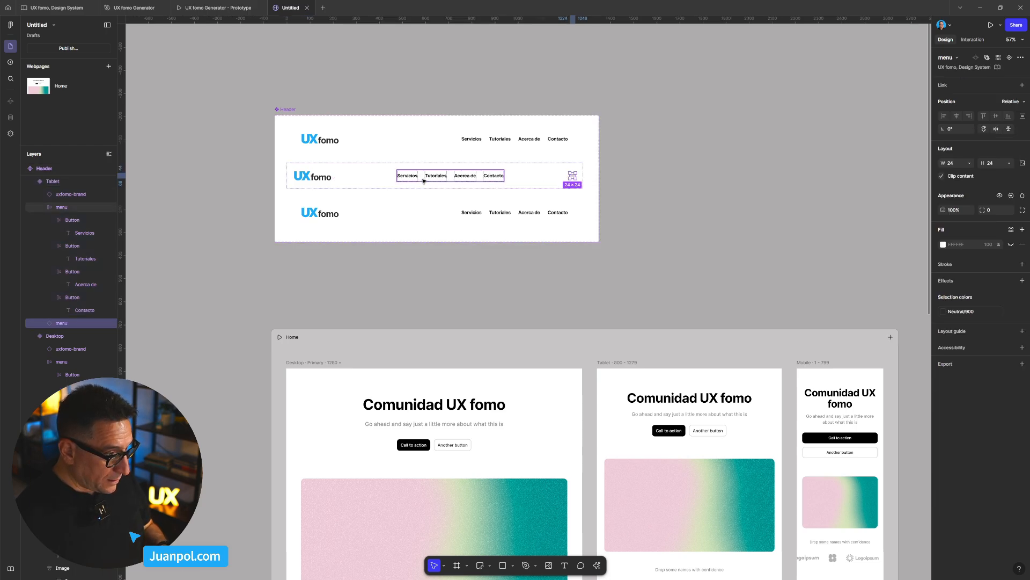
left_click(424, 181)
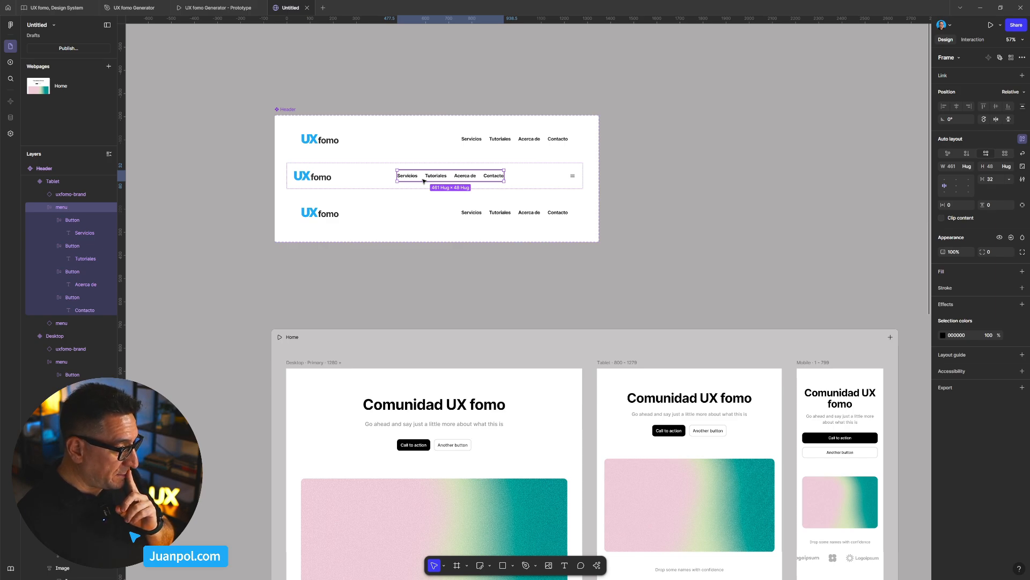
key("Delete")
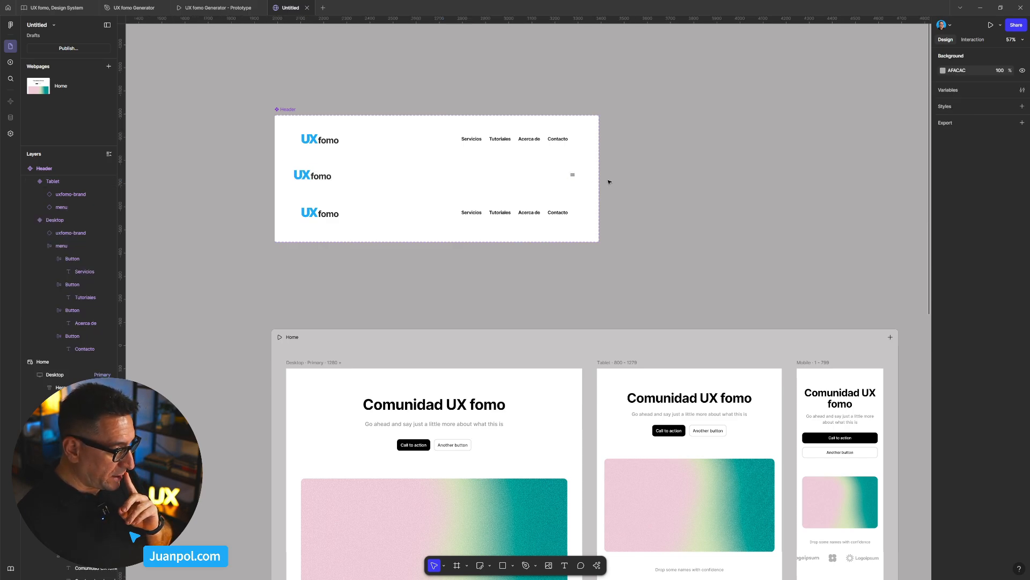
- Copy the Tablet variant's menu icon into the third Header variant and delete that variant's text-link menu frame
left_click(573, 176)
left_click(572, 176)
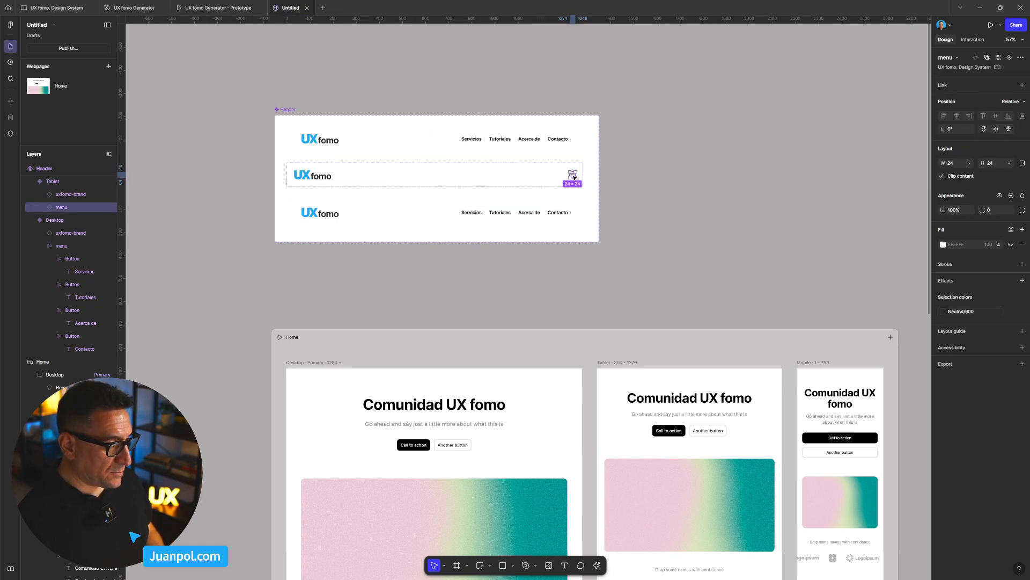
key("ctrl+c")
left_click(440, 217)
key("ctrl+v")
left_click(489, 213)
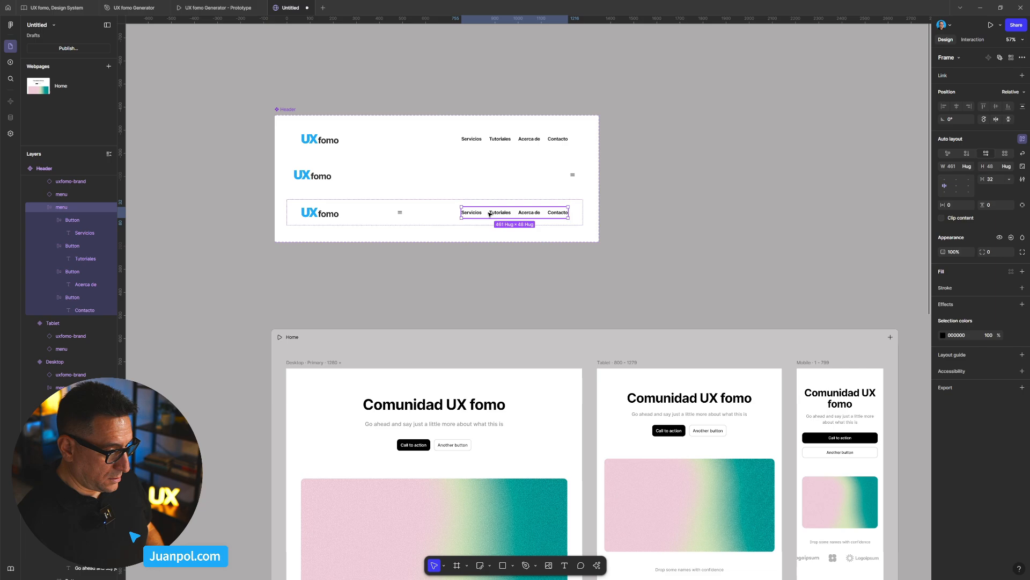
key("Delete")
key("Escape")
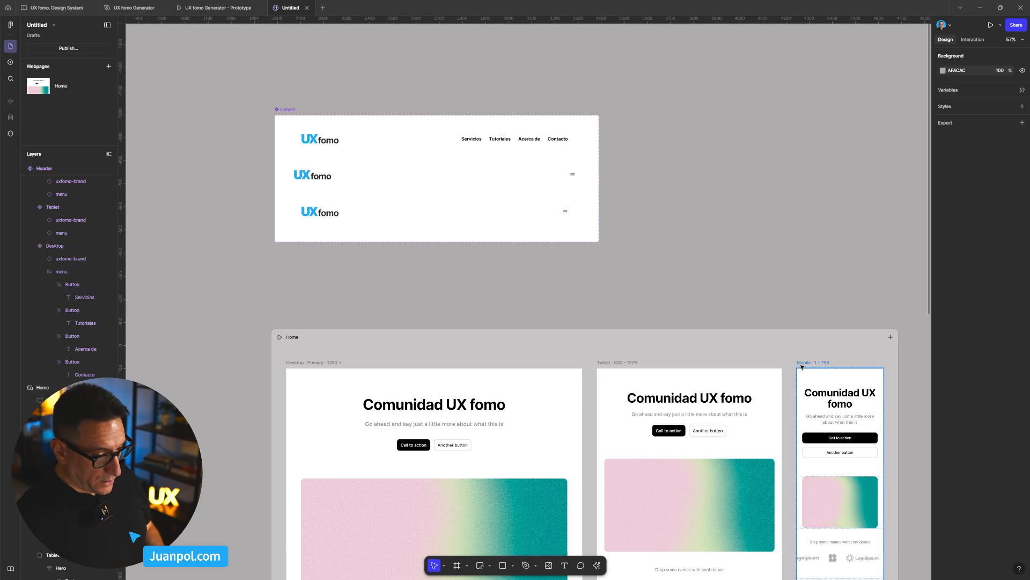
- Set the horizontal padding of the third Header variant to 32
left_click(802, 397)
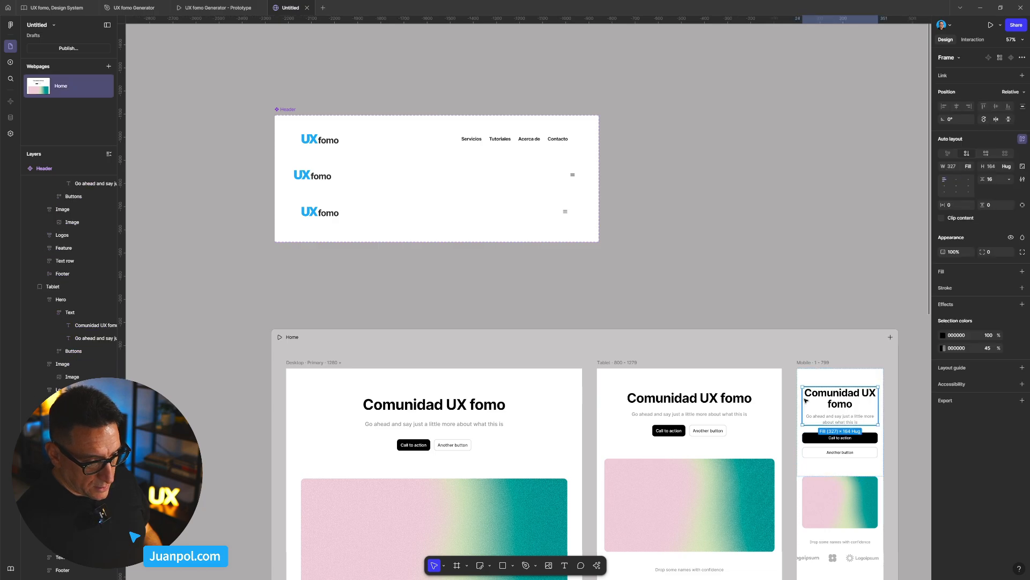
left_click(346, 212)
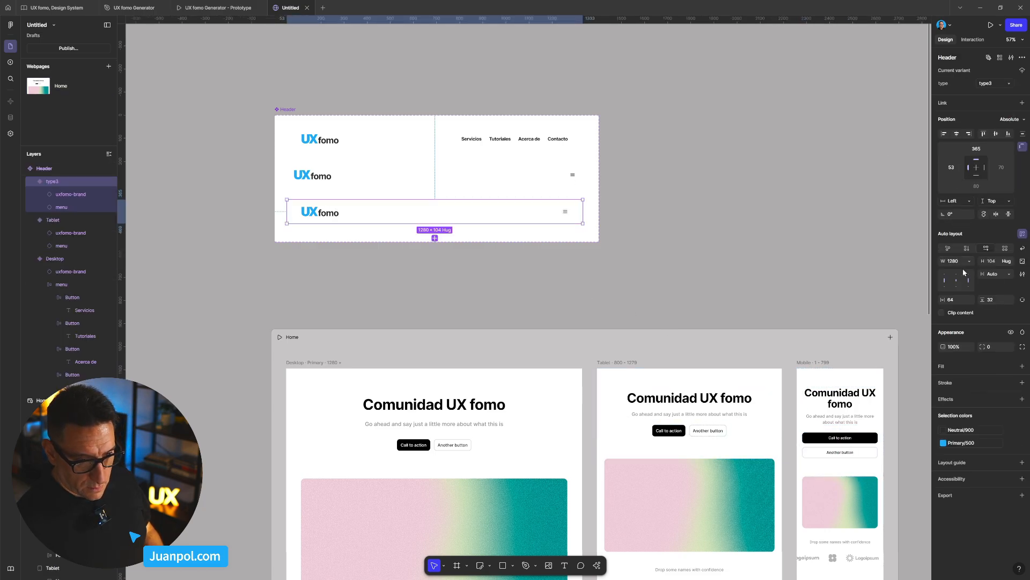
left_click(950, 301)
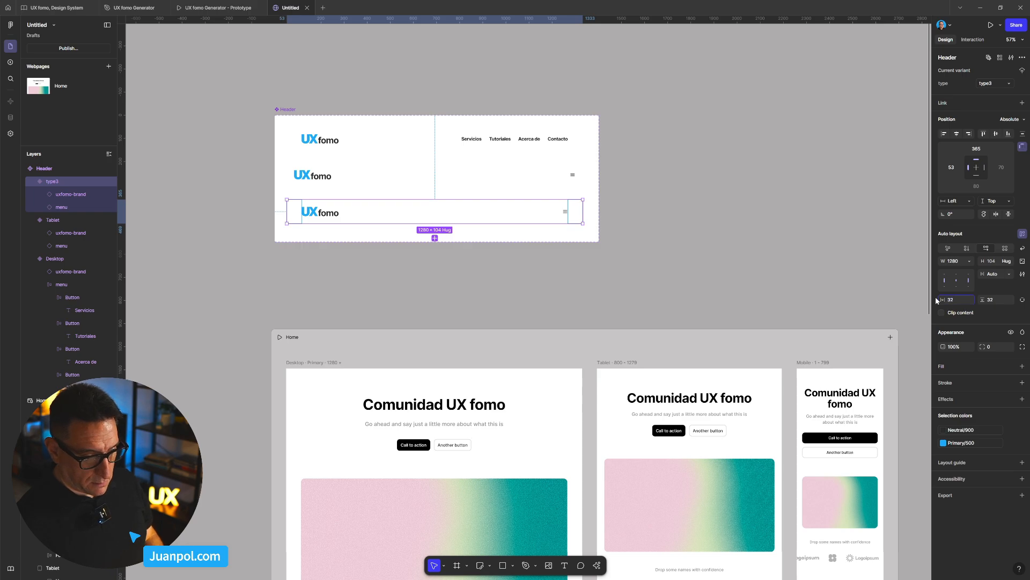
type("32")
key("Return")
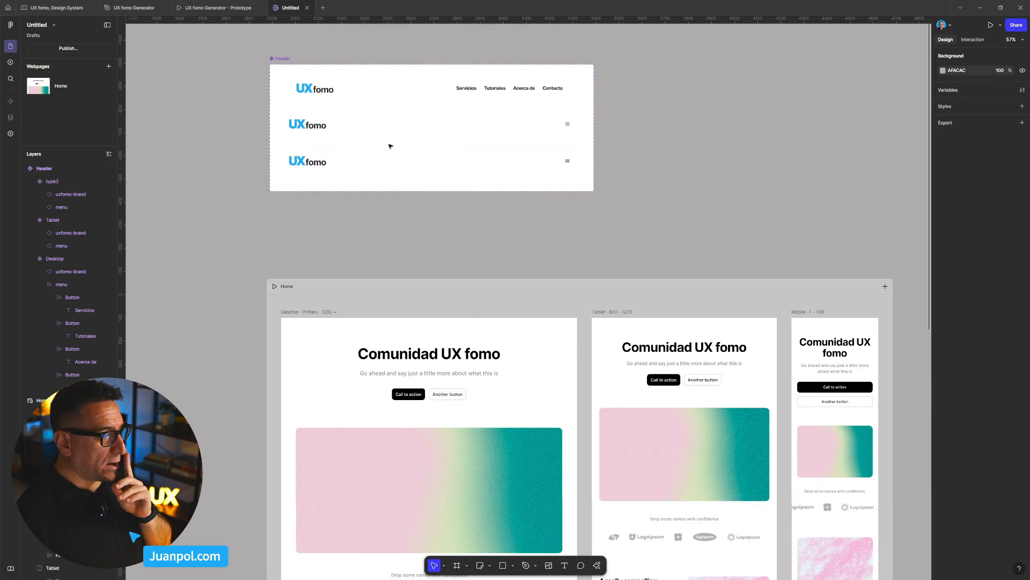
- Place an instance of the Desktop Header at the top of the Home page's Desktop frame and check it on the other breakpoints
left_click_drag(337, 92, 422, 181, "alt")
scroll(422, 182, "down", 2)
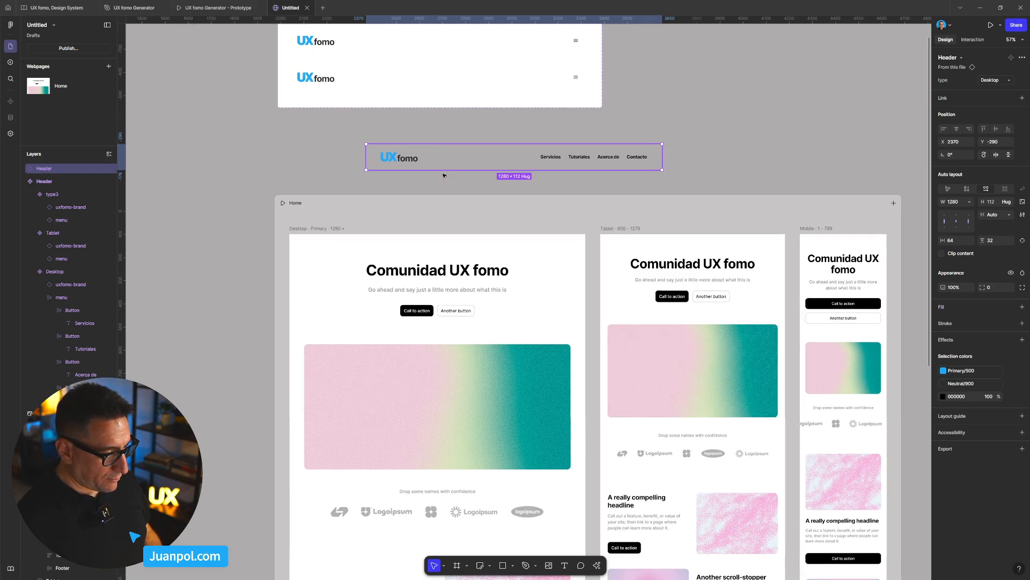
left_click_drag(441, 166, 359, 243)
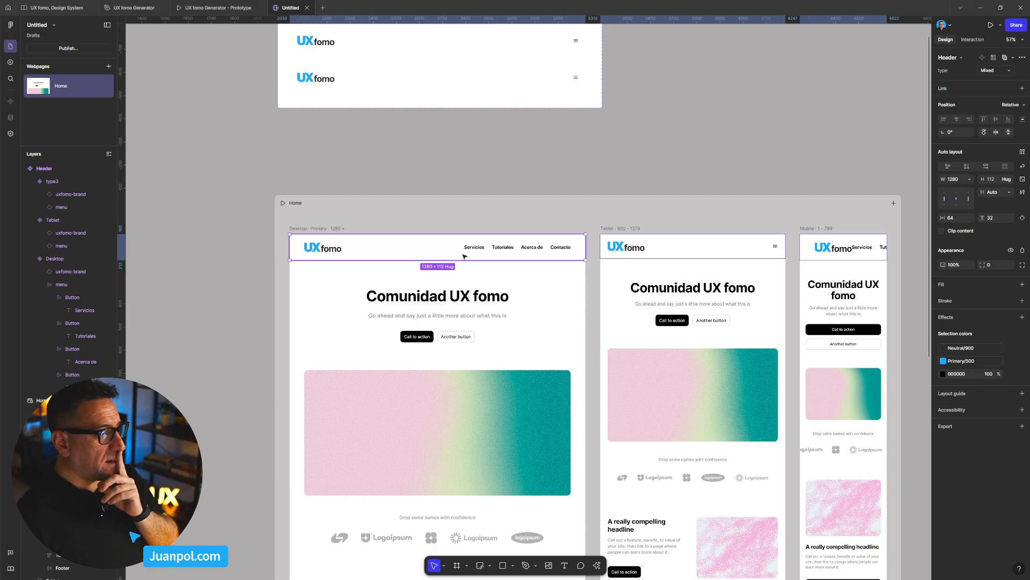
scroll(463, 269, "up", 2)
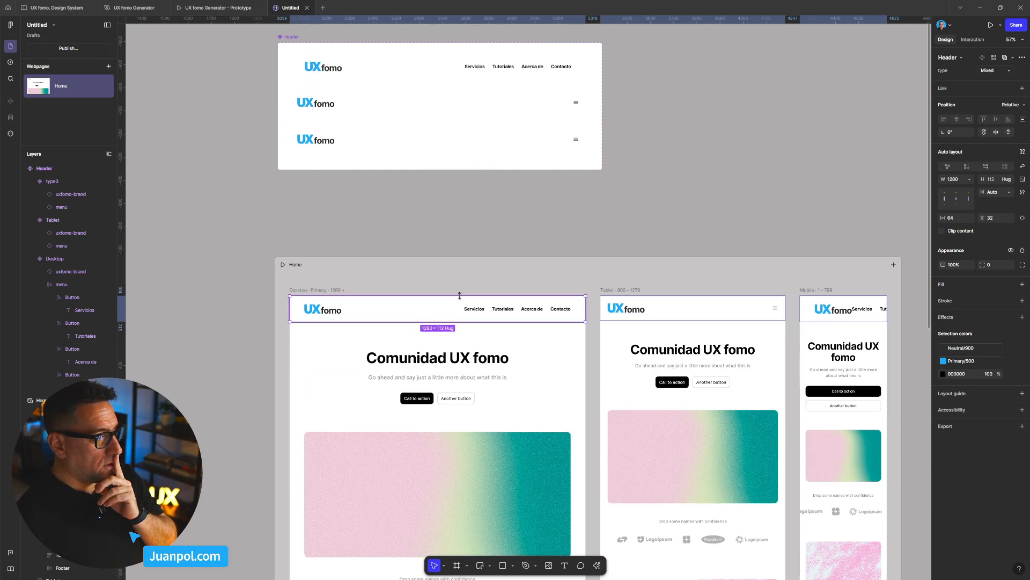
left_click(617, 311)
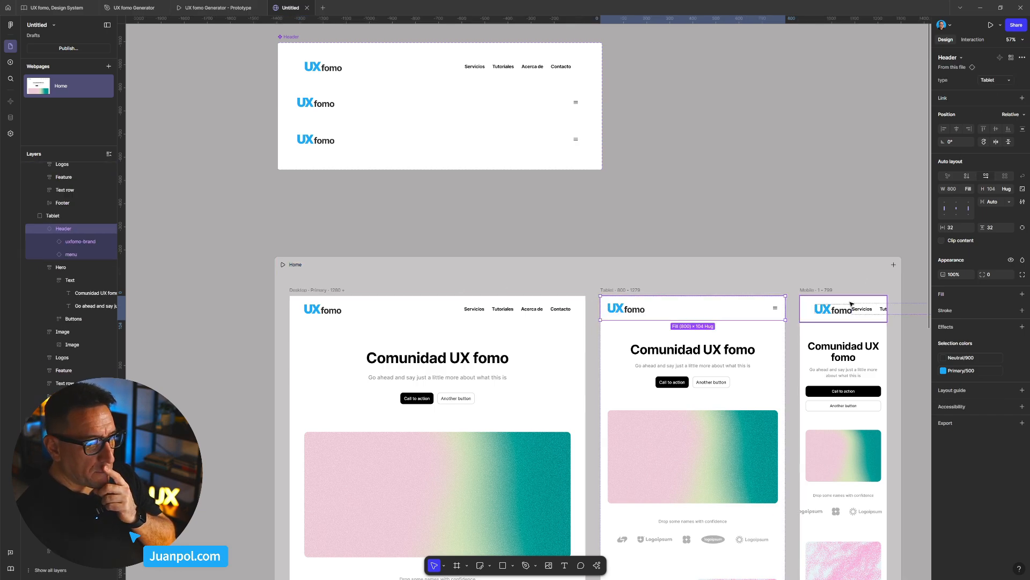
- Rename the type value of the third Header variant to Mobile
left_click(373, 138)
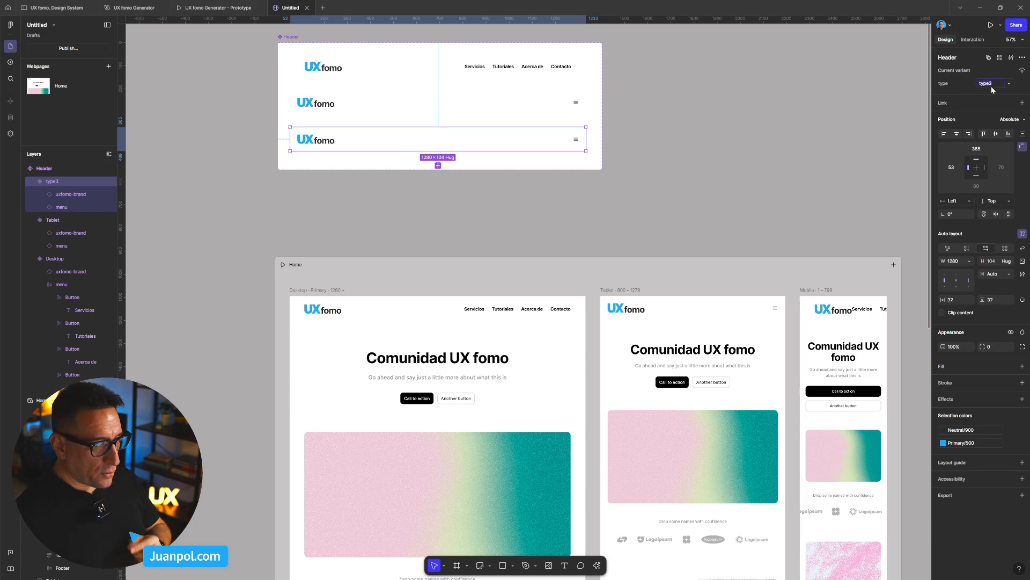
scroll(913, 180, "up", 1)
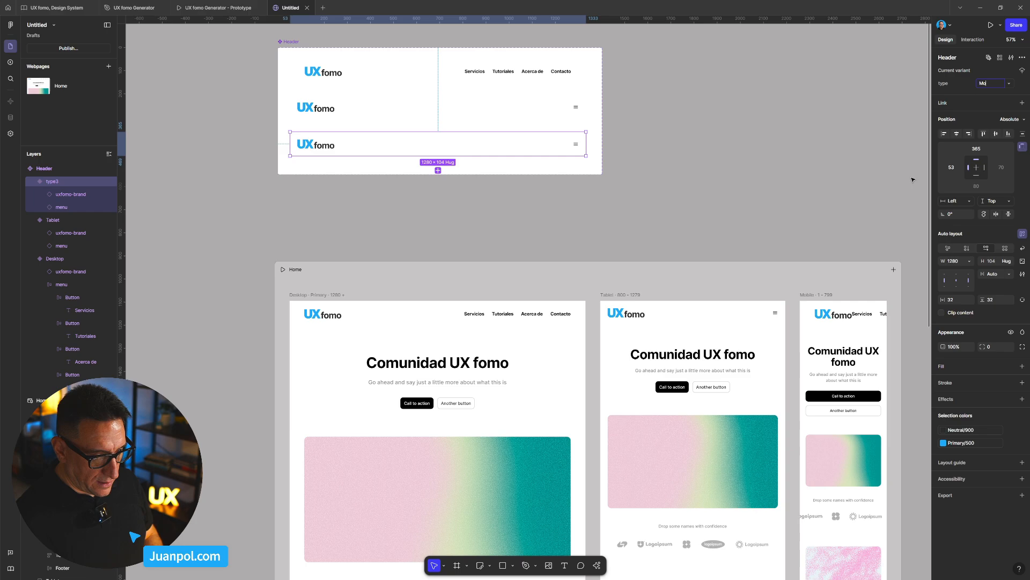
type("bil")
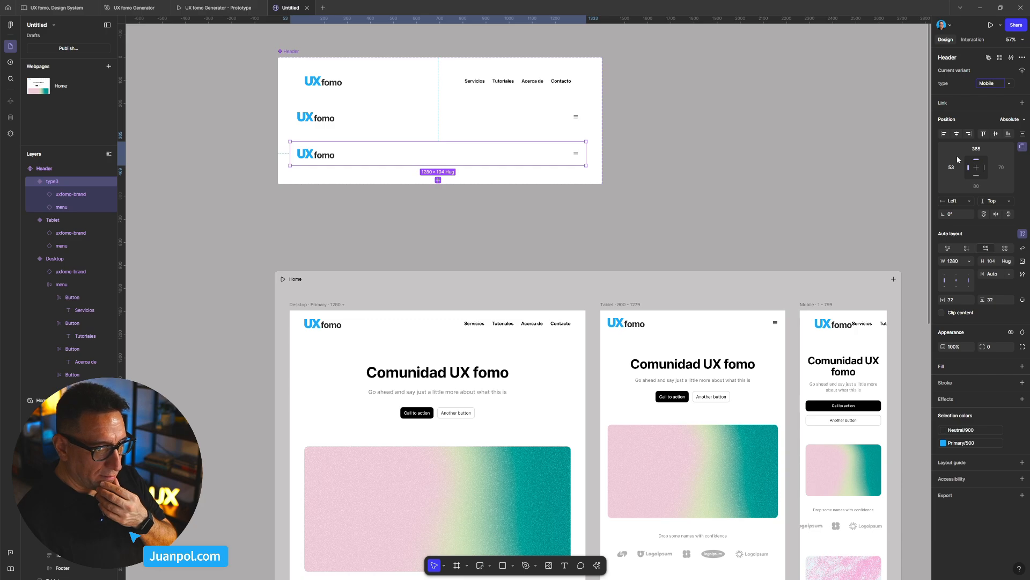
type("e")
key("Return")
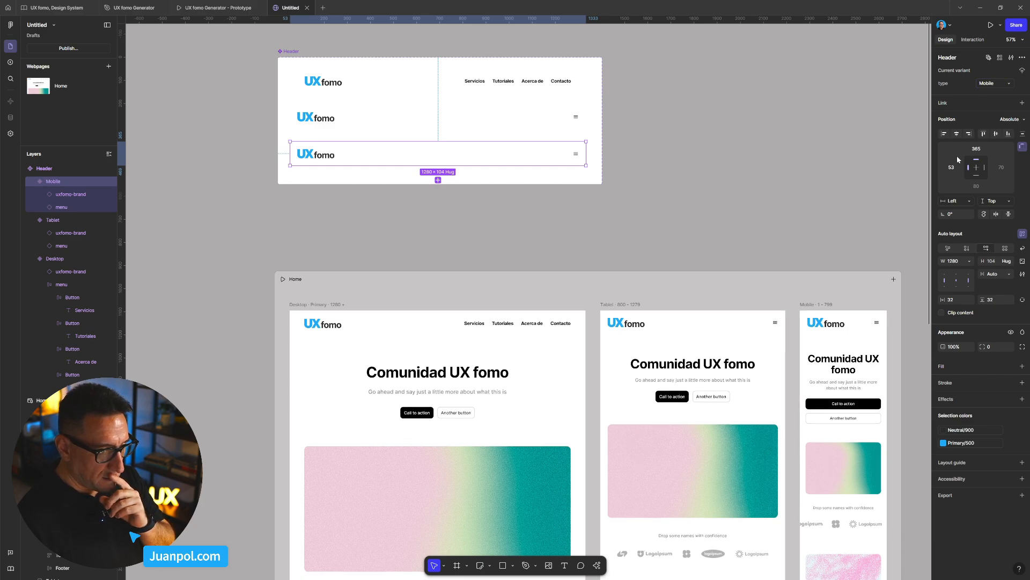
left_click_drag(798, 232, 731, 206)
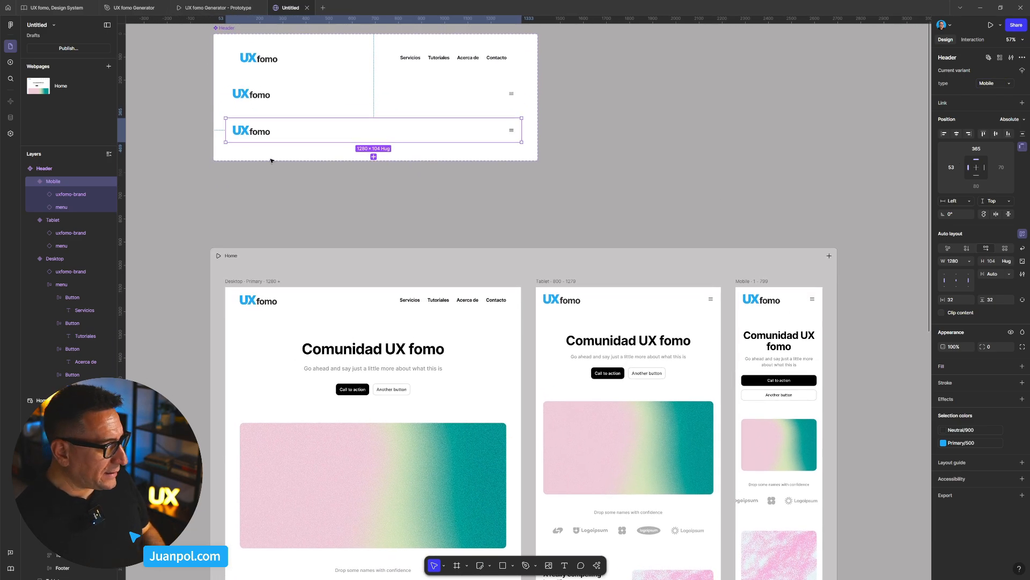
- Check the logo placement in the Tablet and Mobile Header variants and set the Mobile variant's horizontal padding to 24
left_click(239, 99)
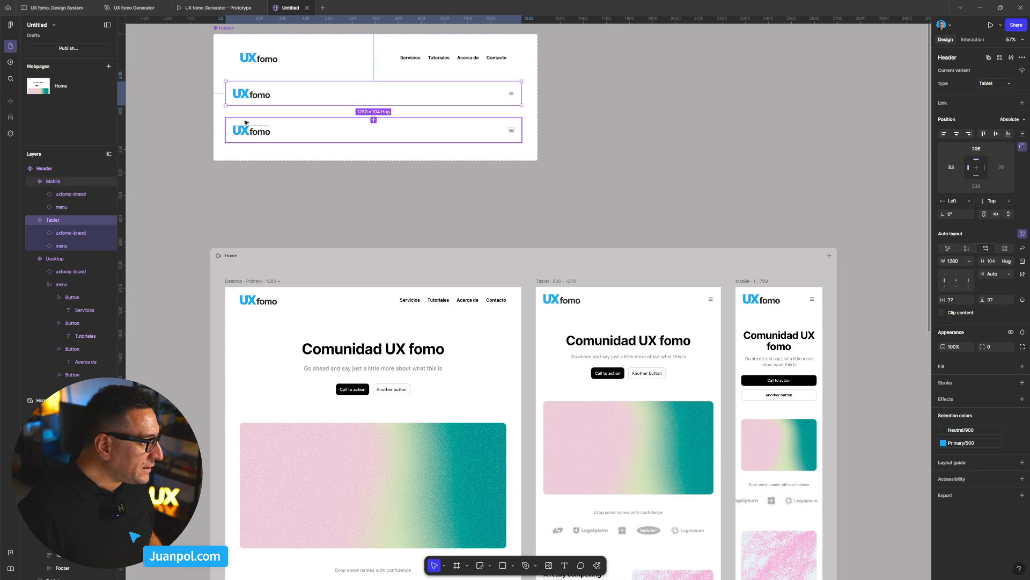
double_click(229, 96)
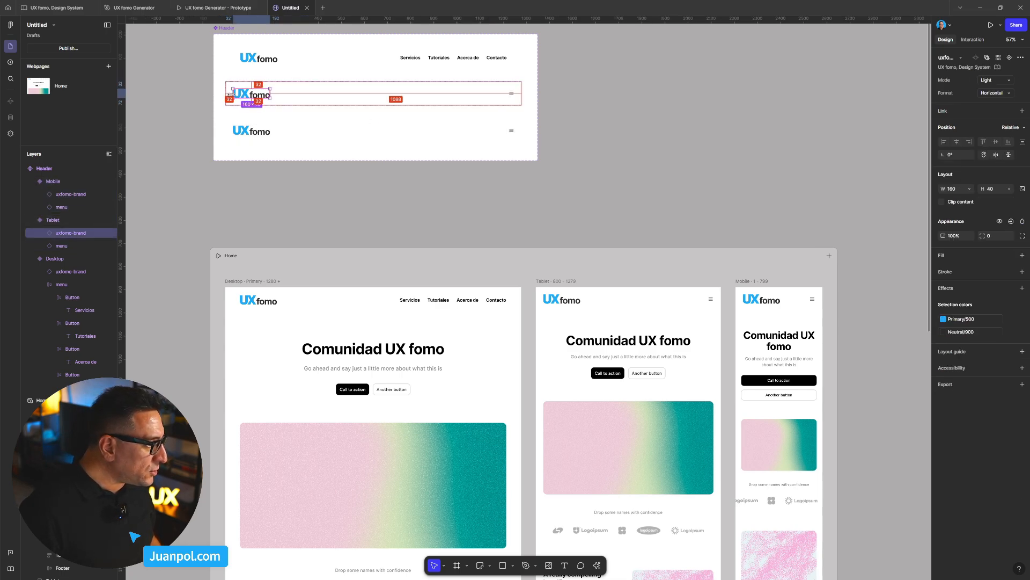
left_click(229, 130)
double_click(229, 130)
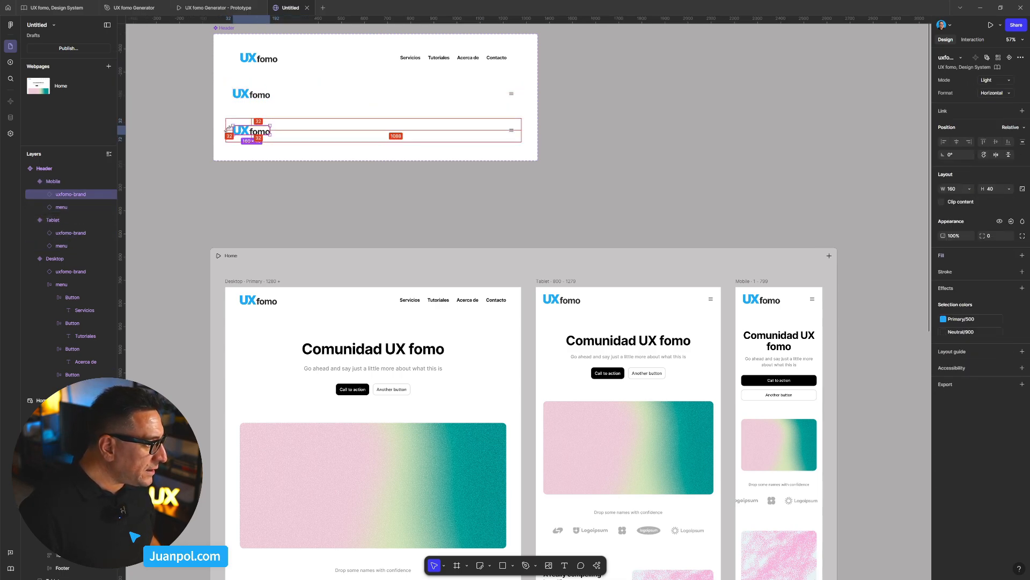
left_click(191, 134)
left_click(299, 134)
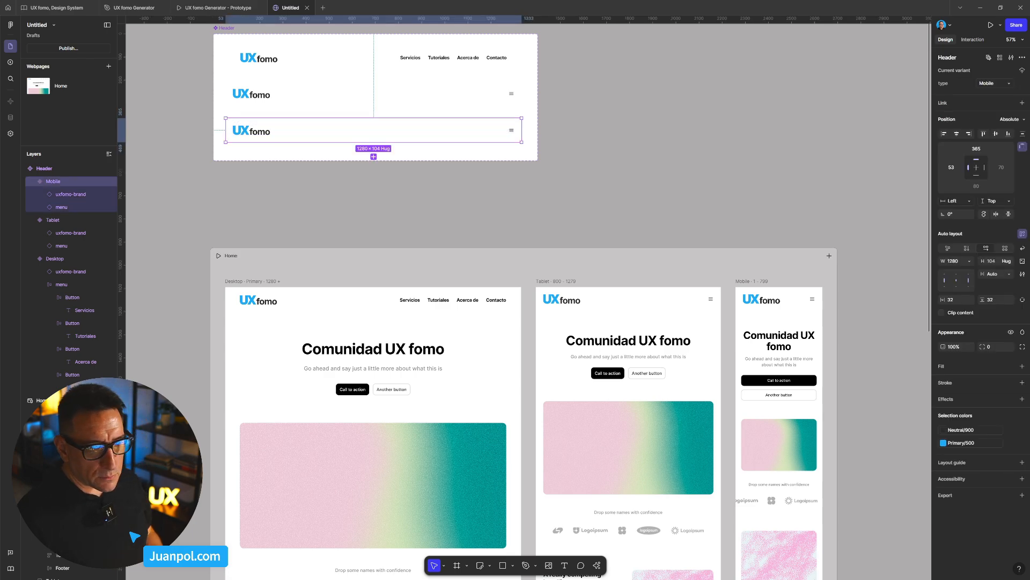
left_click(948, 300)
type("2")
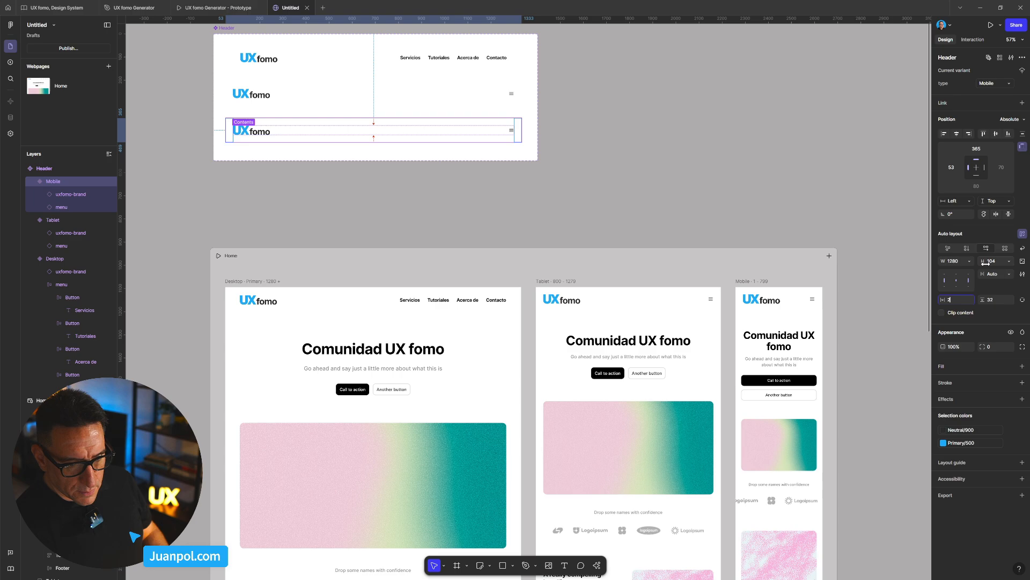
key("Return")
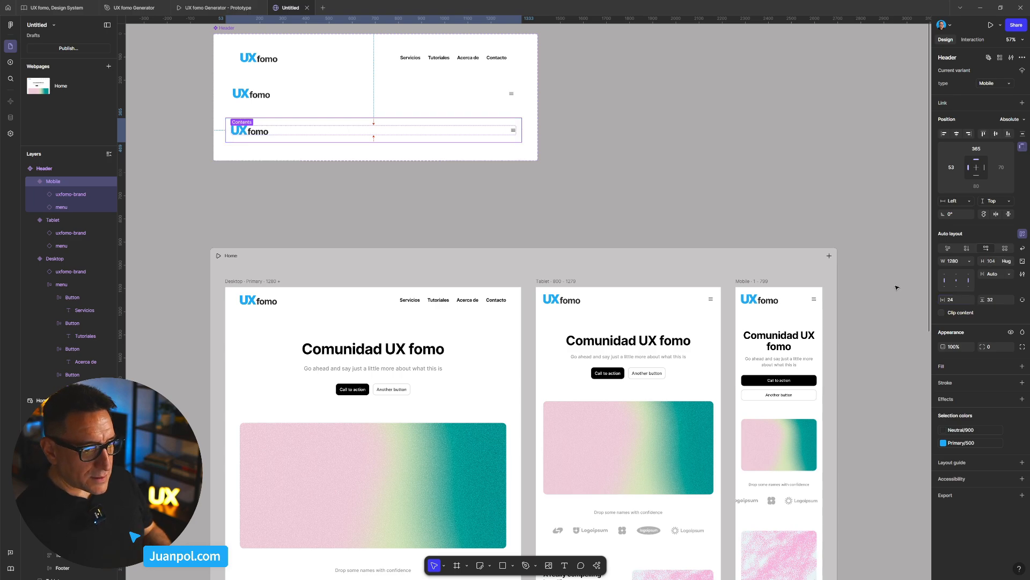
- Preview the Home page at desktop size, look through its sections and widen the preview to about 1288 to check the Header
left_click(776, 233)
scroll(777, 233, "up", 1)
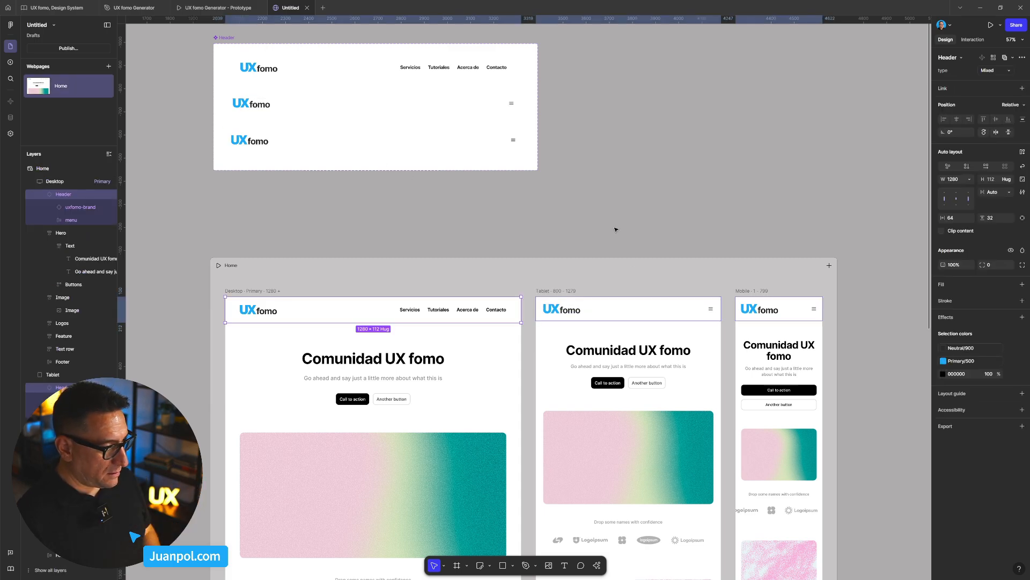
left_click(616, 228)
left_click_drag(684, 227, 575, 216)
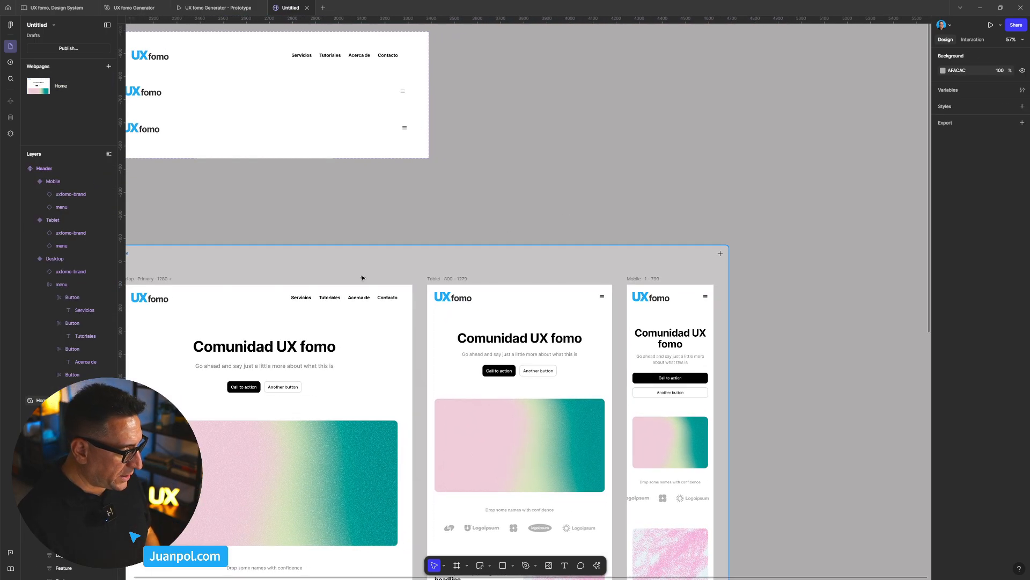
left_click_drag(345, 216, 508, 172)
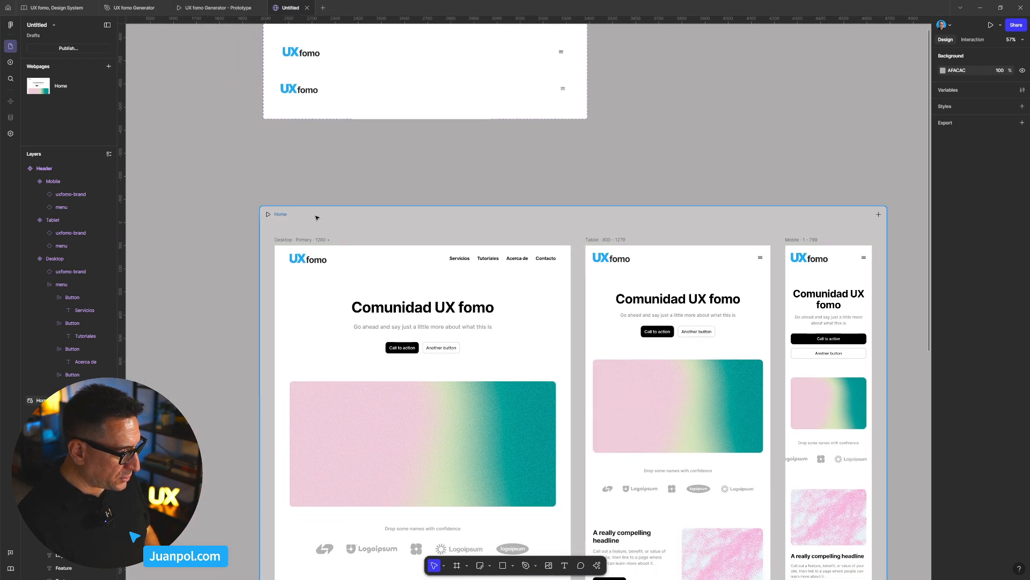
left_click(268, 215)
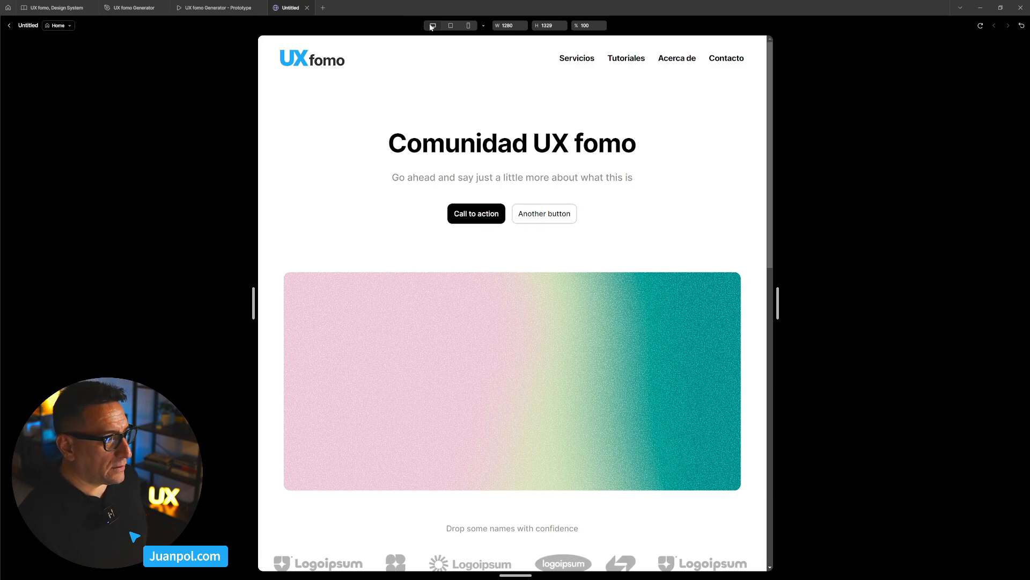
scroll(715, 187, "down", 3)
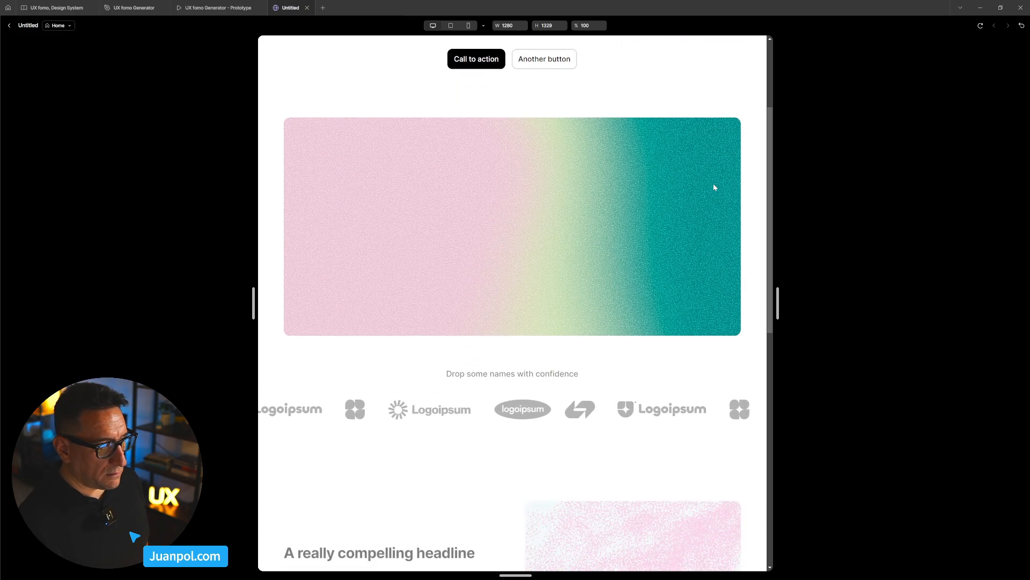
scroll(730, 368, "down", 7)
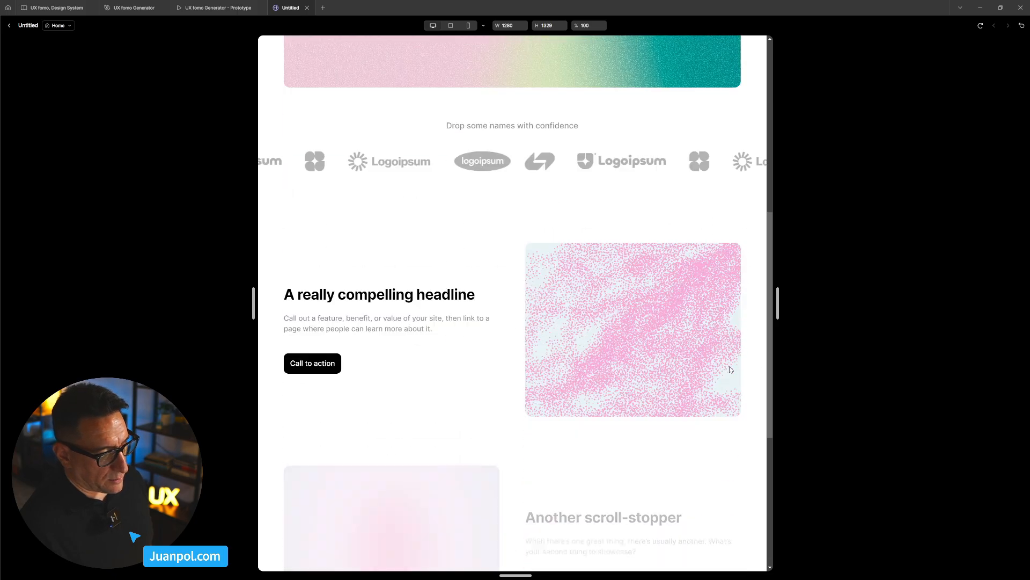
scroll(730, 365, "up", 10)
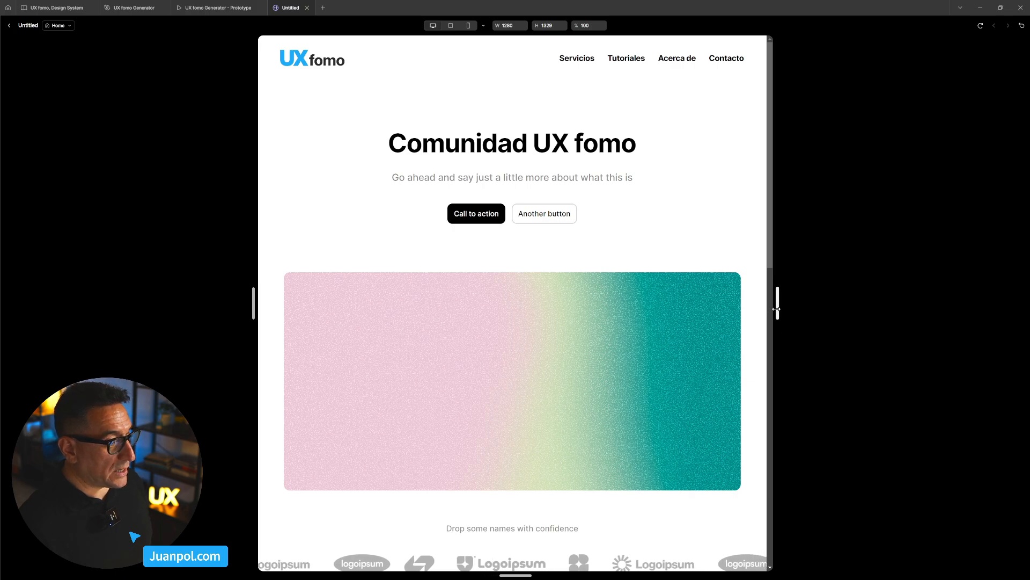
mouse_move(777, 310)
left_mouse_down()
mouse_move(791, 309)
mouse_move(768, 307)
mouse_move(859, 309)
mouse_move(778, 305)
left_mouse_up()
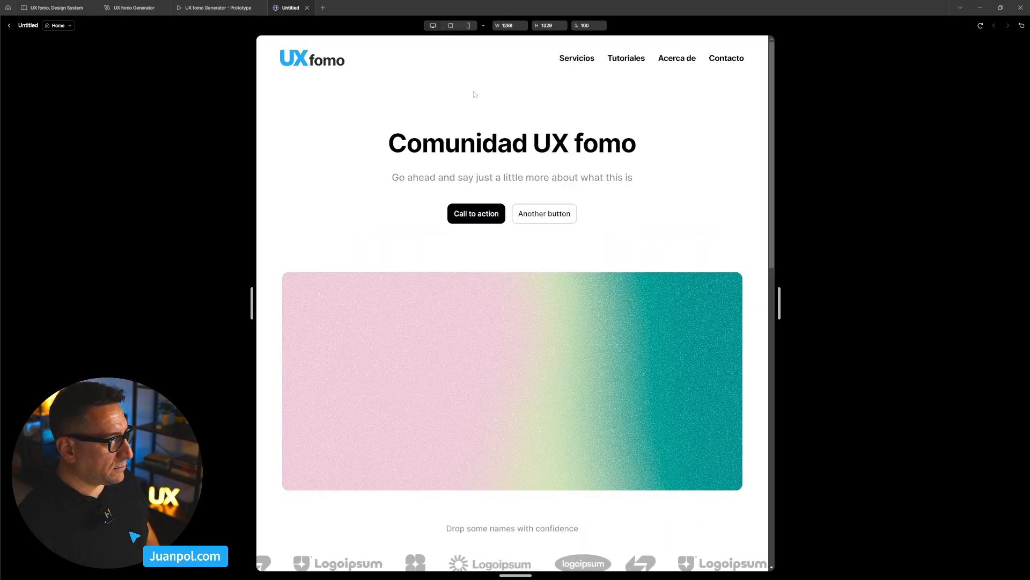
key("Escape")
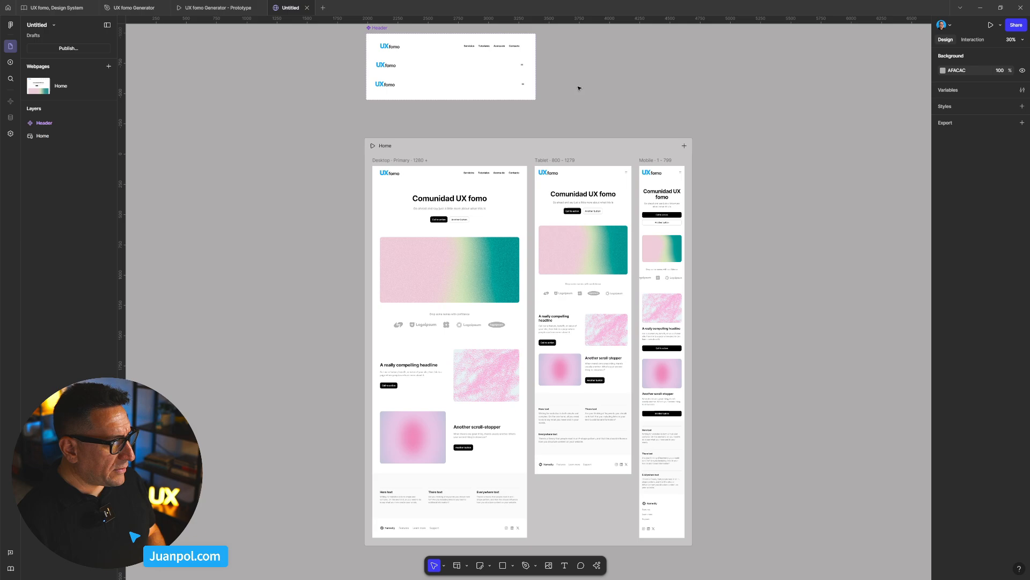
- Set the width of the Header instance in the Home page's Desktop frame to Fill container
scroll(578, 89, "up", 1)
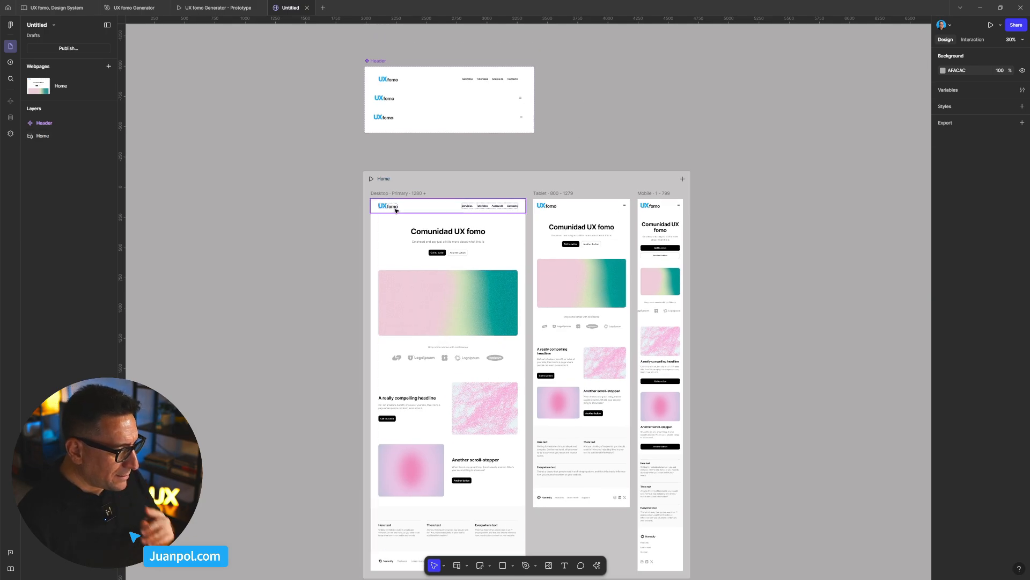
scroll(396, 211, "up", 3)
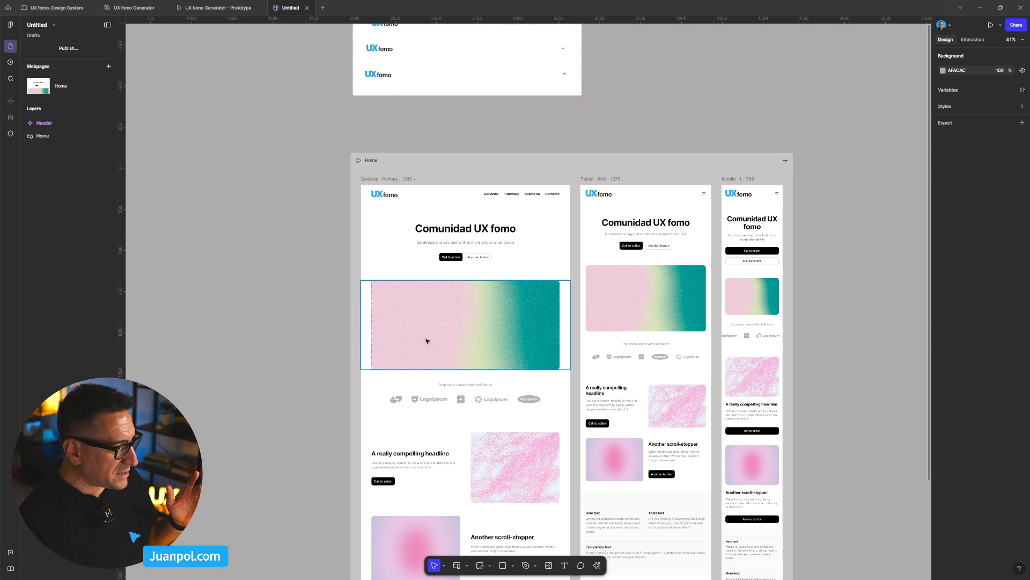
left_click(420, 201)
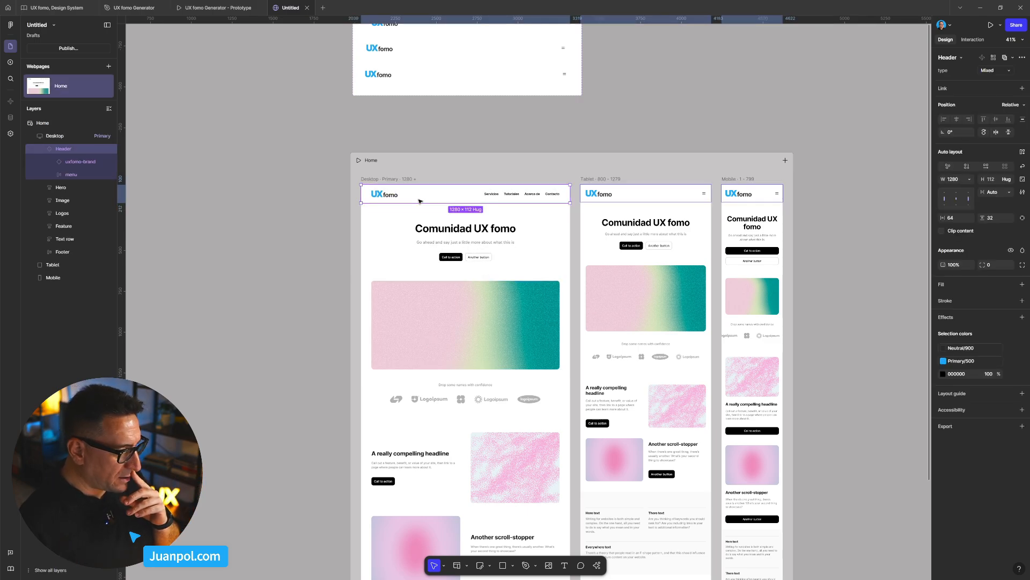
left_click(969, 180)
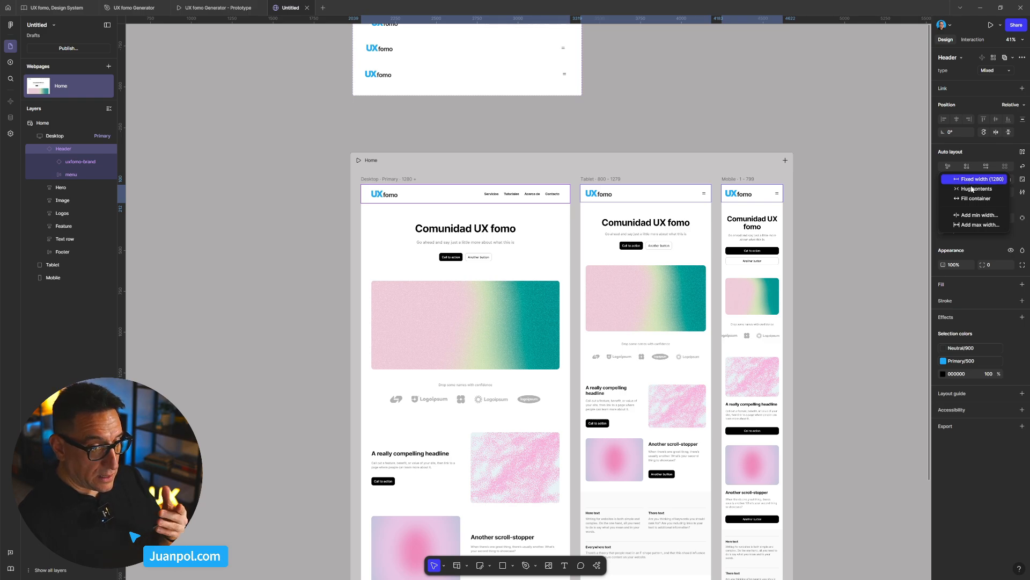
left_click(976, 198)
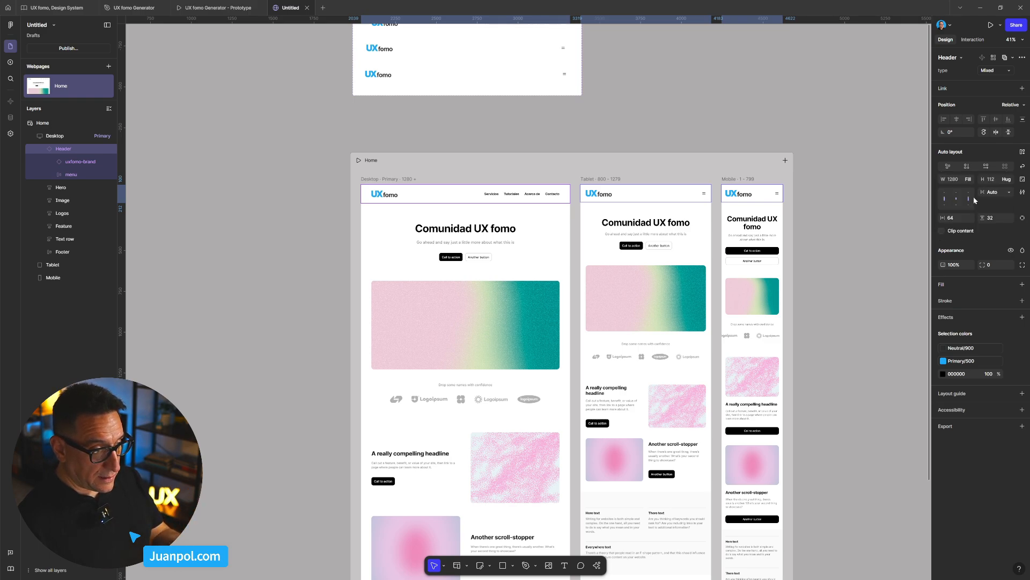
- Preview the Home page again and widen the preview to about 1414 to check how the Header stretches
left_click(359, 161)
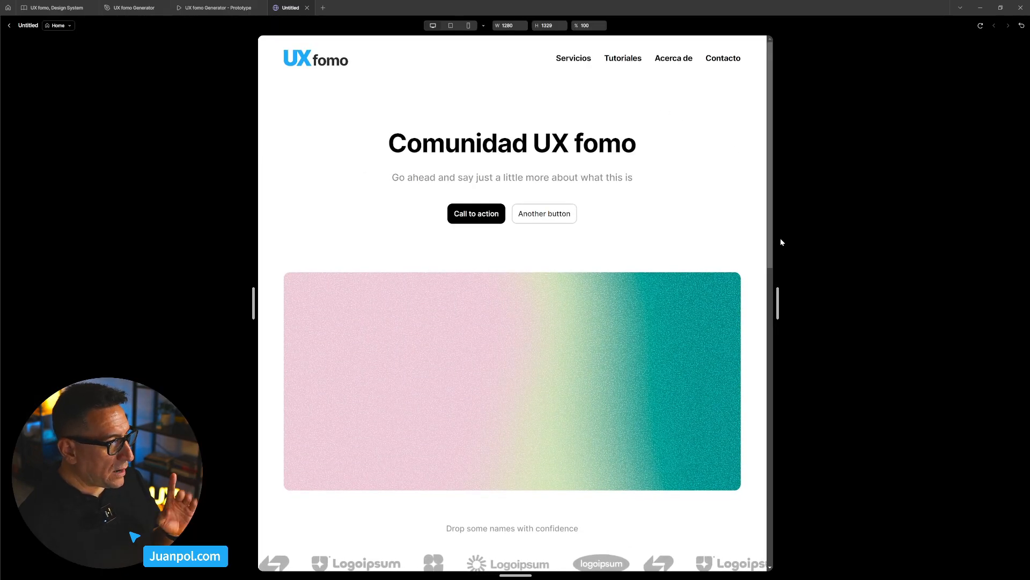
left_click_drag(778, 284, 806, 286)
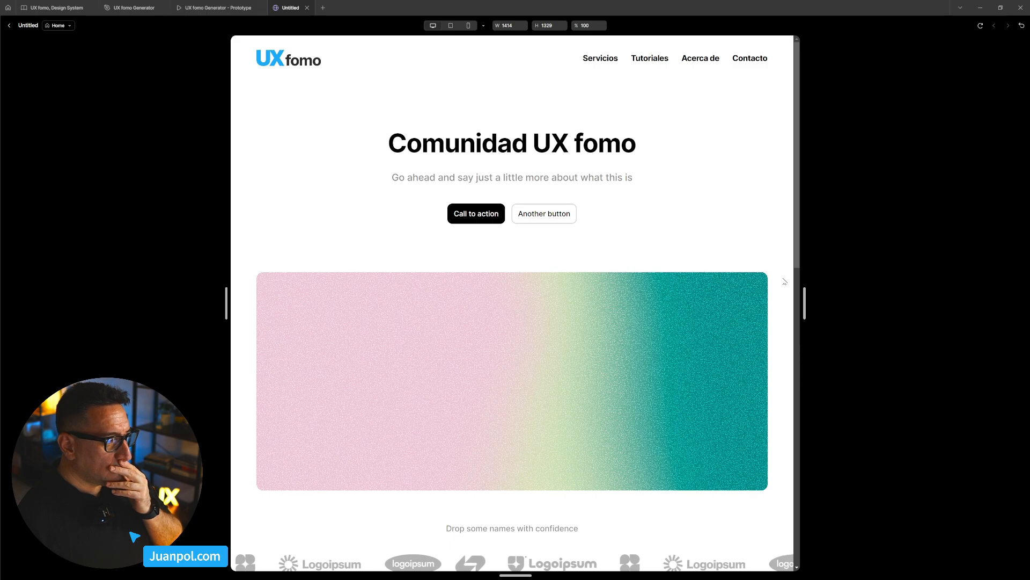
mouse_move(801, 296)
left_mouse_down()
mouse_move(608, 288)
mouse_move(833, 278)
mouse_move(767, 280)
mouse_move(806, 280)
left_mouse_up()
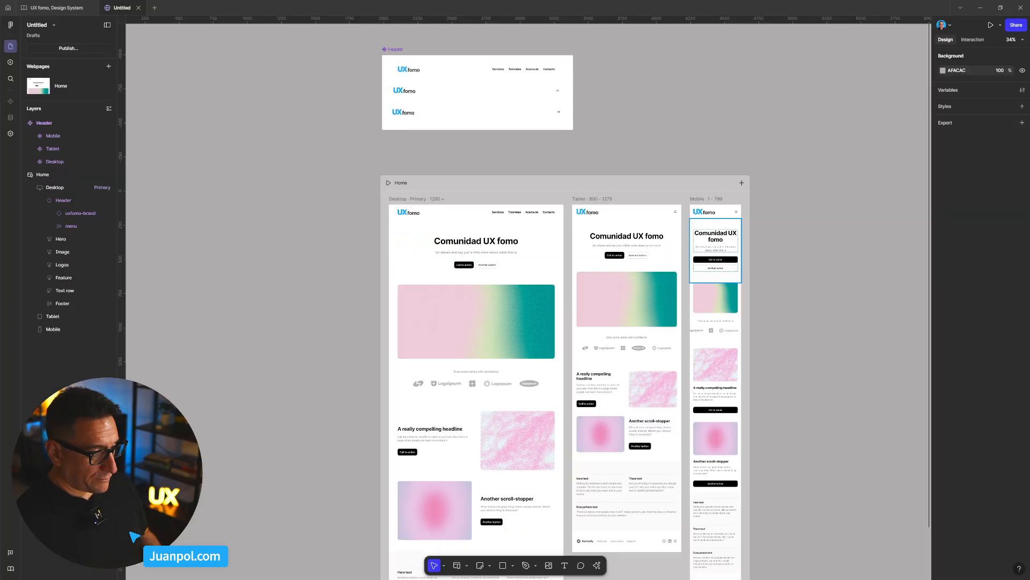
- Try moving the Feature section directly below the Hero in the Tablet frame and undo the move
left_click_drag(604, 370, 601, 277)
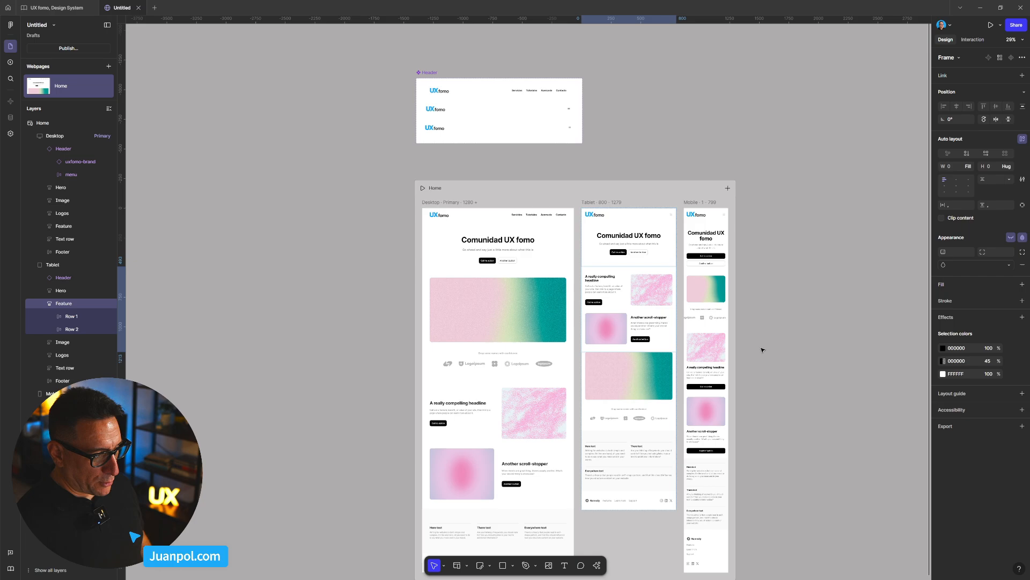
key("ctrl+z")
left_click(777, 357)
scroll(545, 260, "up", 5)
left_click(543, 258)
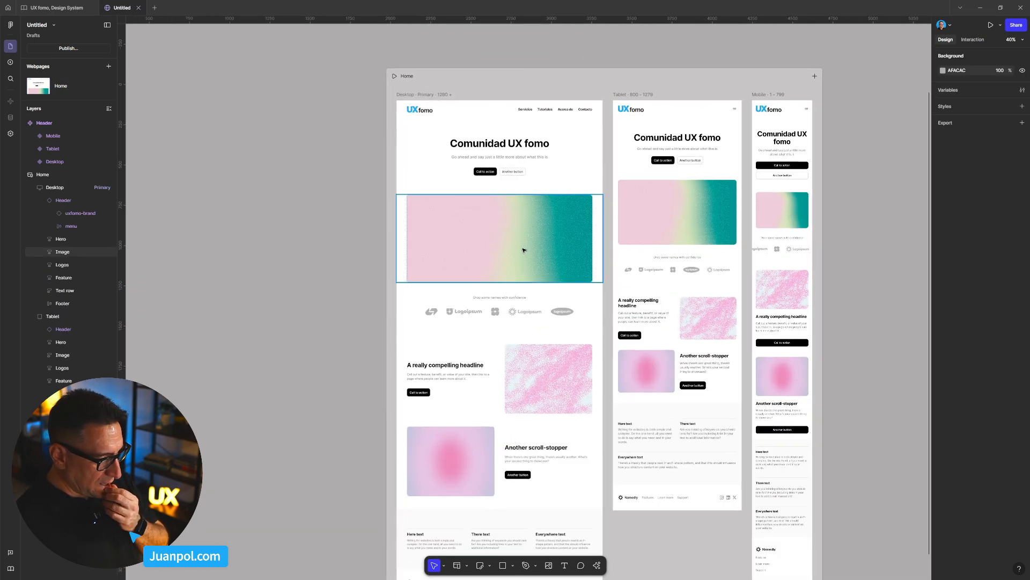
- Insert the three-plan pricing cards block from the Features blocks below the Feature section in the Home page's Desktop frame
left_click(152, 189)
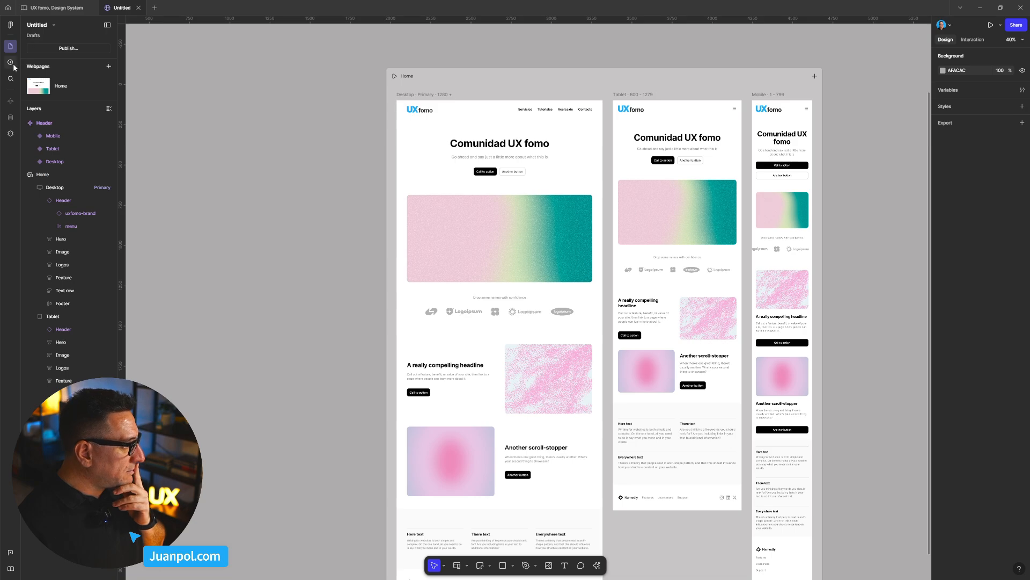
left_click(11, 63)
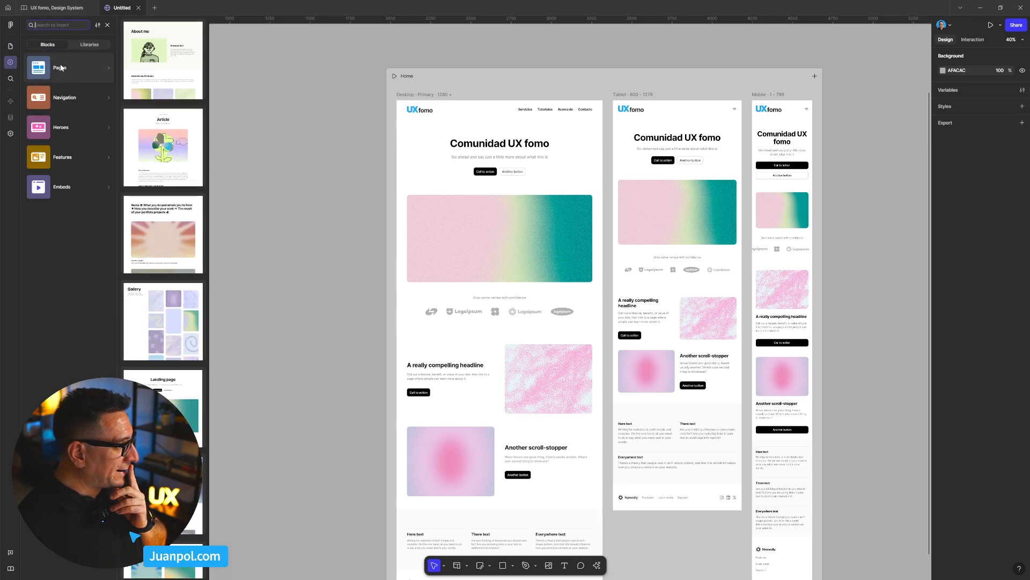
mouse_move(93, 130)
mouse_move(76, 160)
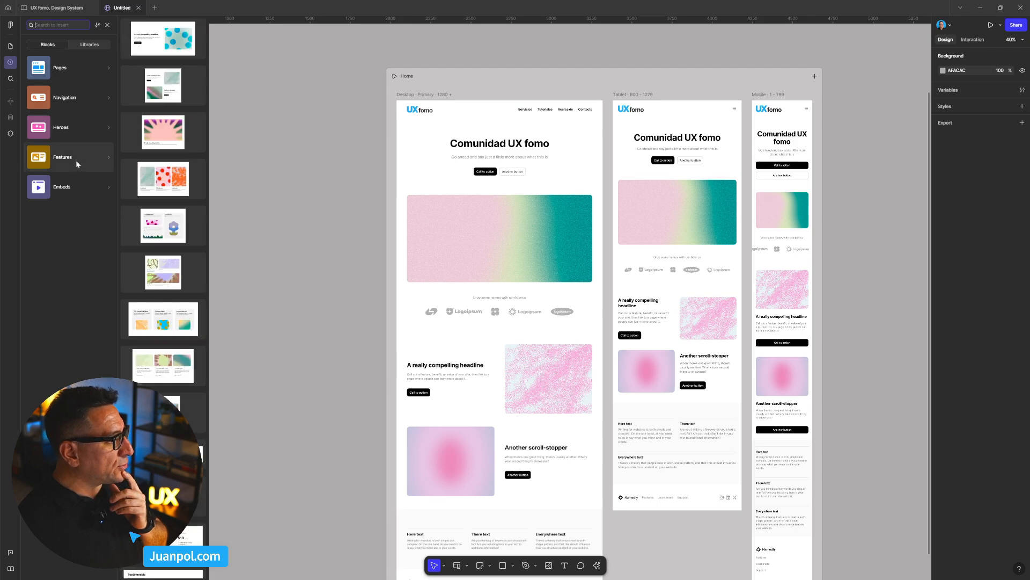
left_click(75, 158)
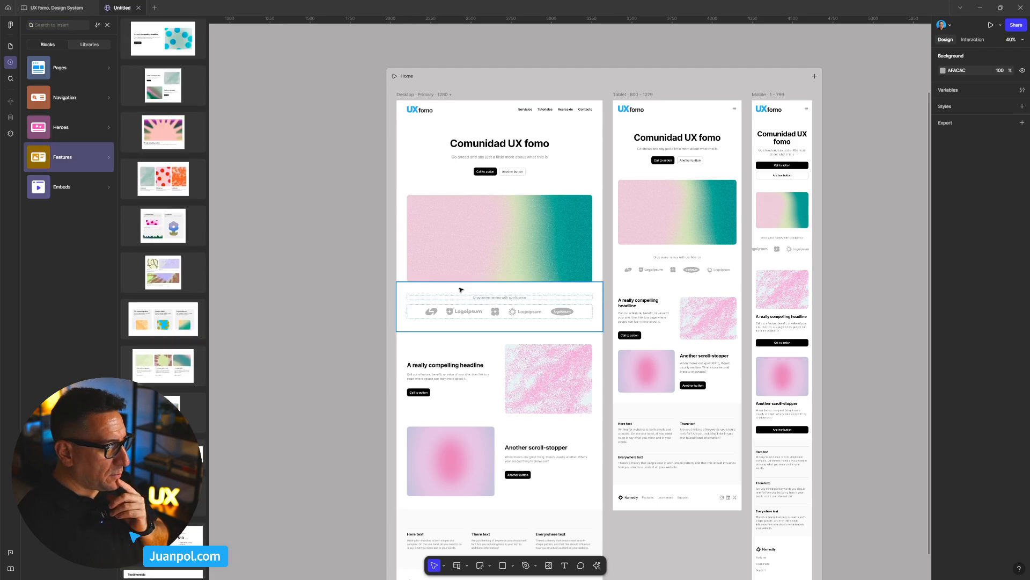
scroll(479, 336, "down", 2)
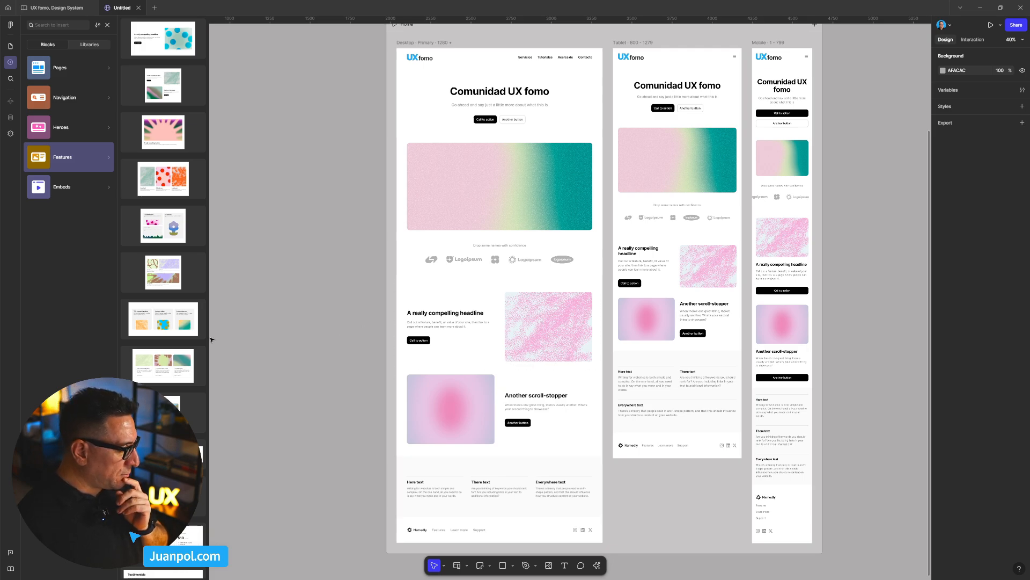
scroll(199, 336, "down", 1)
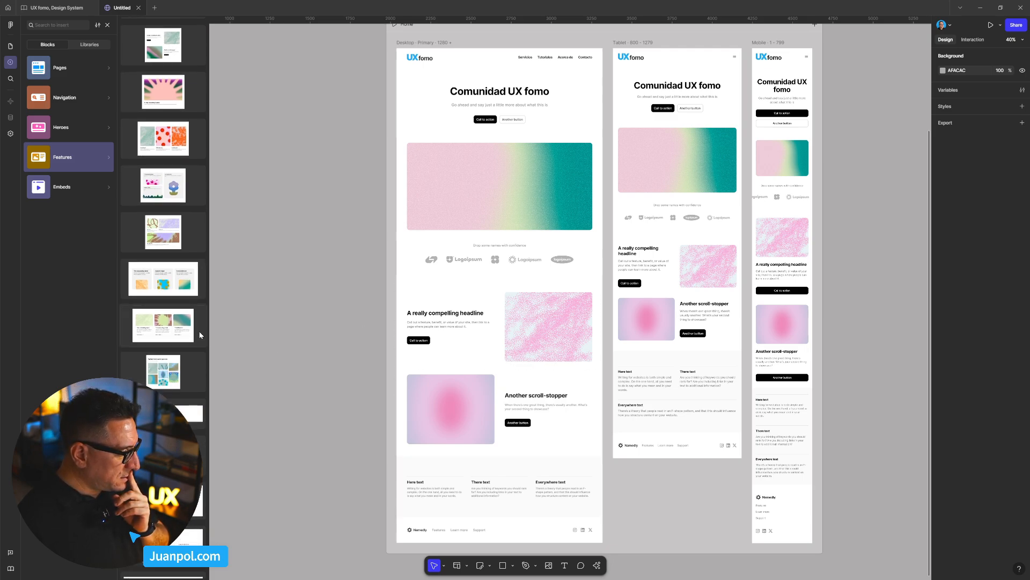
scroll(198, 335, "down", 3)
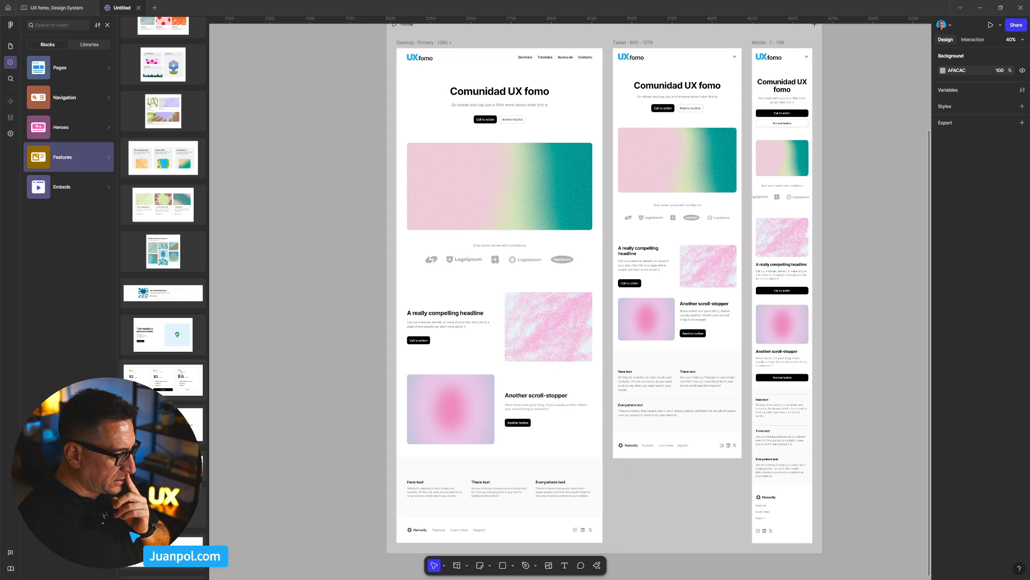
left_click_drag(157, 379, 478, 460)
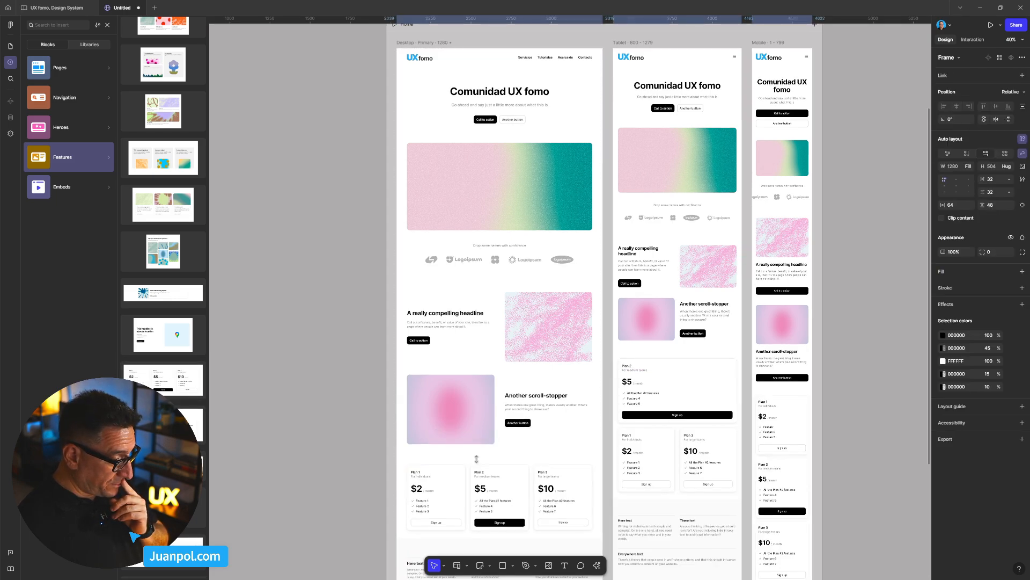
- Try moving the pricing cards of all three breakpoints out of the Home page onto the canvas and undo the move
scroll(475, 454, "down", 3)
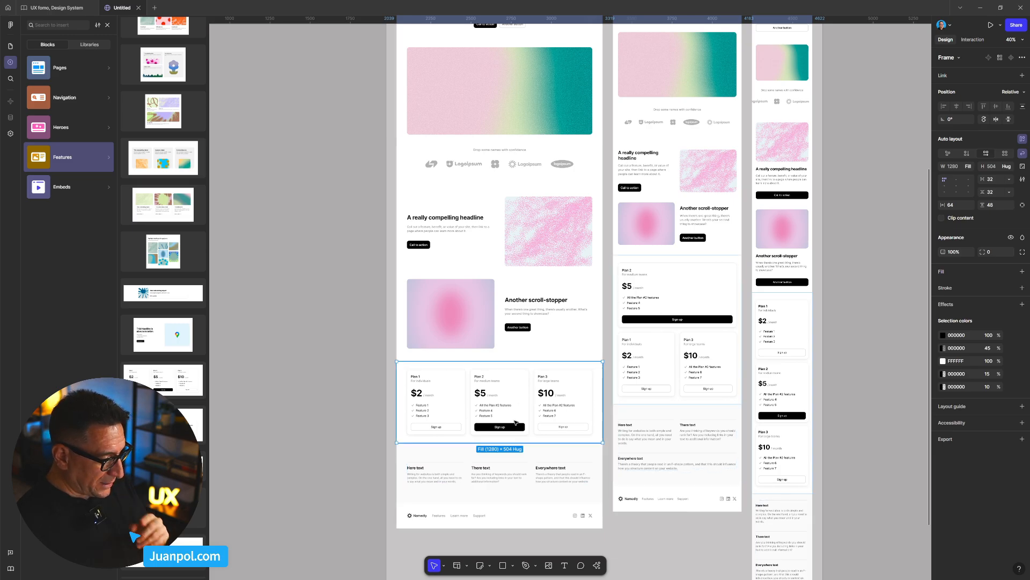
scroll(695, 343, "up", 5)
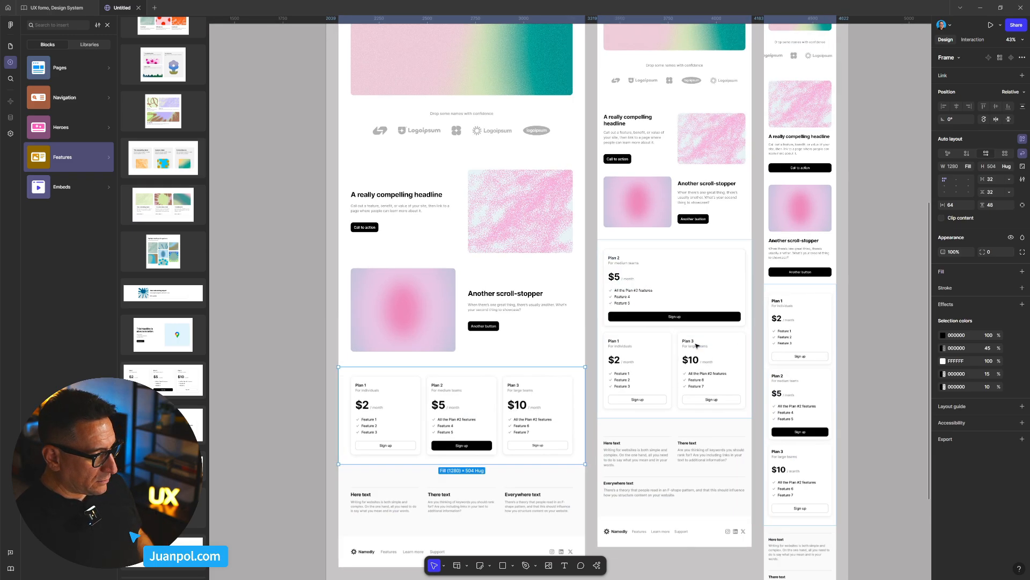
scroll(661, 359, "down", 3)
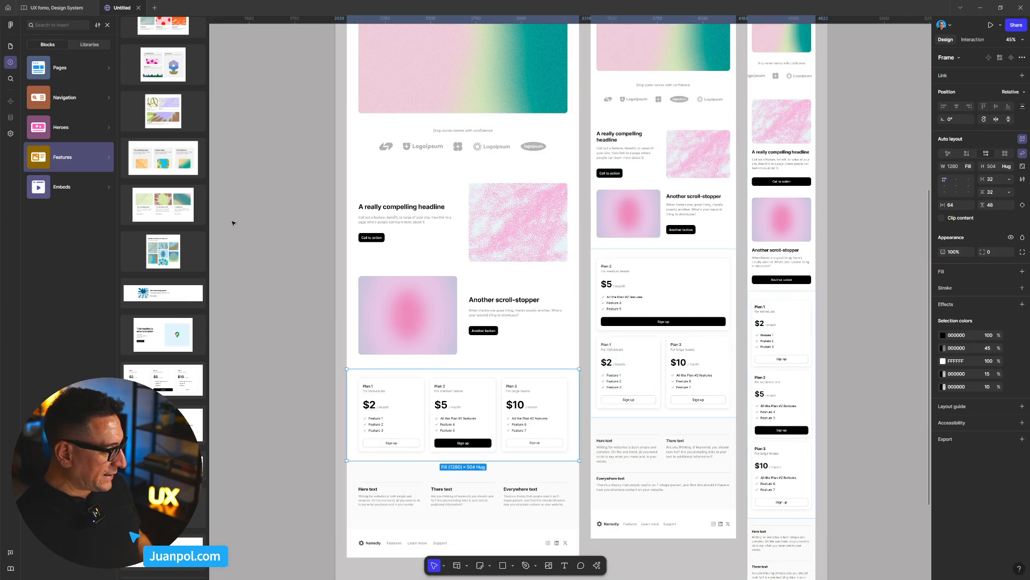
scroll(302, 338, "down", 3)
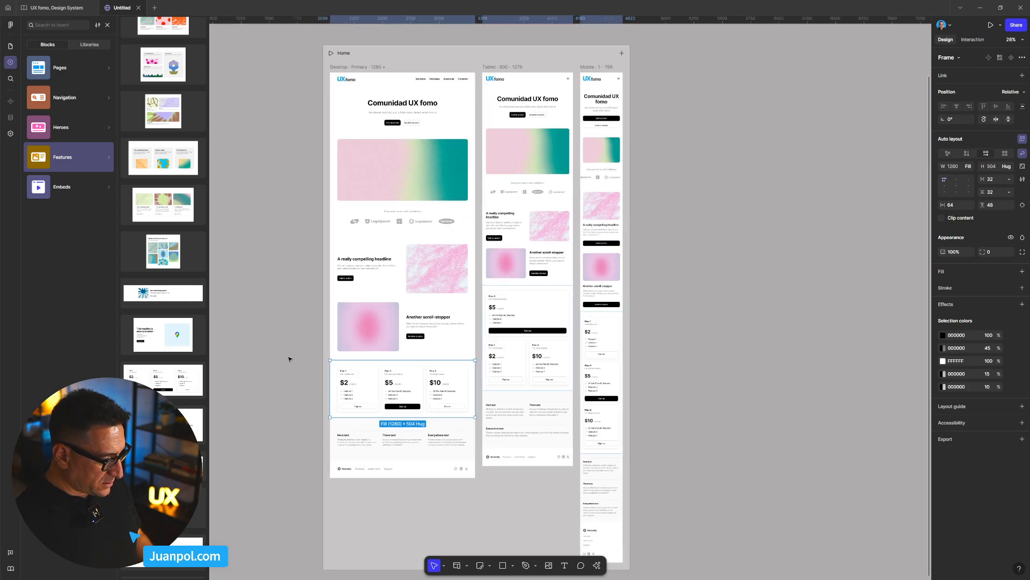
left_click_drag(292, 357, 556, 279)
left_click_drag(664, 312, 364, 243)
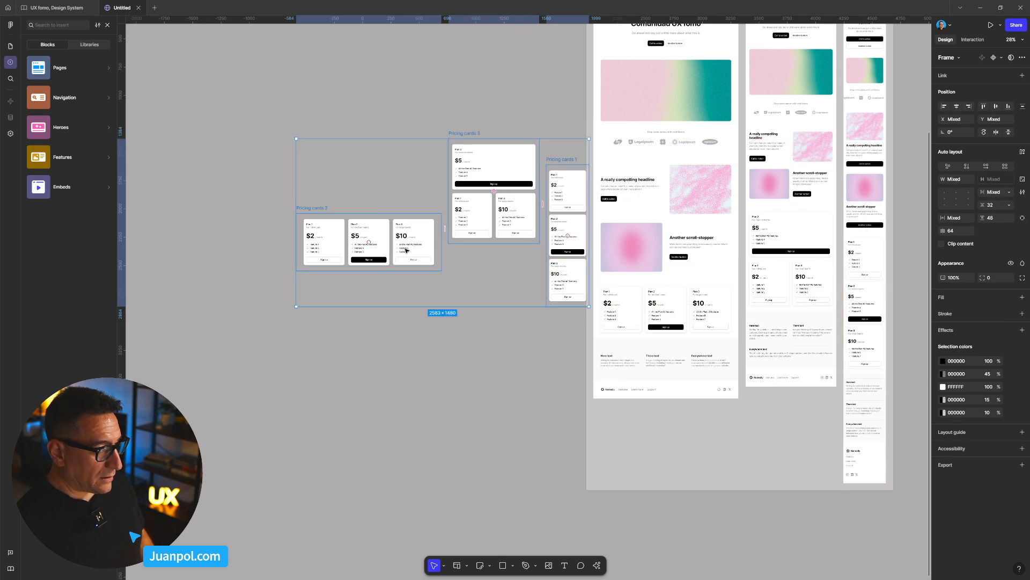
key("ctrl+z")
- Place copies of the pricing cards from all three breakpoints on the canvas outside the Home page
left_click(687, 299)
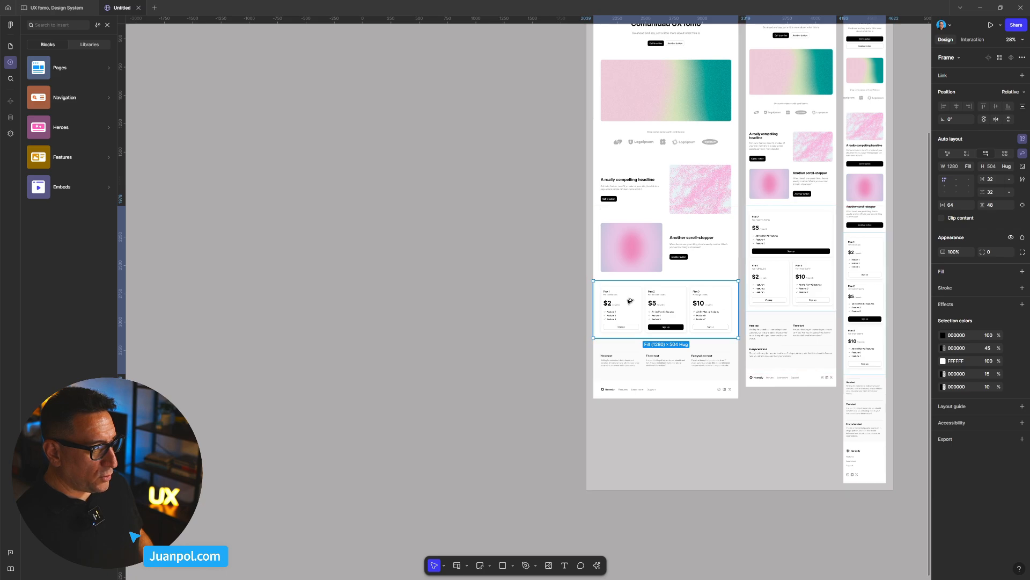
mouse_move(676, 299)
left_mouse_down()
mouse_move(450, 279)
mouse_move(665, 242)
mouse_move(682, 293)
left_mouse_up()
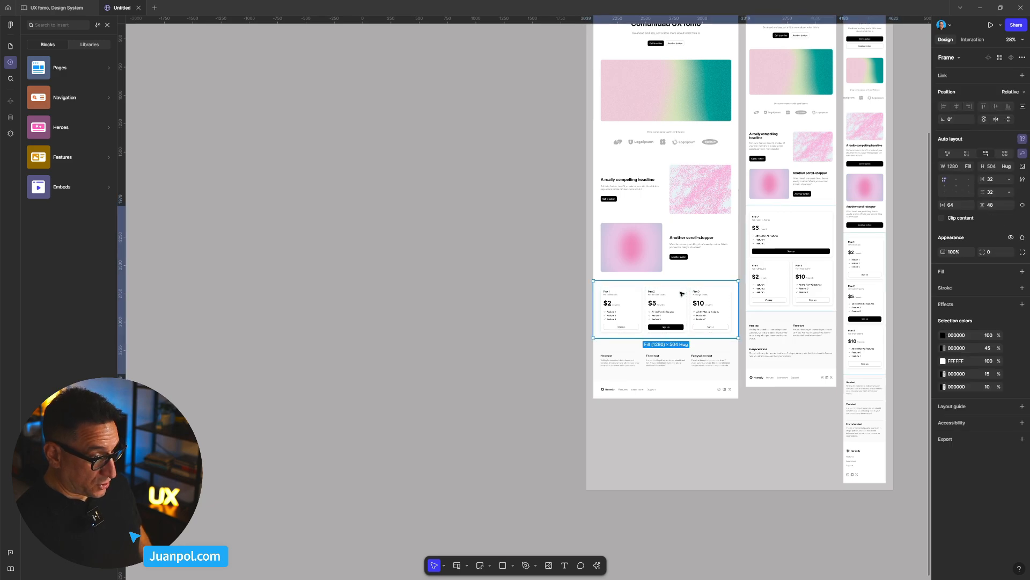
left_click(315, 282)
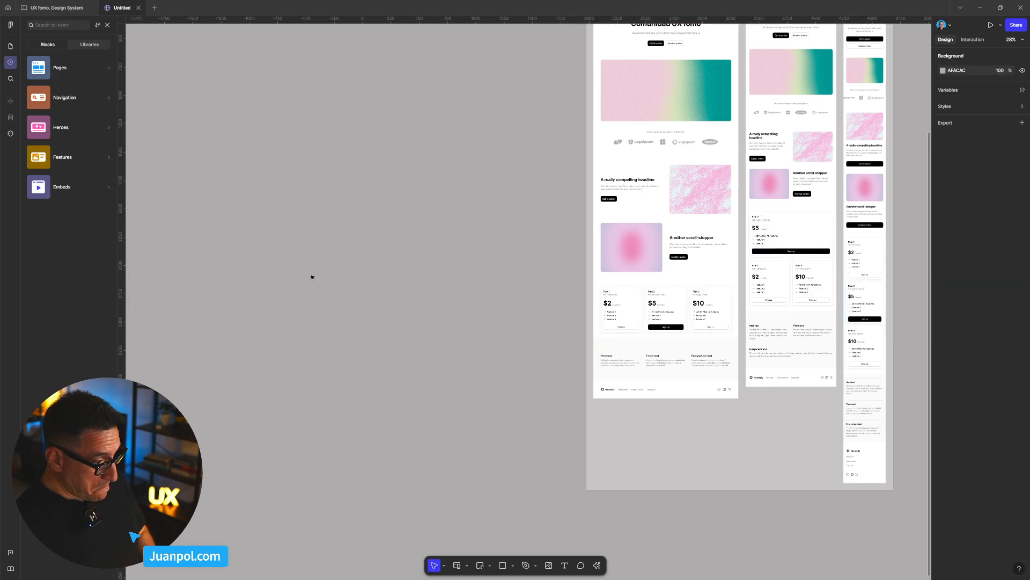
key("ctrl+z")
key("ctrl+z")
key("ctrl+z")
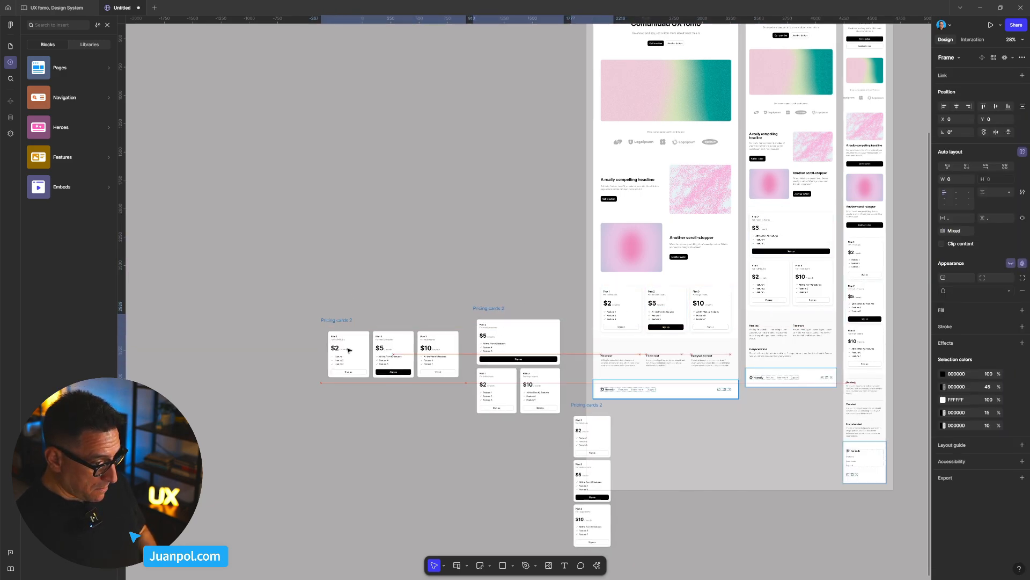
left_click_drag(348, 350, 349, 347)
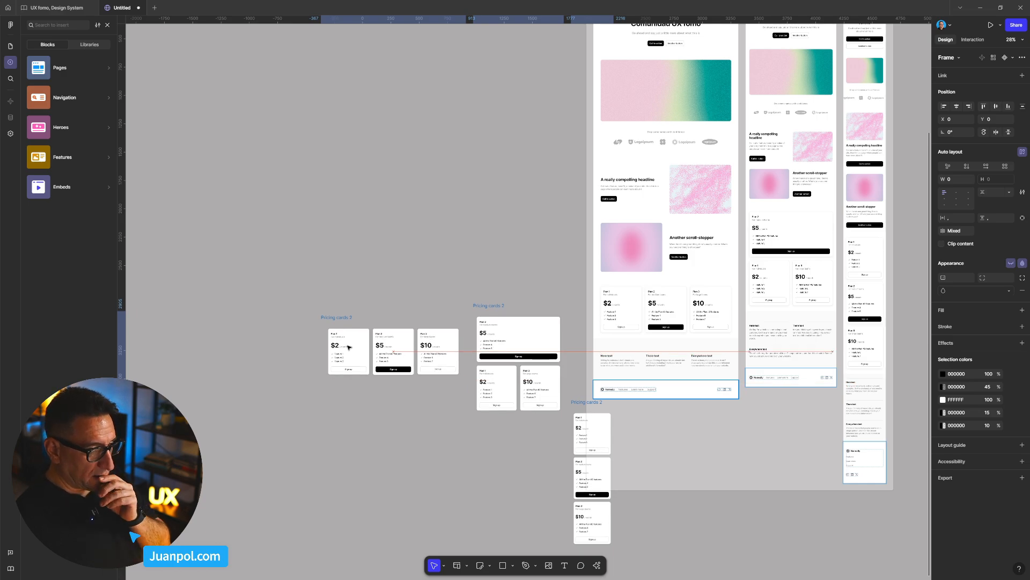
left_click(407, 288)
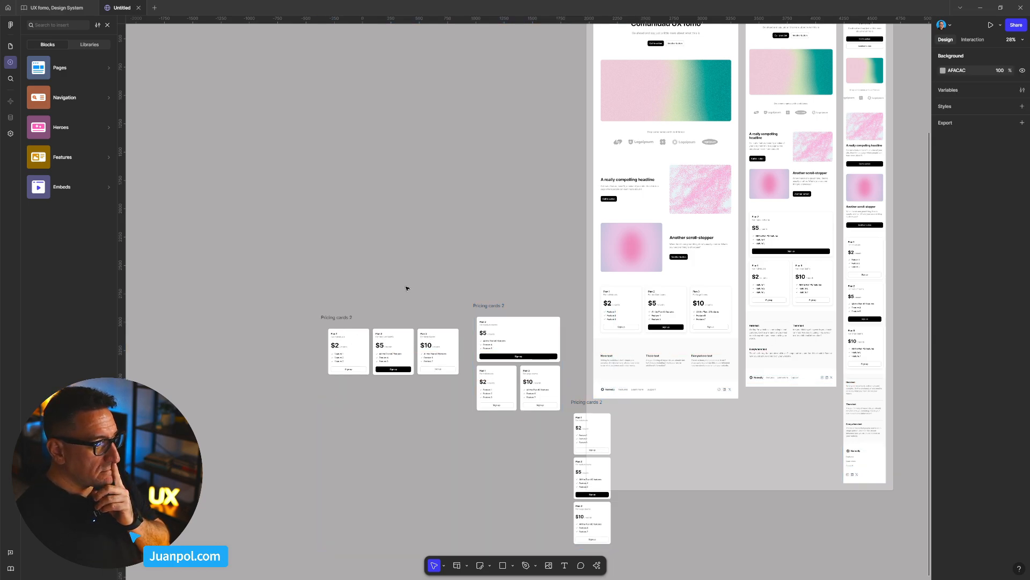
- Delete the Tablet and Mobile copies of the pricing cards and move the remaining Desktop copy higher on the canvas
left_click(486, 306)
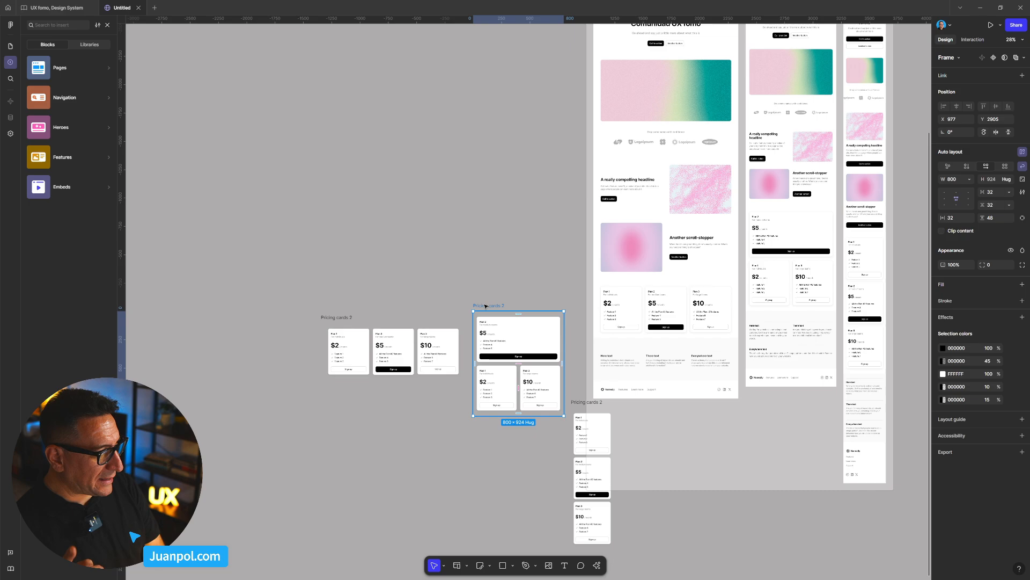
key("Delete")
left_click(574, 403)
key("Delete")
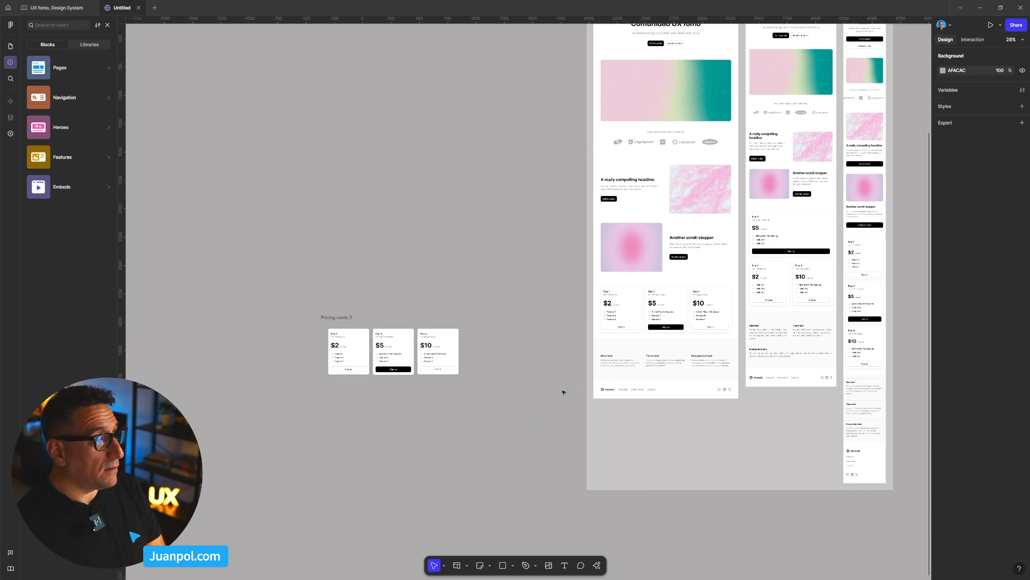
left_click(421, 328)
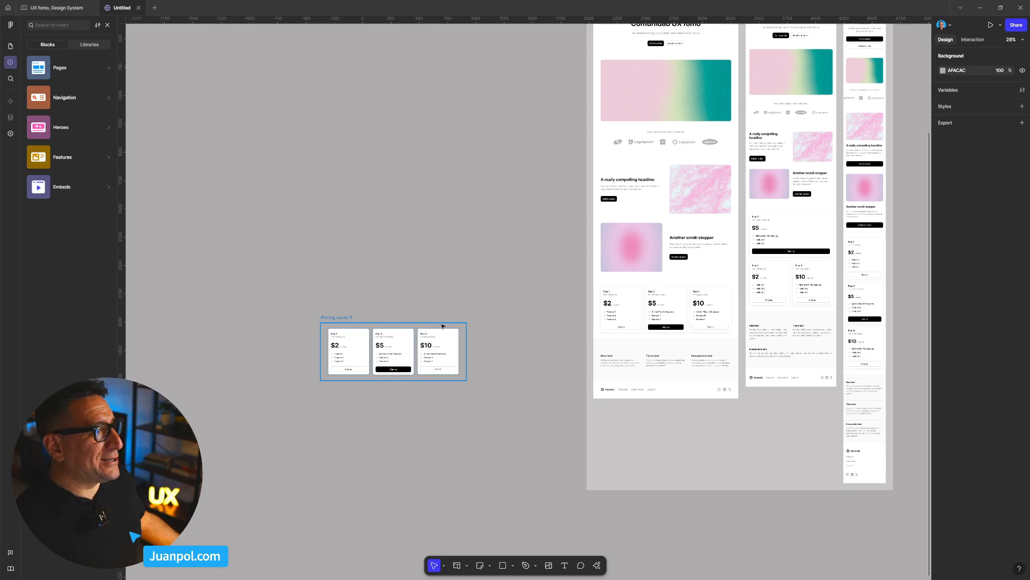
left_click(348, 318)
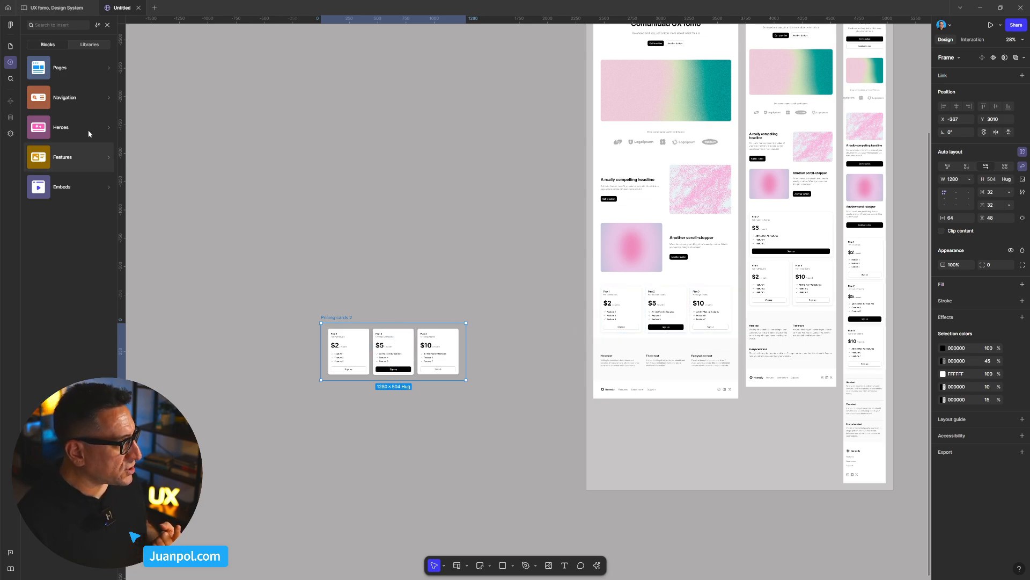
left_click(10, 46)
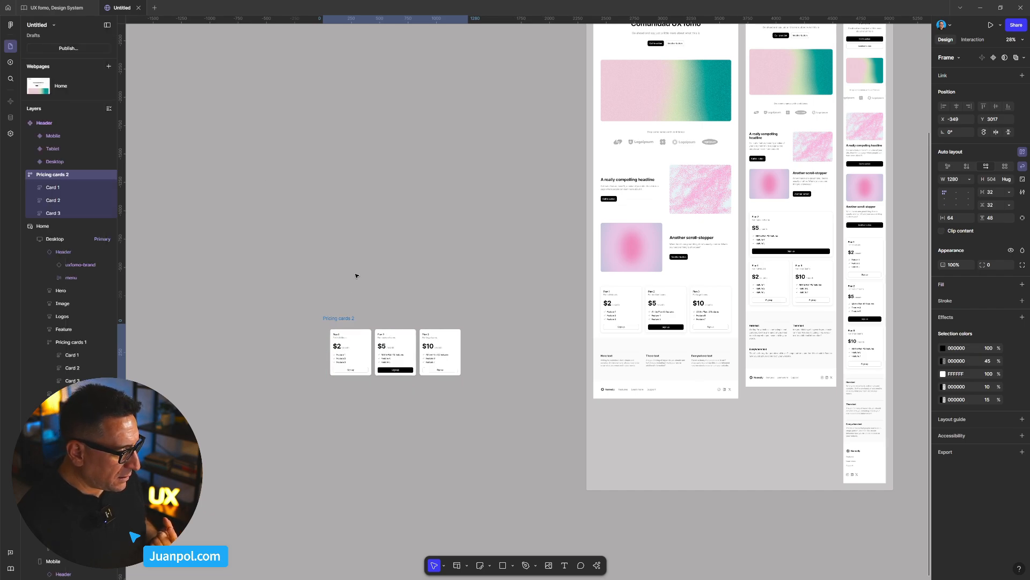
left_click_drag(331, 318, 345, 198)
scroll(347, 199, "up", 2)
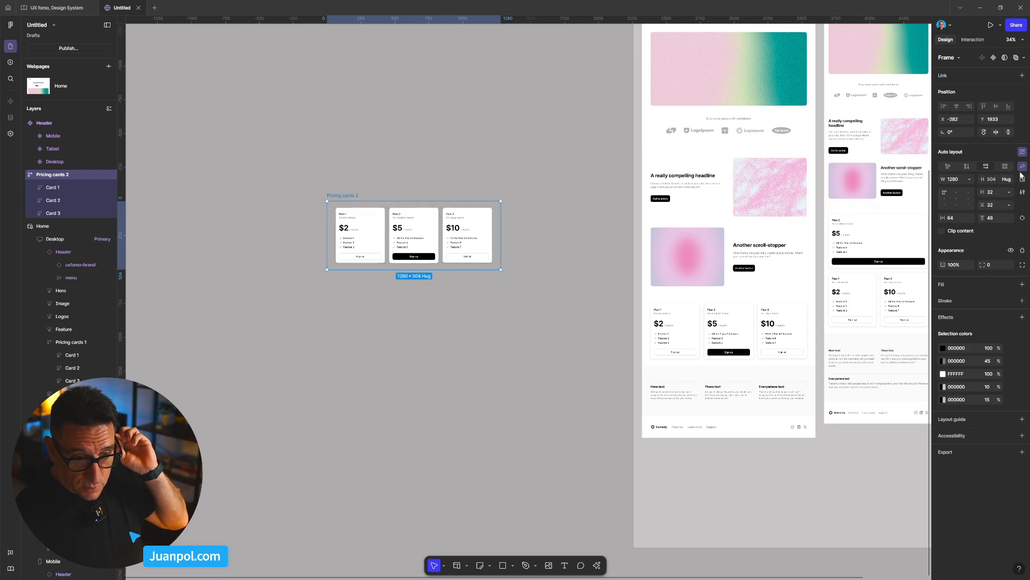
- Examine the width sizing options of Card 1 in the copy and compare them with the Plan 2 card in the Tablet frame
left_click(378, 236)
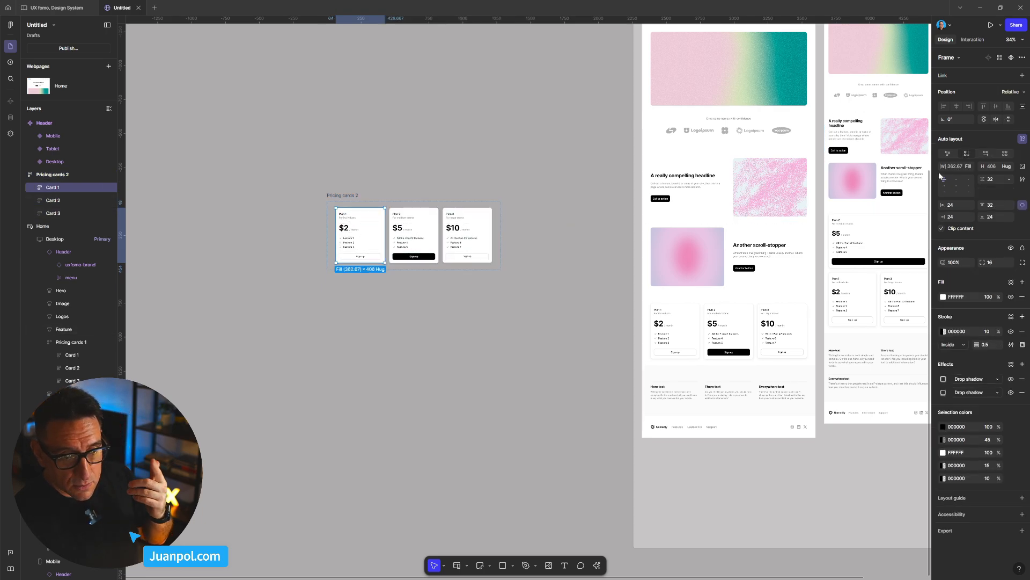
left_click(968, 166)
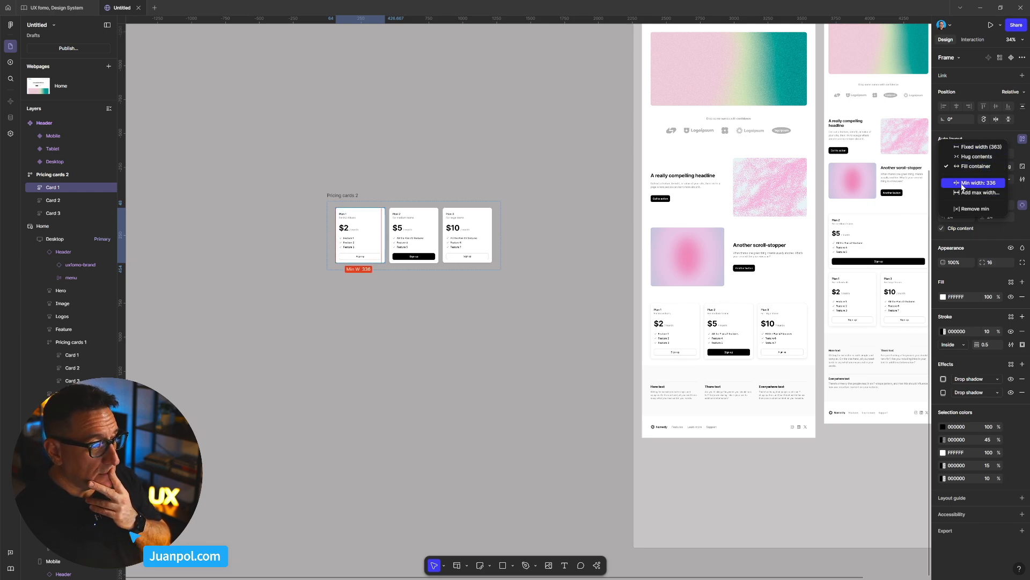
left_click(503, 283)
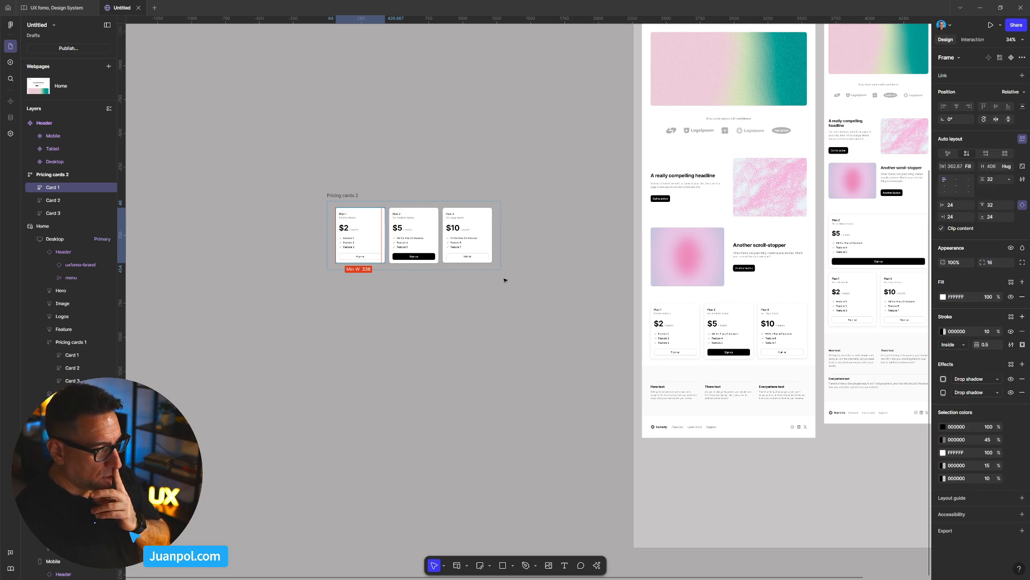
left_click(498, 280)
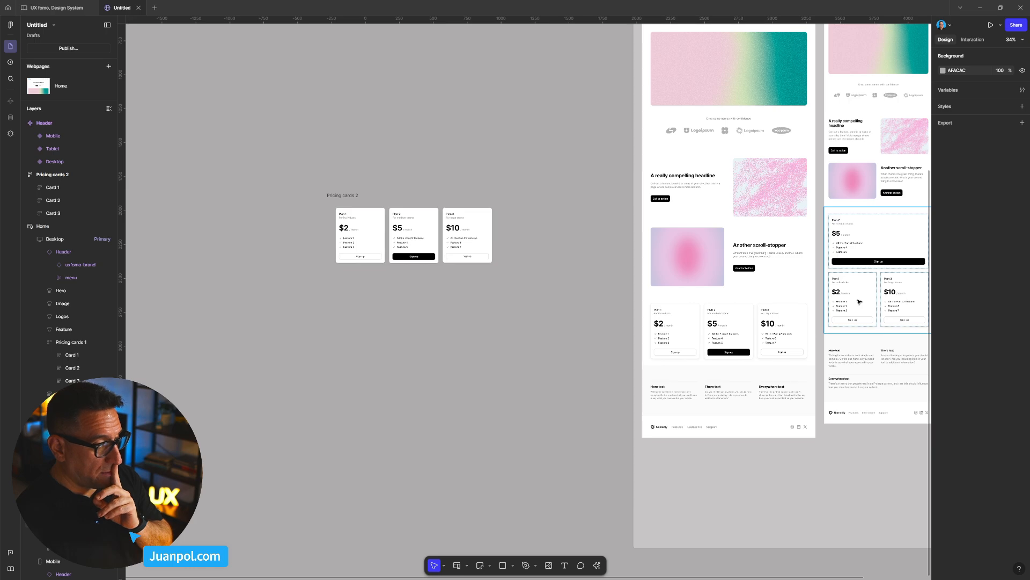
double_click(862, 251)
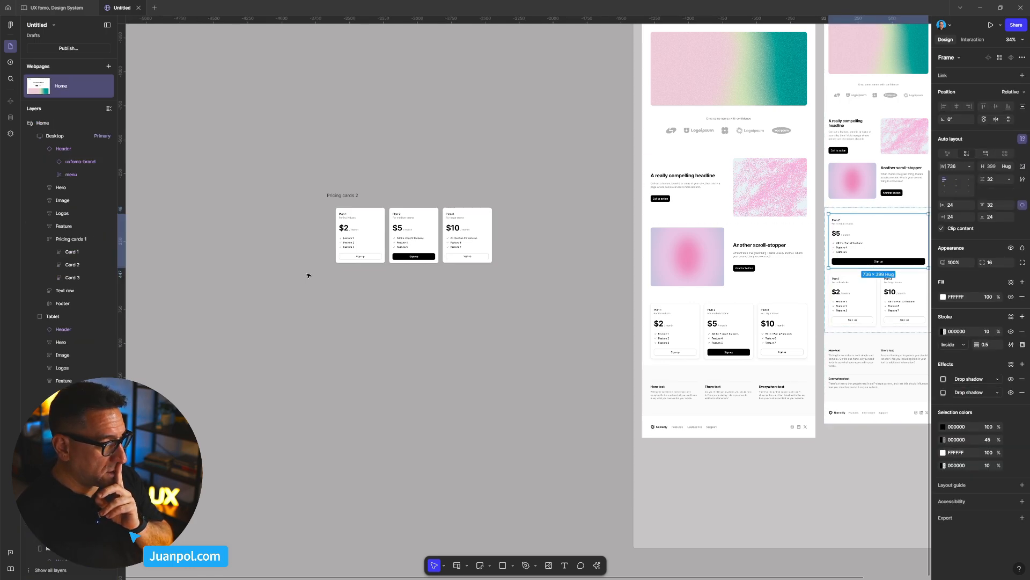
left_click(360, 242)
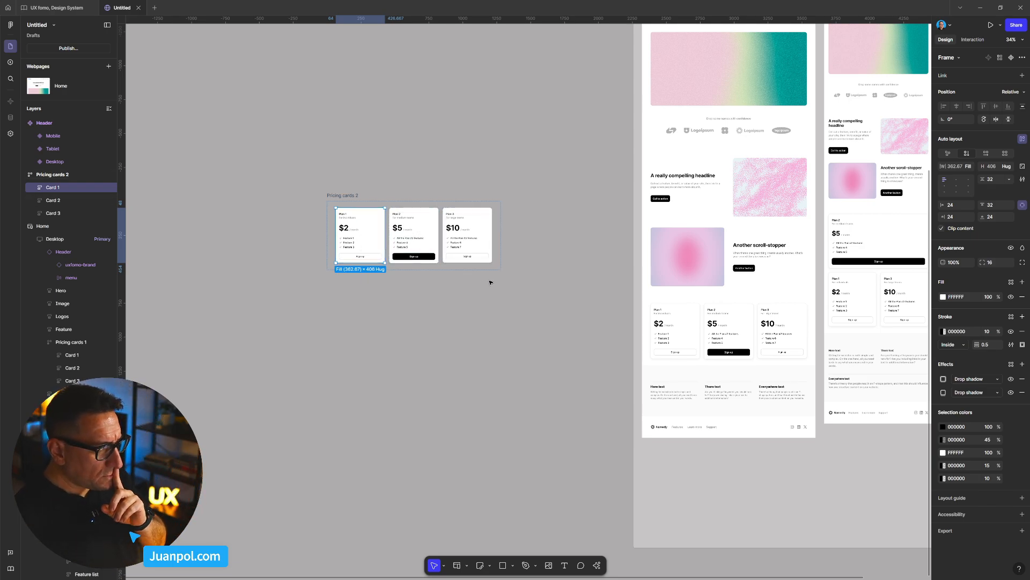
- Delete the pricing cards copy on the canvas and move the Home page's pricing cards of all breakpoints out beside the page
left_click(335, 197)
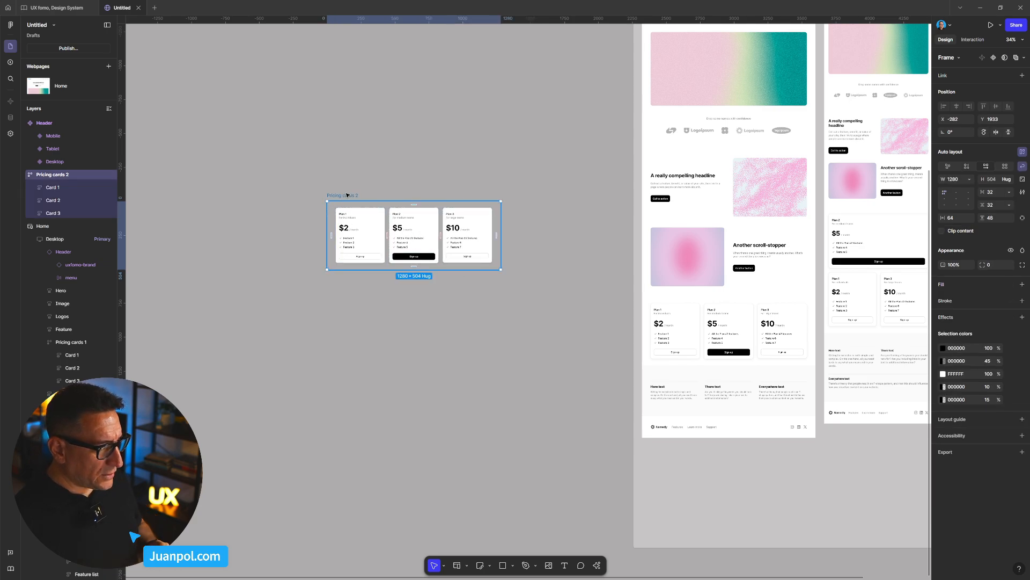
key("Delete")
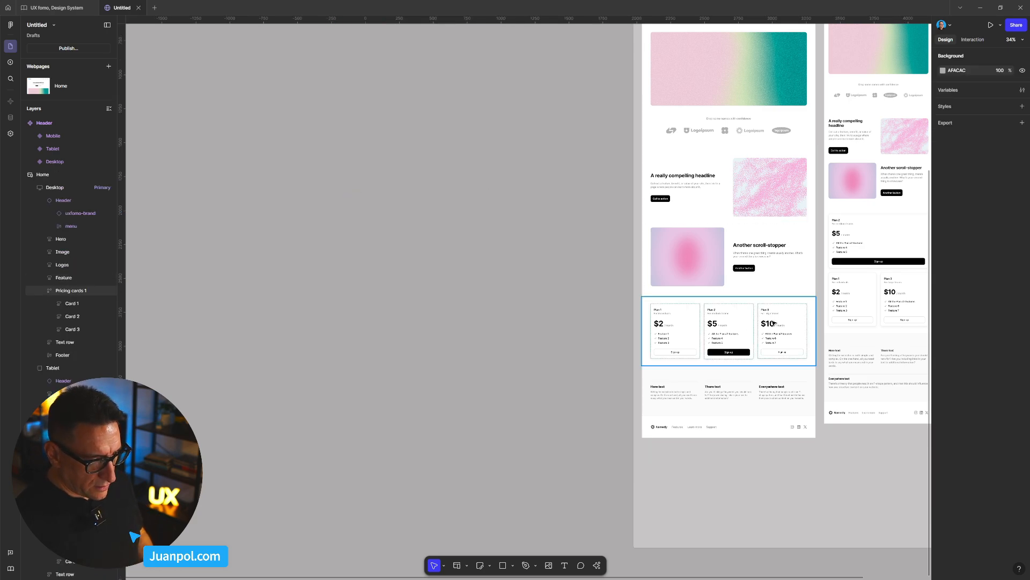
scroll(751, 330, "down", 2)
scroll(751, 330, "right", 4)
left_click(607, 280)
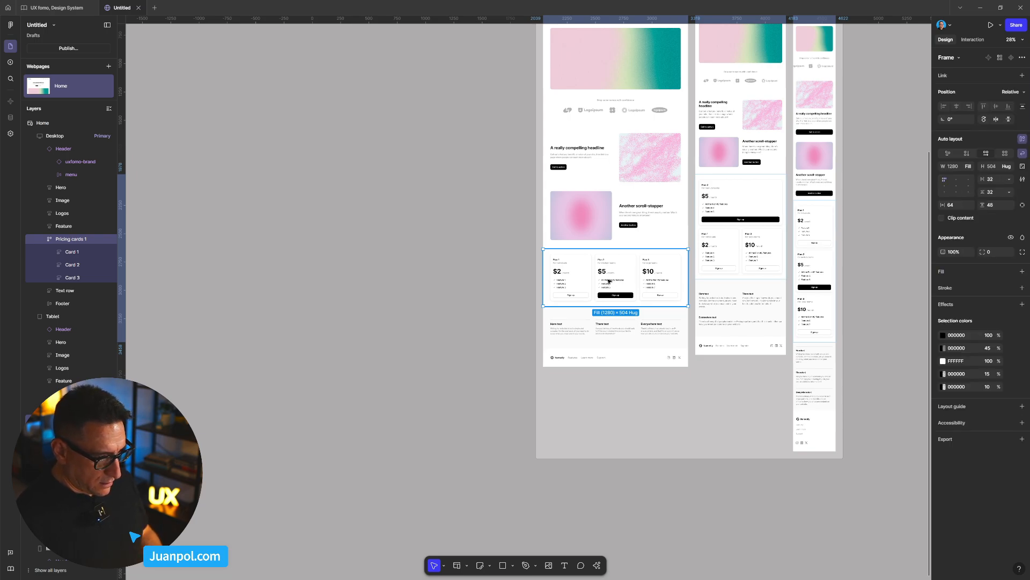
left_click_drag(607, 279, 252, 259)
key("space")
left_click_drag(328, 411, 467, 402)
left_click(365, 202)
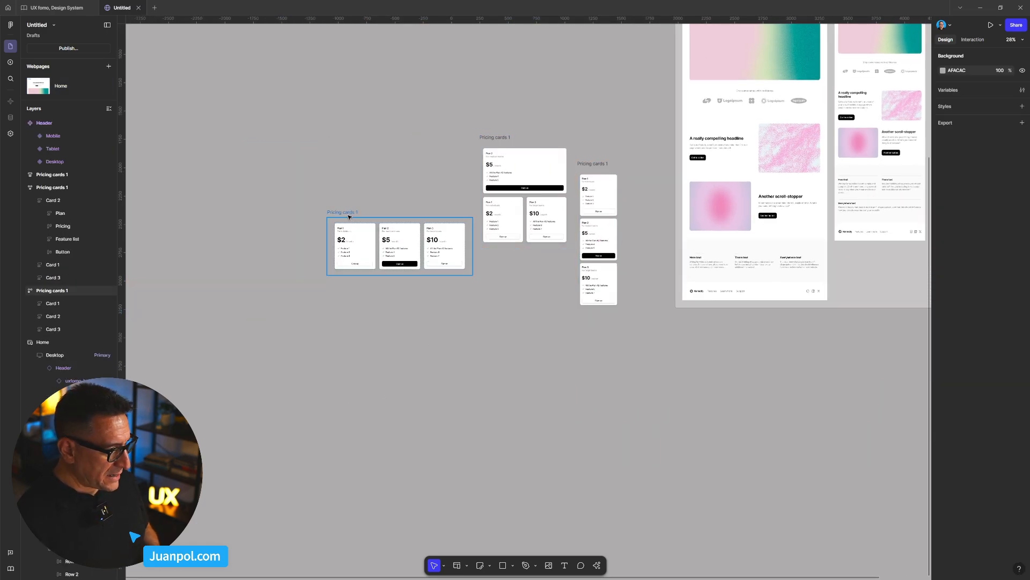
- Duplicate the loose Desktop pricing cards below the original and narrow the copy to a width of 974
left_click_drag(347, 211, 329, 156)
scroll(384, 177, "up", 3)
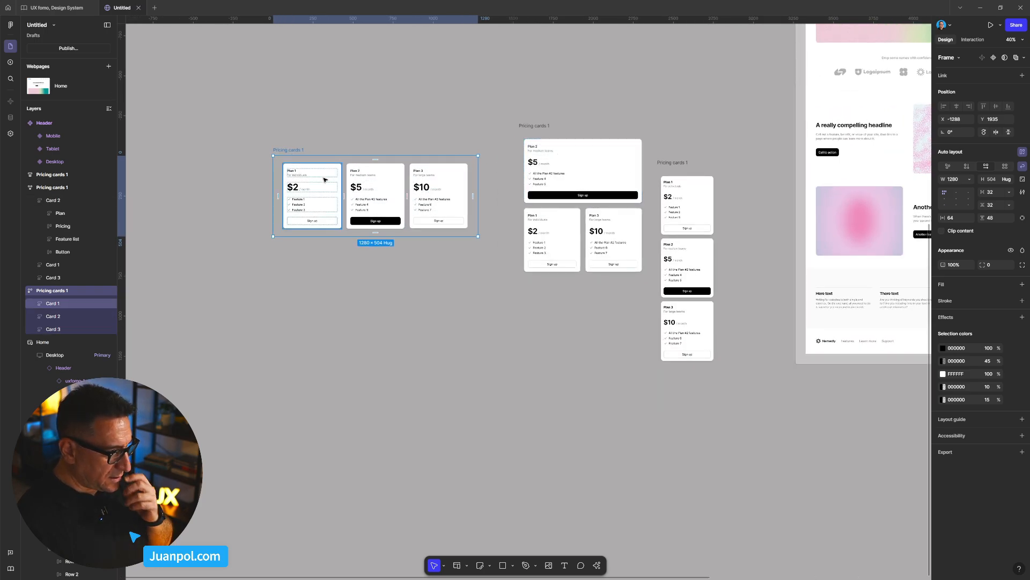
left_click_drag(291, 155, 310, 332)
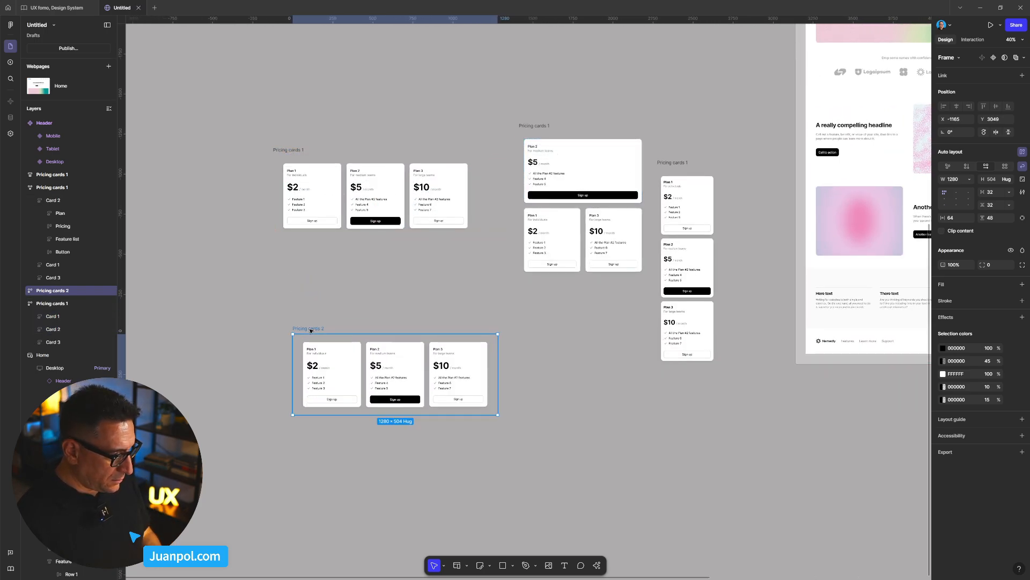
left_click_drag(498, 337, 449, 337)
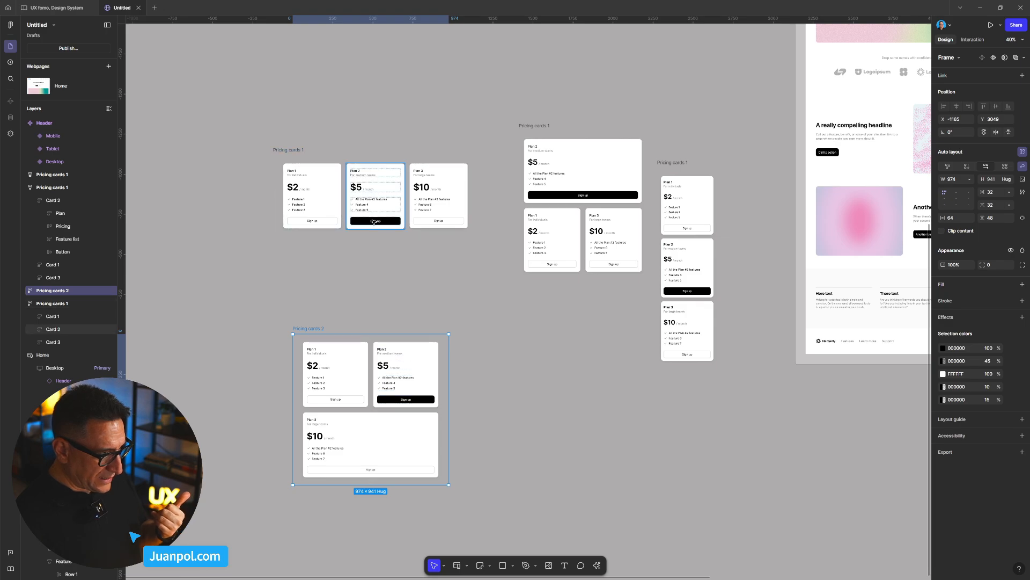
- Place the original Desktop pricing cards back in the Home page's Desktop frame, between the feature section and the text row
scroll(517, 395, "right", 5)
scroll(517, 395, "down", 3)
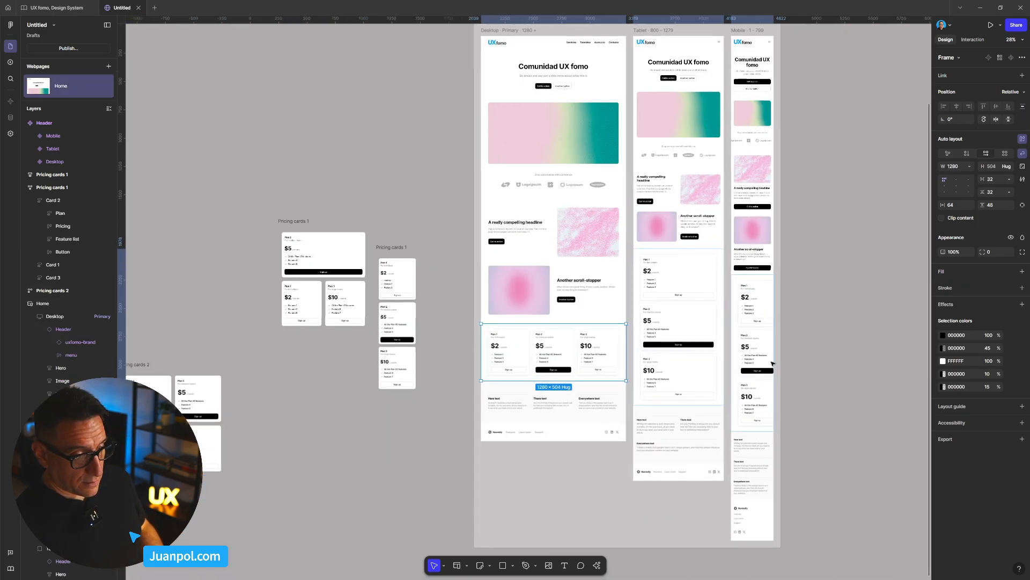
scroll(771, 365, "up", 1)
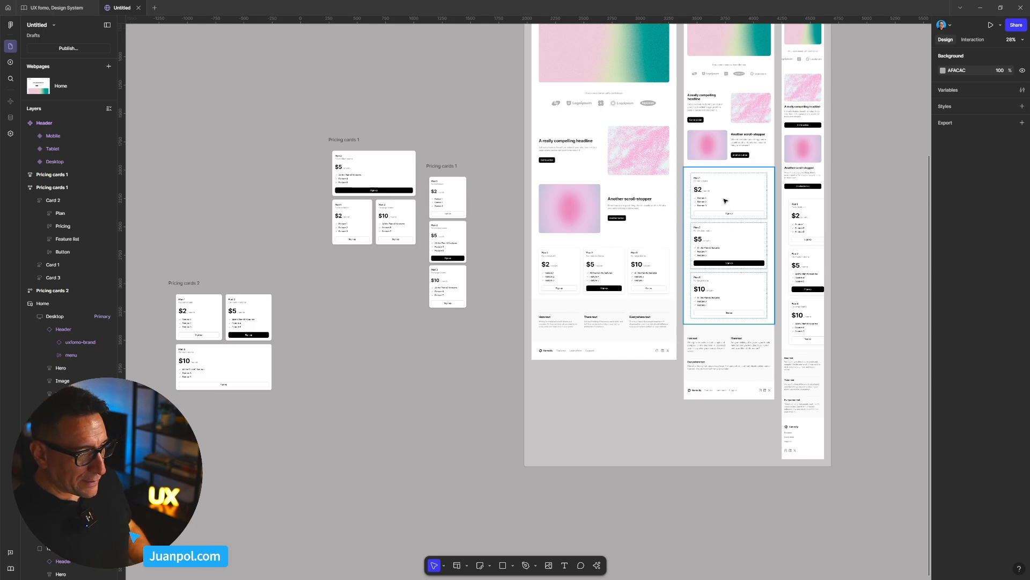
- Compare the card arrangement of the loose pricing cards and the narrowed copy with the pricing cards in the Home page's Tablet frame
left_click(367, 172)
left_click(349, 142)
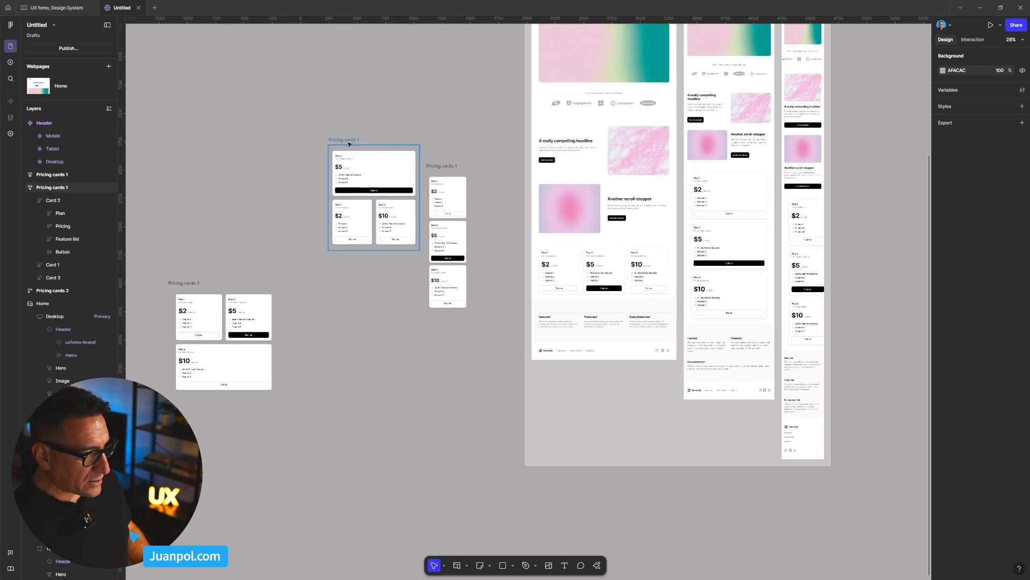
key("Escape")
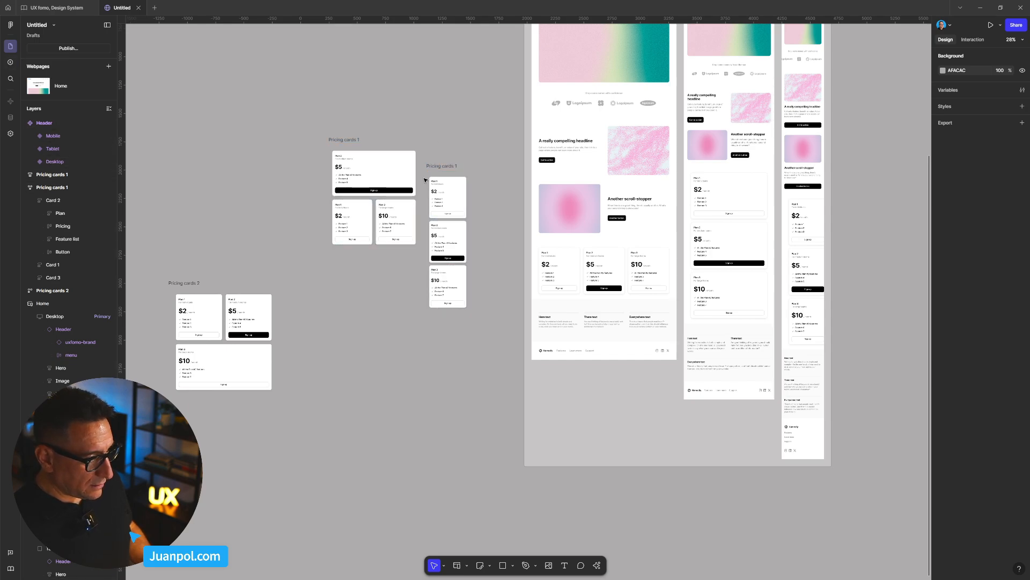
left_click(343, 244)
left_click(348, 181)
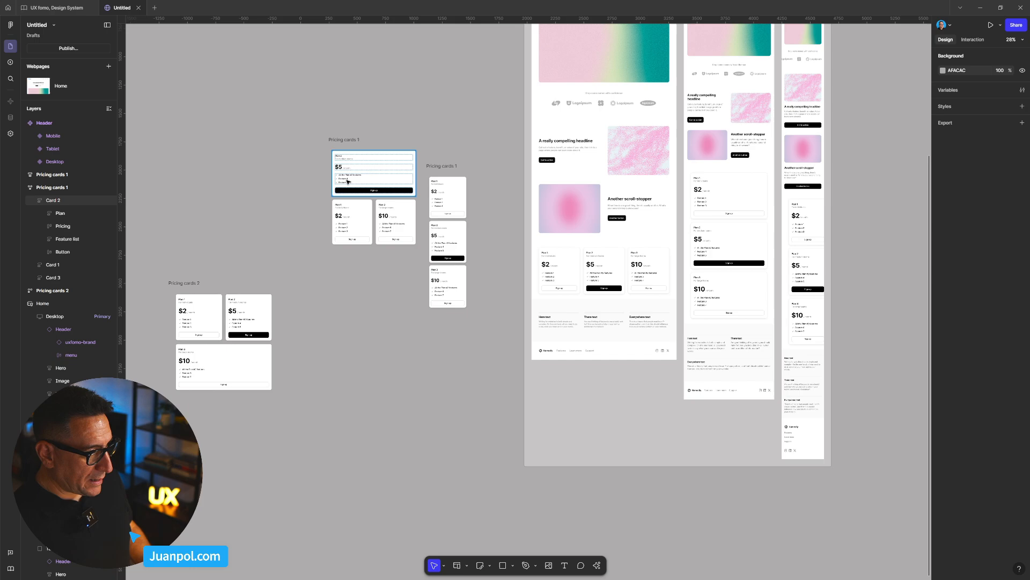
scroll(344, 172, "up", 4)
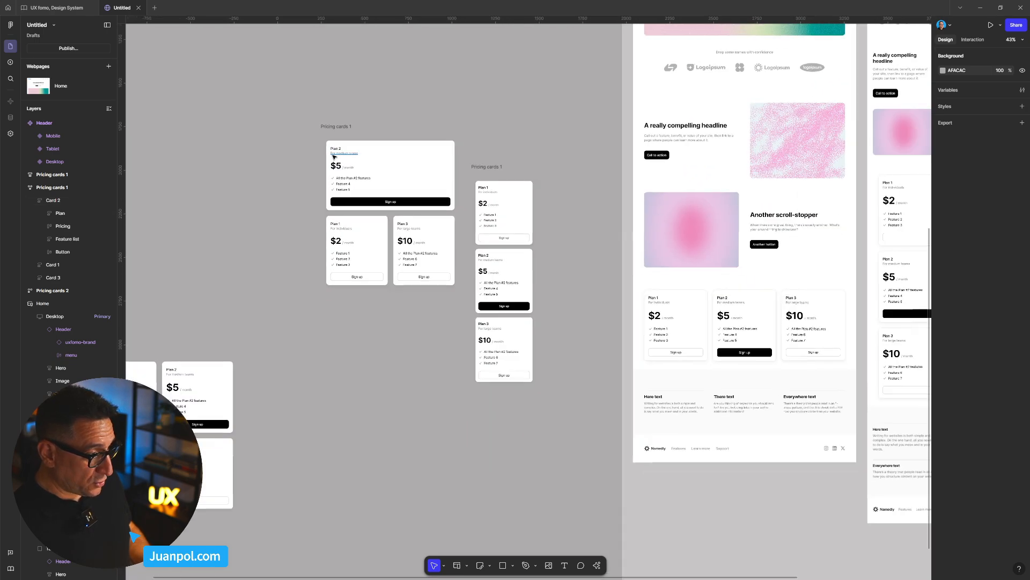
scroll(333, 157, "down", 5)
scroll(191, 314, "up", 6)
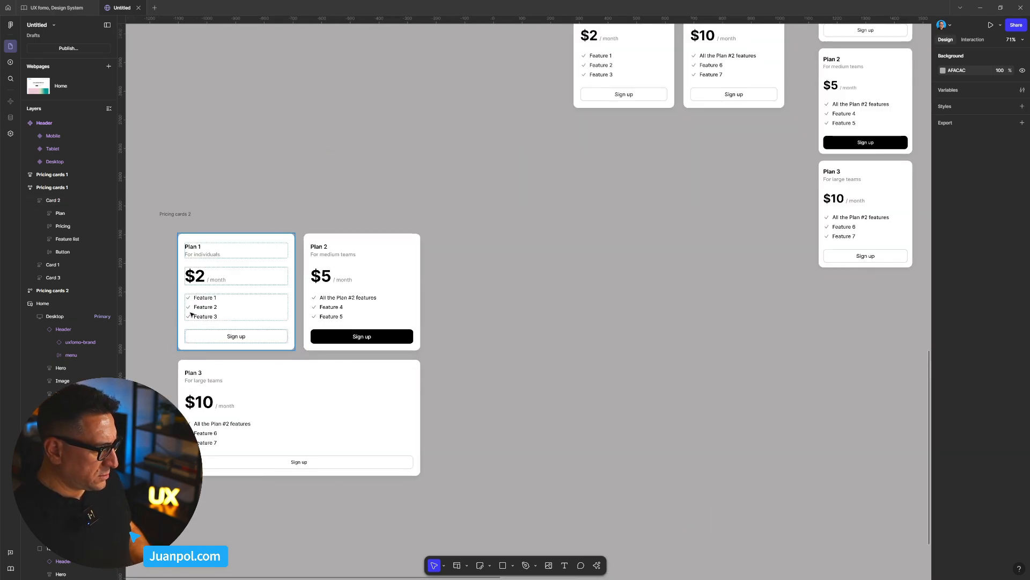
scroll(440, 260, "down", 8)
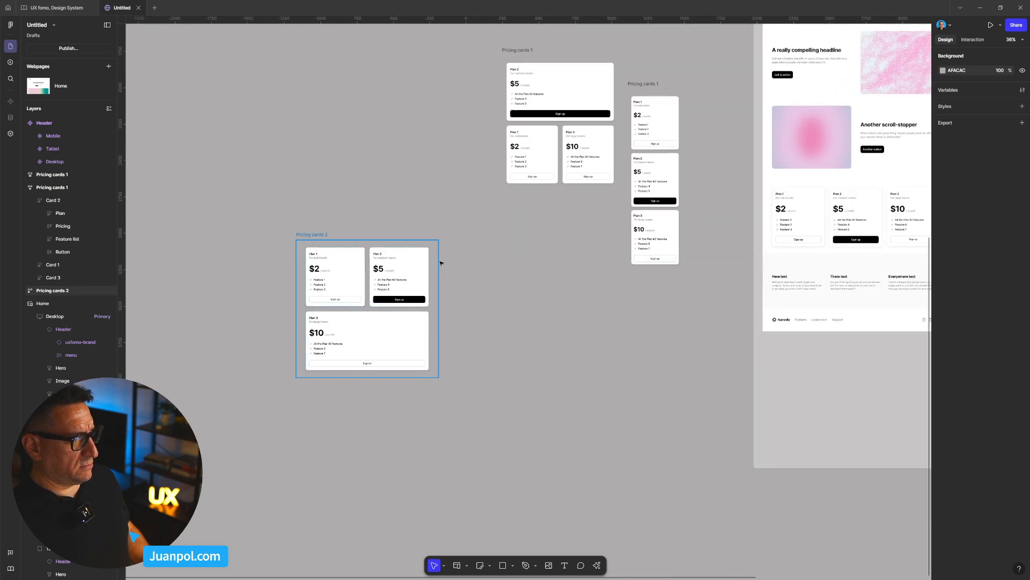
left_click_drag(480, 284, 402, 304)
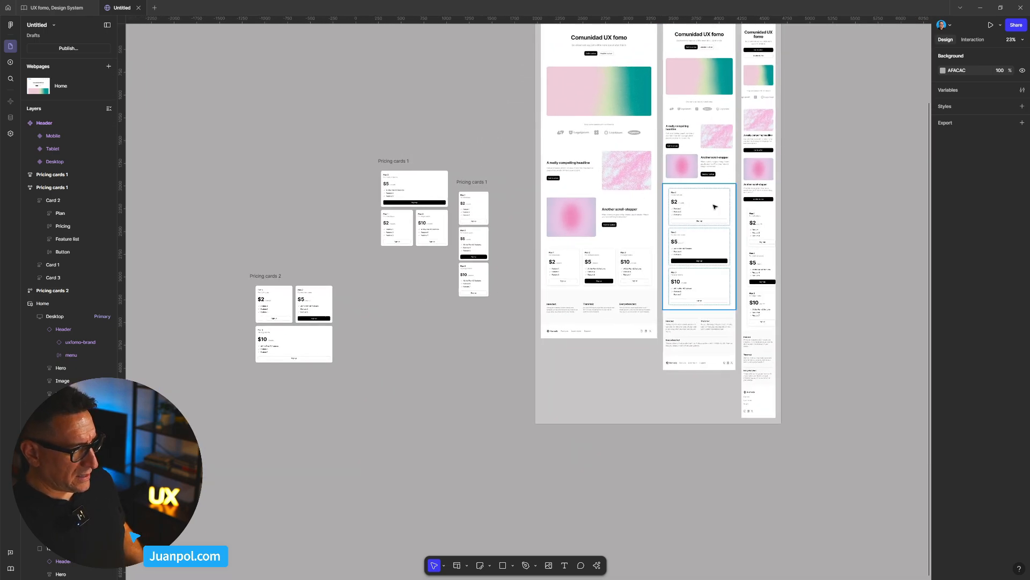
left_click(438, 195)
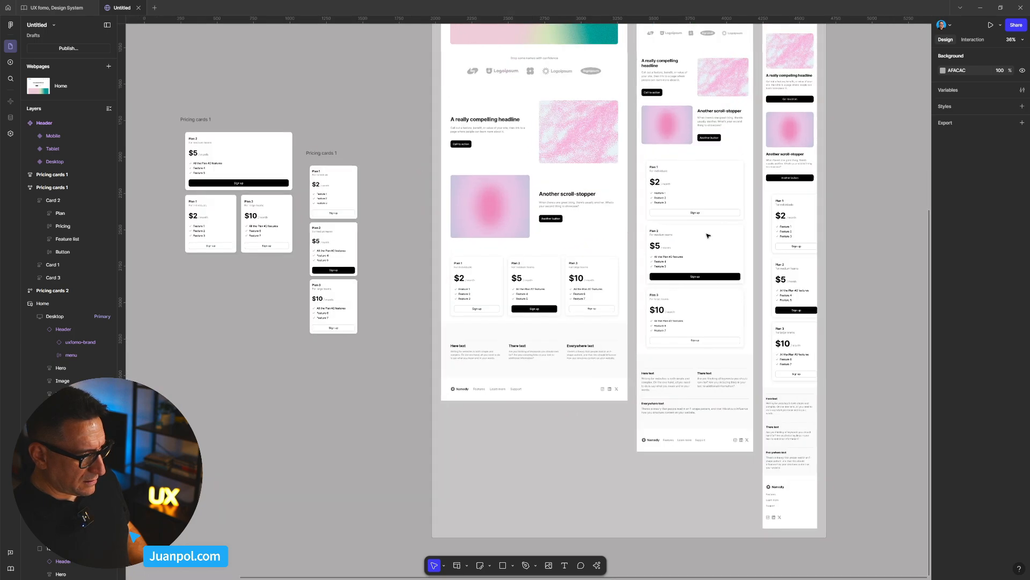
scroll(705, 233, "up", 4)
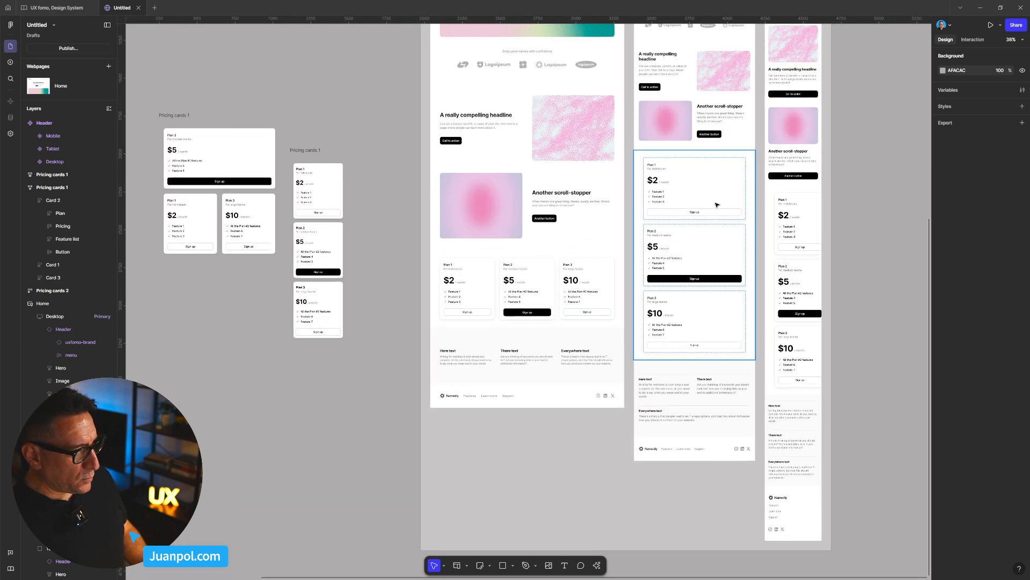
scroll(625, 203, "down", 5)
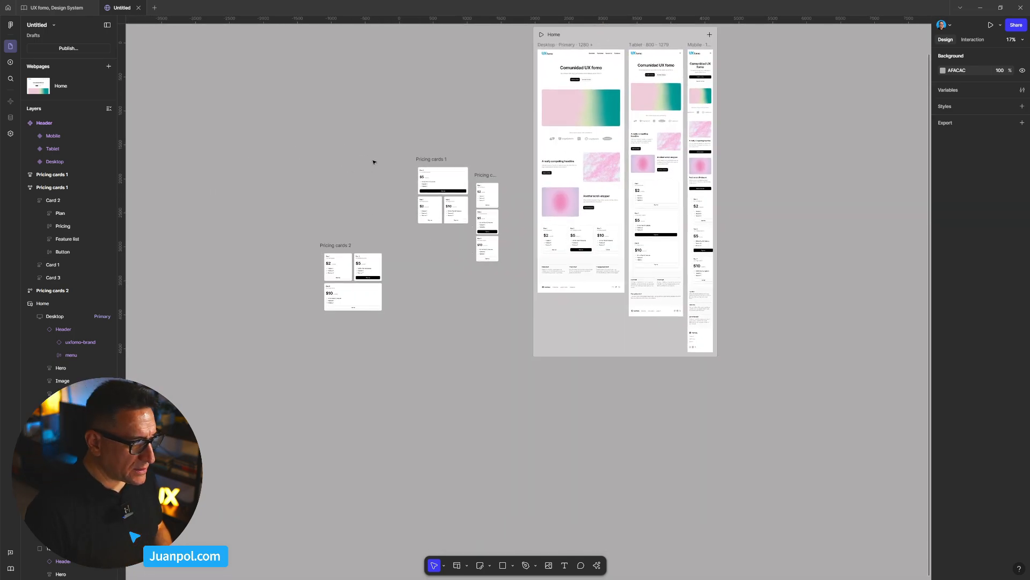
- Delete all loose pricing cards on the canvas and the pricing cards in the Home page
left_click_drag(301, 127, 504, 338)
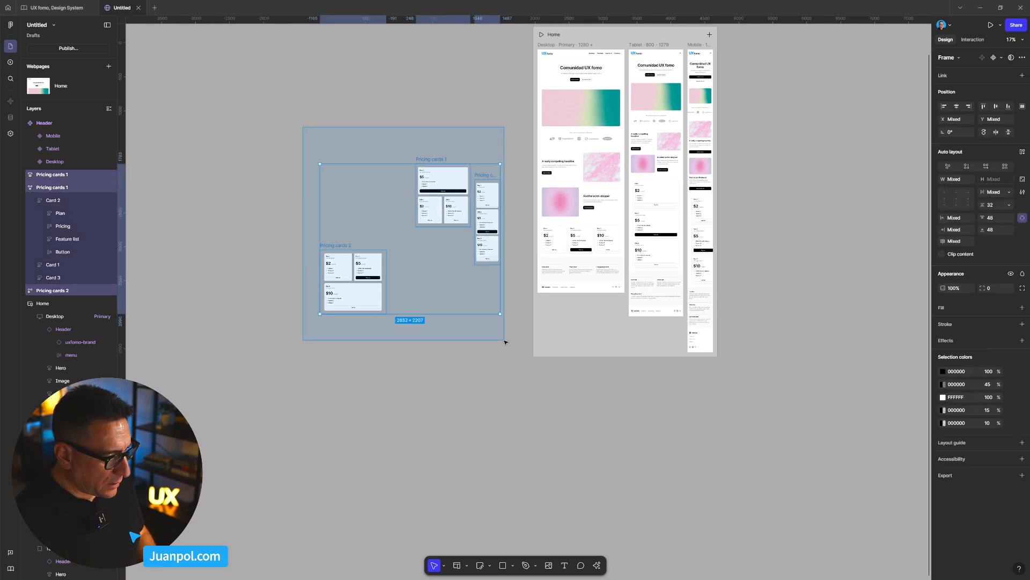
key("Delete")
left_click(604, 242)
key("Delete")
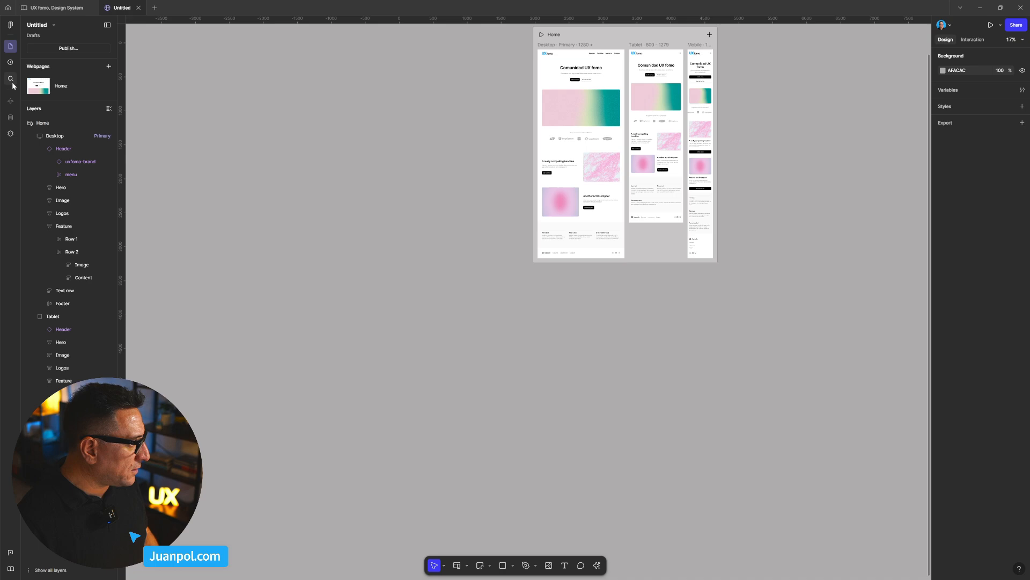
- Insert the three-card pricing block from the Features blocks onto the empty canvas beside the Home page
left_click(10, 63)
left_click(68, 157)
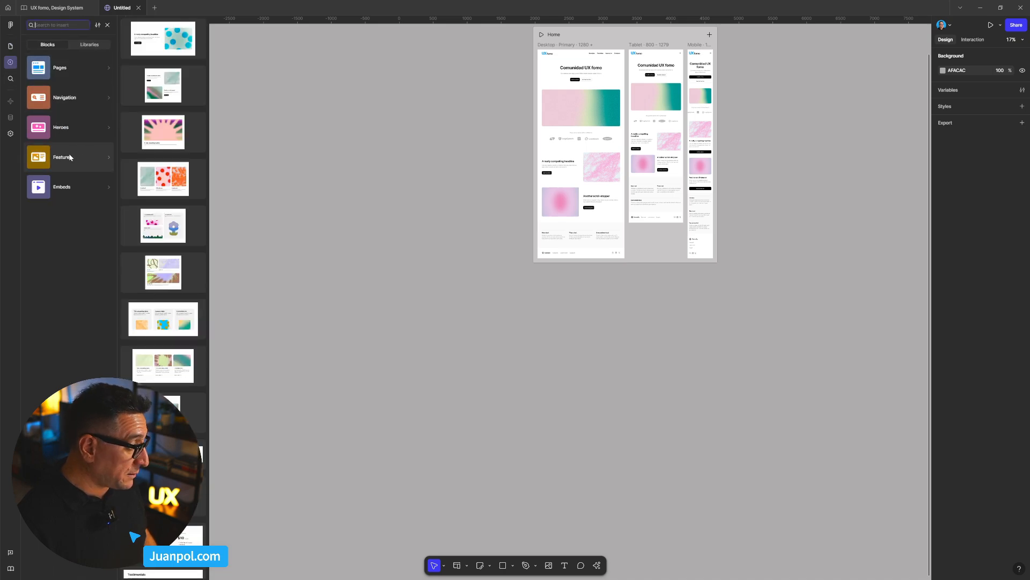
left_click_drag(163, 298, 466, 212)
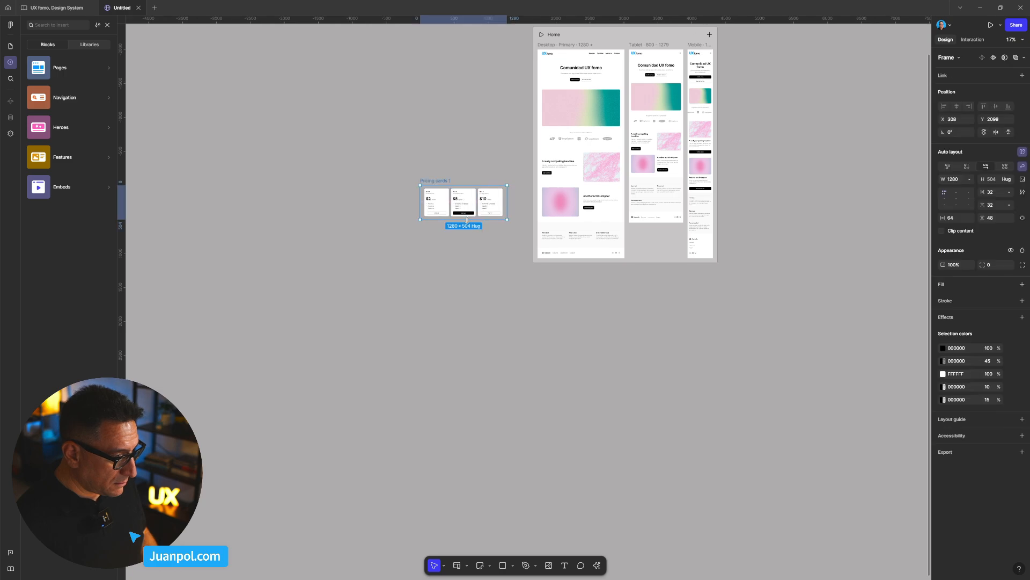
scroll(466, 211, "up", 4)
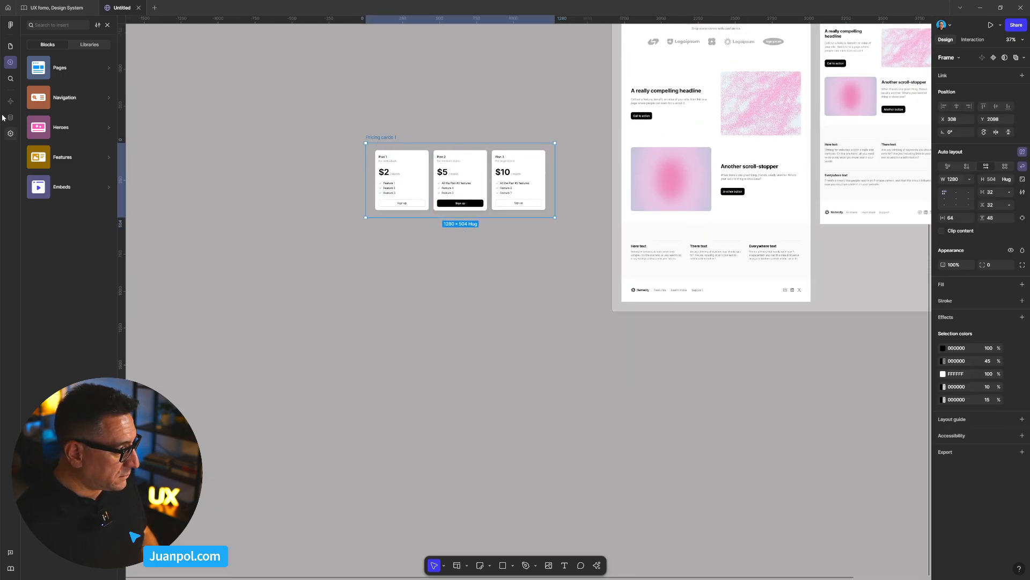
- Expand the pricing cards block's layers and move the block into the Home page's Desktop frame, above the text row
left_click(10, 47)
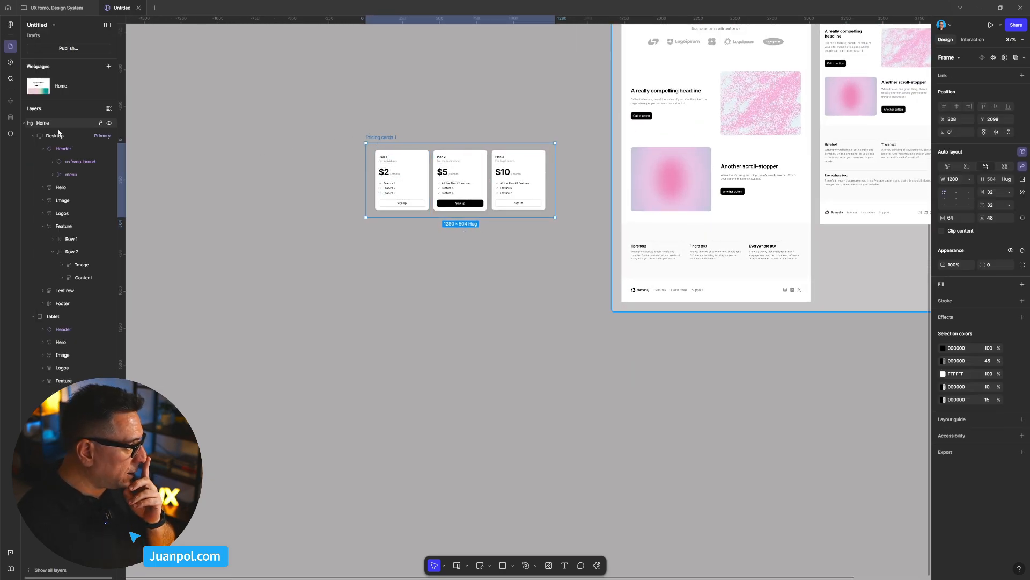
left_click(242, 129)
left_click(108, 123)
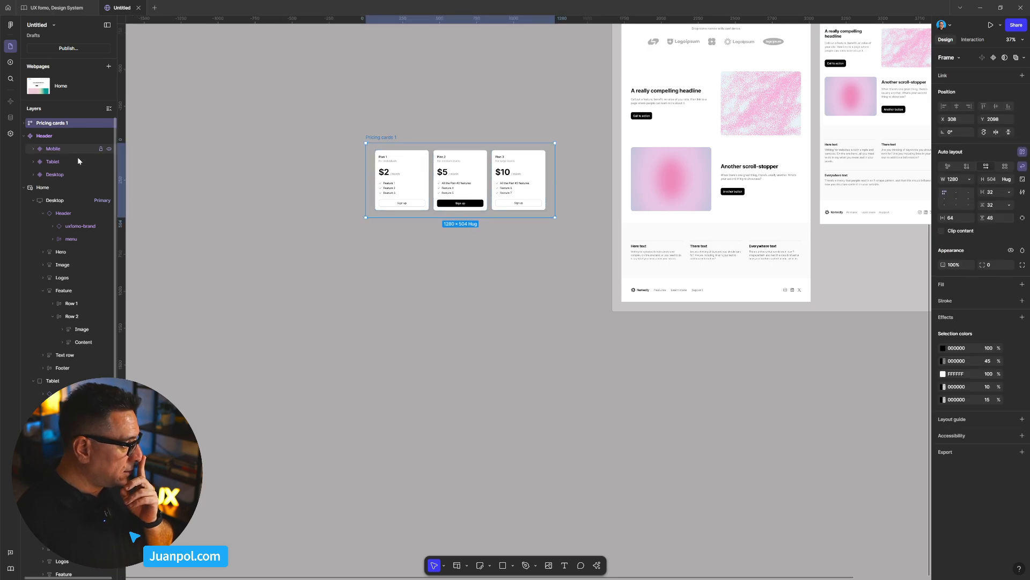
left_click(25, 123)
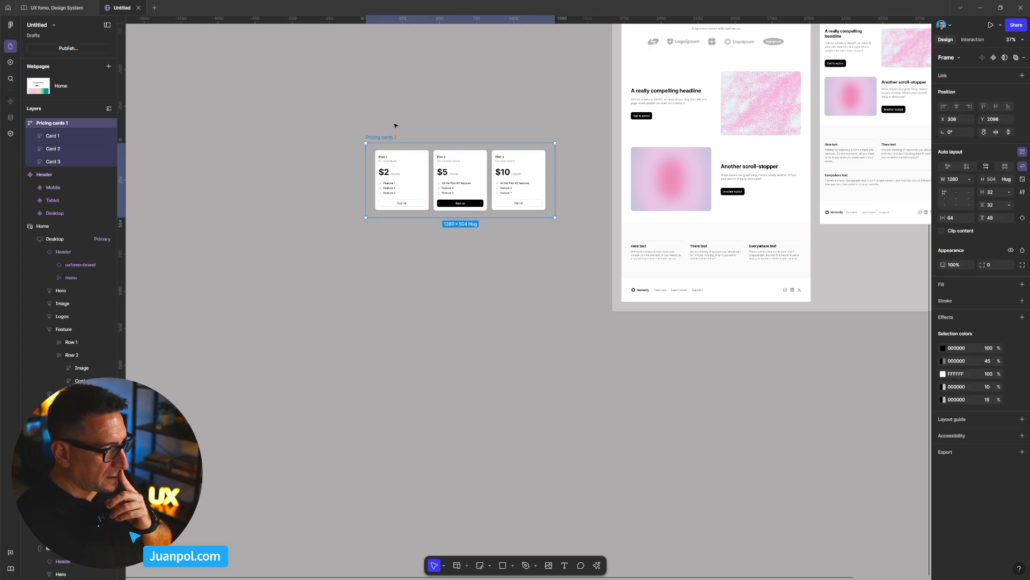
left_click_drag(383, 137, 639, 223)
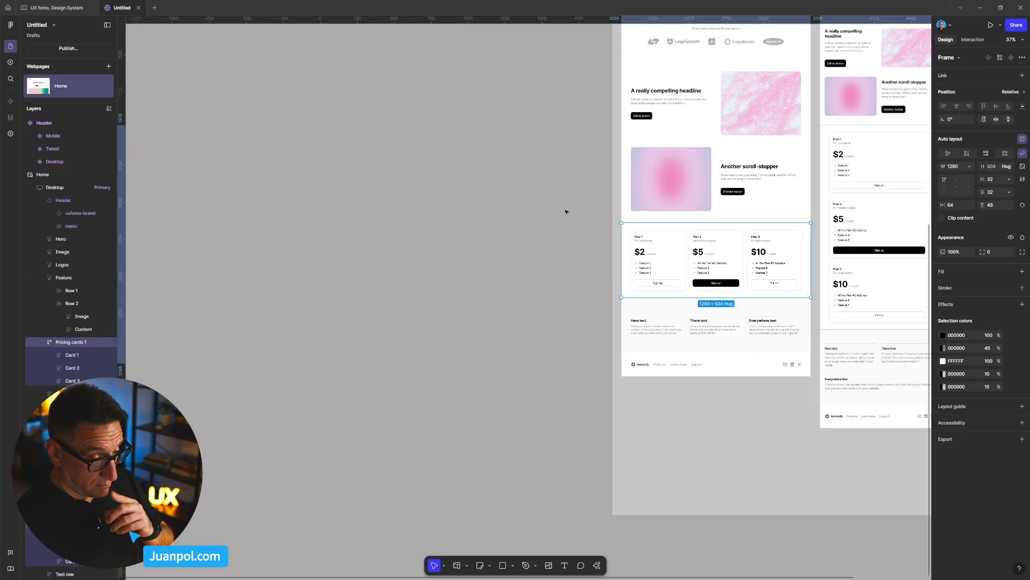
left_click_drag(567, 211, 333, 228)
left_click_drag(449, 227, 237, 238)
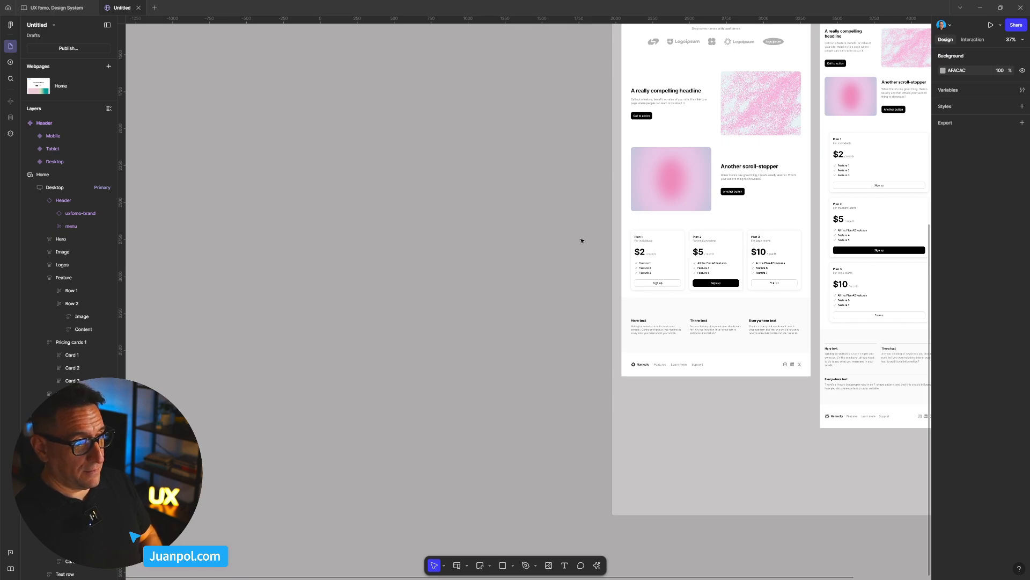
- Examine how the pricing cards are laid out in the Tablet and Mobile frames, including the sizing of the Mobile block
scroll(582, 240, "right", 5)
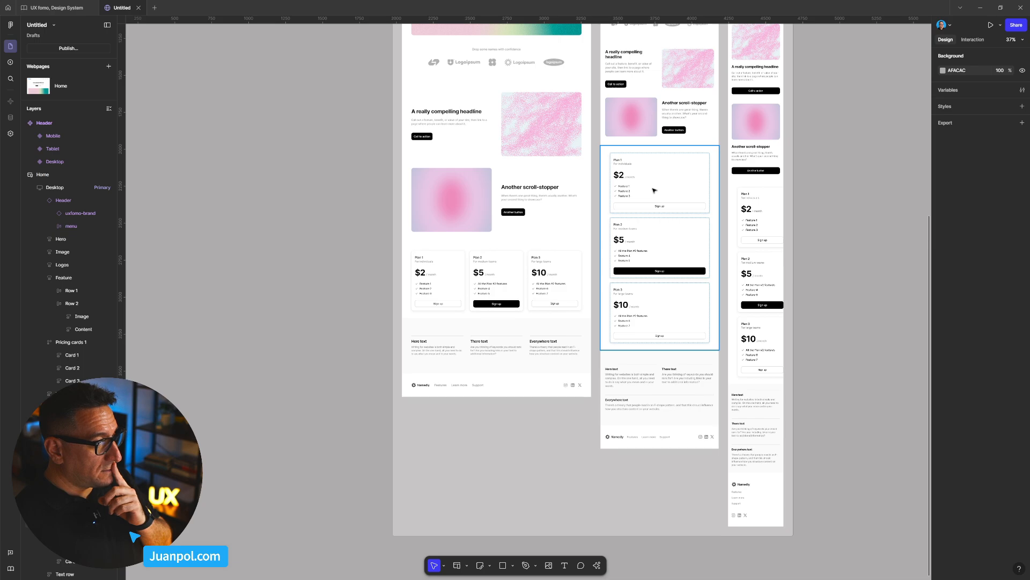
scroll(652, 161, "up", 5)
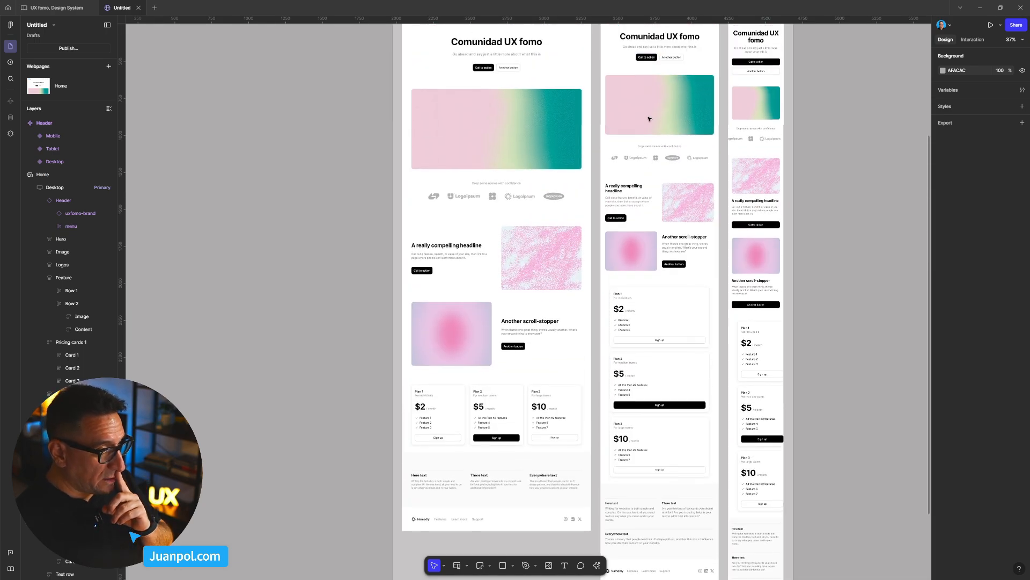
scroll(639, 72, "up", 2)
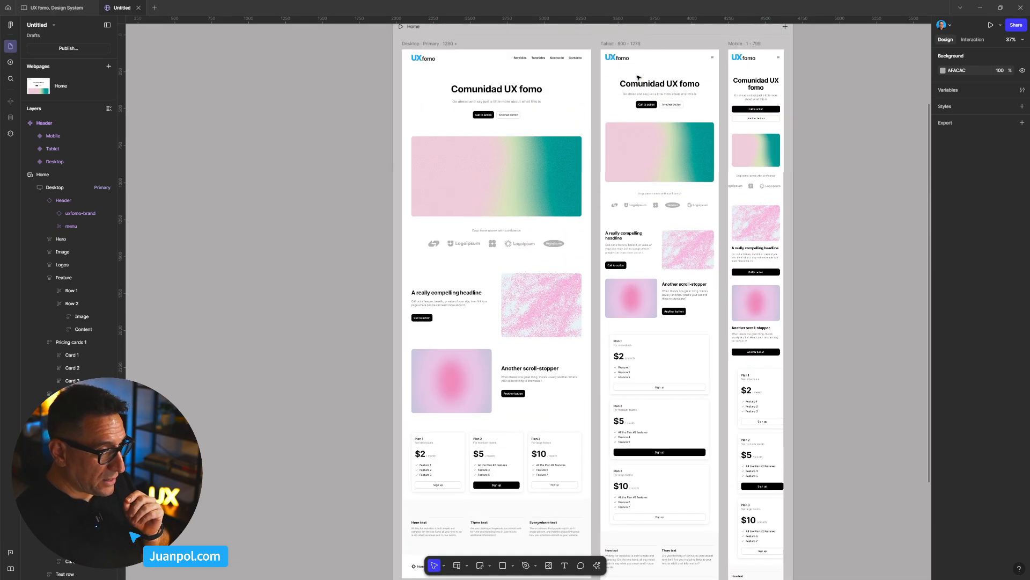
left_click(608, 45)
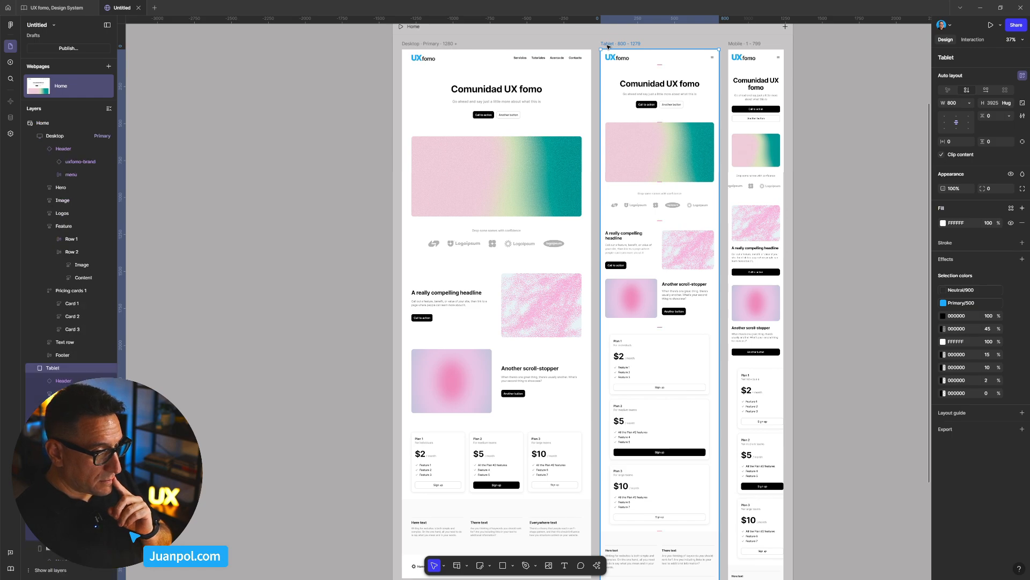
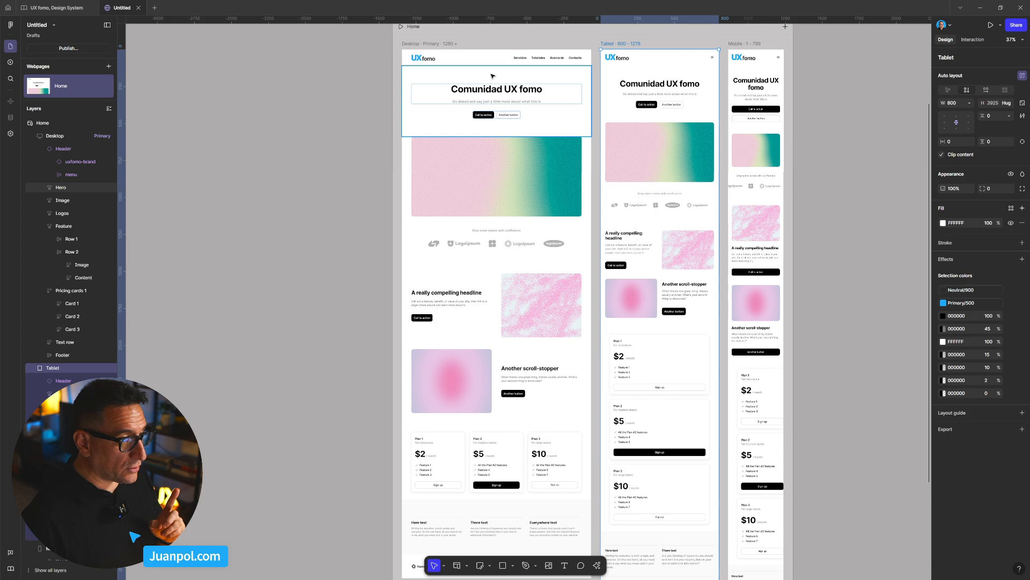
scroll(537, 134, "down", 1)
scroll(660, 315, "down", 1)
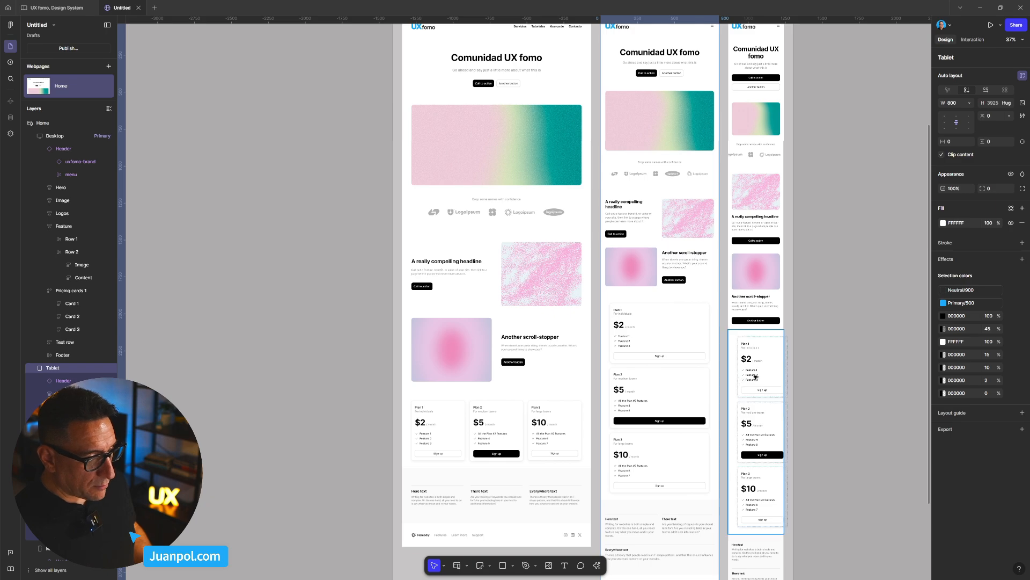
scroll(759, 361, "up", 5)
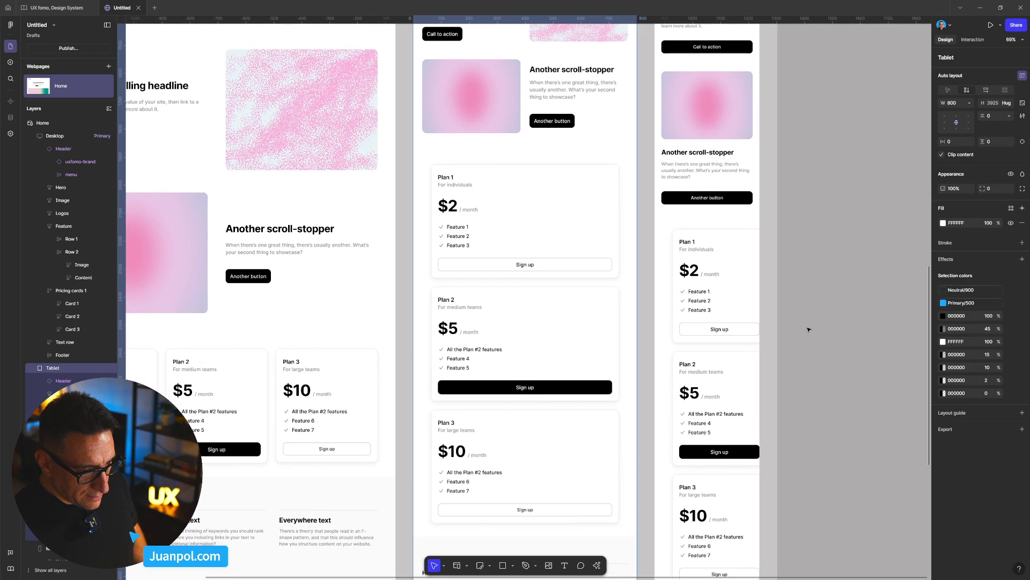
left_click(728, 314)
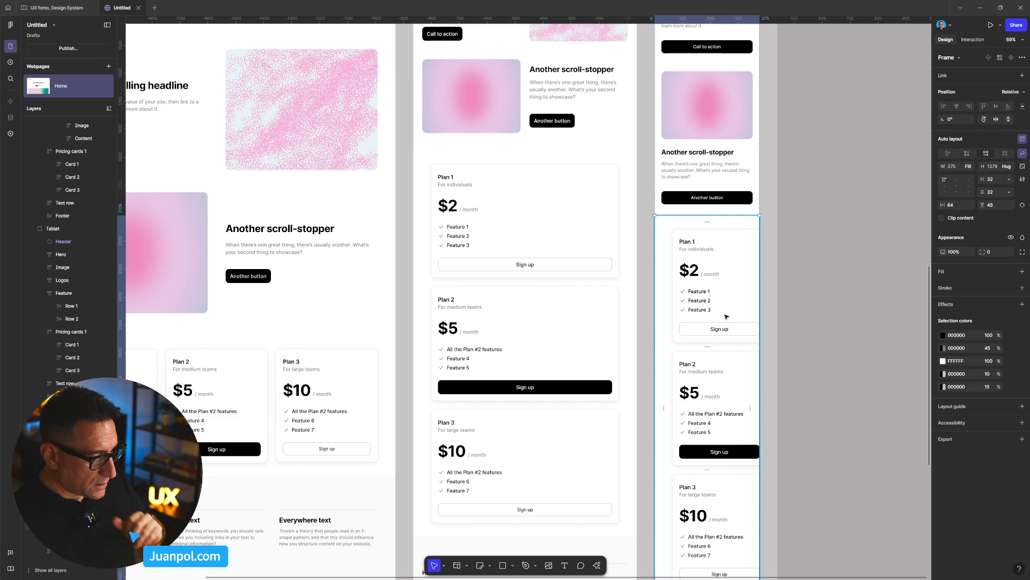
scroll(661, 332, "down", 8)
left_click_drag(262, 330, 419, 324)
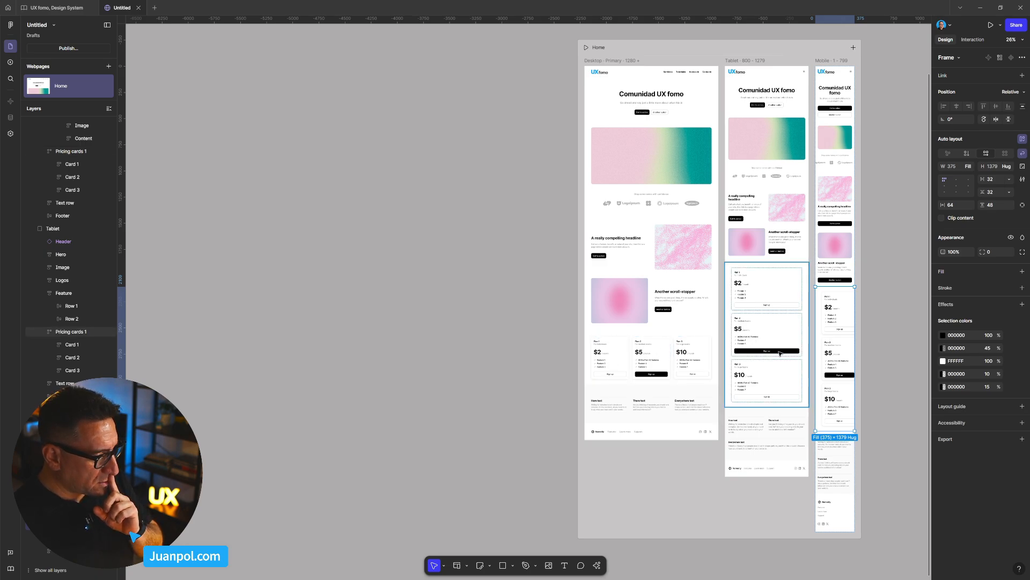
scroll(839, 326, "up", 3)
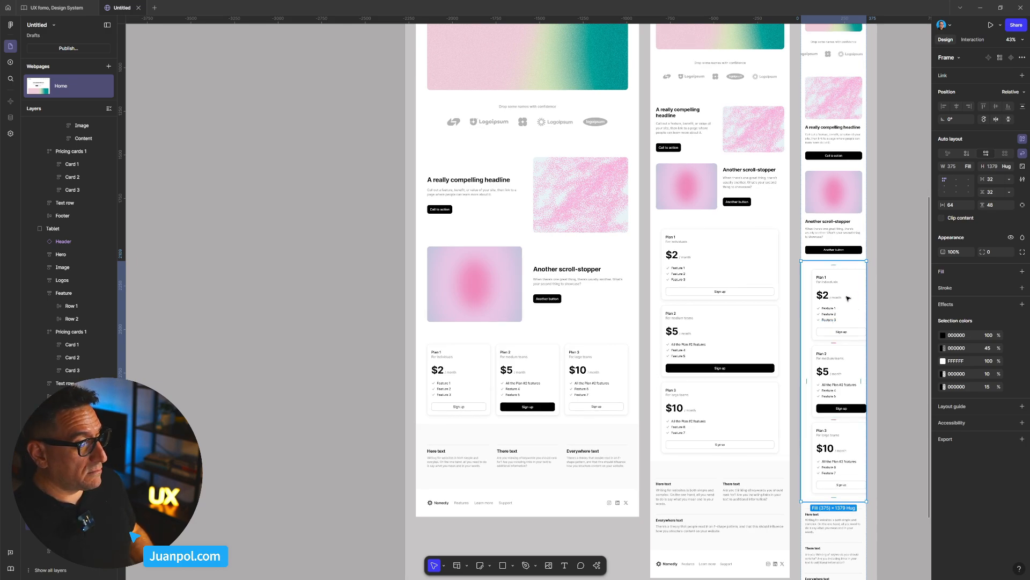
- Set the hover effect's scale to 1.18x on the Call to action button in the Tablet frame's hero
left_click(837, 295)
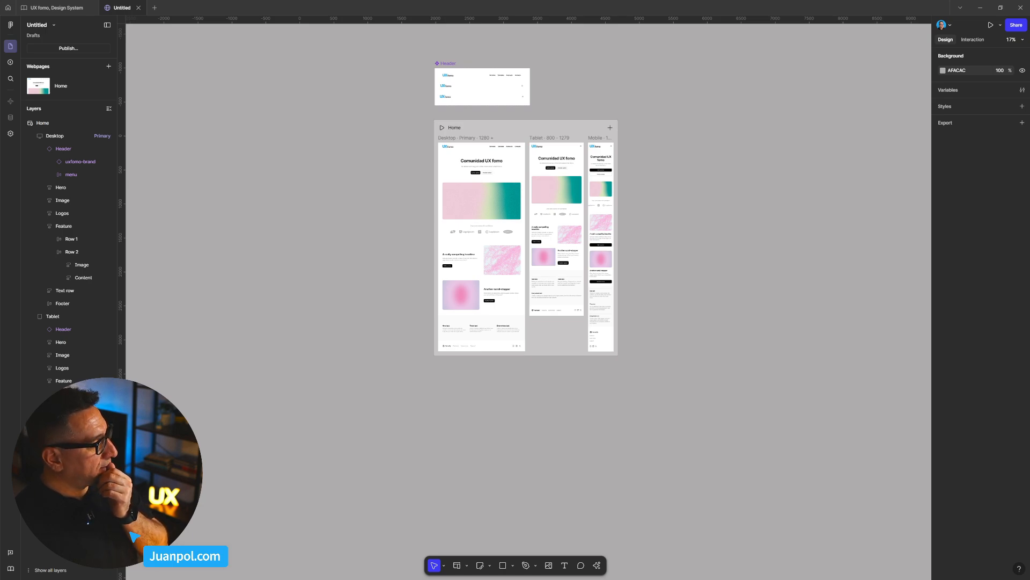
scroll(584, 280, "up", 5)
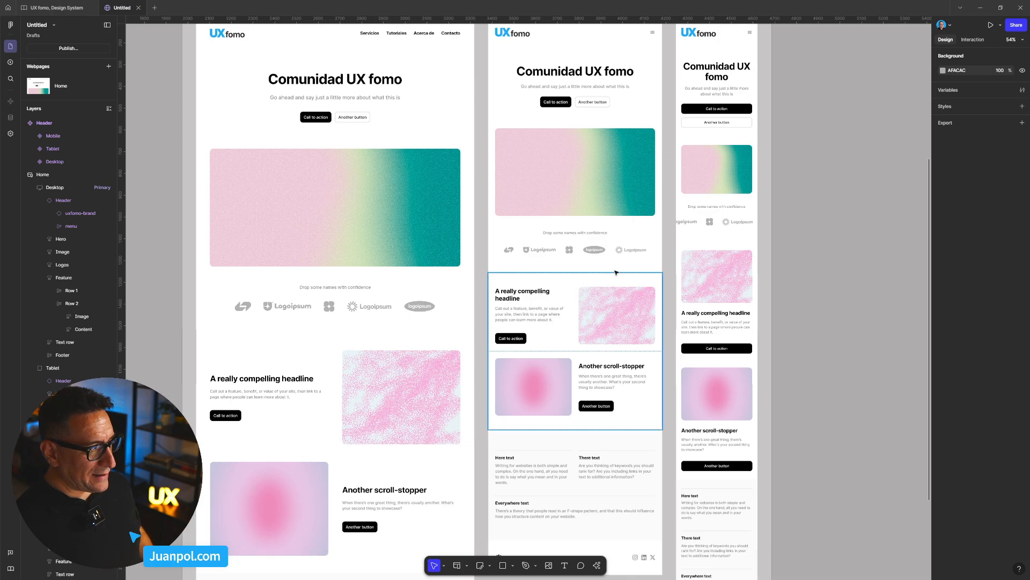
left_click_drag(662, 265, 662, 294)
left_click_drag(664, 200, 643, 259)
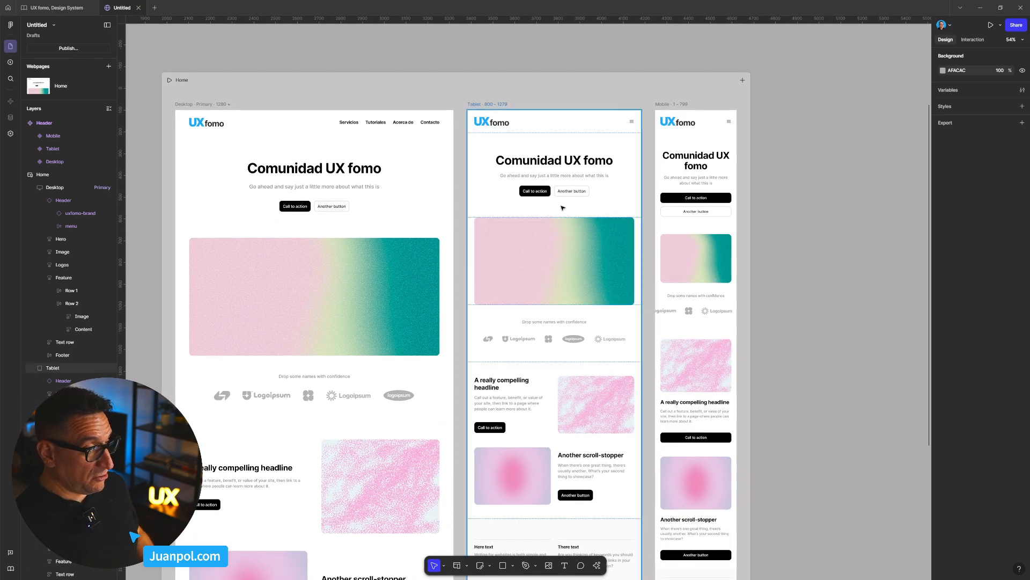
scroll(562, 206, "up", 3)
left_click(973, 41)
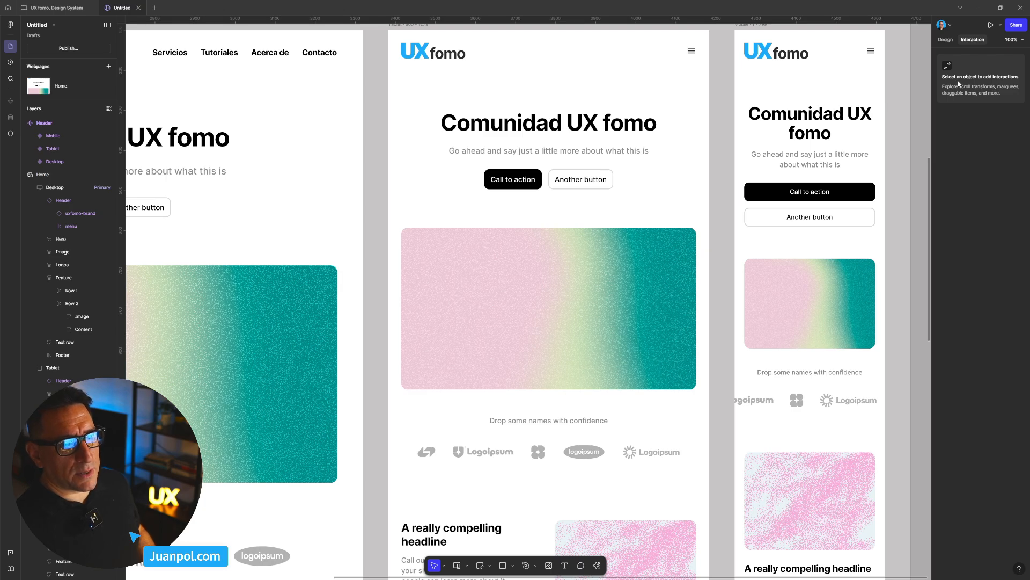
left_click(527, 186)
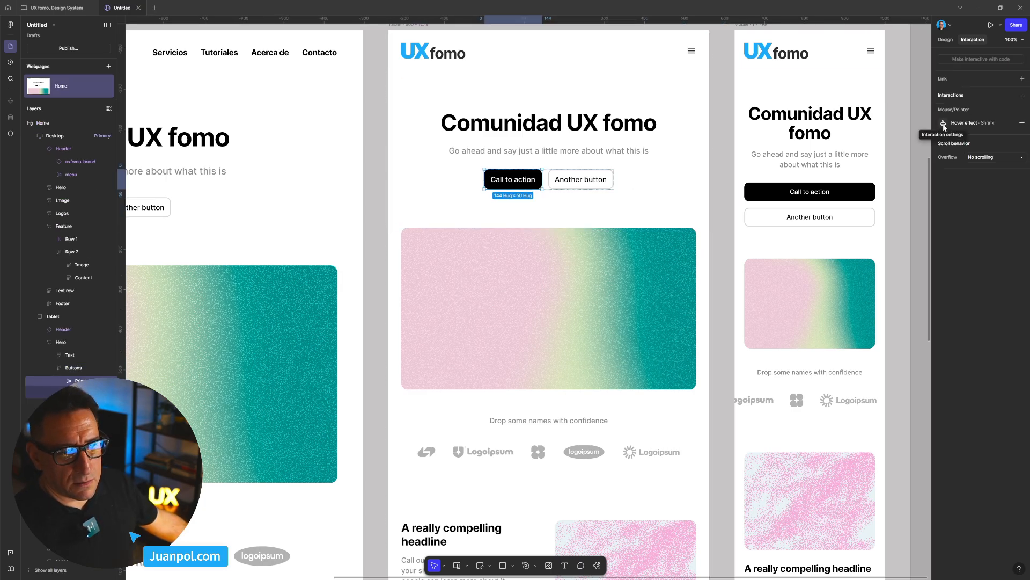
left_click(977, 125)
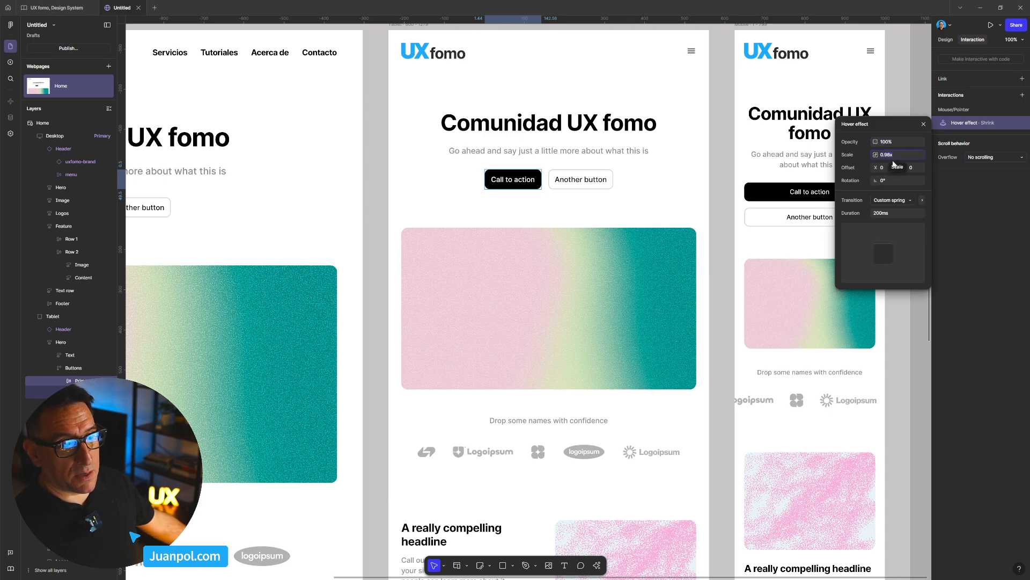
key("shift+Up")
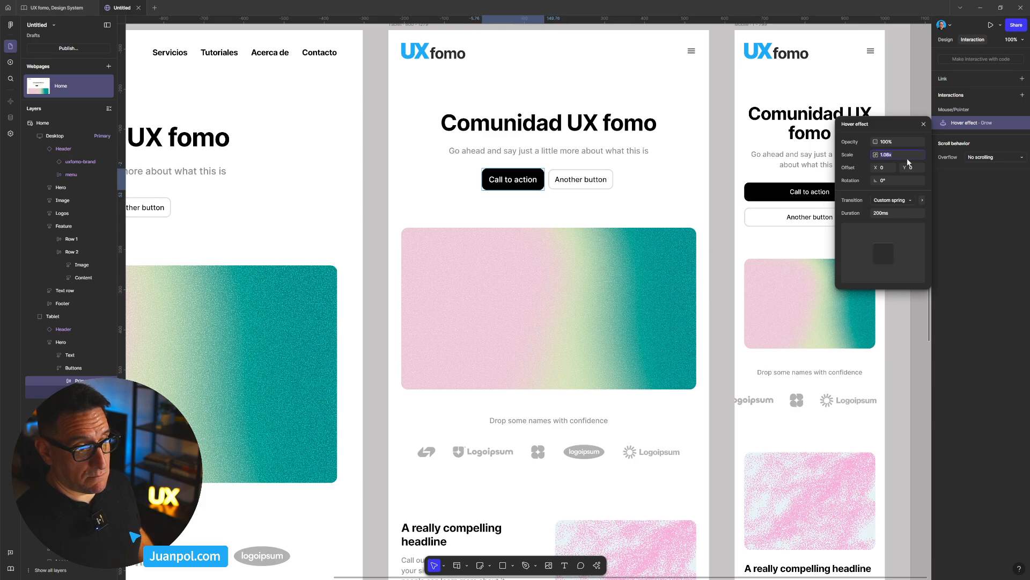
key("shift+Up")
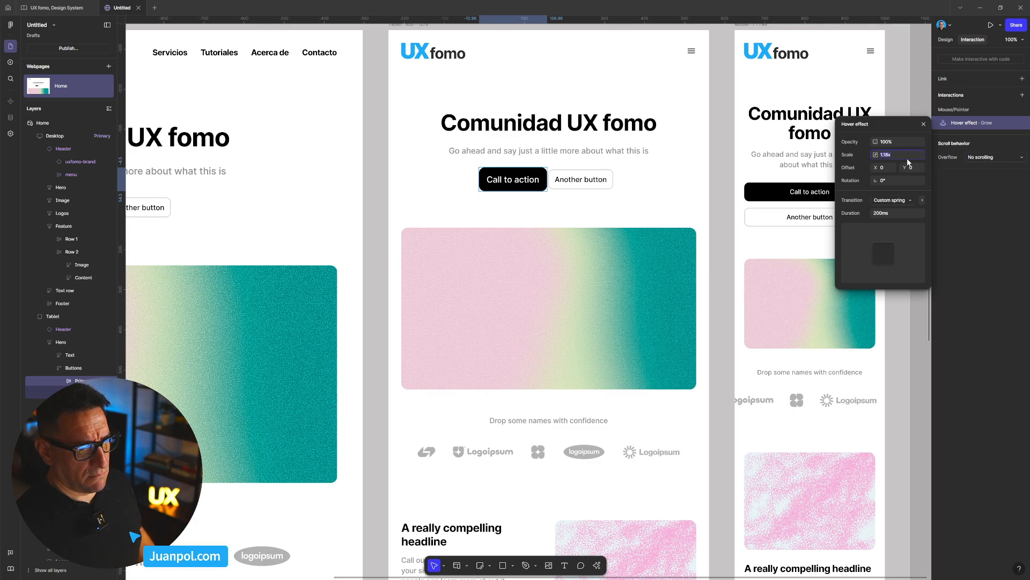
left_click(378, 222)
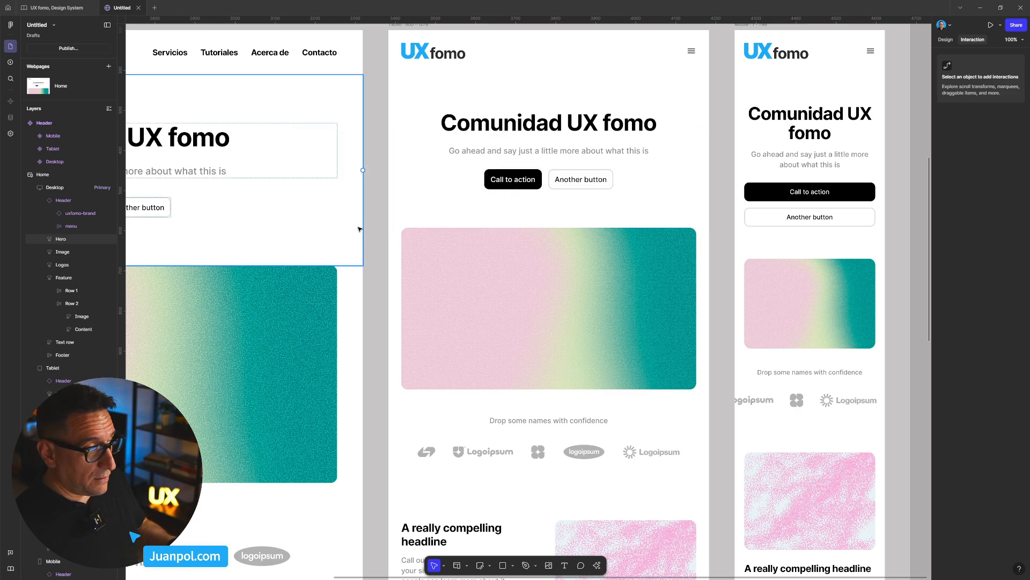
- Preview the Home page at the tablet and desktop widths to check the hero button's hover behaviour, and return to the editor
scroll(371, 225, "down", 5)
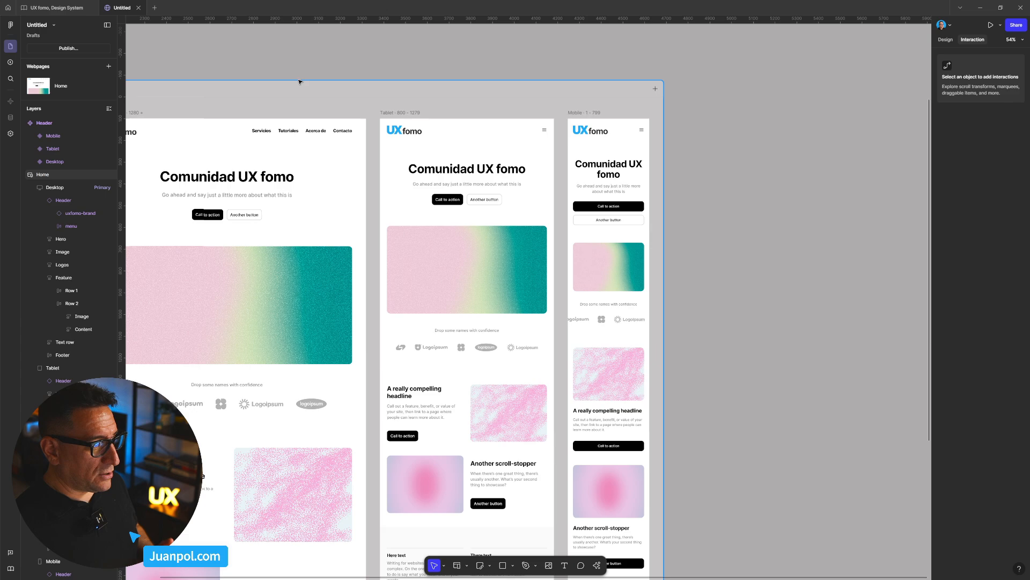
scroll(293, 69, "left", 5)
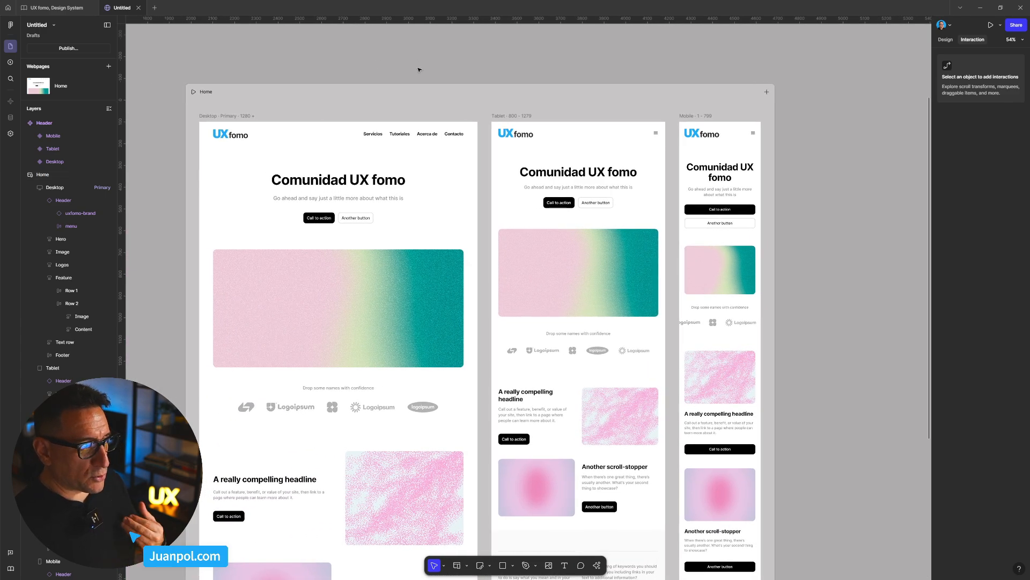
left_click(195, 92)
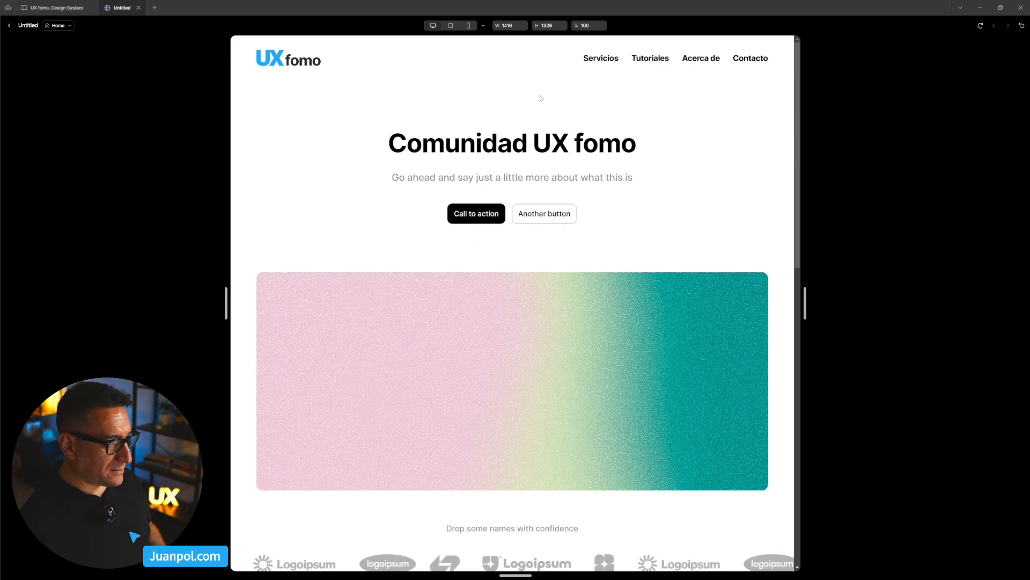
left_click(450, 25)
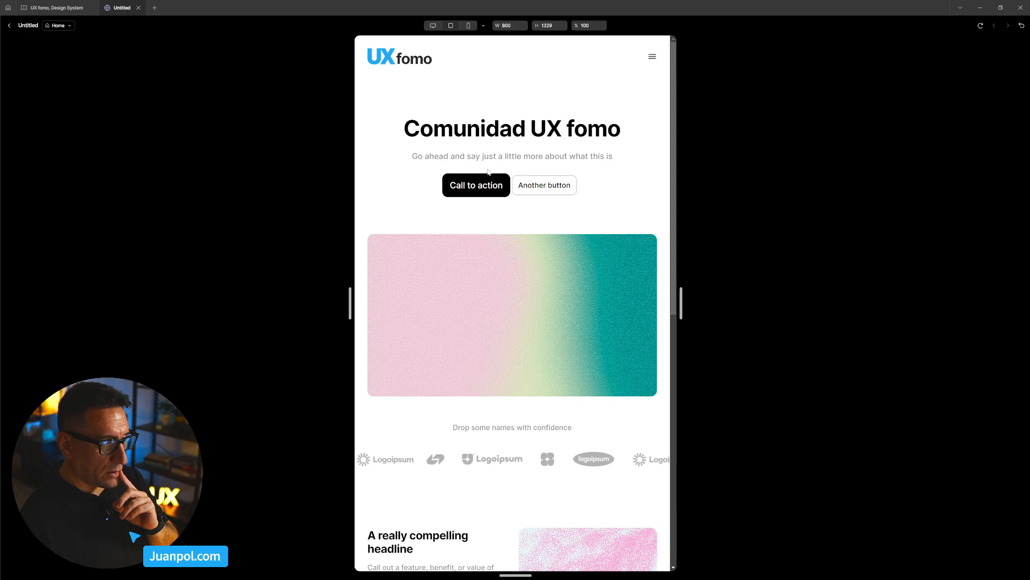
left_click(432, 25)
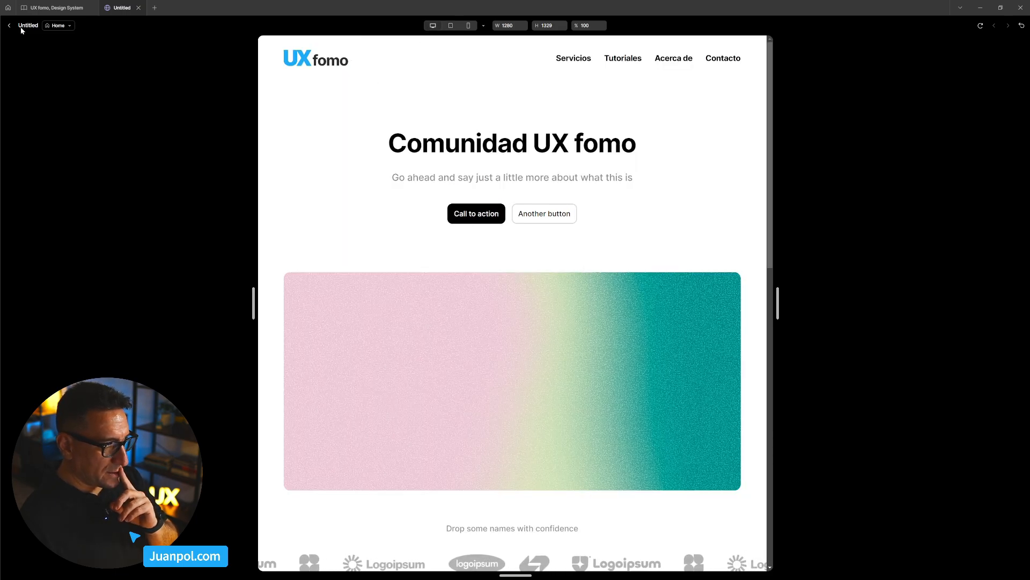
key("Escape")
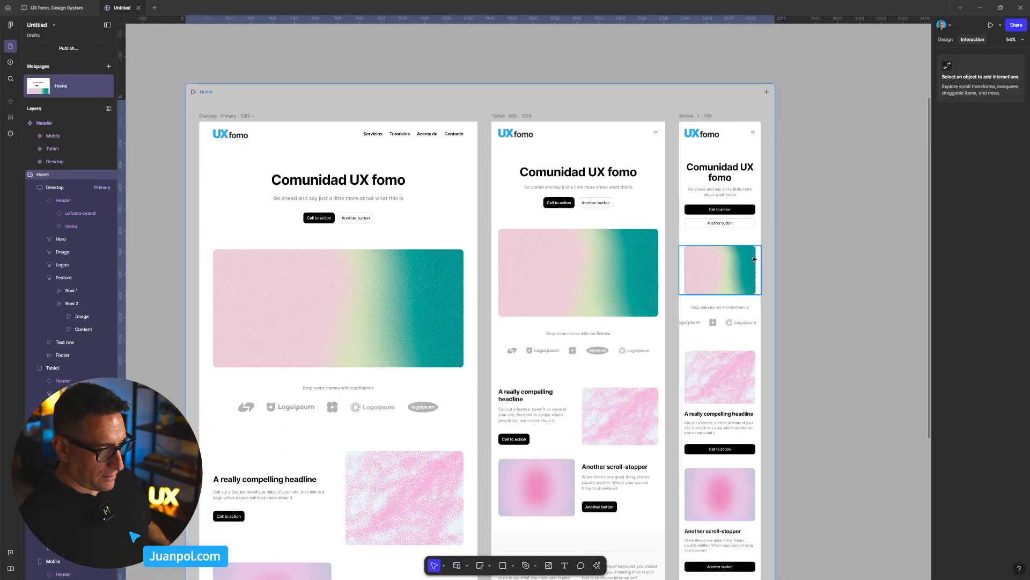
- Remove the interactions from the Call to action button in the Tablet frame's hero
left_click(809, 239)
left_click(568, 201)
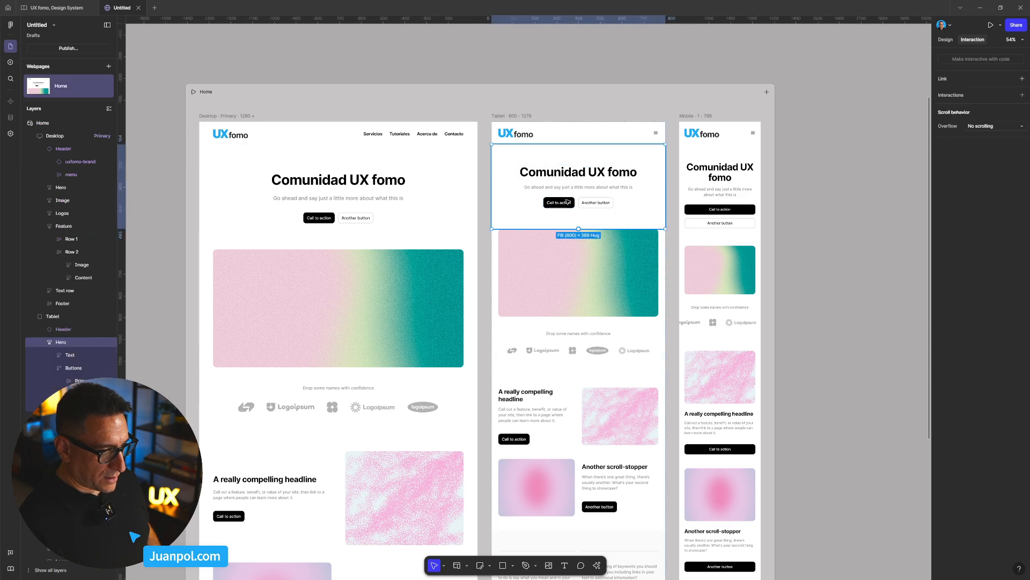
left_click(566, 202)
right_click(563, 204)
left_click(561, 204)
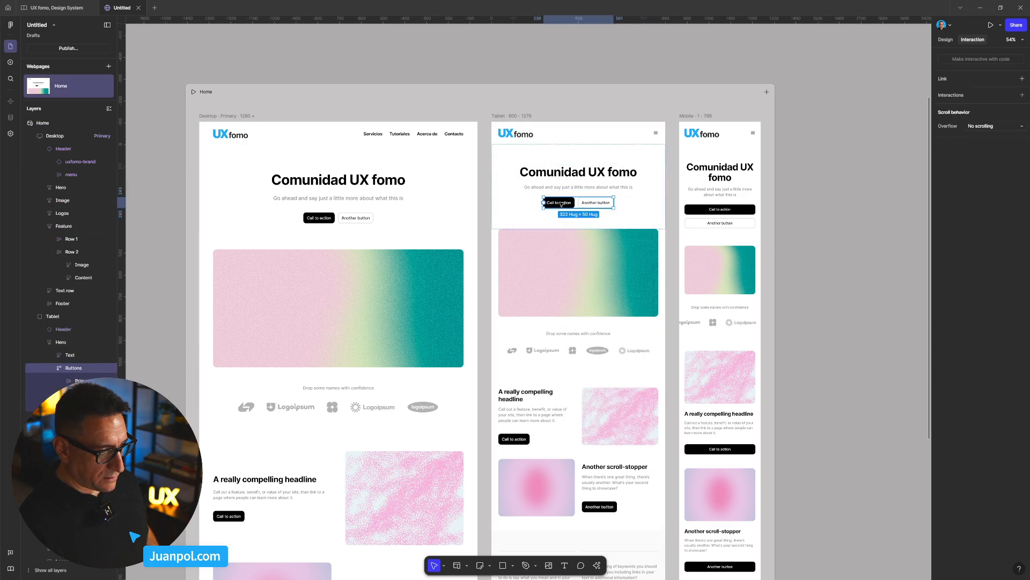
right_click(561, 204)
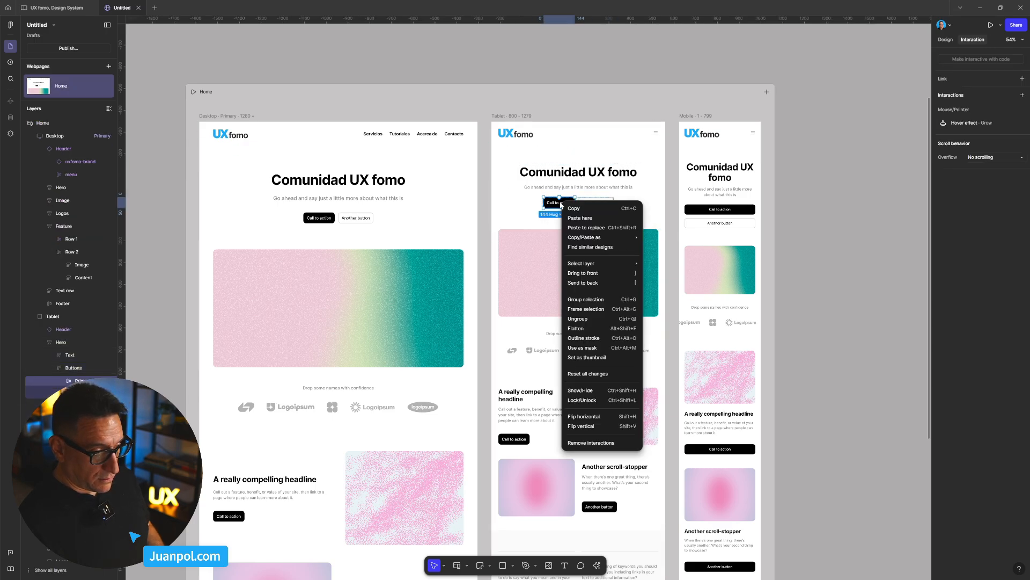
left_click(605, 443)
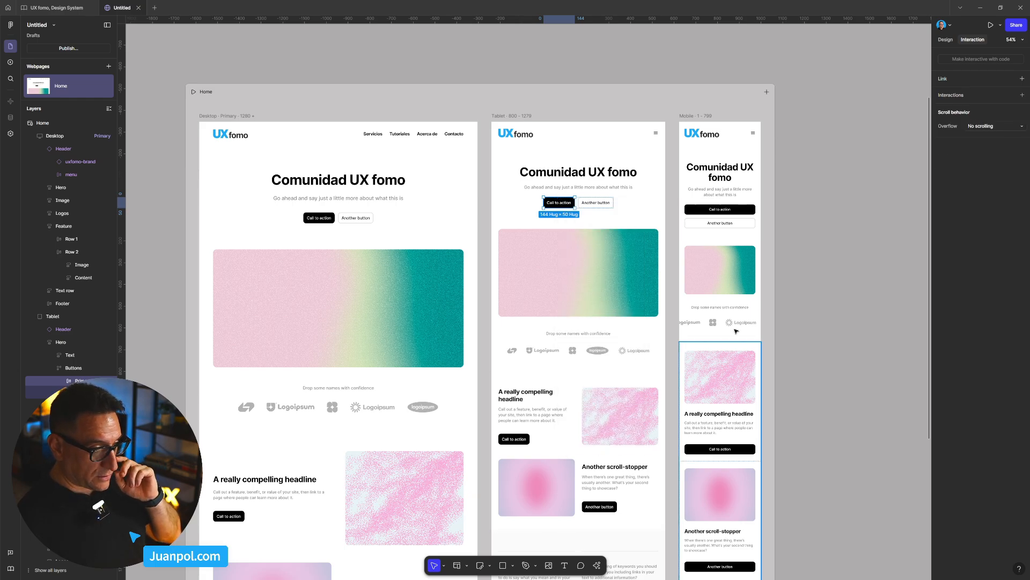
key("Escape")
- Add a Hover effect with a 1.5x scale to the hero's Call to action buttons in both the Tablet and Desktop frames
scroll(558, 204, "up", 5)
scroll(559, 204, "down", 3)
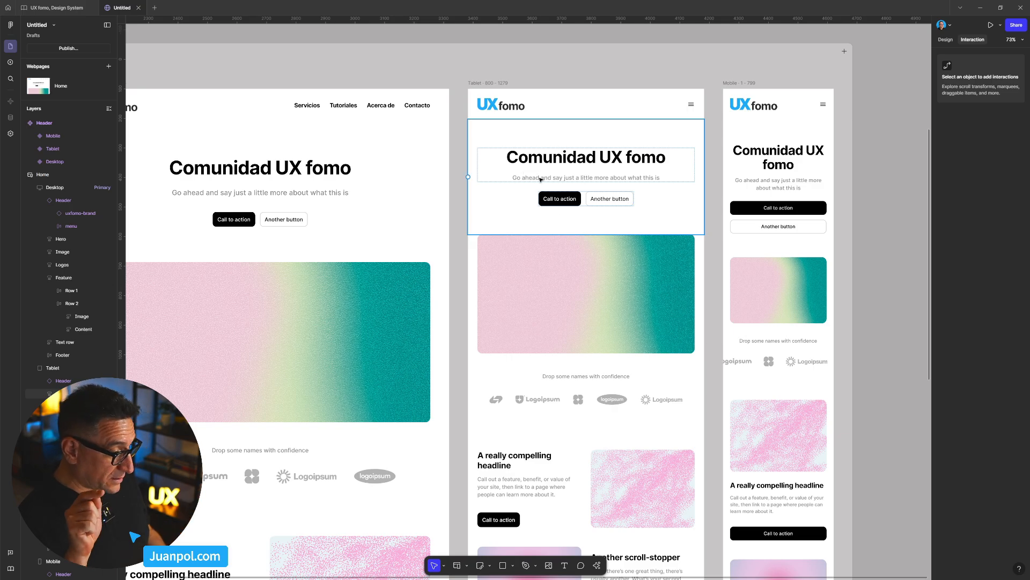
left_click(560, 199)
left_click(560, 199)
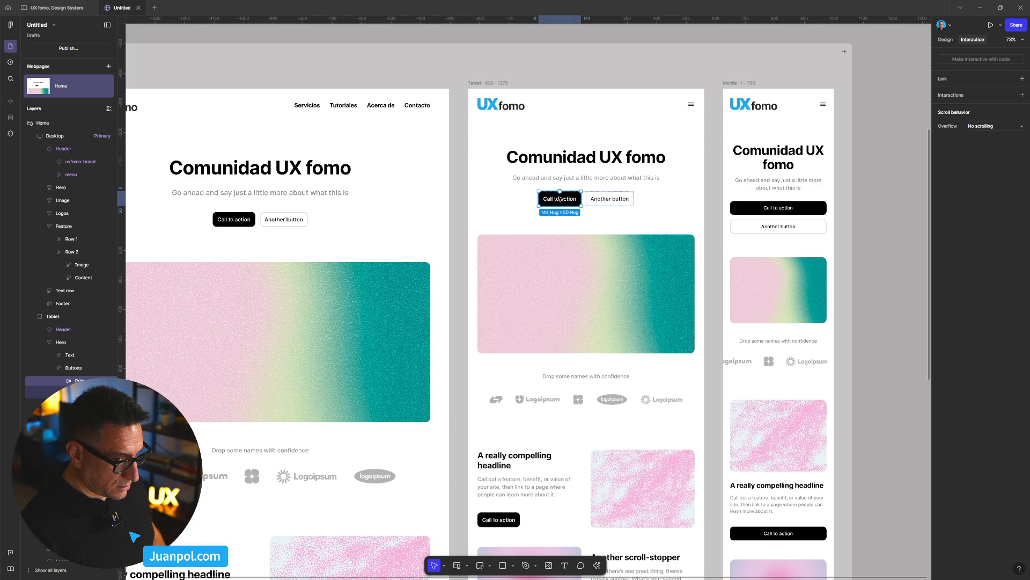
left_click(245, 223, "shift")
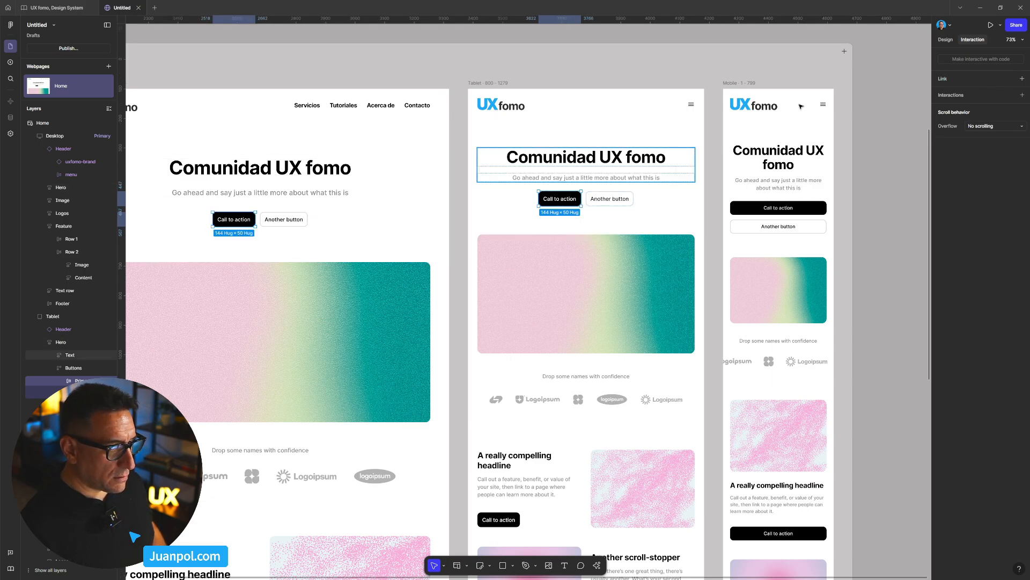
left_click(1023, 95)
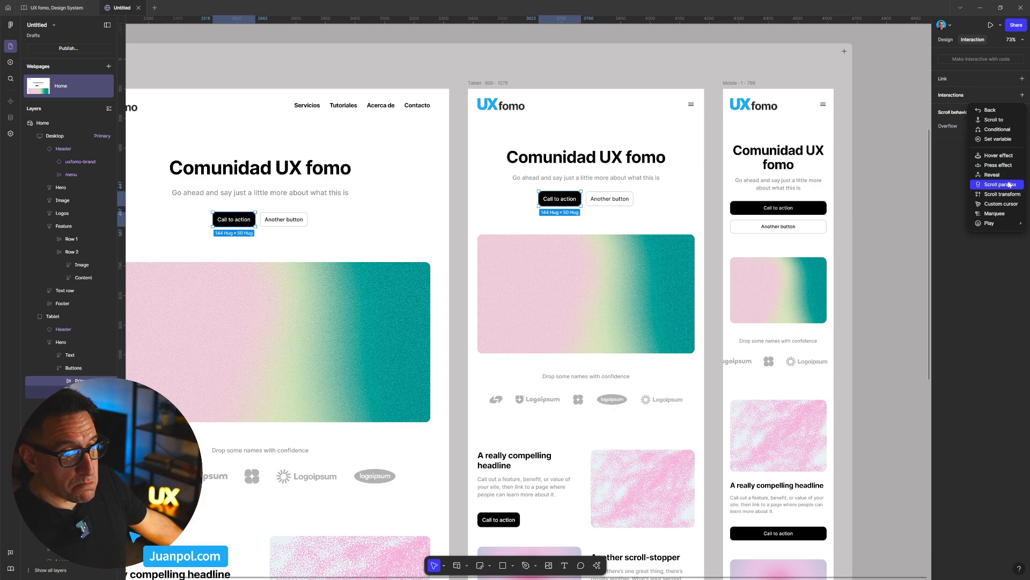
mouse_move(999, 227)
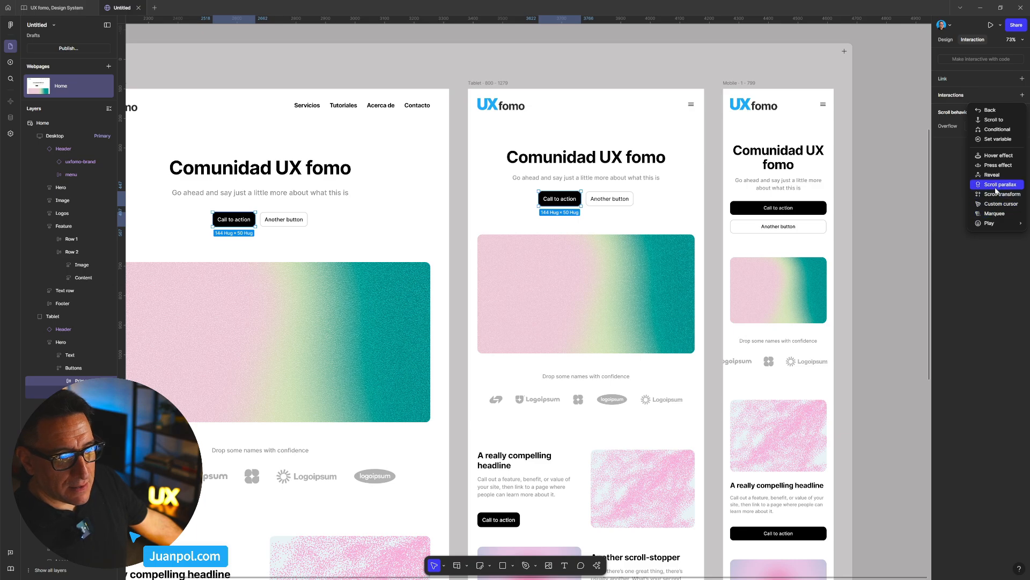
left_click(1012, 157)
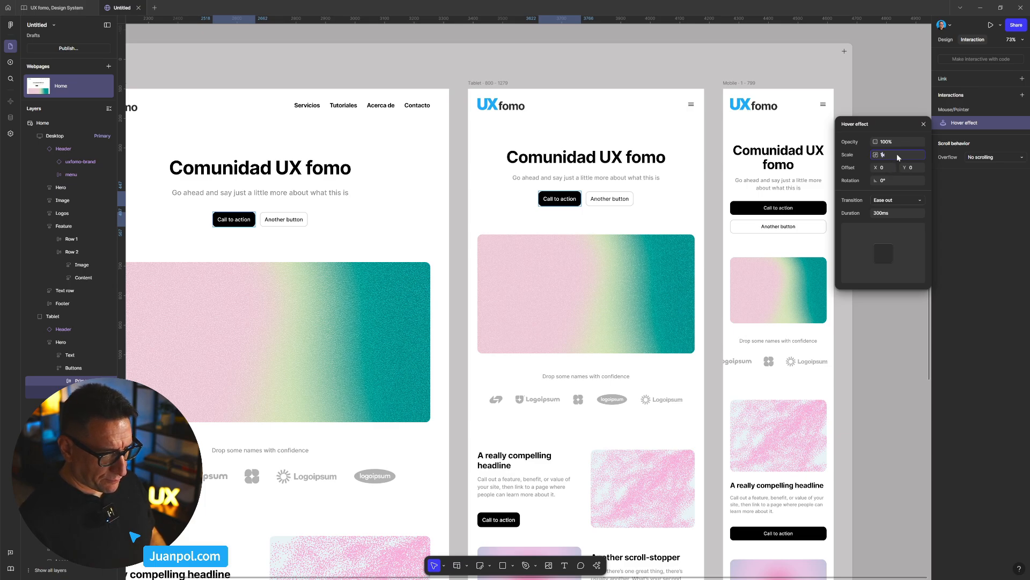
type(".5")
key("Return")
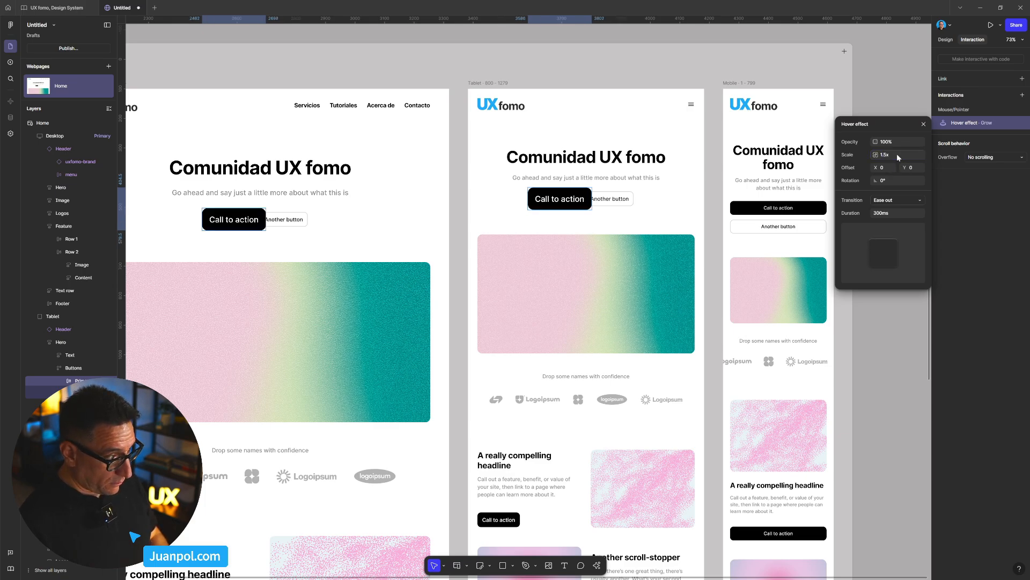
- Set the scale of the two Call to action buttons' hover effect to 1.2x
left_click(897, 154)
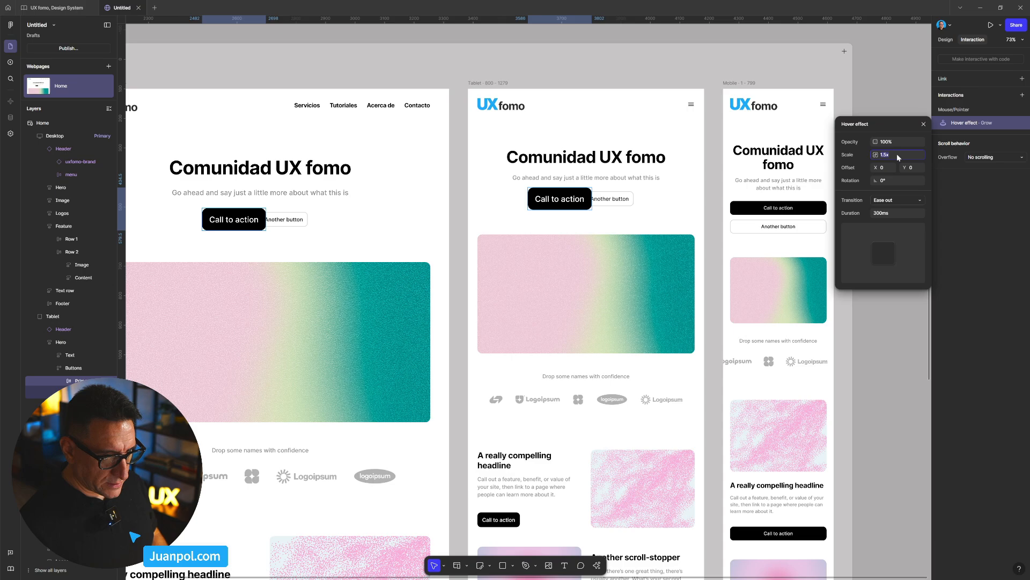
key("BackSpace")
type("2")
key("Return")
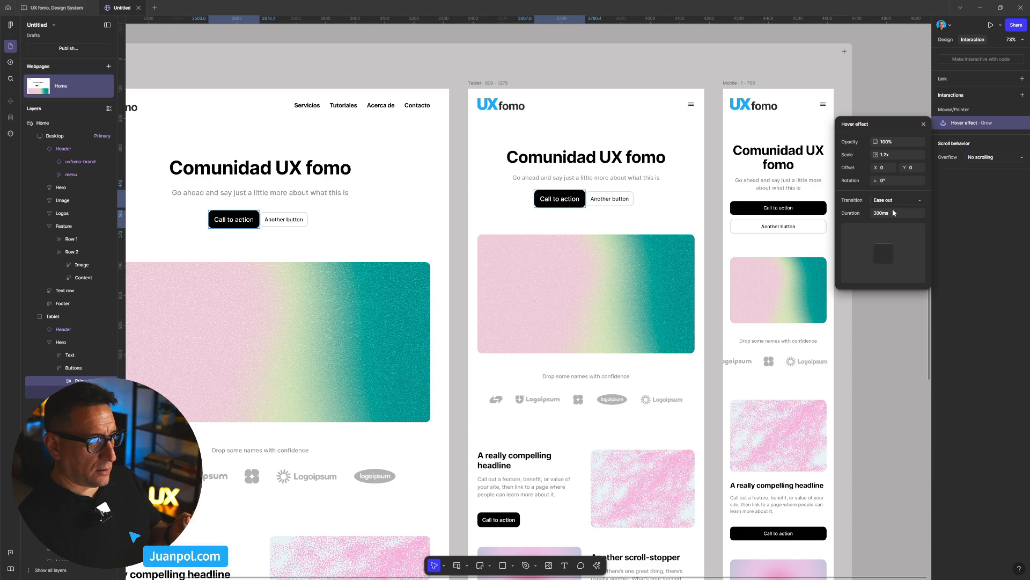
left_click(890, 319)
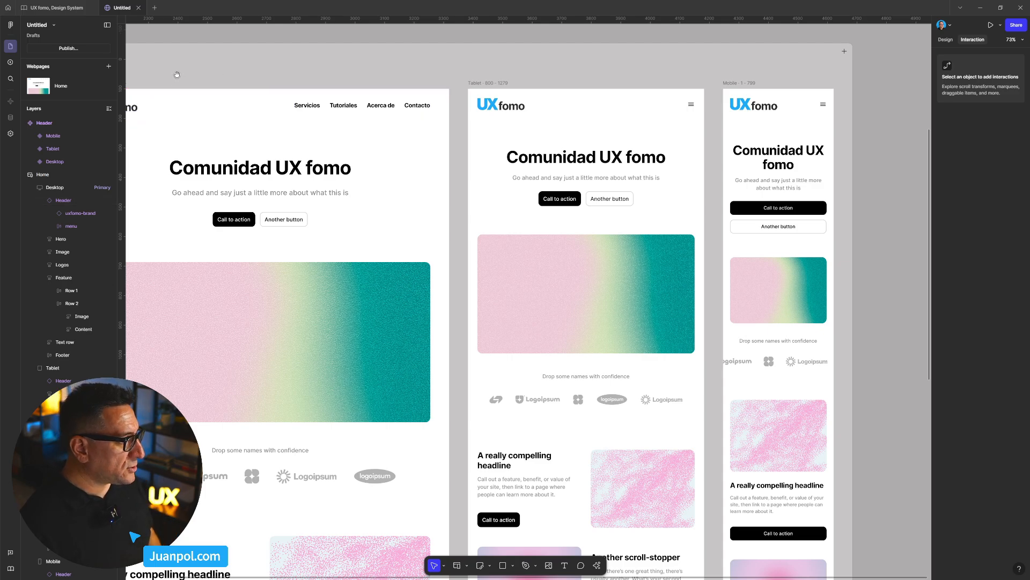
- Preview the Home page at desktop, tablet and mobile widths to check the Call to action button's hover effect, and return to the editor
left_click_drag(177, 75, 338, 88)
left_click(211, 74)
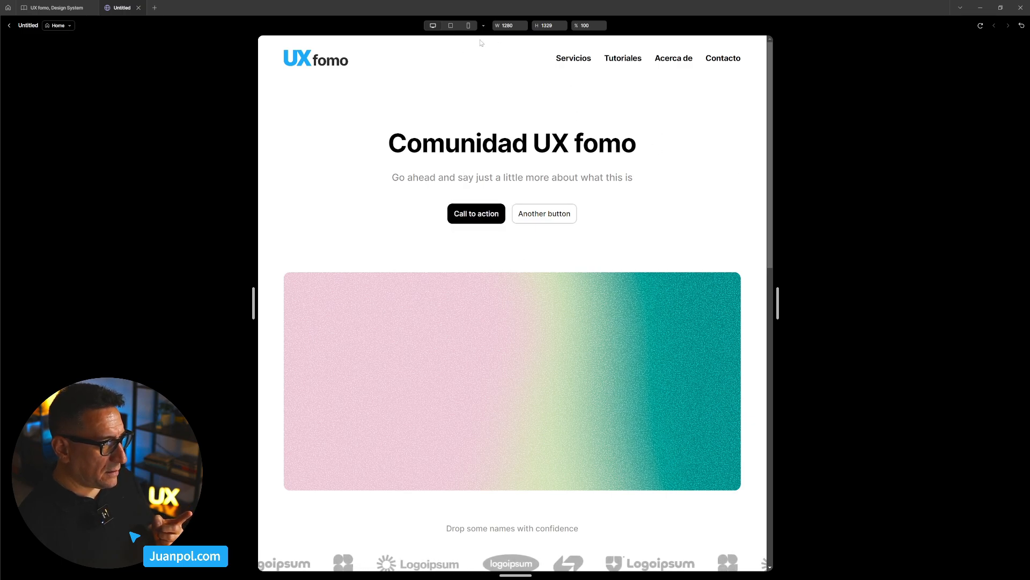
left_click(450, 26)
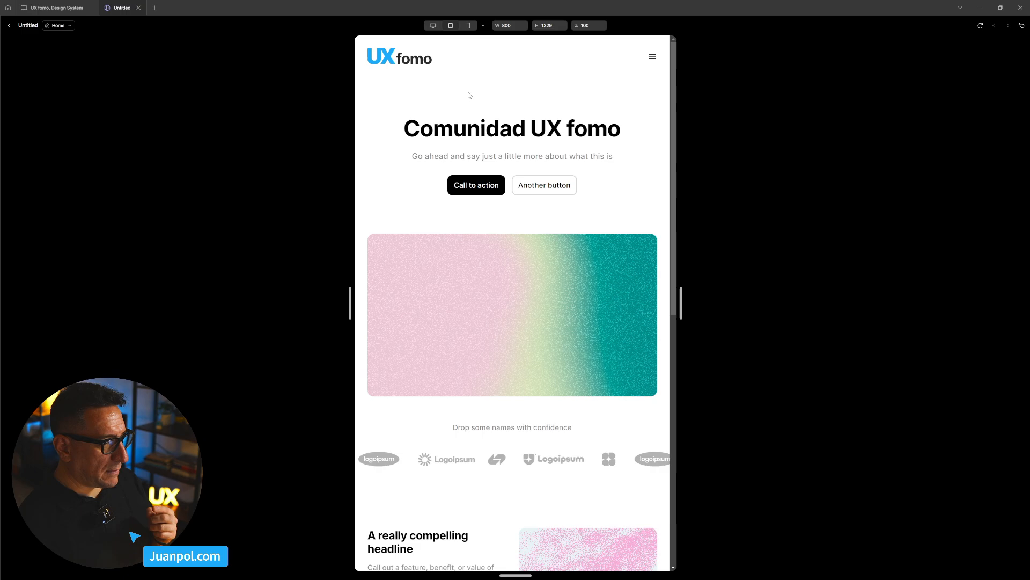
left_click(468, 26)
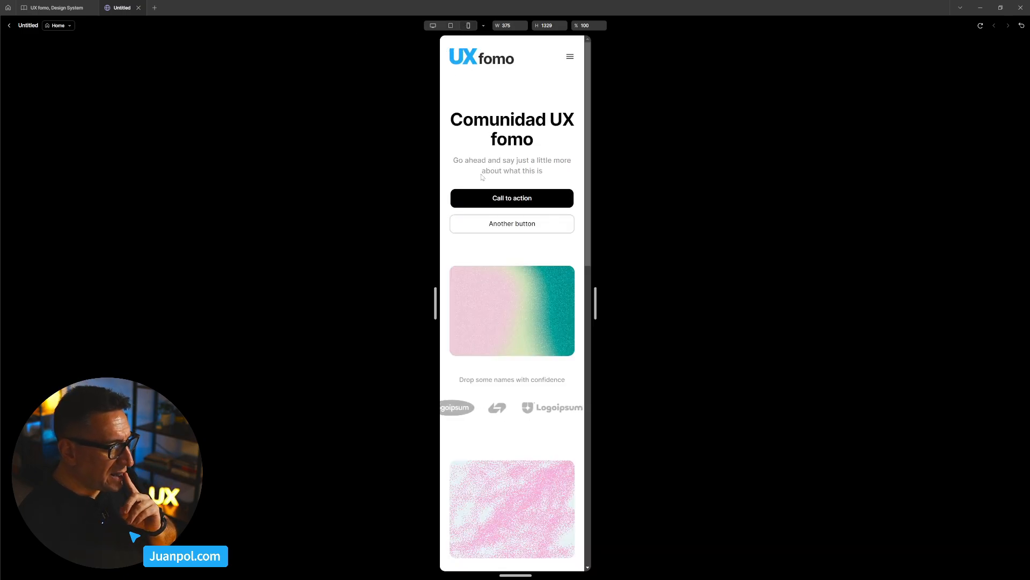
key("Escape")
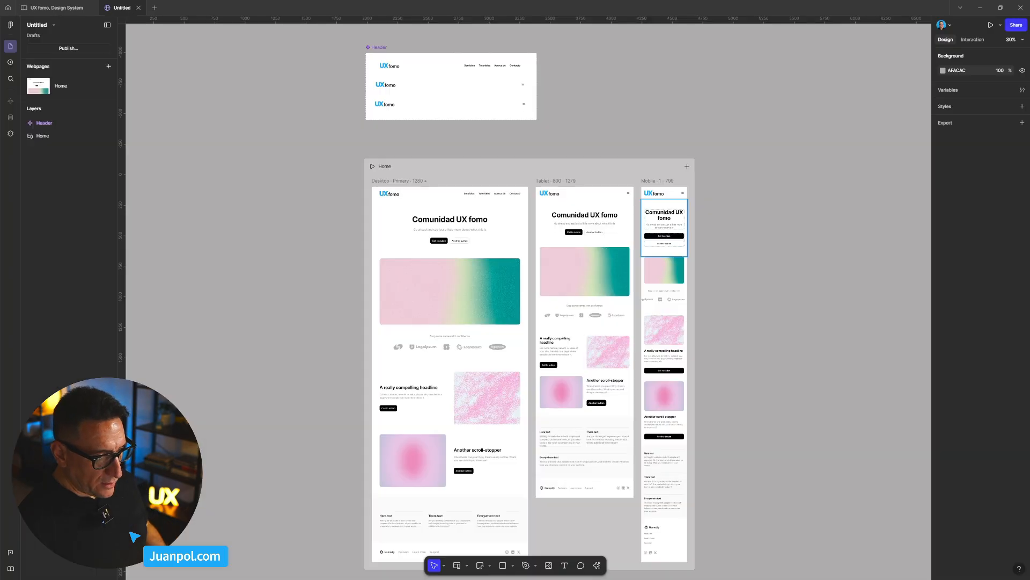
- Inspect the hover effect settings of the Call to action button in the Mobile frame's hero
scroll(679, 238, "up", 3)
double_click(679, 238)
double_click(679, 237)
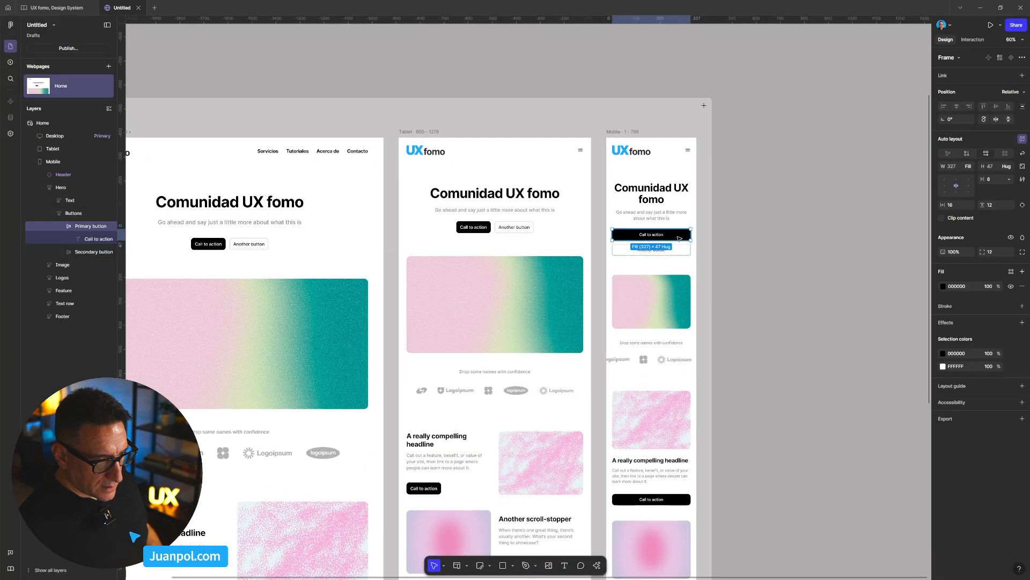
left_click(980, 39)
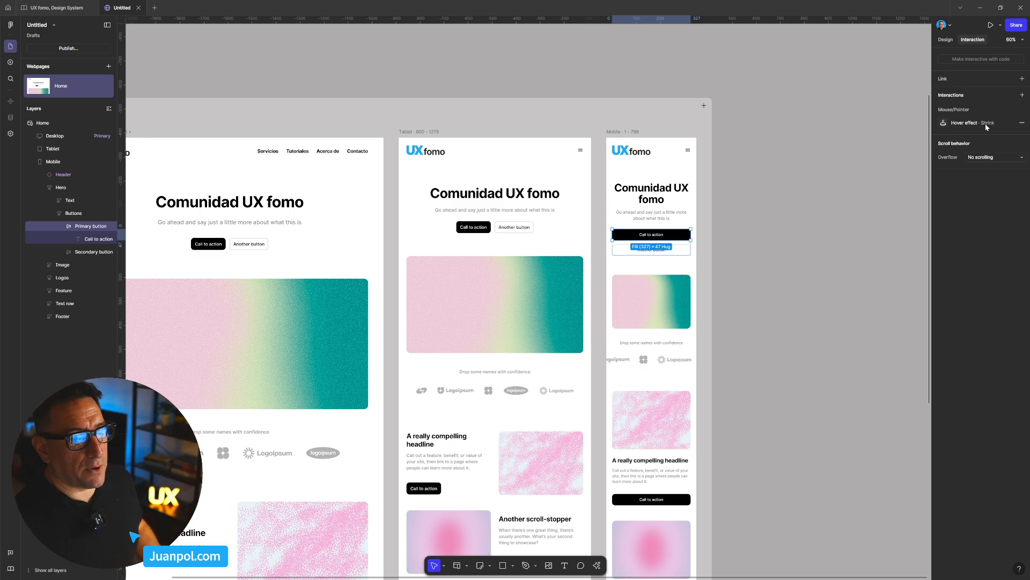
left_click(968, 124)
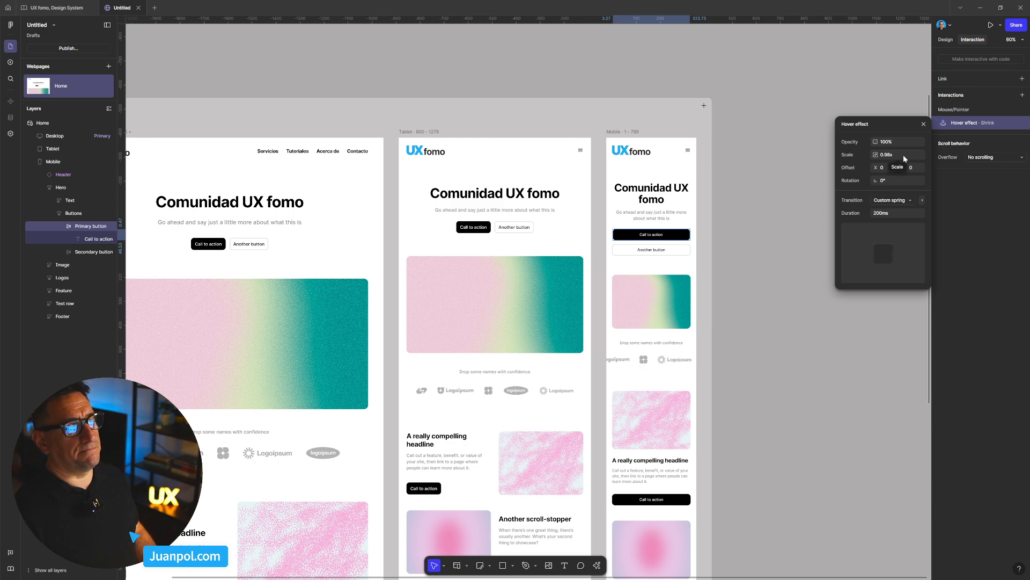
left_click(729, 248)
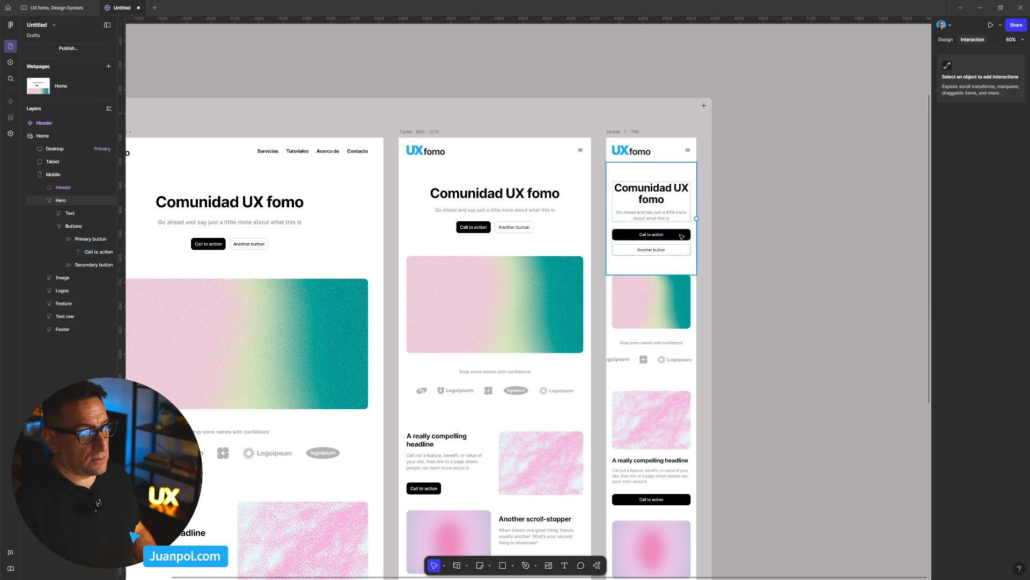
- Remove the interactions from the Call to action button in the Mobile frame's hero
left_click(681, 236)
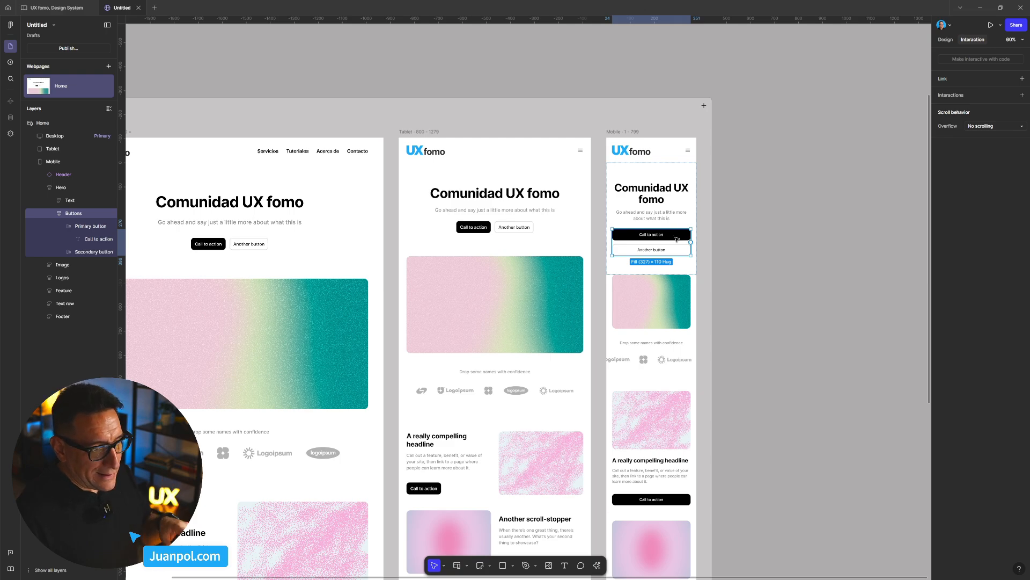
double_click(677, 238)
right_click(678, 239)
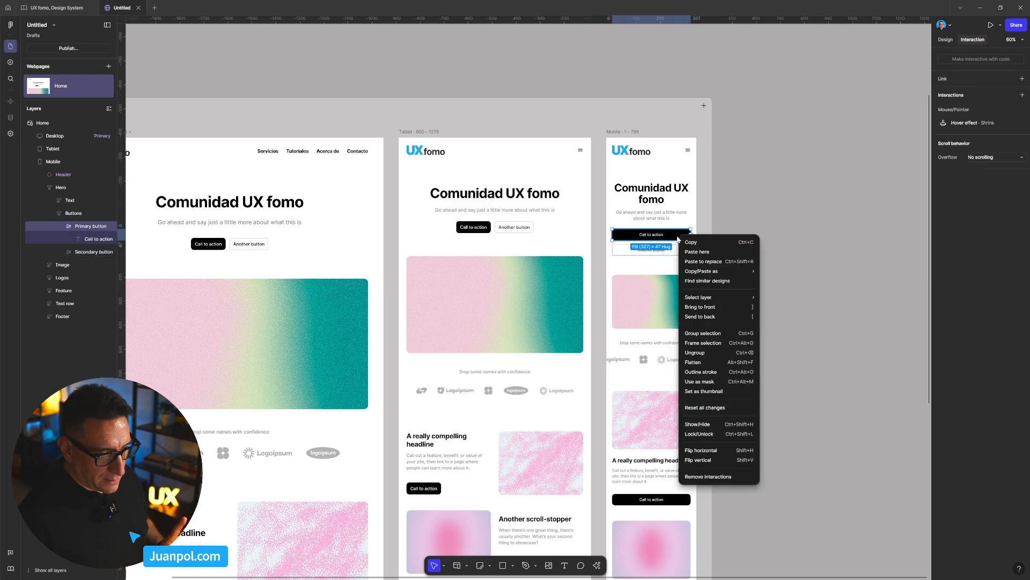
left_click(719, 477)
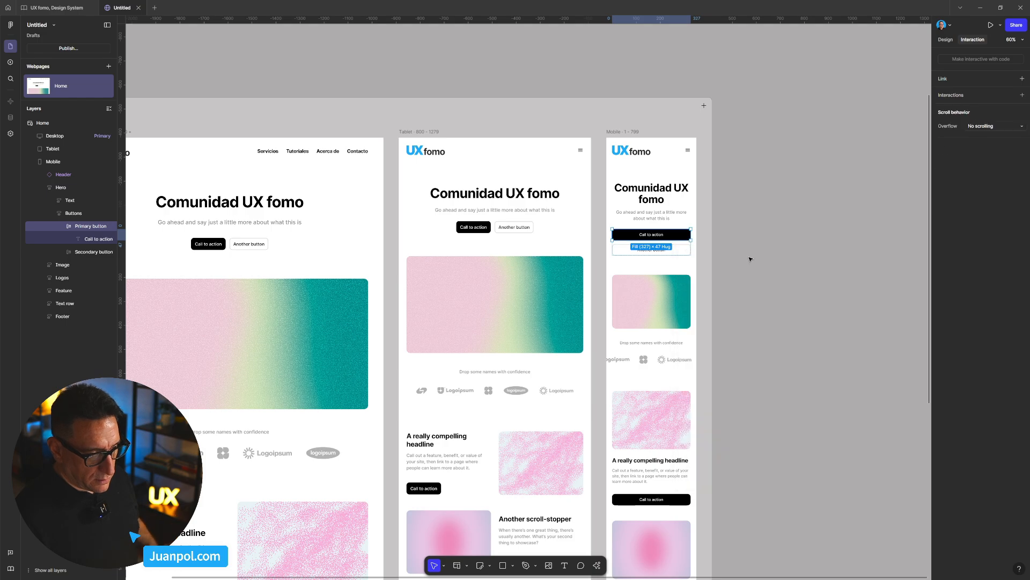
- Preview the Home page at desktop, tablet and mobile widths, and return to the editor
left_click(385, 63)
left_click_drag(385, 63, 710, 54)
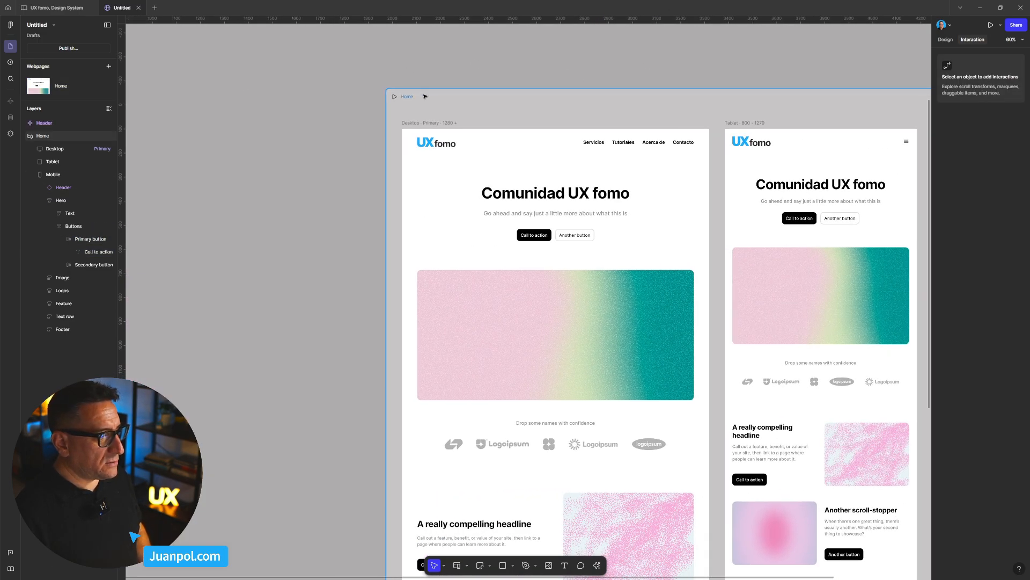
left_click(395, 97)
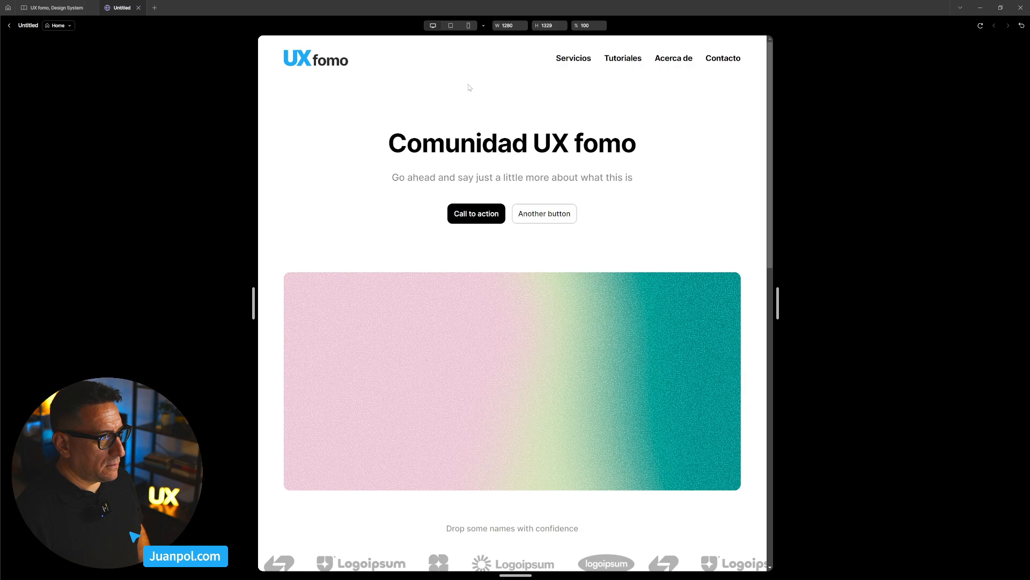
left_click(451, 25)
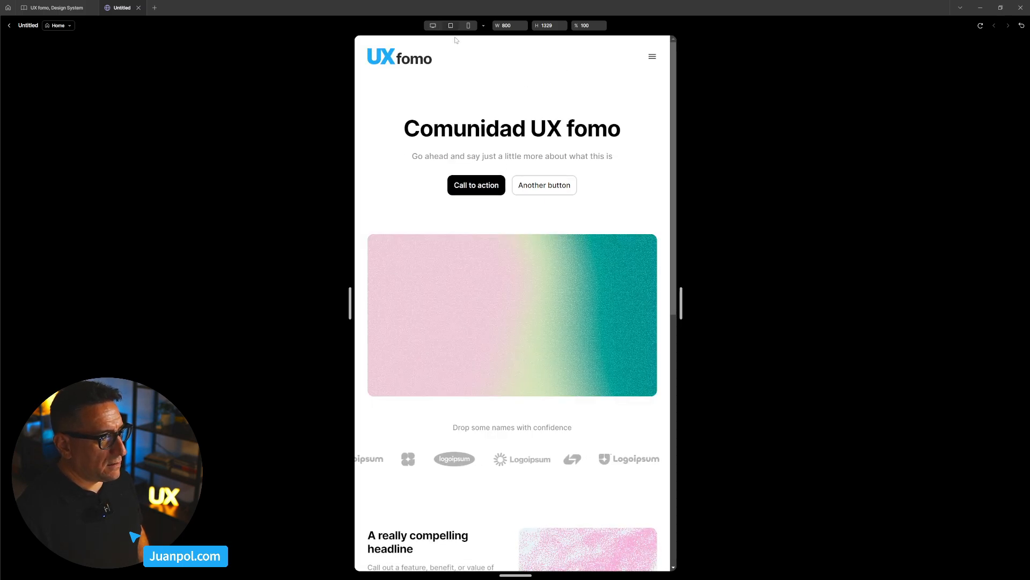
left_click(471, 25)
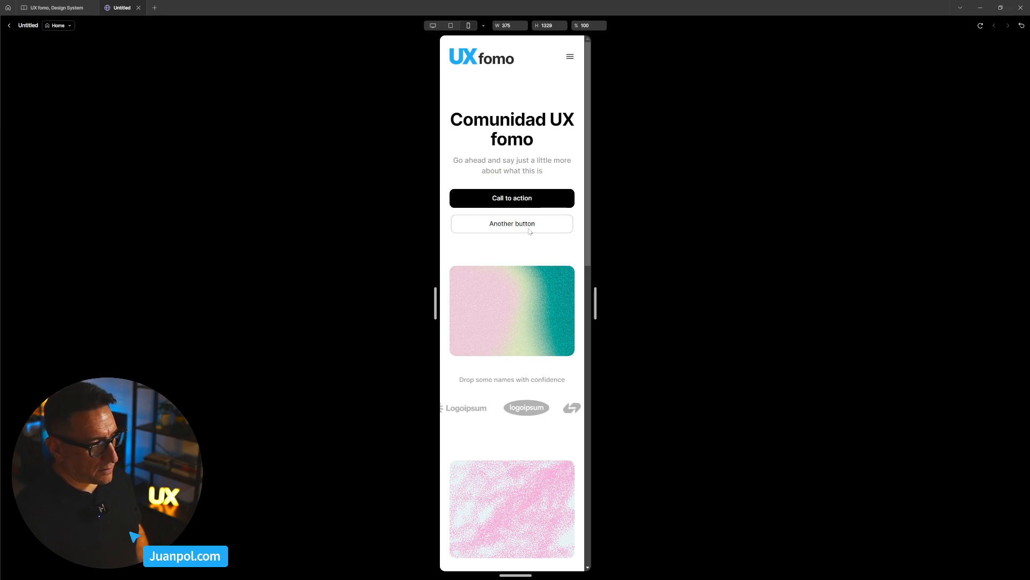
left_click(138, 8)
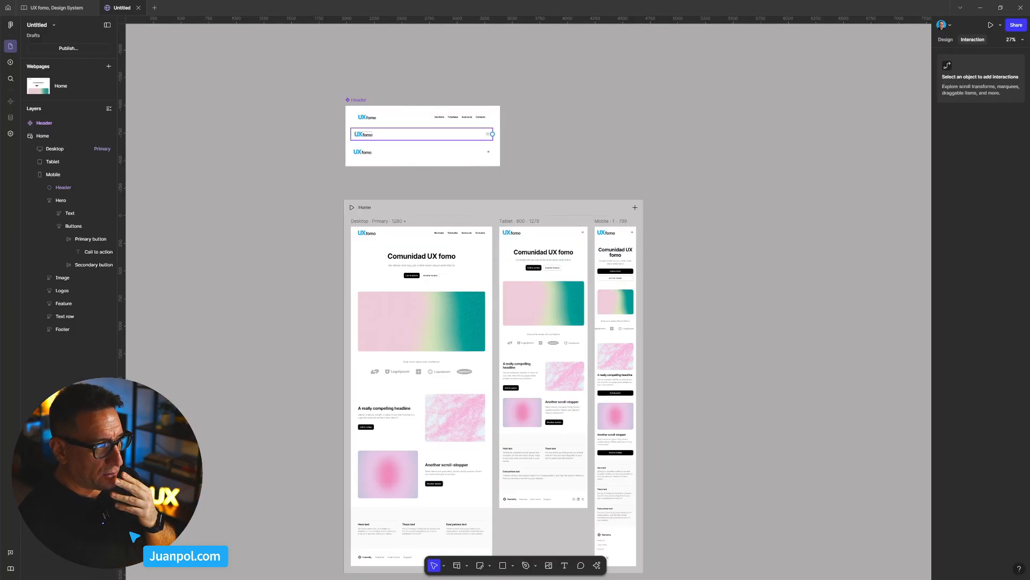
- Add a Hover effect to the four menu buttons, Servicios to Contacto, in the Header component's Desktop variant
scroll(402, 195, "up", 5)
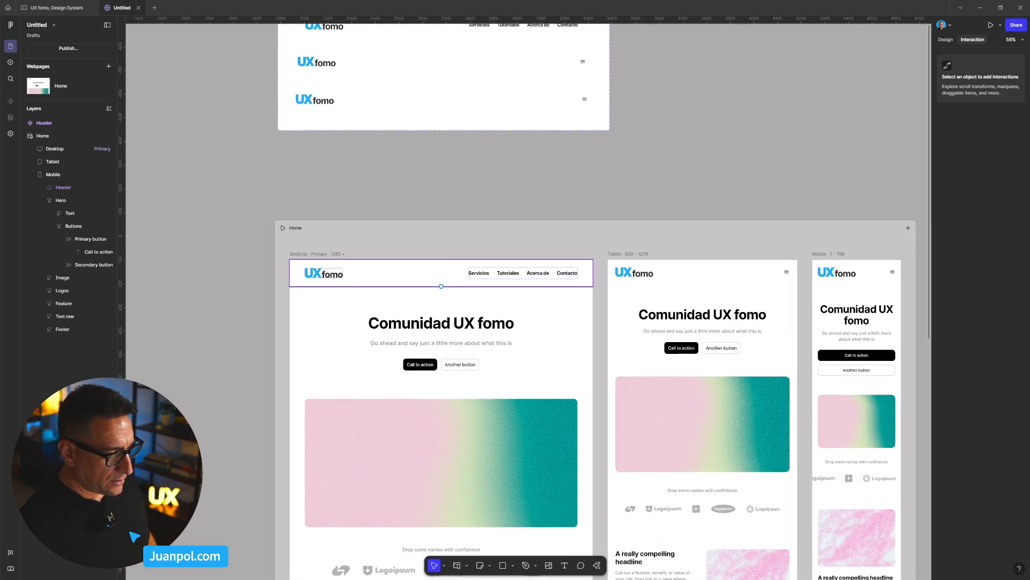
scroll(518, 273, "up", 5)
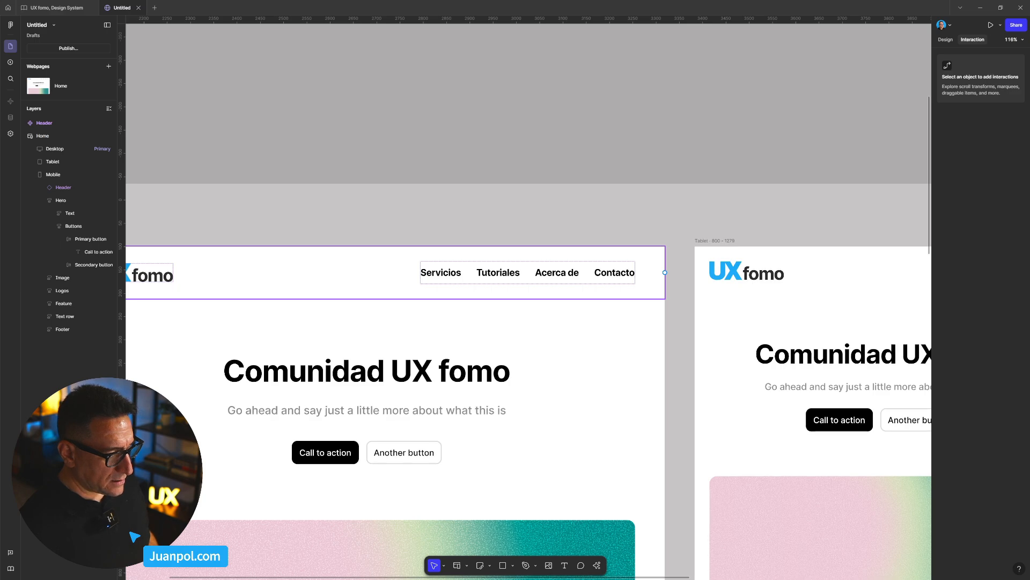
left_click(518, 273)
scroll(453, 177, "down", 5)
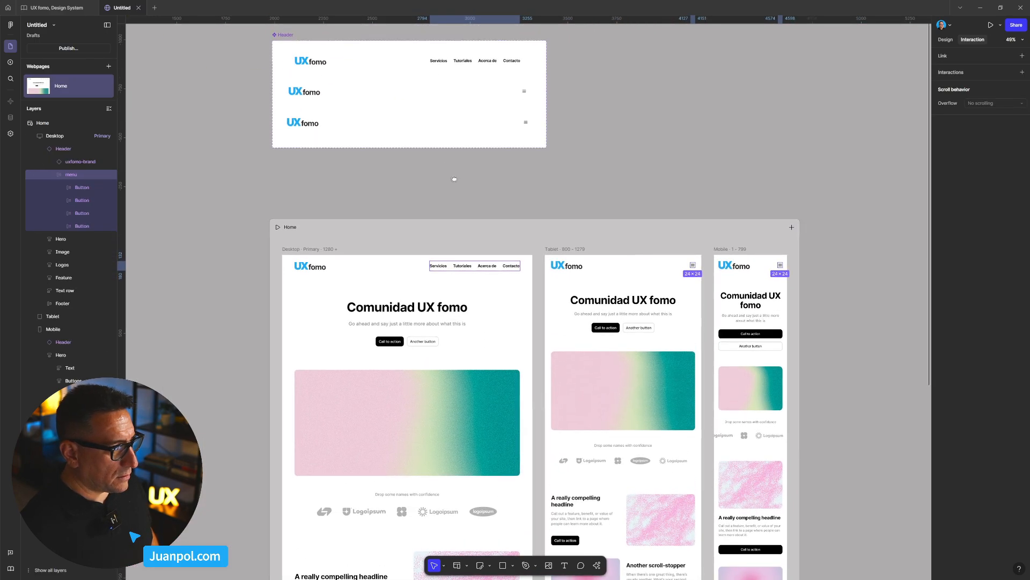
left_click(438, 64)
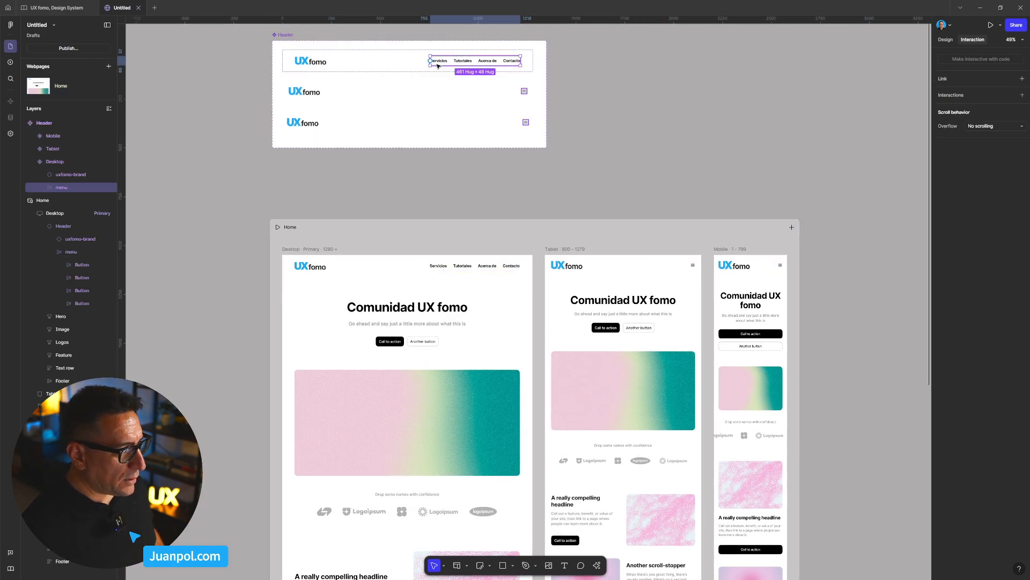
key("Return")
scroll(451, 63, "up", 5)
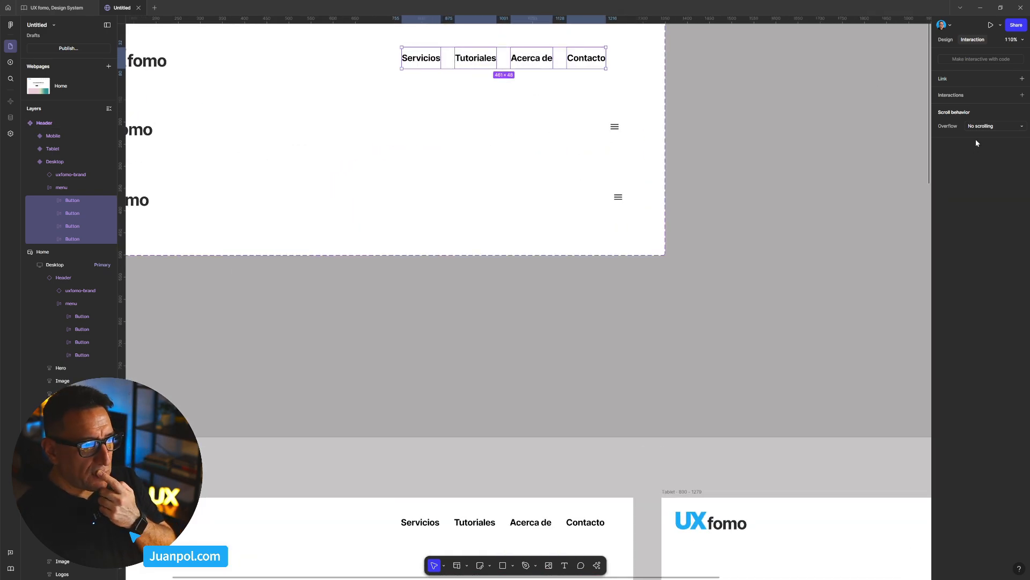
left_click(1022, 95)
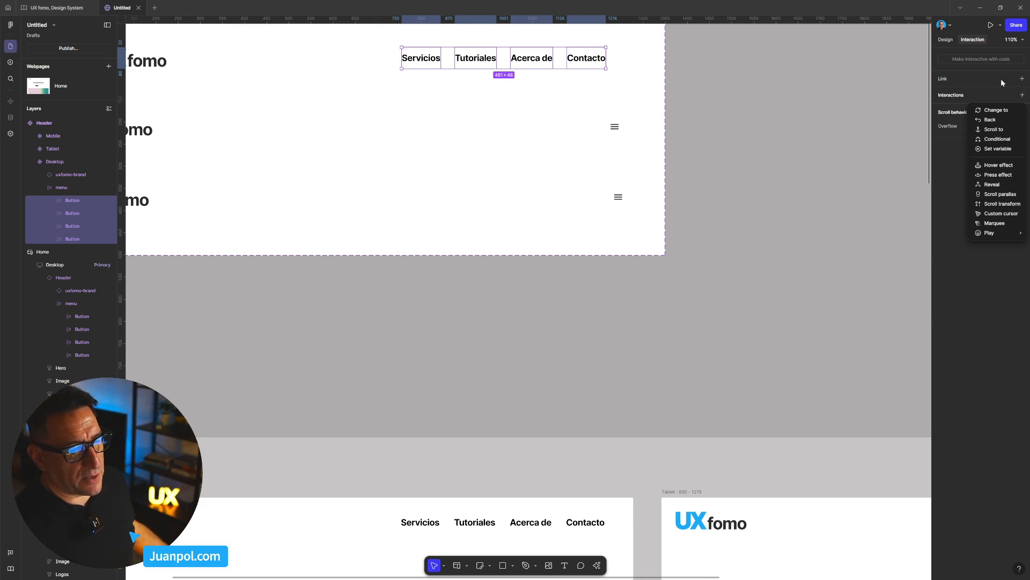
left_click(1002, 165)
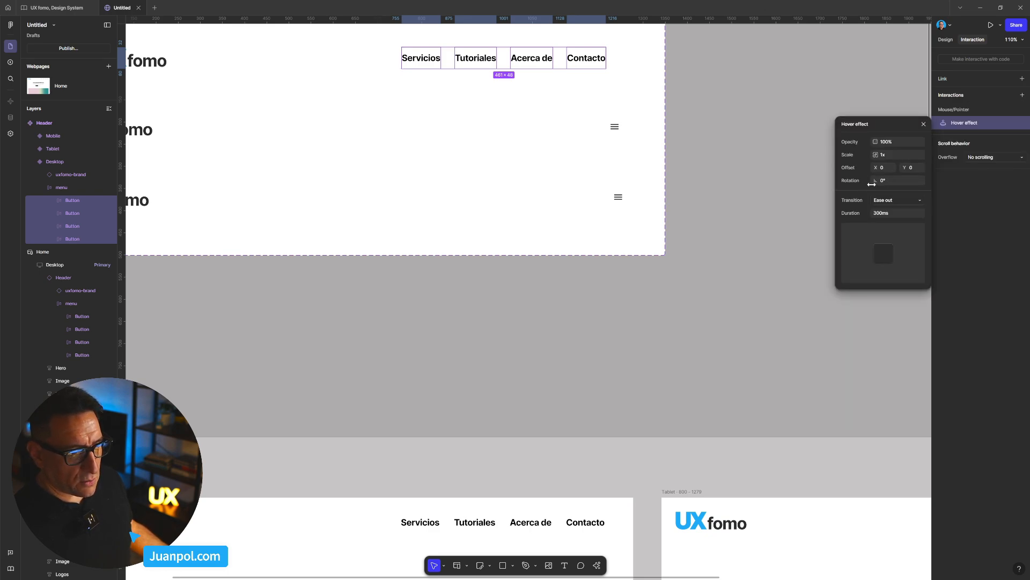
- Set the opacity of the four menu buttons' hover effect to 60%
left_click(888, 145)
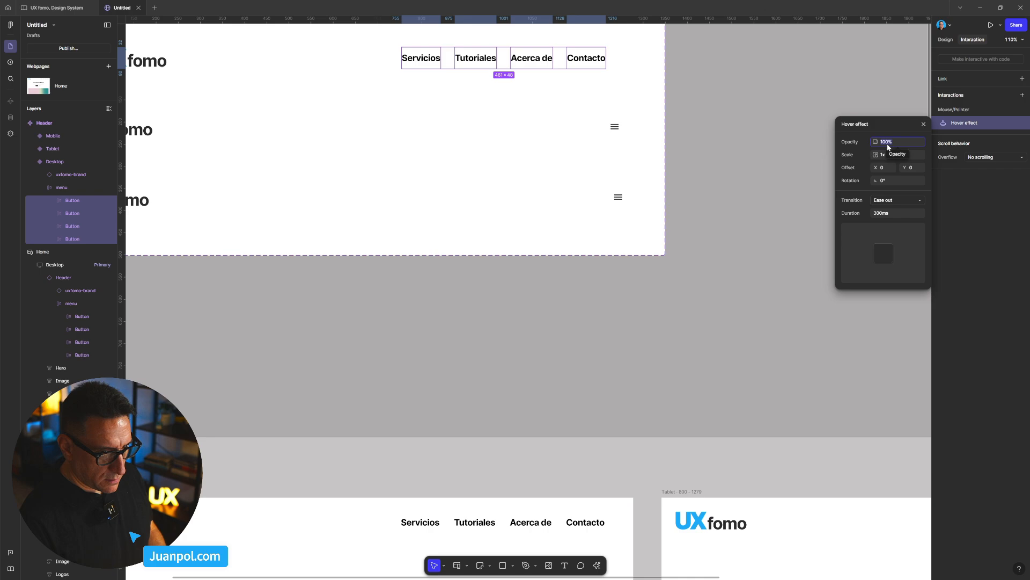
type("80")
key("Return")
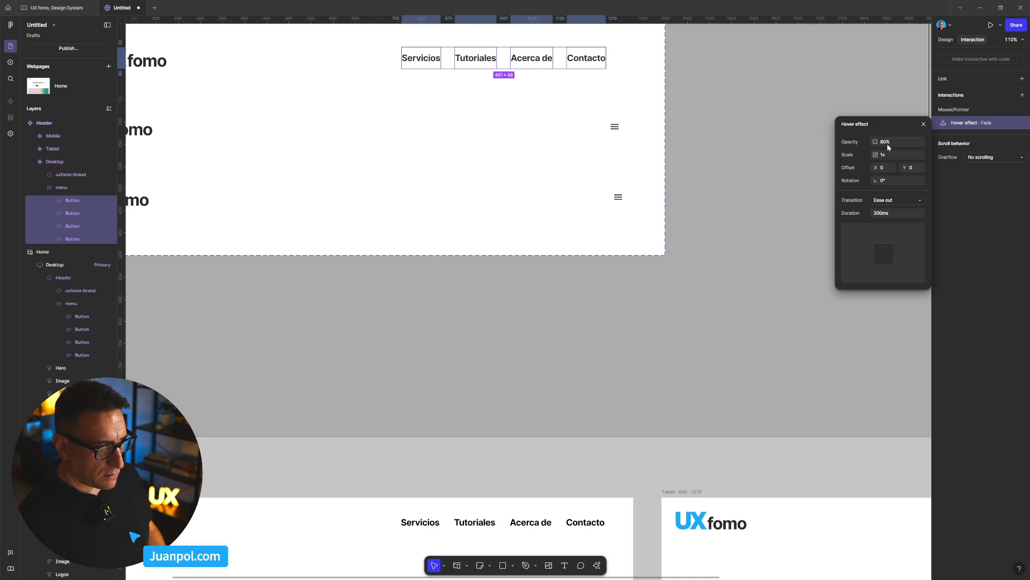
key("Return")
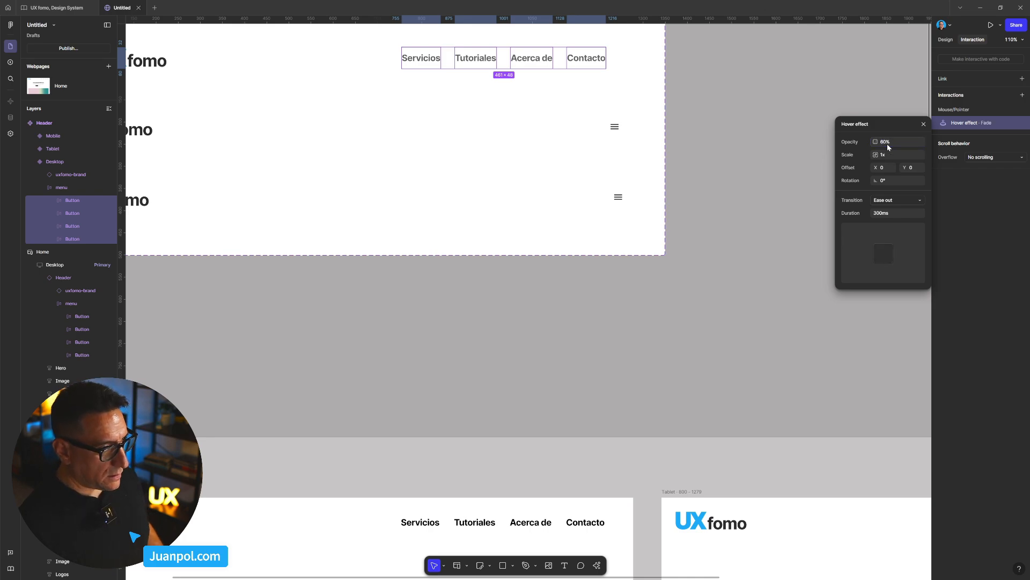
left_click(740, 141)
- Preview the Home page at desktop width to check the header menu's hover effect, and return to the editor
scroll(329, 219, "down", 3)
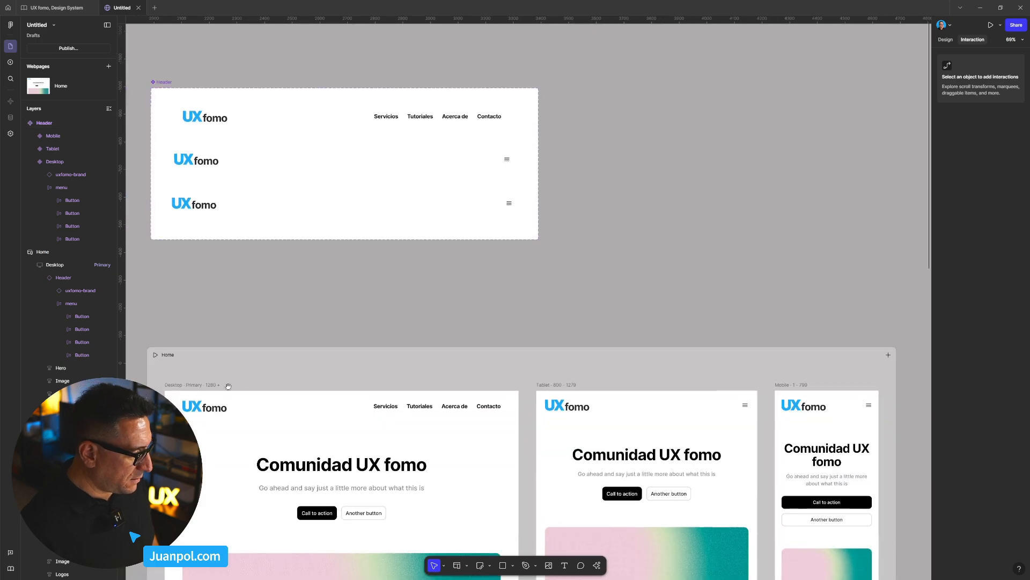
left_click_drag(271, 327, 380, 208)
left_click(377, 289)
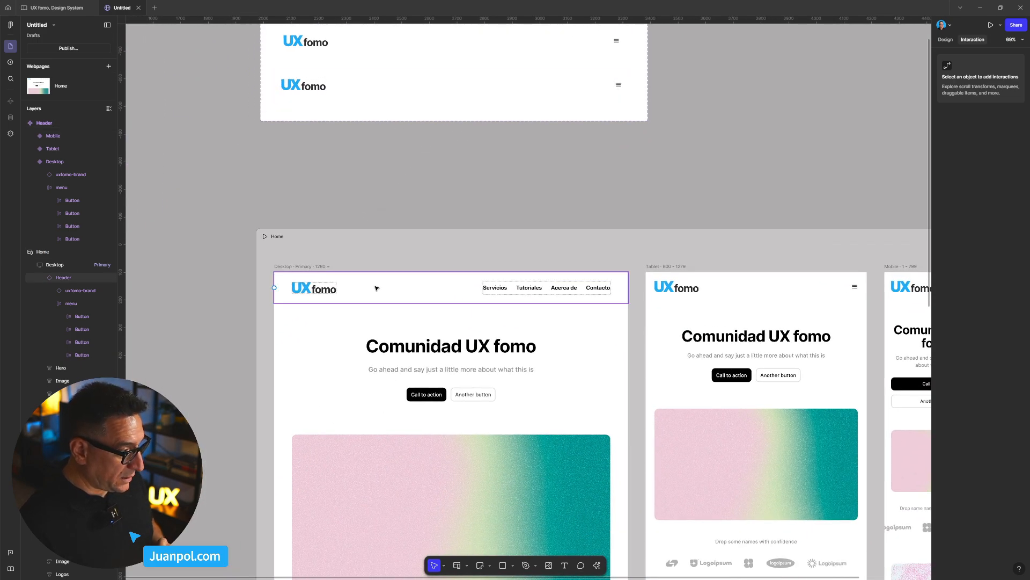
left_click(265, 237)
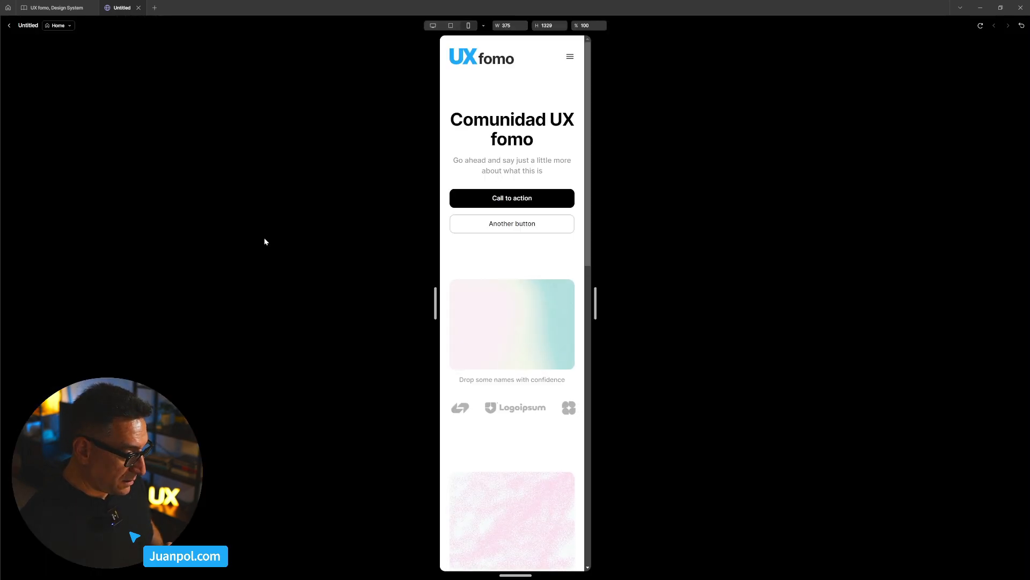
left_click(433, 26)
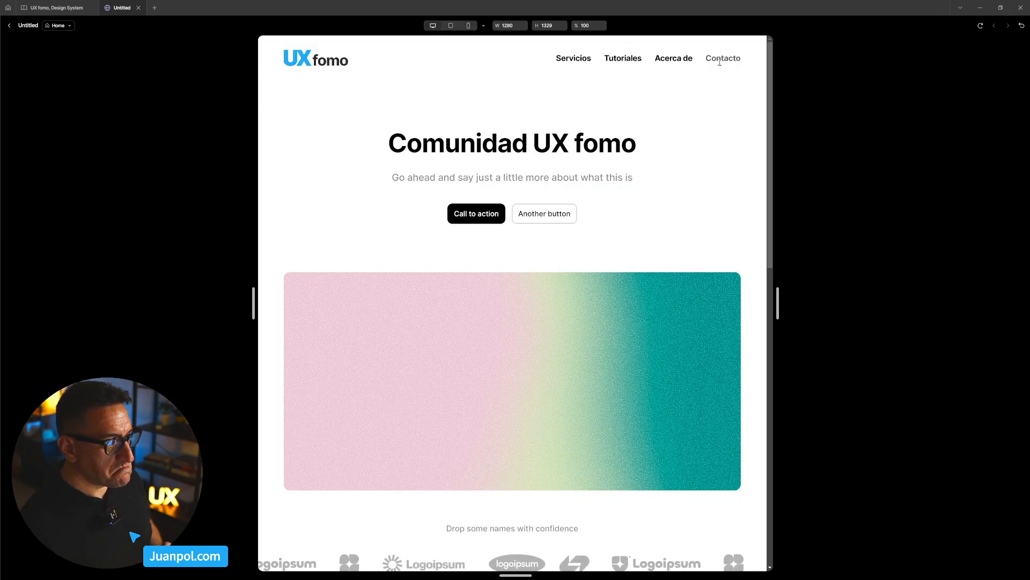
scroll(661, 291, "down", 5)
scroll(553, 296, "down", 5)
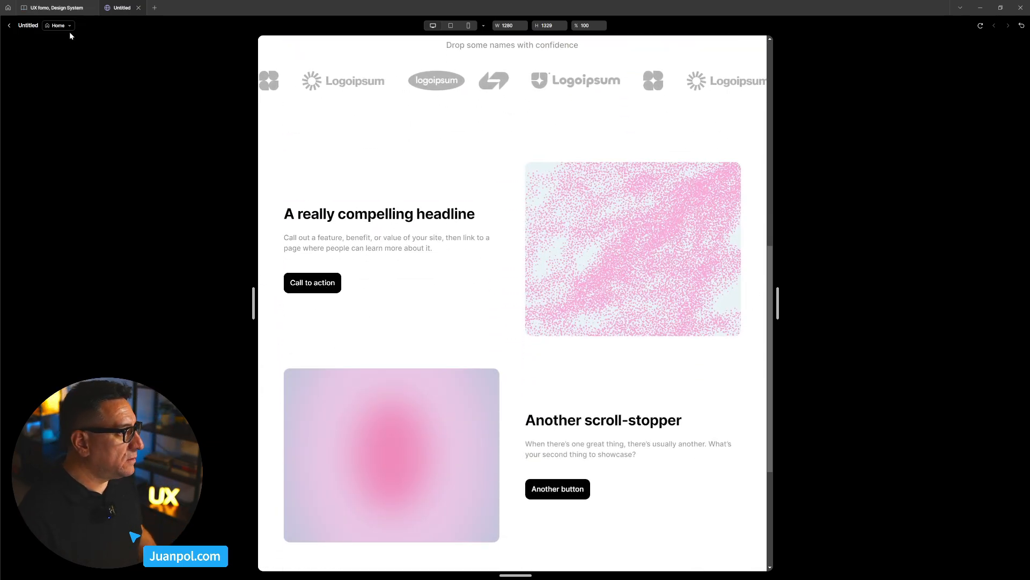
left_click(9, 25)
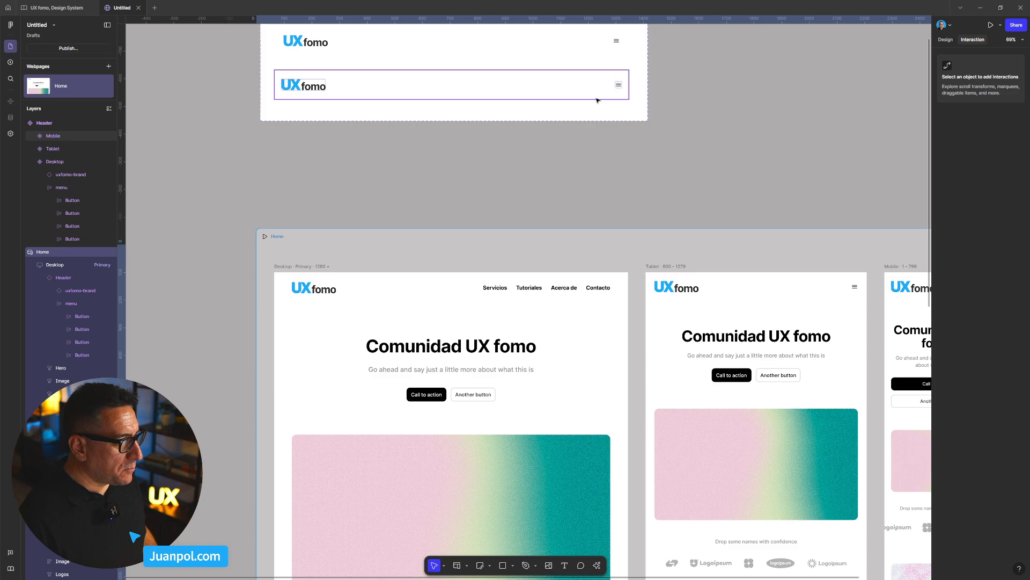
scroll(689, 216, "down", 4)
scroll(644, 343, "up", 5)
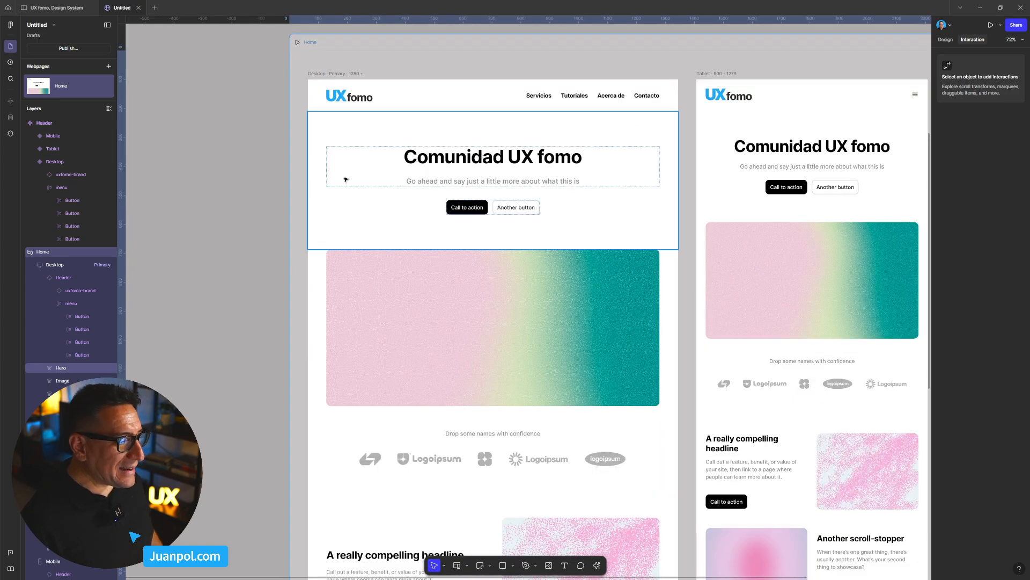
scroll(374, 140, "up", 1)
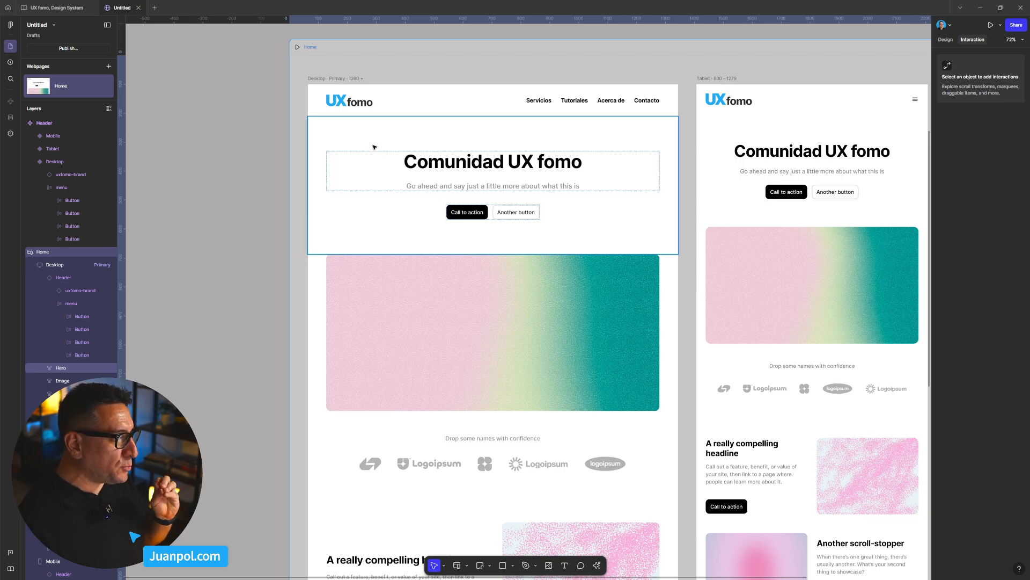
scroll(374, 146, "down", 1)
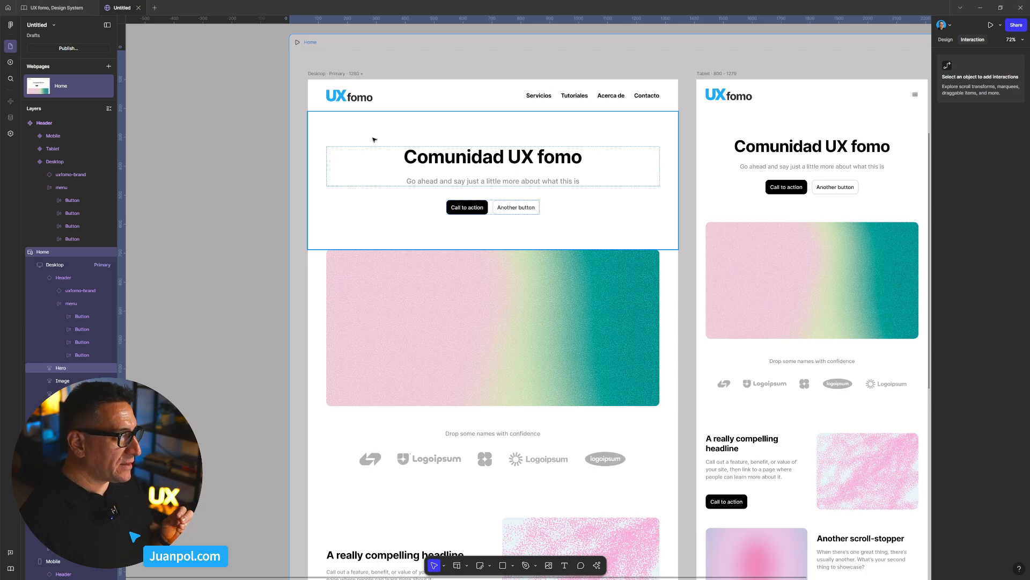